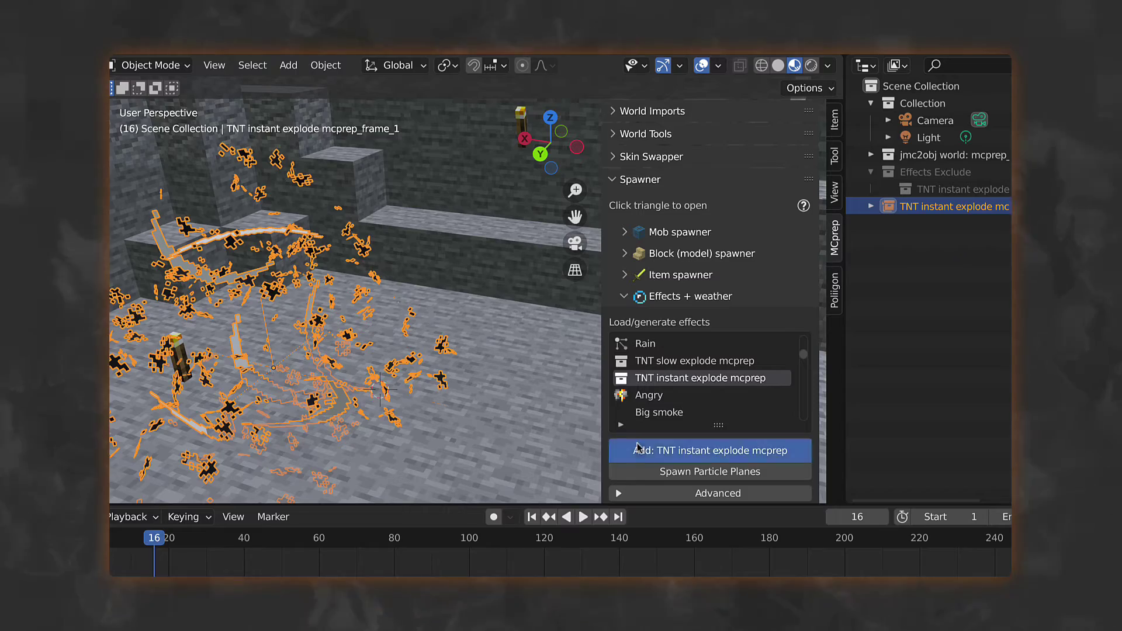
- Add several TNT instant explode mcprep effects side by side and run through the explosion animation
{"action": "left_click", "coordinate": [663, 451]}
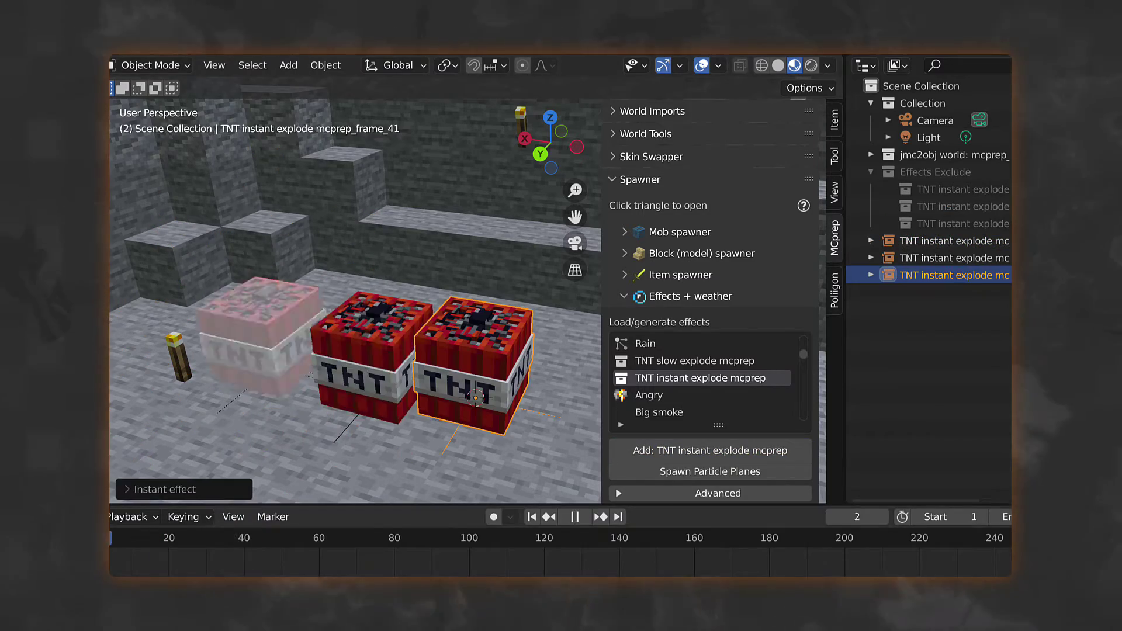
{"action": "left_click_drag", "start_coordinate": [248, 558], "coordinate": [376, 570]}
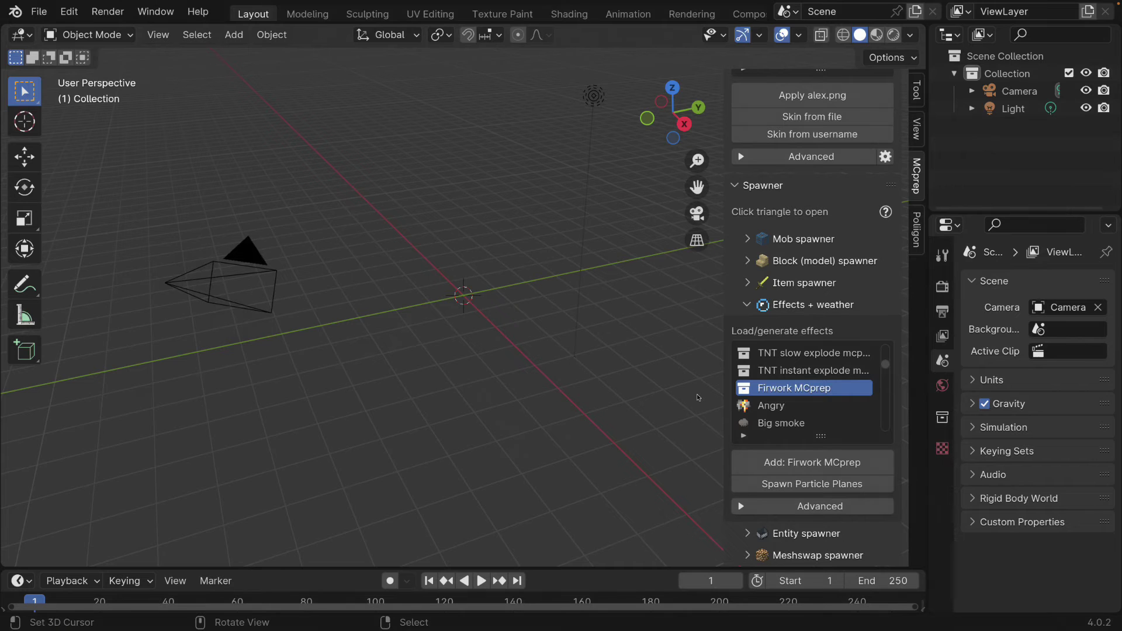
- Add the Firwork MCprep effect at the world origin and advance the timeline to frame 5 in Material Preview shading
{"action": "left_click", "coordinate": [813, 463]}
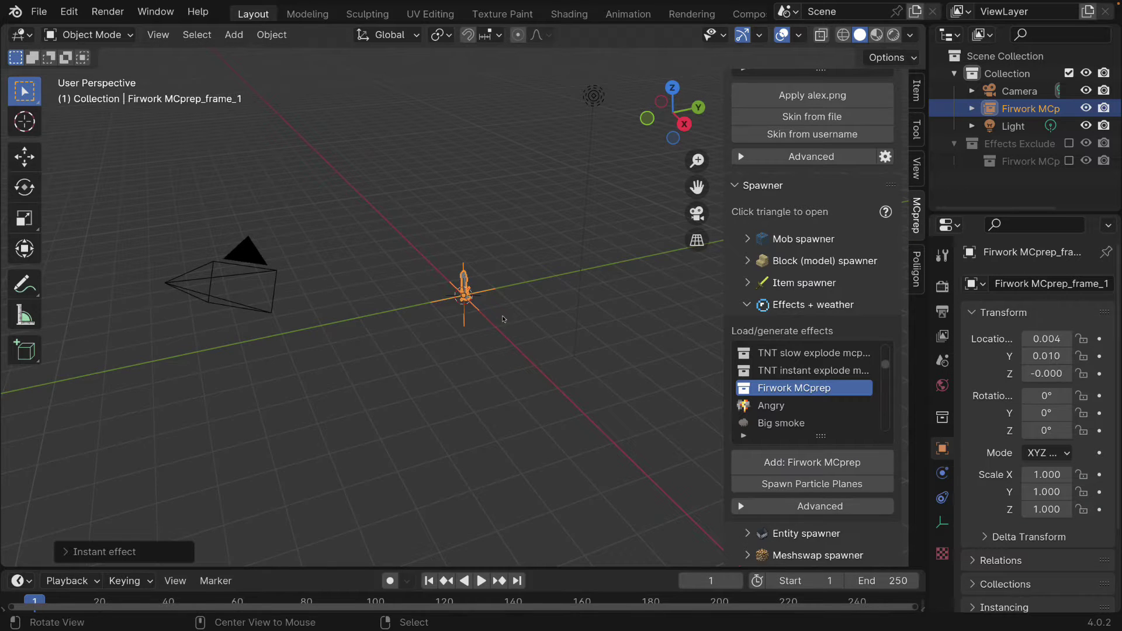
{"action": "scroll", "coordinate": [502, 318], "scroll_direction": "down", "scroll_amount": 8}
{"action": "key", "text": "z"}
{"action": "mouse_move", "coordinate": [503, 318]}
{"action": "middle_mouse_down"}
{"action": "mouse_move", "coordinate": [405, 310]}
{"action": "mouse_move", "coordinate": [391, 327]}
{"action": "middle_mouse_up"}
{"action": "key", "text": "Right"}
{"action": "key", "text": "Right"}
{"action": "key", "text": "Right"}
{"action": "key", "text": "Right"}
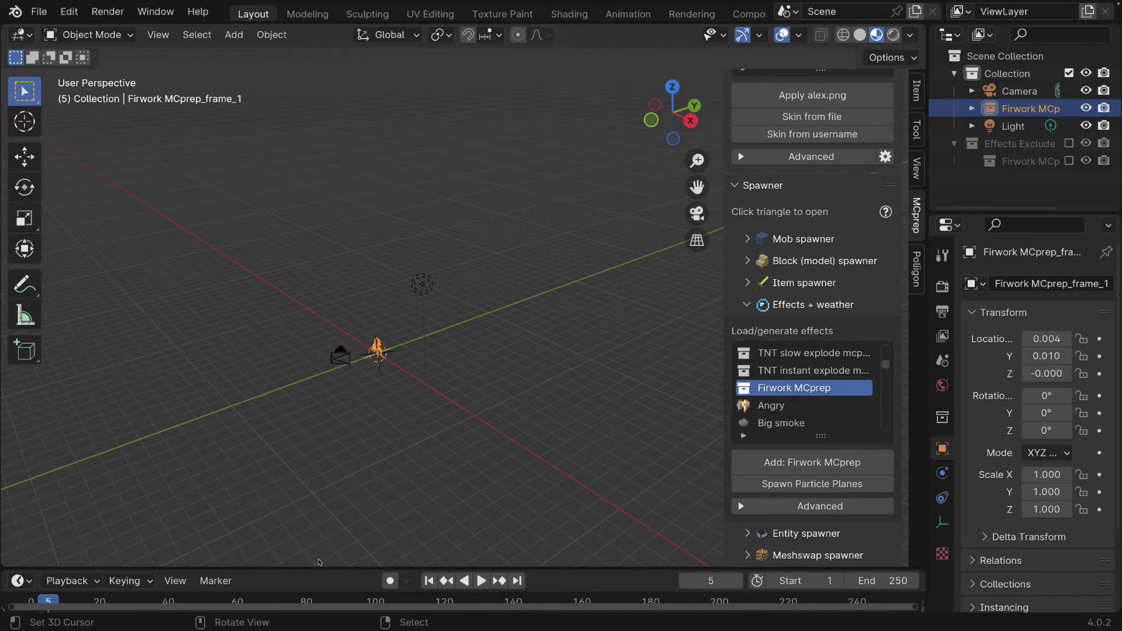
- Place the 3D cursor beside the first firework, add a second Firwork MCprep effect there at frame 5, and play to frame 15
{"action": "left_click_drag", "start_coordinate": [318, 566], "coordinate": [318, 514]}
{"action": "right_click", "coordinate": [420, 337], "text": "shift"}
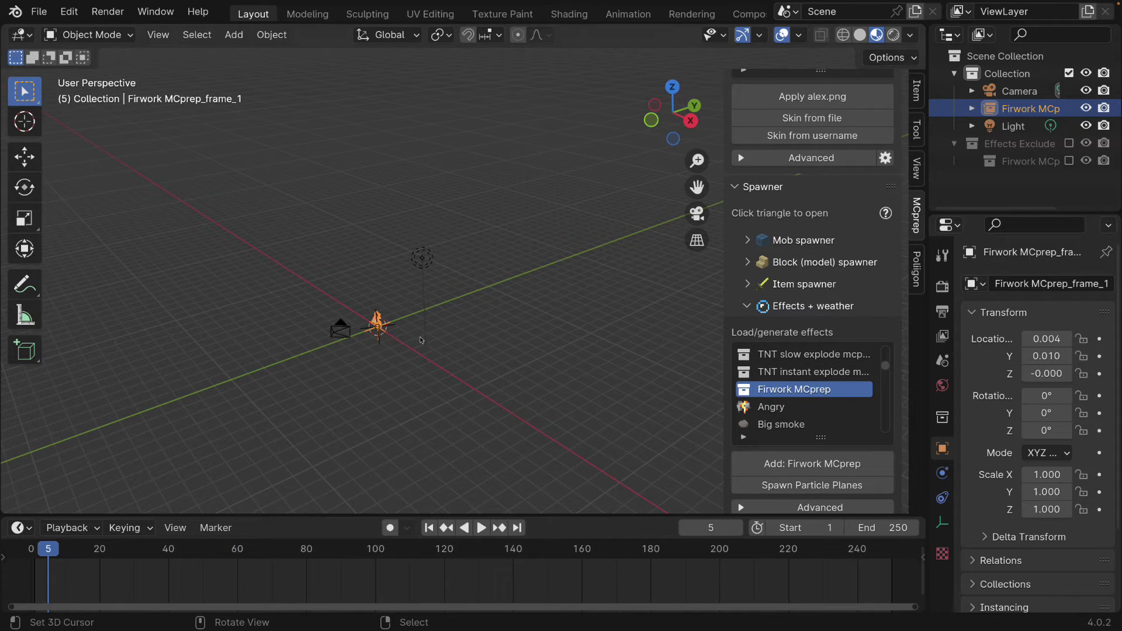
{"action": "left_click", "coordinate": [754, 456]}
{"action": "key", "text": "space"}
{"action": "key", "text": "space"}
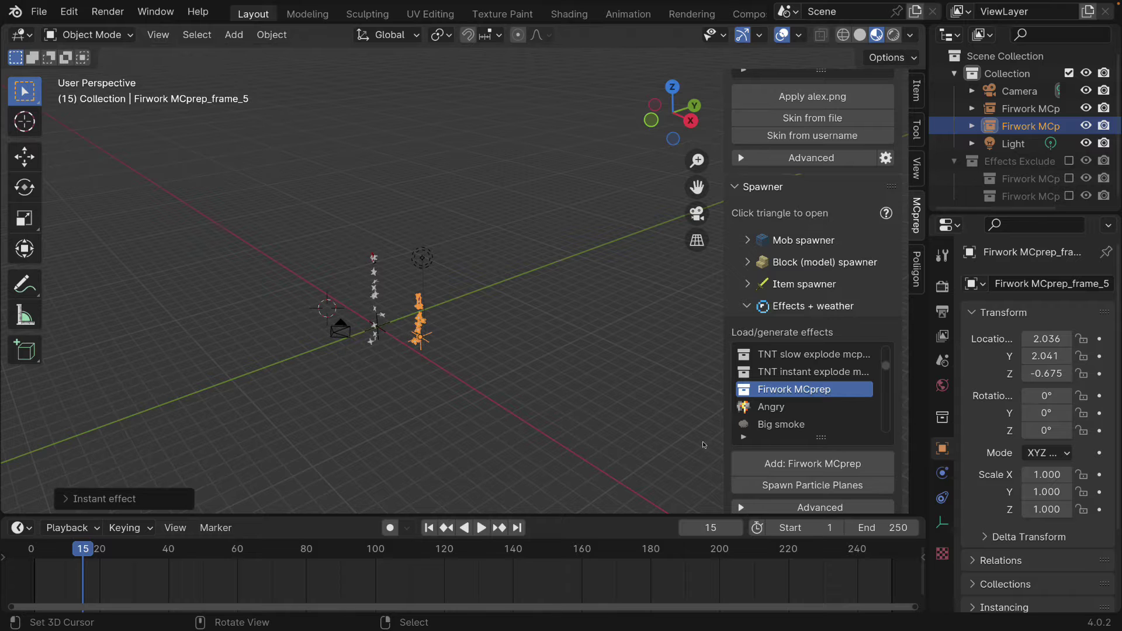
- Add a third Firwork MCprep effect at frame 15 and tilt it freehand by about 13° around X and 9° around Y
{"action": "key", "text": "space"}
{"action": "key", "text": "space"}
{"action": "left_click", "coordinate": [789, 463]}
{"action": "key", "text": "r"}
{"action": "left_click", "coordinate": [460, 271]}
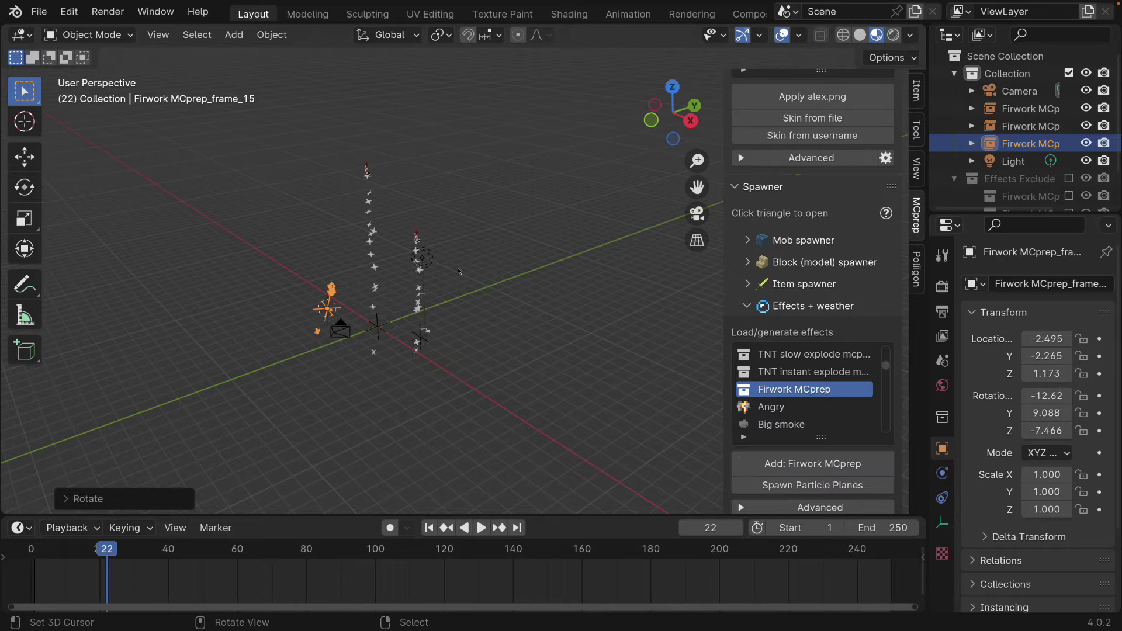
- Play the animation of the three fireworks, watch it from a lower angle, and return to frame 1
{"action": "key", "text": "space"}
{"action": "middle_click_drag", "start_coordinate": [460, 271], "coordinate": [430, 361]}
{"action": "key", "text": "space"}
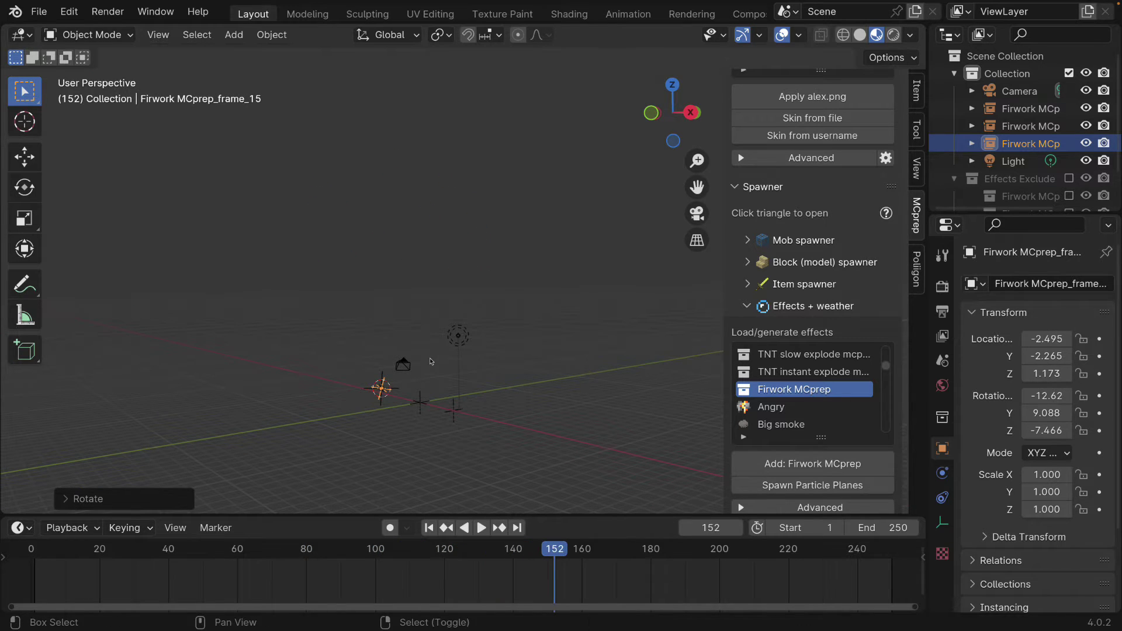
{"action": "key", "text": "shift+Left"}
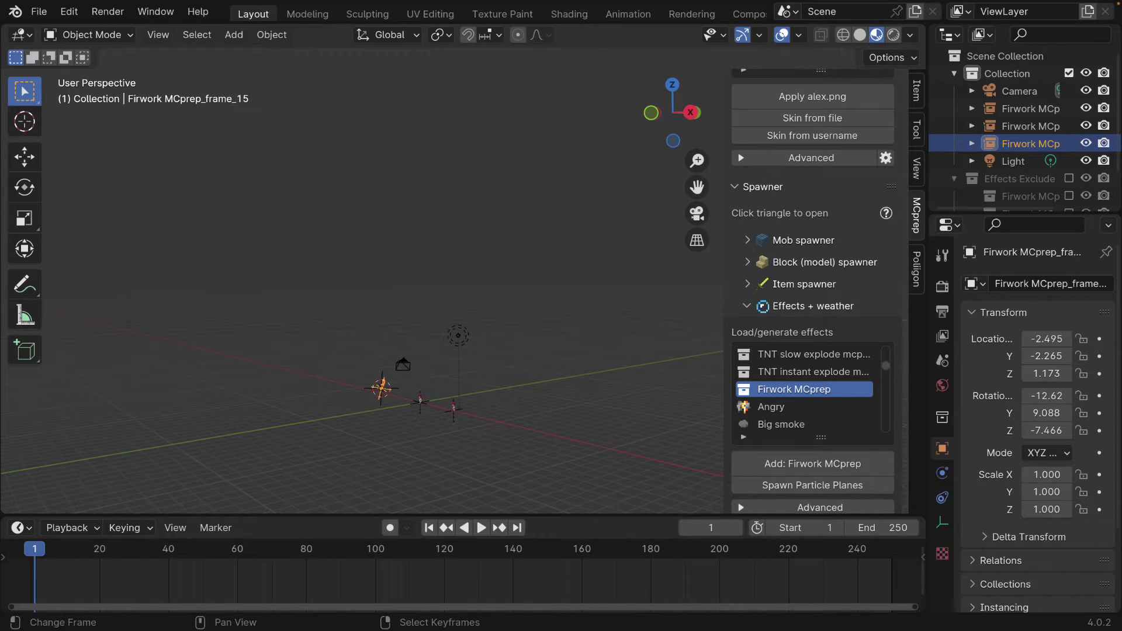
- Open the file demo_firework.blend in place of the current scene
{"action": "left_click_drag", "start_coordinate": [551, 409], "coordinate": [351, 253]}
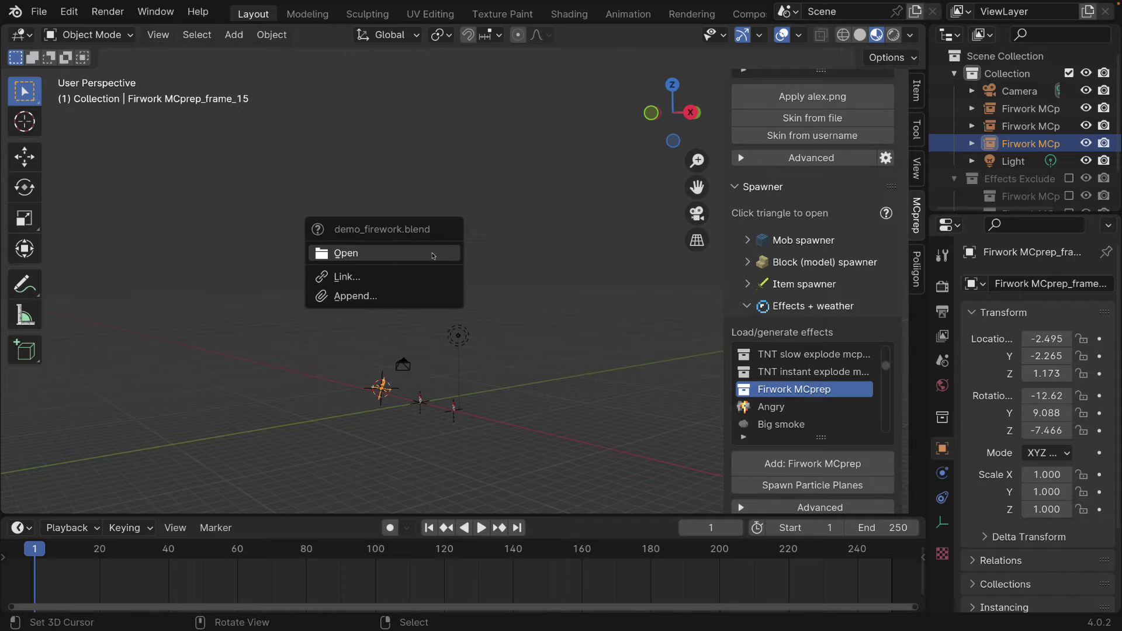
{"action": "left_click", "coordinate": [342, 253]}
{"action": "left_click", "coordinate": [470, 346]}
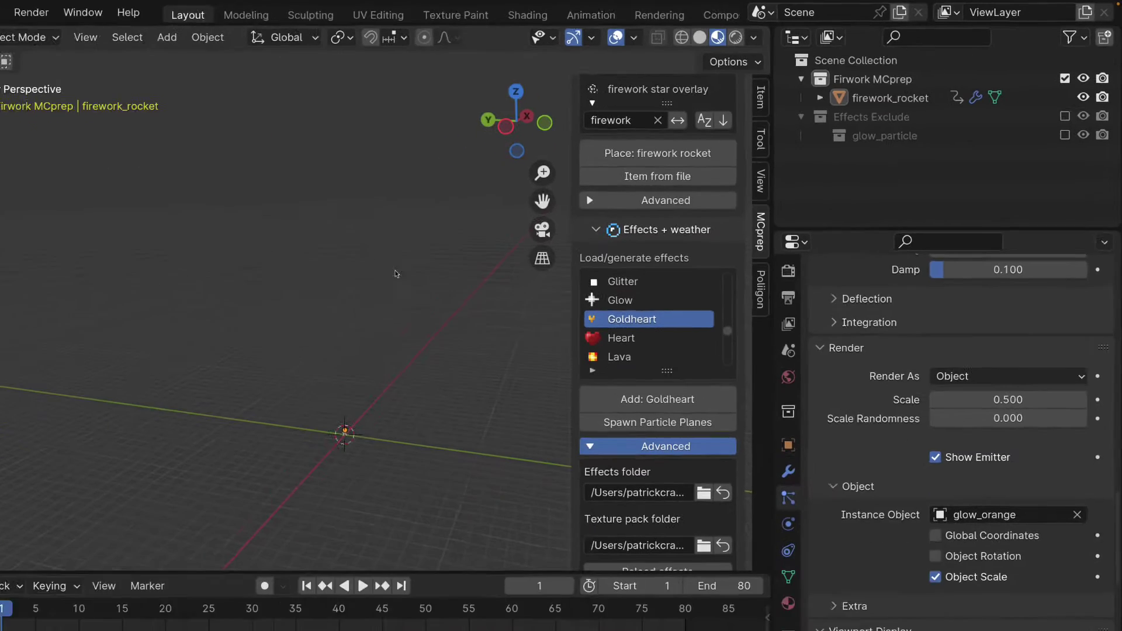
- Create a new General file and delete the default cube
{"action": "key", "text": "ctrl+n"}
{"action": "left_click", "coordinate": [447, 252]}
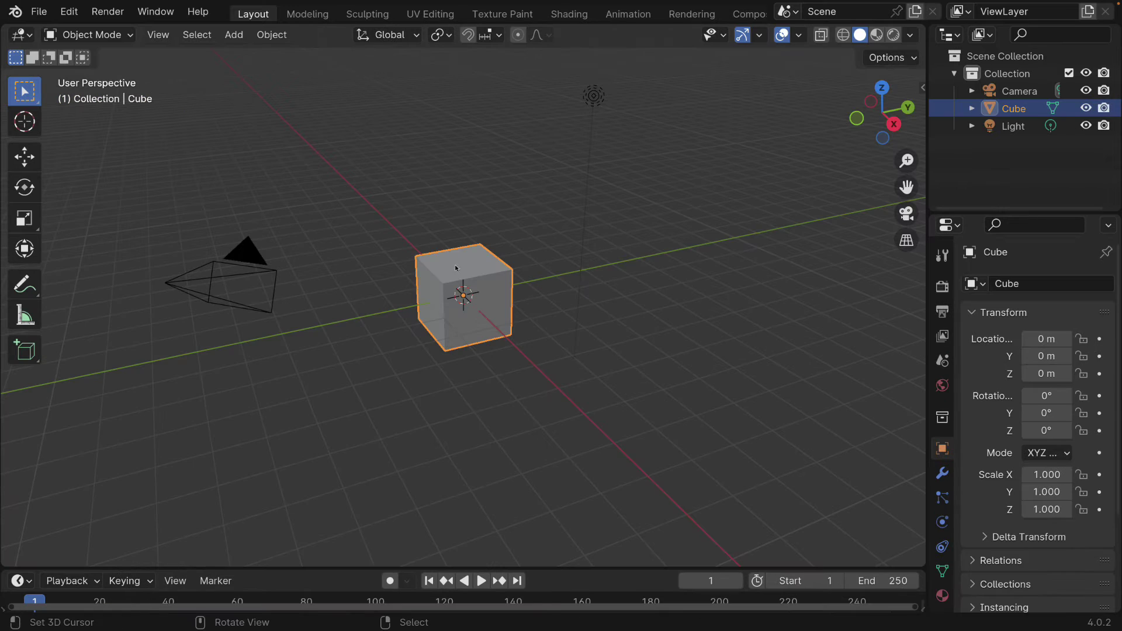
{"action": "key", "text": "Delete"}
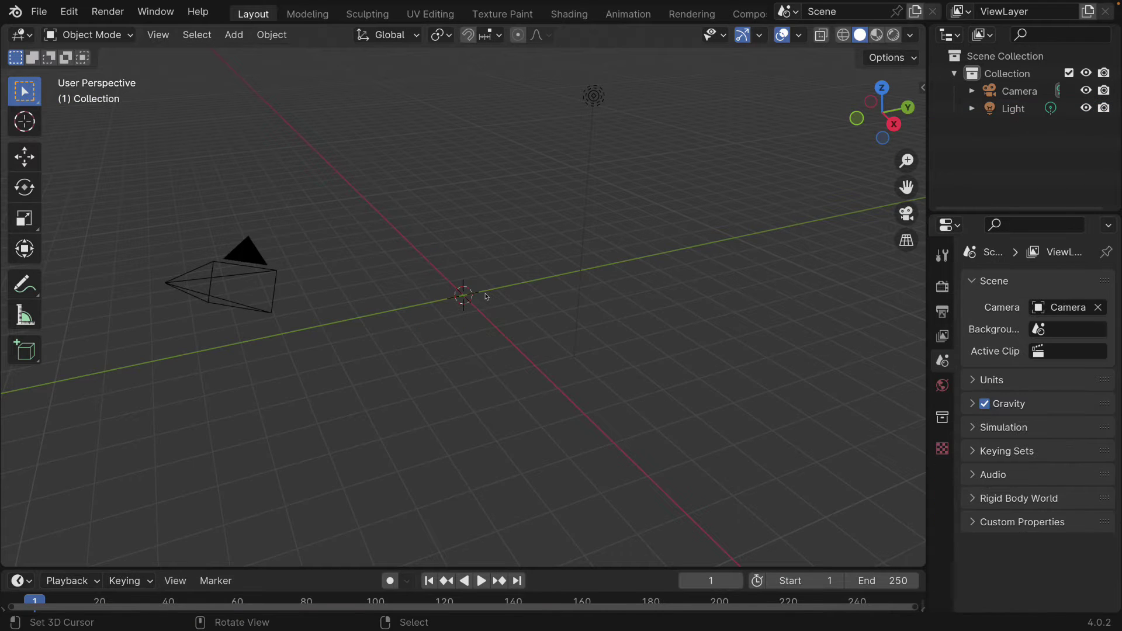
- Show the MCprep Spawner with the other sections collapsed and load the assets of the Item spawner
{"action": "key", "text": "n"}
{"action": "left_click", "coordinate": [915, 181]}
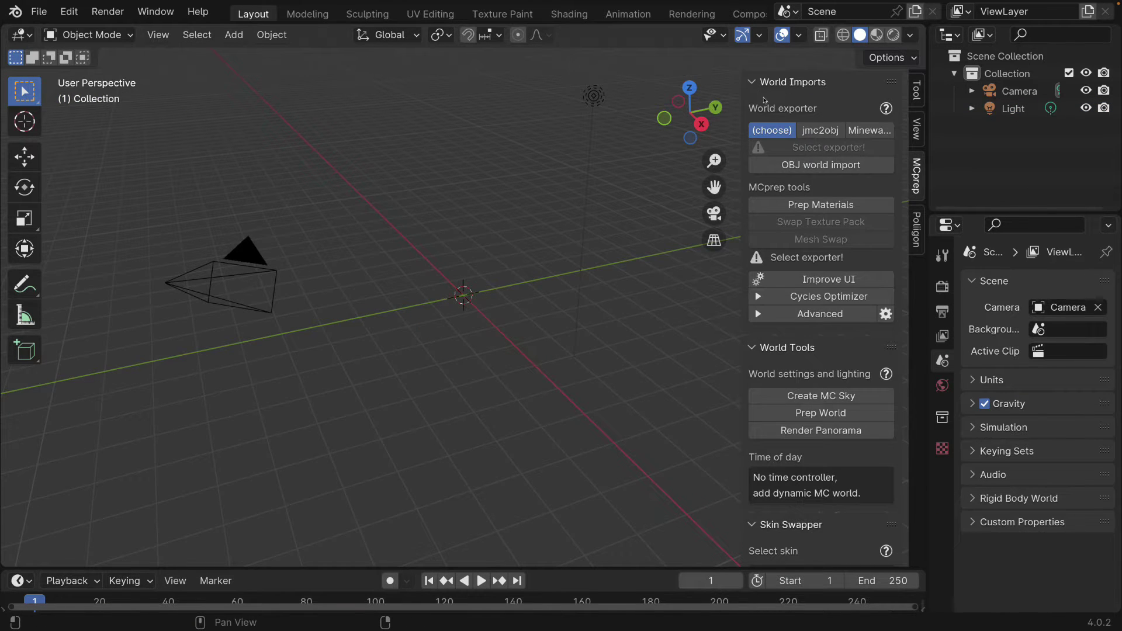
{"action": "left_click", "coordinate": [753, 82]}
{"action": "left_click_drag", "start_coordinate": [753, 105], "coordinate": [753, 132]}
{"action": "left_click", "coordinate": [753, 153]}
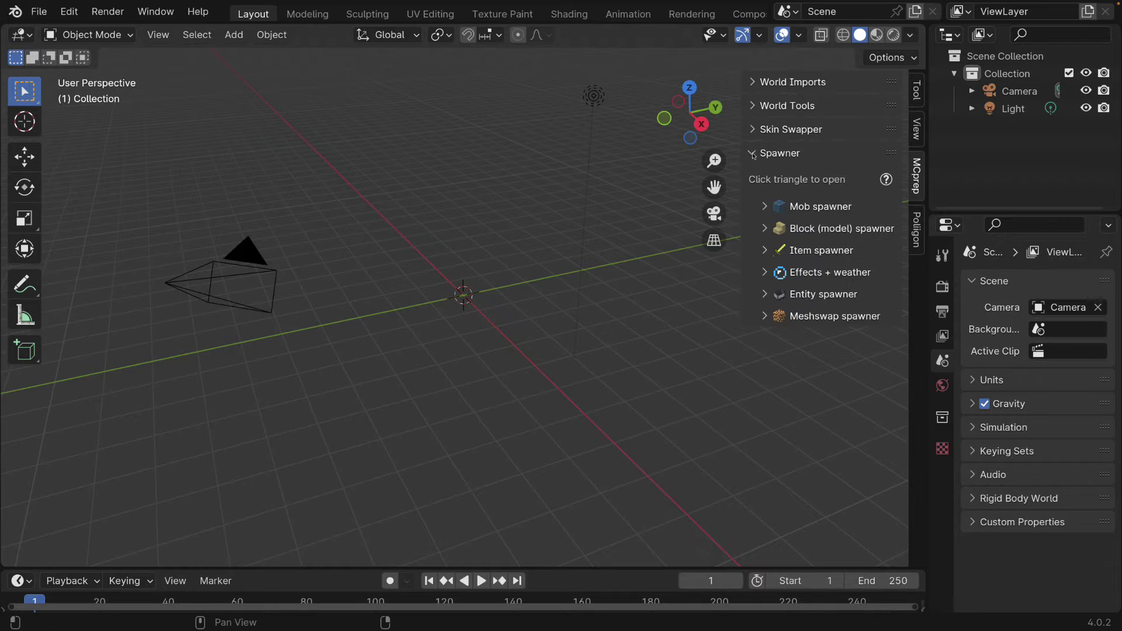
{"action": "left_click", "coordinate": [765, 250]}
{"action": "left_click", "coordinate": [789, 342]}
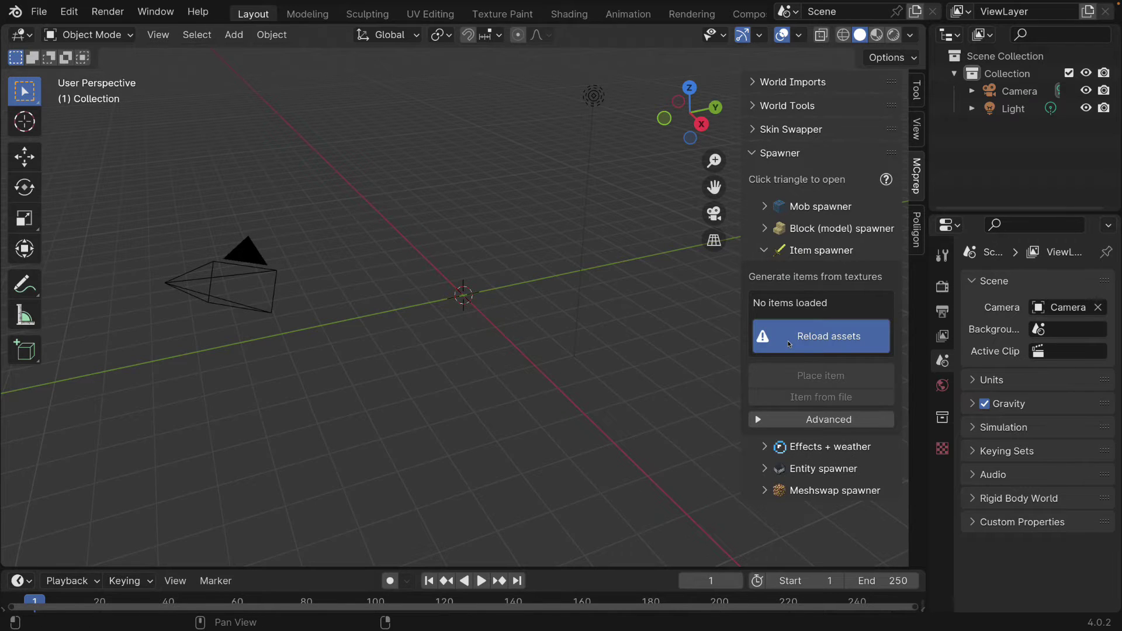
- Filter the item list by "firework" and place the firework rocket item in the scene
{"action": "left_click", "coordinate": [761, 386]}
{"action": "left_click", "coordinate": [770, 402]}
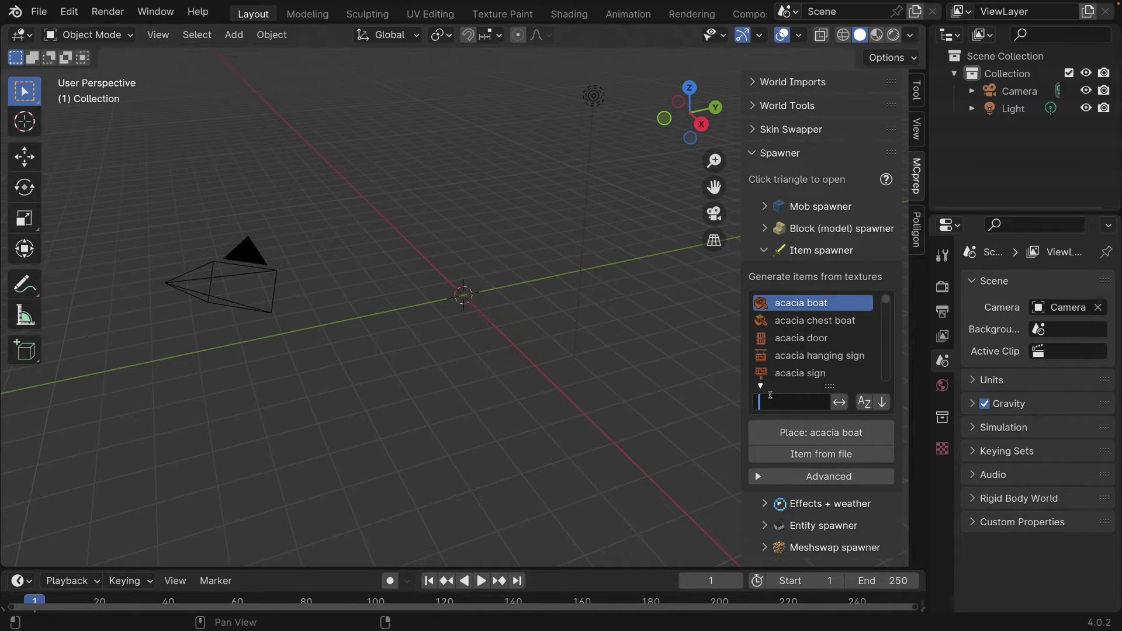
{"action": "type", "text": "firework"}
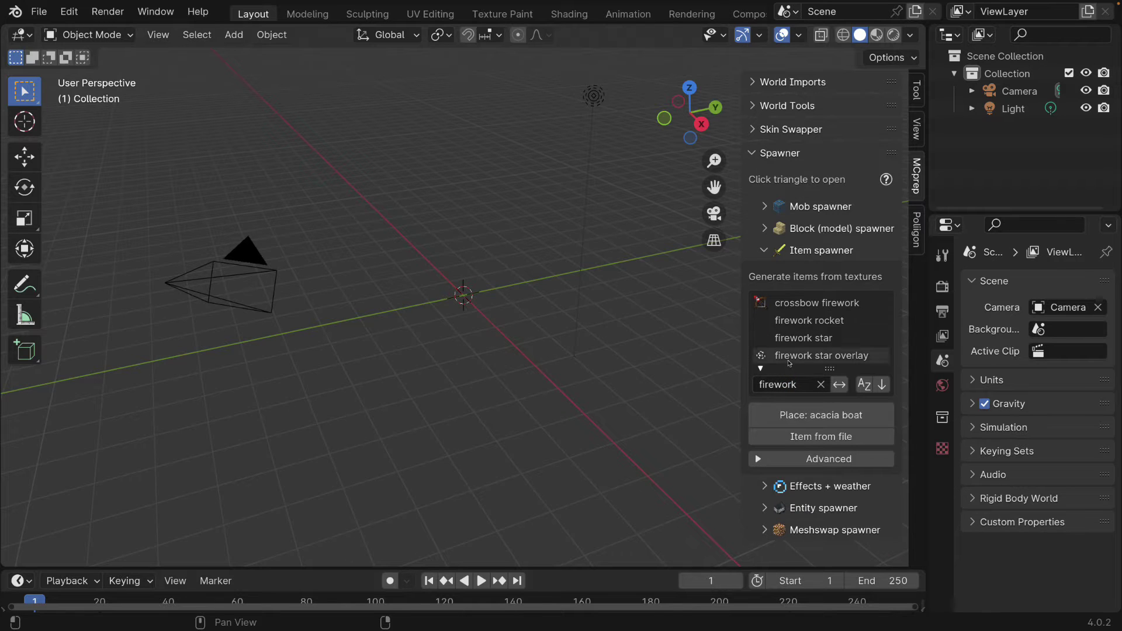
{"action": "left_click", "coordinate": [783, 320]}
{"action": "left_click", "coordinate": [789, 415]}
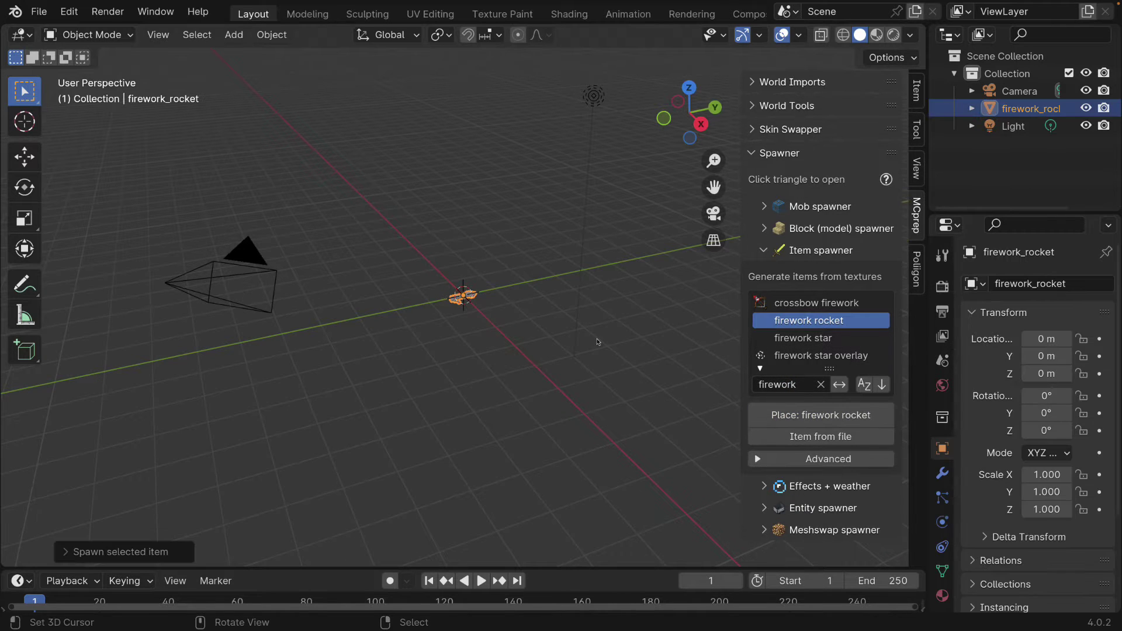
- Rotate the firework rocket 90° around the X axis so it stands upright
{"action": "key", "text": "g"}
{"action": "key", "text": "x"}
{"action": "key", "text": "9"}
{"action": "key", "text": "0"}
{"action": "key", "text": "Return"}
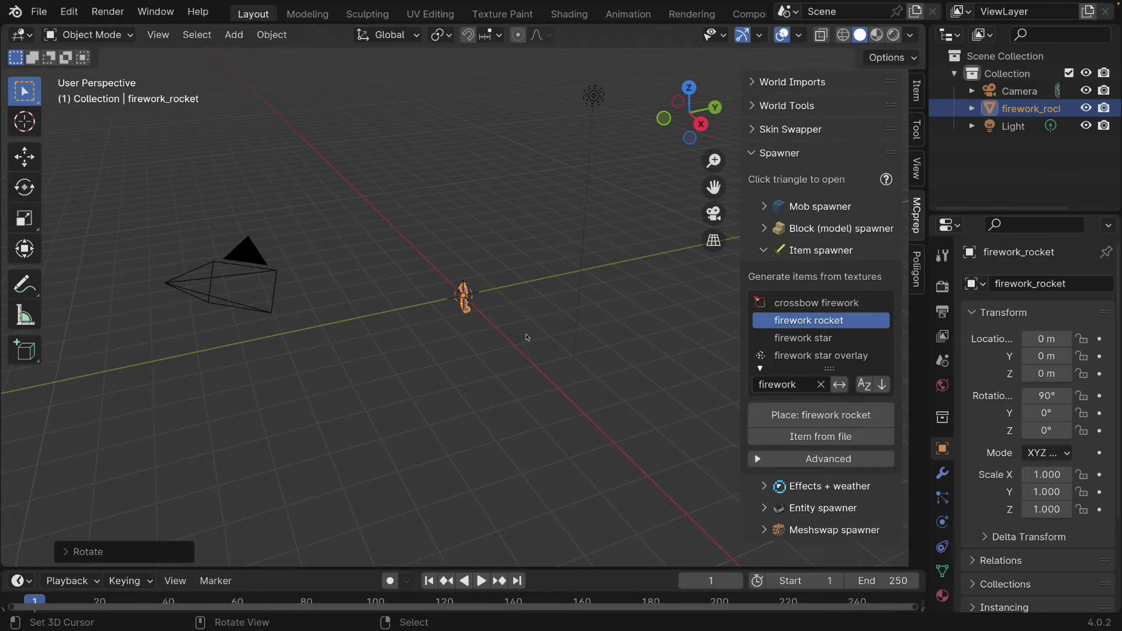
- Frame the firework rocket in the viewport and display it in Material Preview shading
{"action": "key", "text": "KP_Decimal"}
{"action": "scroll", "coordinate": [520, 340], "scroll_direction": "down", "scroll_amount": 5}
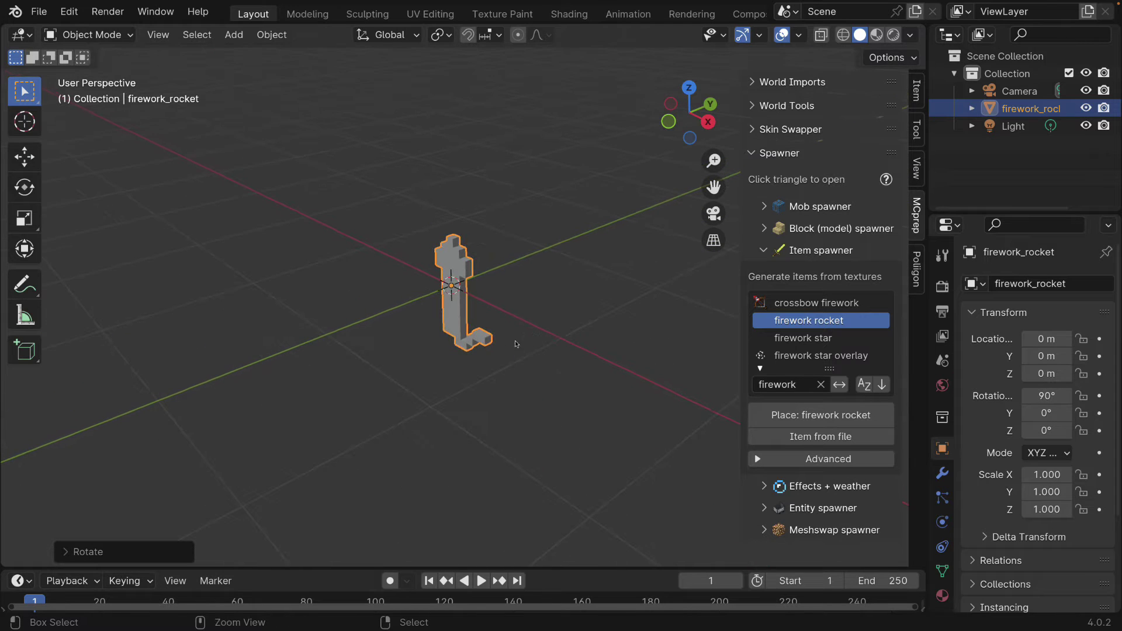
{"action": "scroll", "coordinate": [516, 344], "scroll_direction": "down", "scroll_amount": 2, "text": "ctrl"}
{"action": "key", "text": "z"}
{"action": "left_click", "coordinate": [388, 288]}
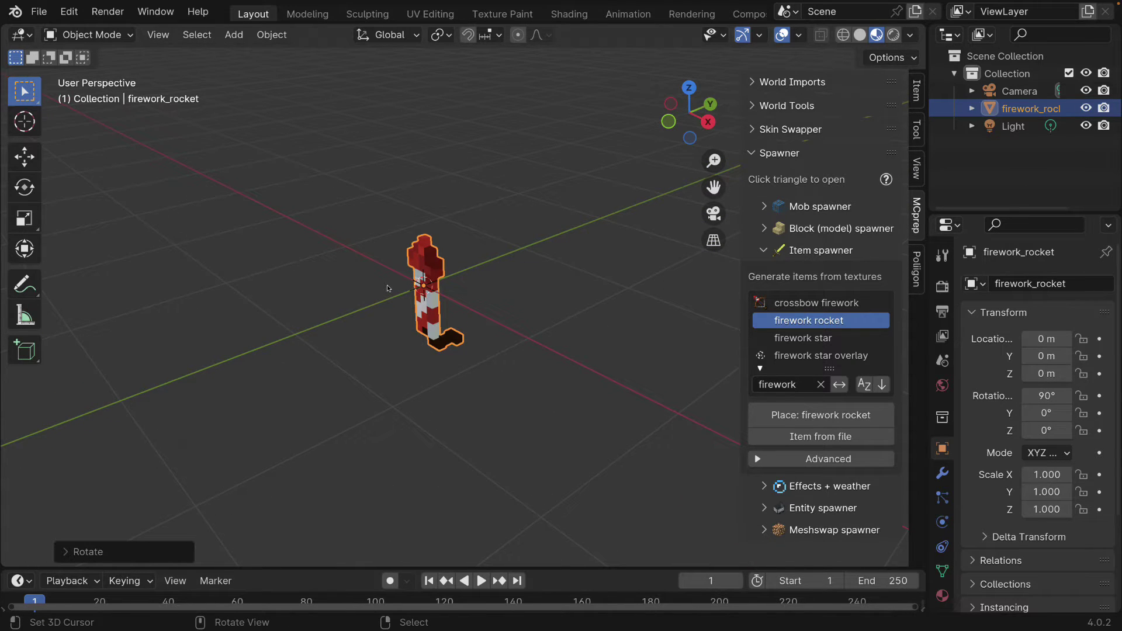
- Move the firework rocket into a new collection named "Firework orange"
{"action": "key", "text": "m"}
{"action": "left_click", "coordinate": [389, 288]}
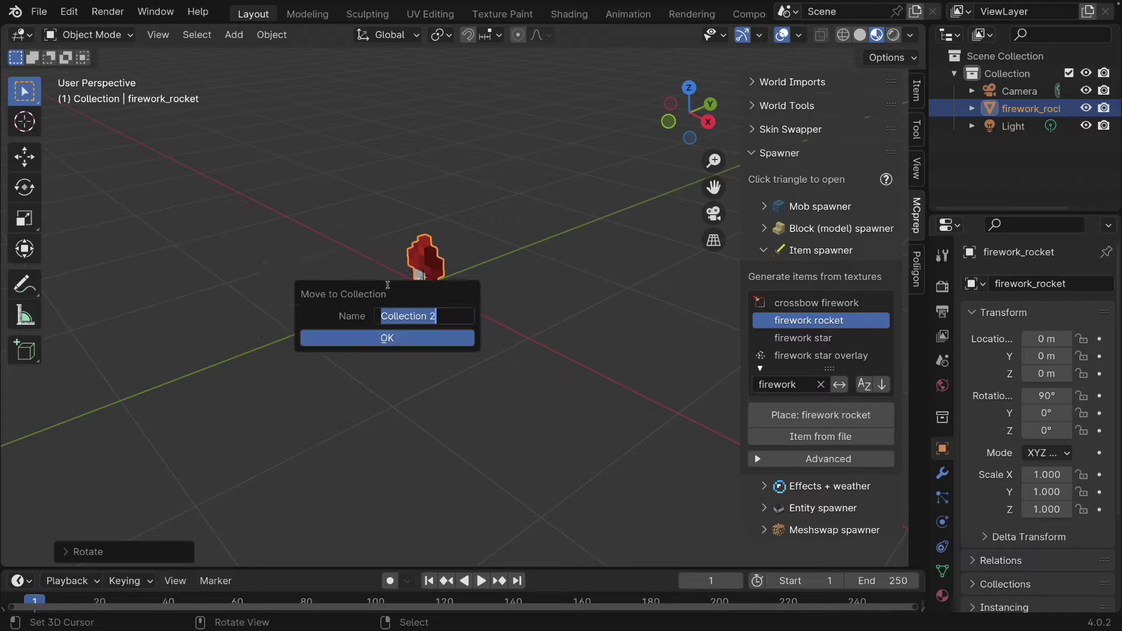
{"action": "key", "text": "BackSpace"}
{"action": "type", "text": "Firework"}
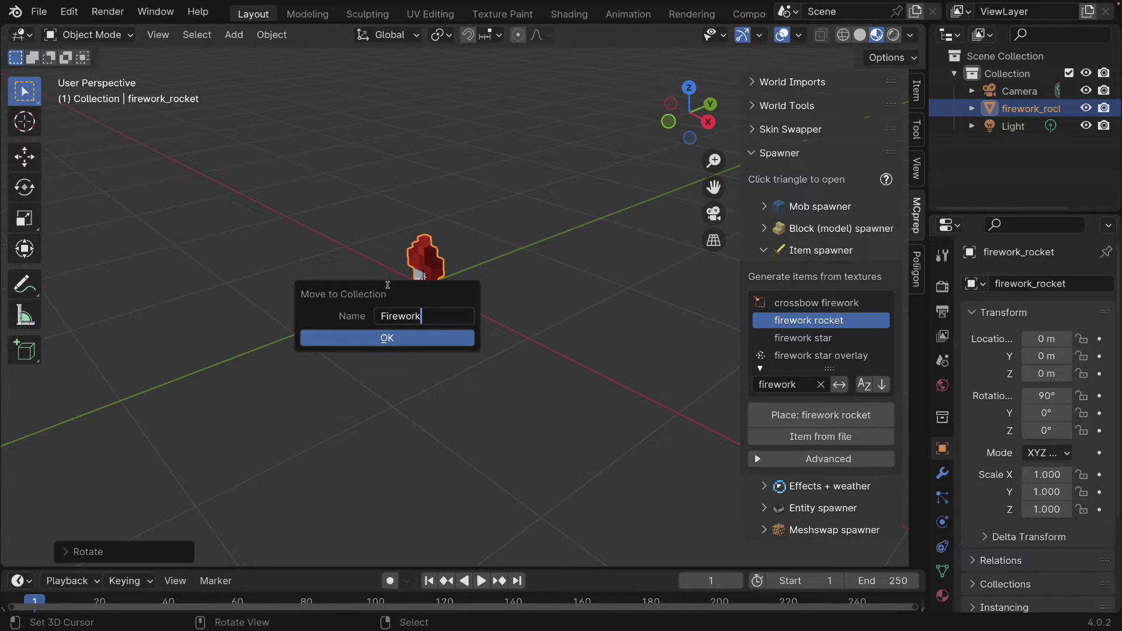
{"action": "type", "text": " orange"}
{"action": "key", "text": "Return"}
{"action": "left_click", "coordinate": [360, 341]}
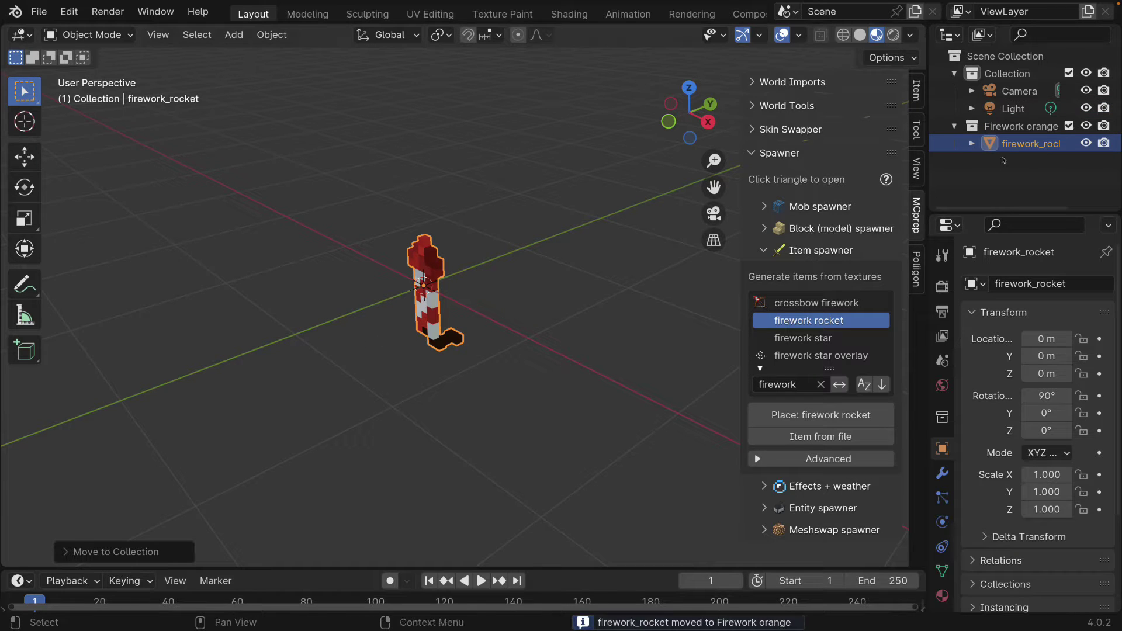
- Delete the default Collection together with its camera and light
{"action": "left_click", "coordinate": [1007, 73]}
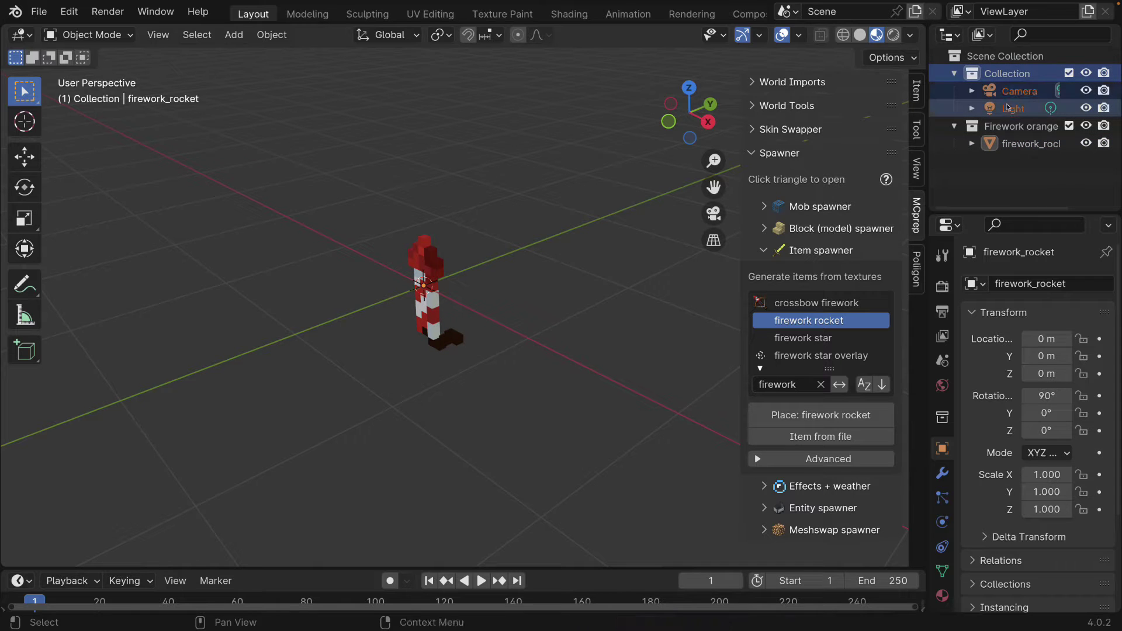
{"action": "key", "text": "x"}
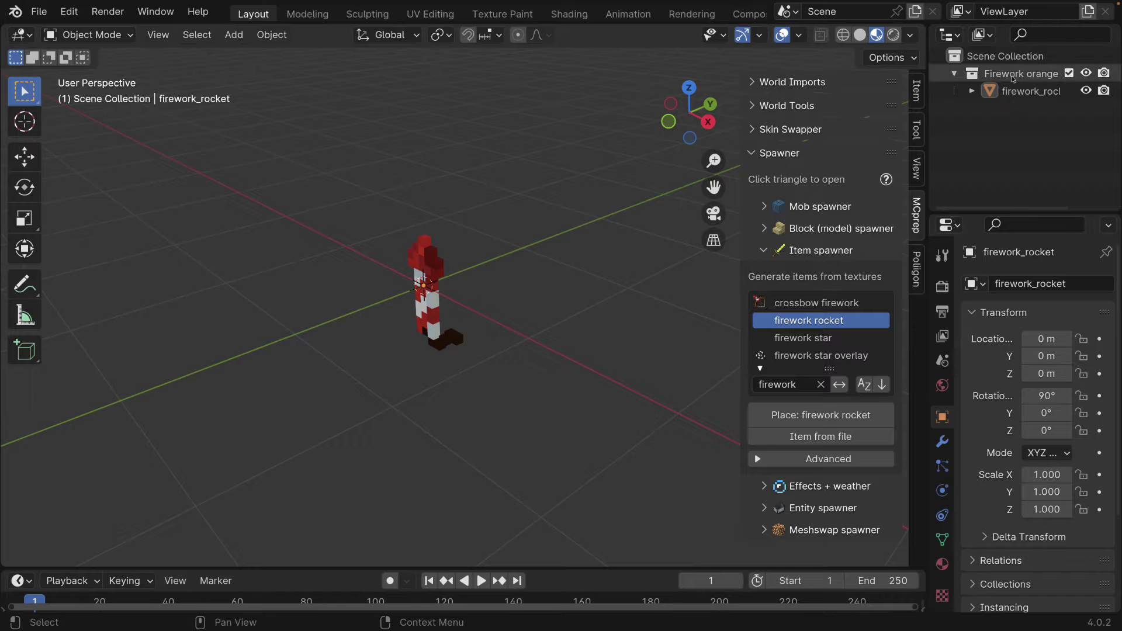
- Enlarge the timeline and insert a Location keyframe on the firework rocket at frame 1
{"action": "left_click", "coordinate": [430, 308]}
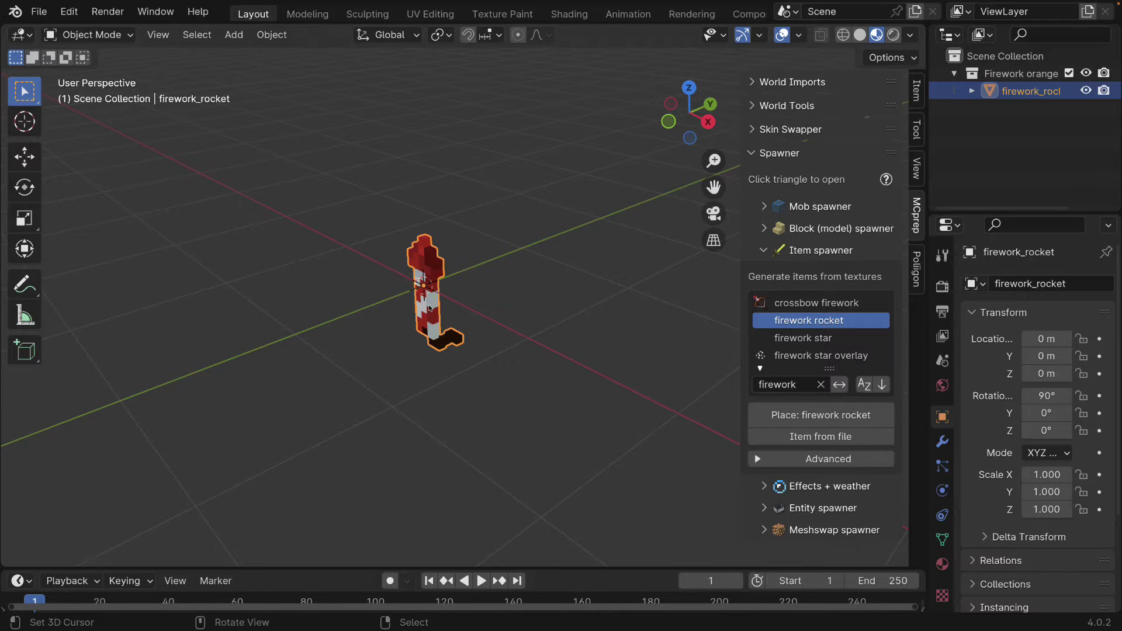
{"action": "middle_click_drag", "start_coordinate": [430, 308], "coordinate": [421, 327]}
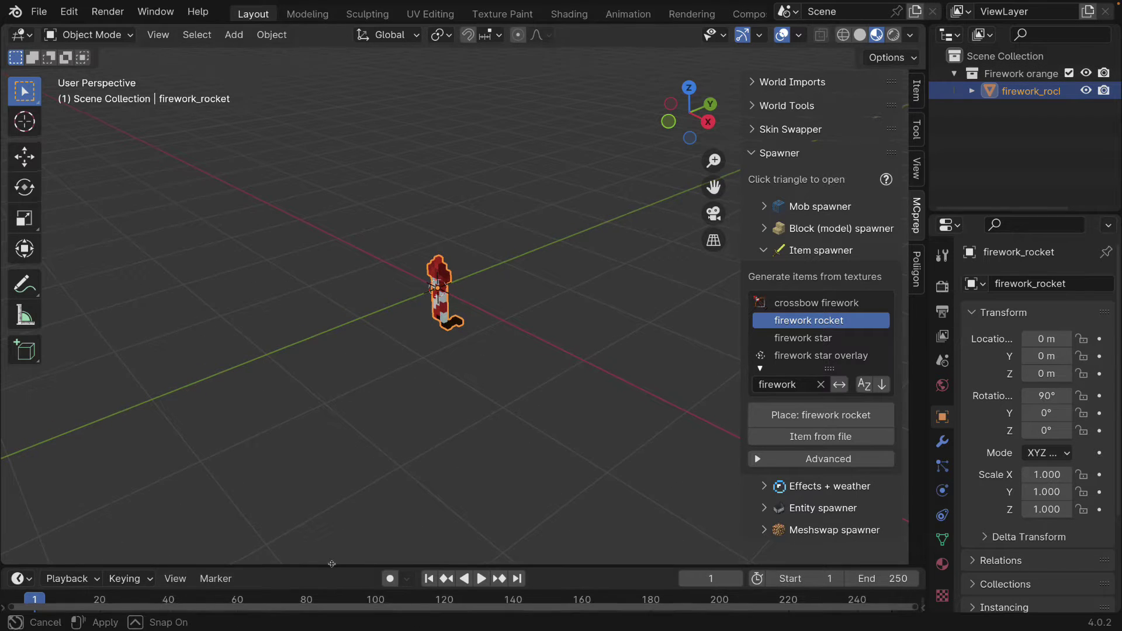
{"action": "left_click_drag", "start_coordinate": [330, 566], "coordinate": [325, 519]}
{"action": "middle_click_drag", "start_coordinate": [409, 386], "coordinate": [426, 328]}
{"action": "key", "text": "i"}
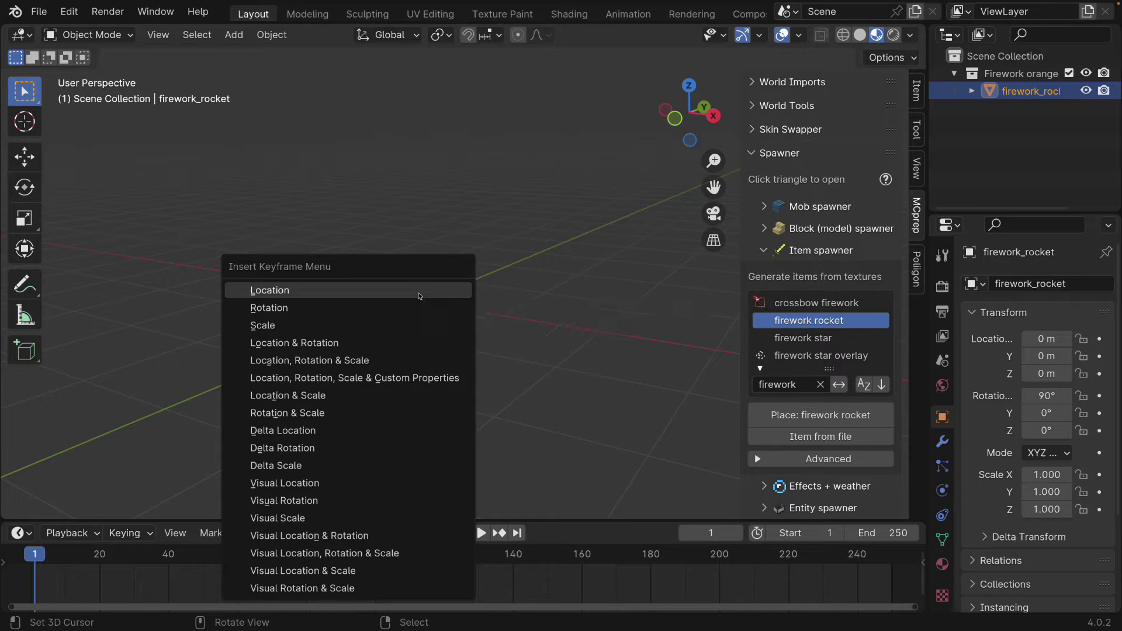
{"action": "left_click", "coordinate": [419, 290]}
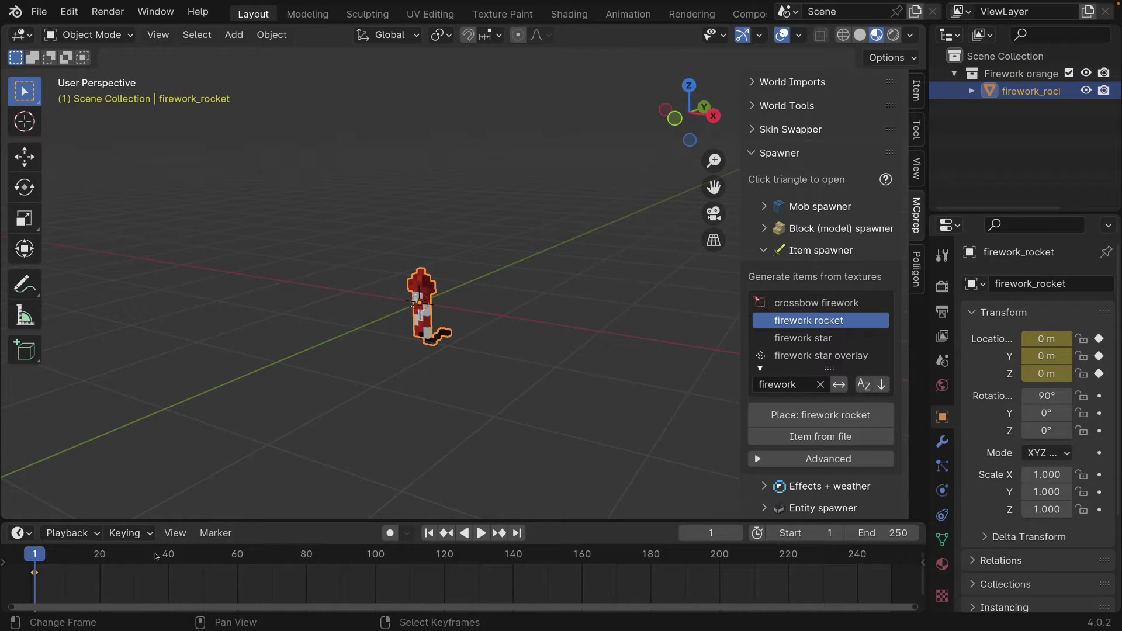
- Go to frame 30 and move the firework rocket up 30 m along the Z axis
{"action": "left_click", "coordinate": [135, 555]}
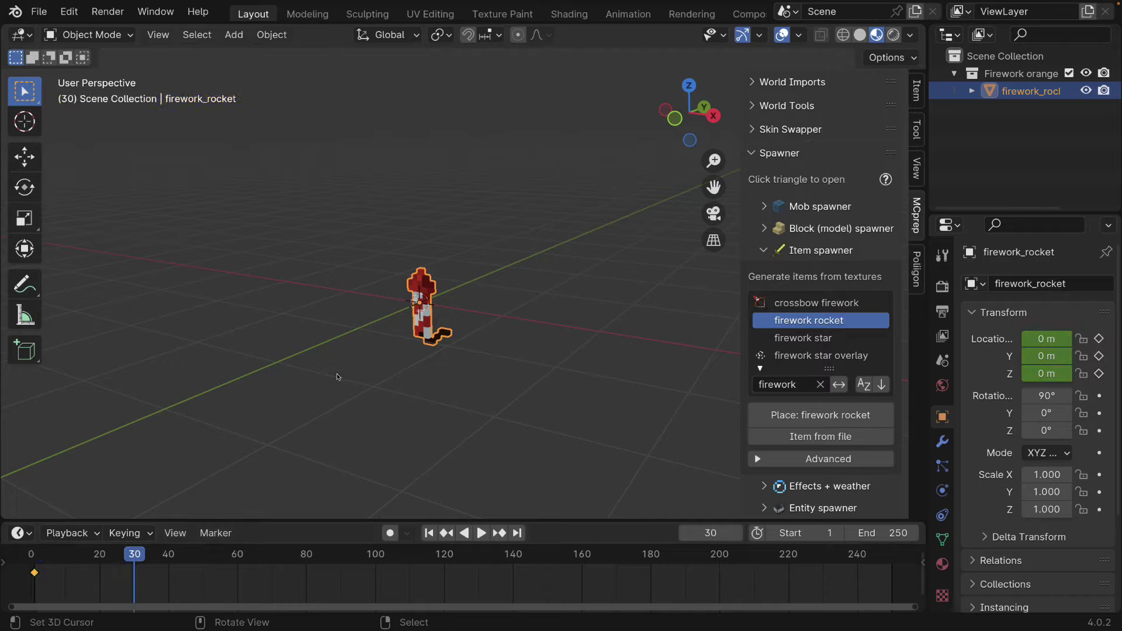
{"action": "type", "text": "gz"}
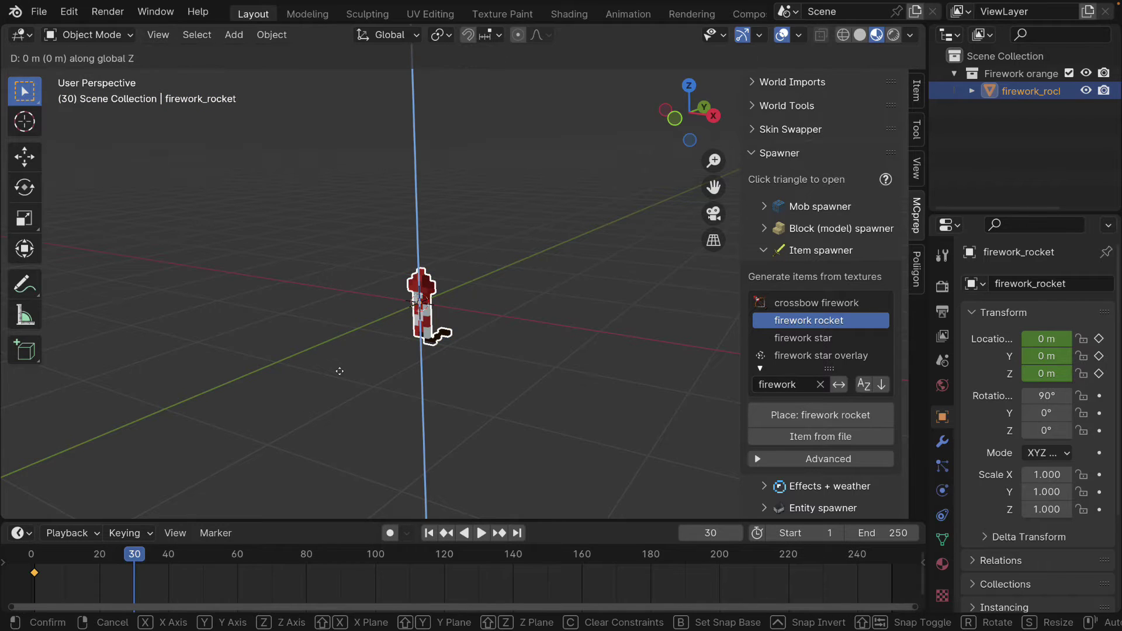
{"action": "type", "text": "30"}
{"action": "key", "text": "Return"}
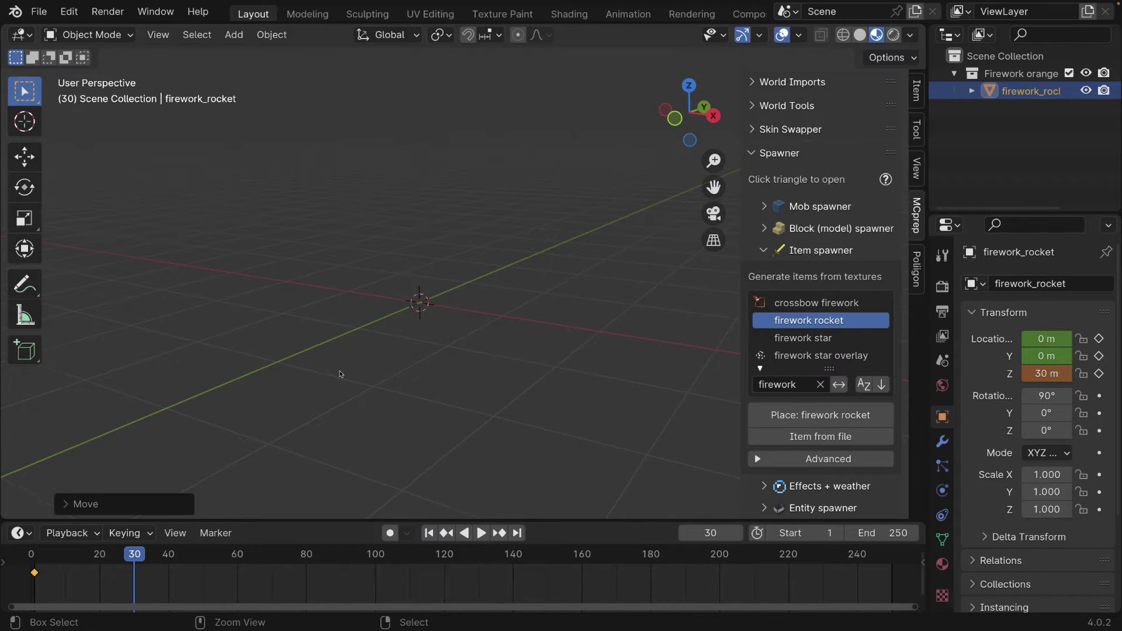
{"action": "middle_click_drag", "start_coordinate": [340, 374], "coordinate": [405, 393]}
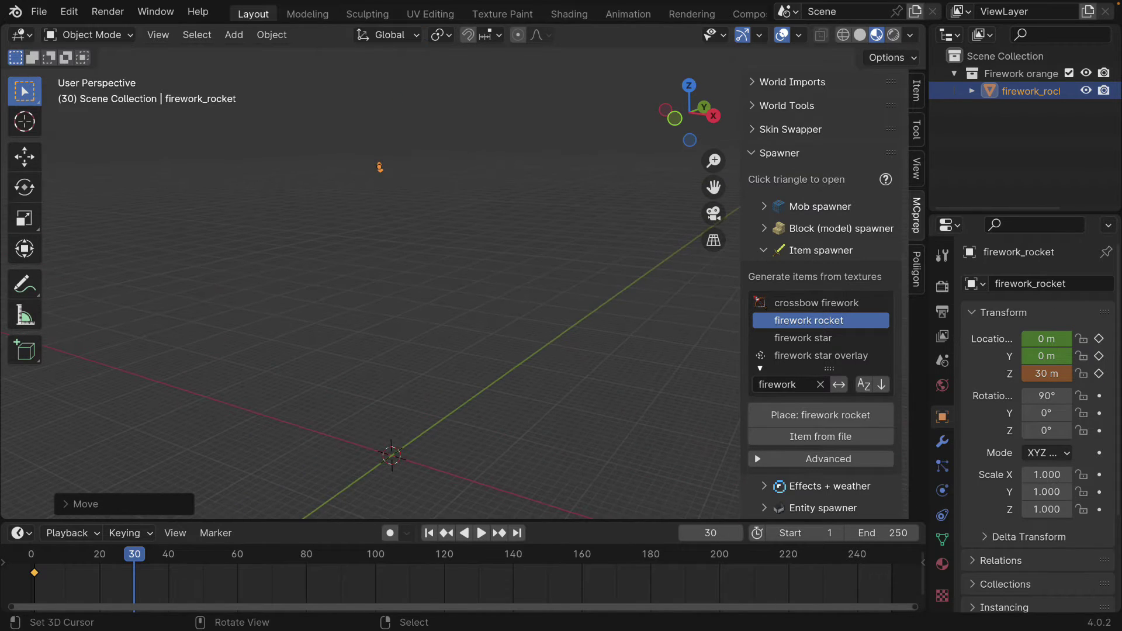
- Insert a Location keyframe on the firework rocket at frame 30 and scrub the timeline to check its rise
{"action": "key", "text": "i"}
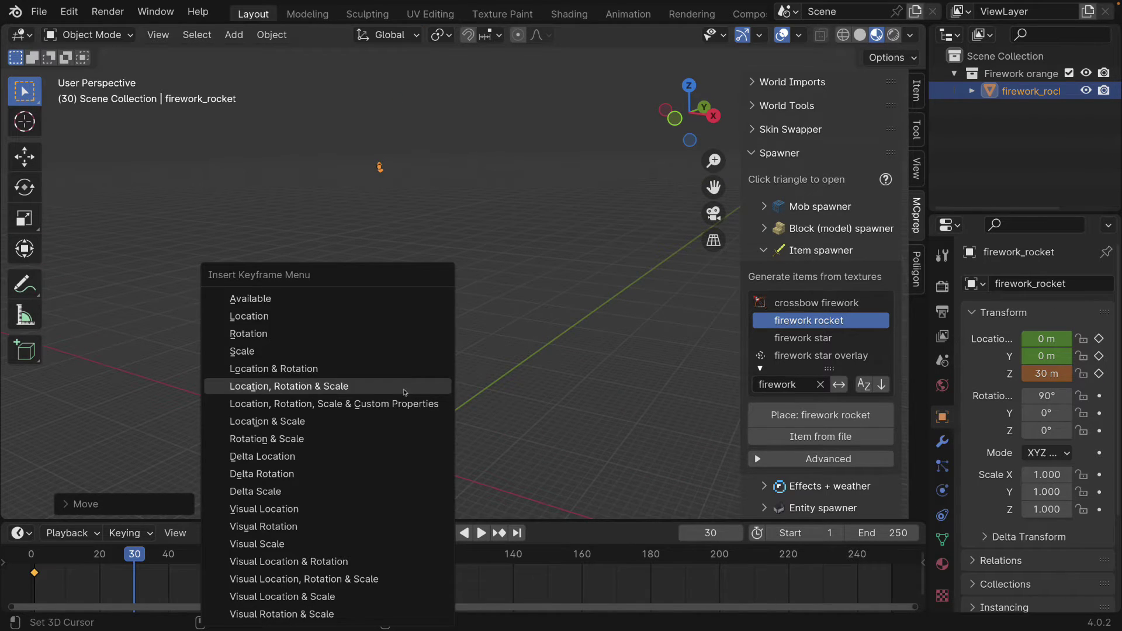
{"action": "left_click", "coordinate": [309, 317]}
{"action": "left_click", "coordinate": [121, 577]}
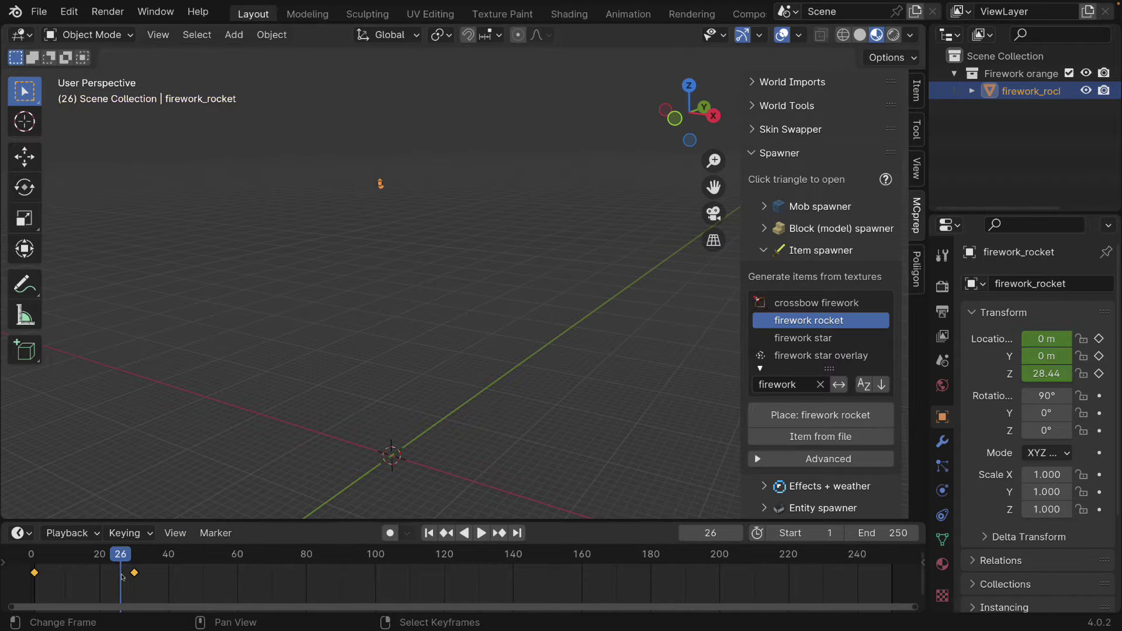
{"action": "left_click_drag", "start_coordinate": [122, 578], "coordinate": [73, 573]}
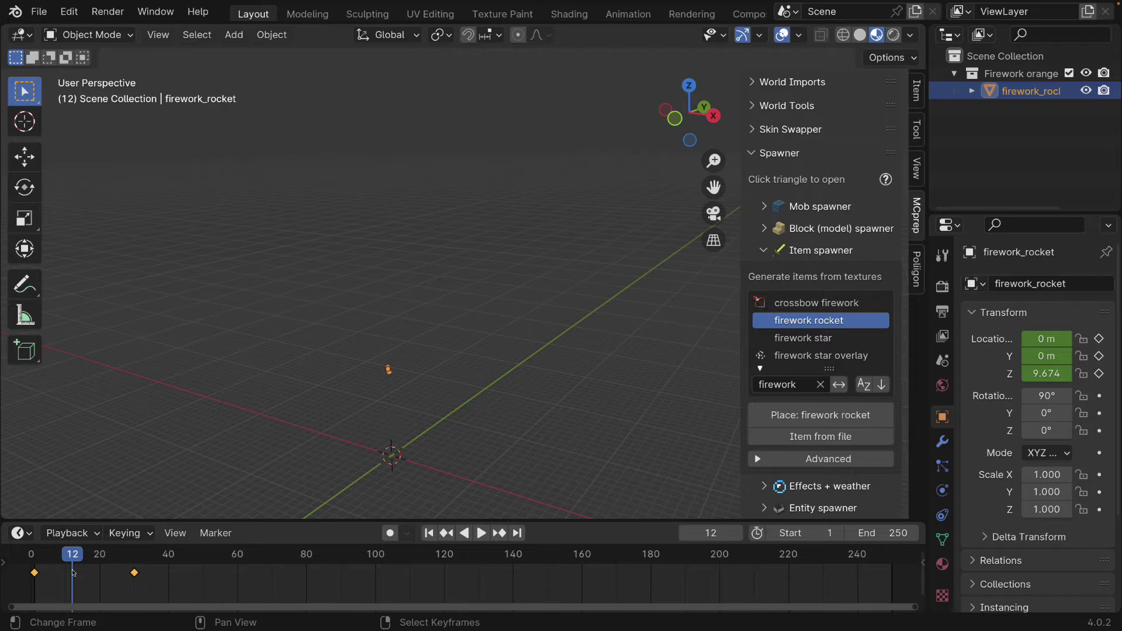
- Set the interpolation of the rocket's keyframes to Quadratic and return to frame 1
{"action": "key", "text": "t"}
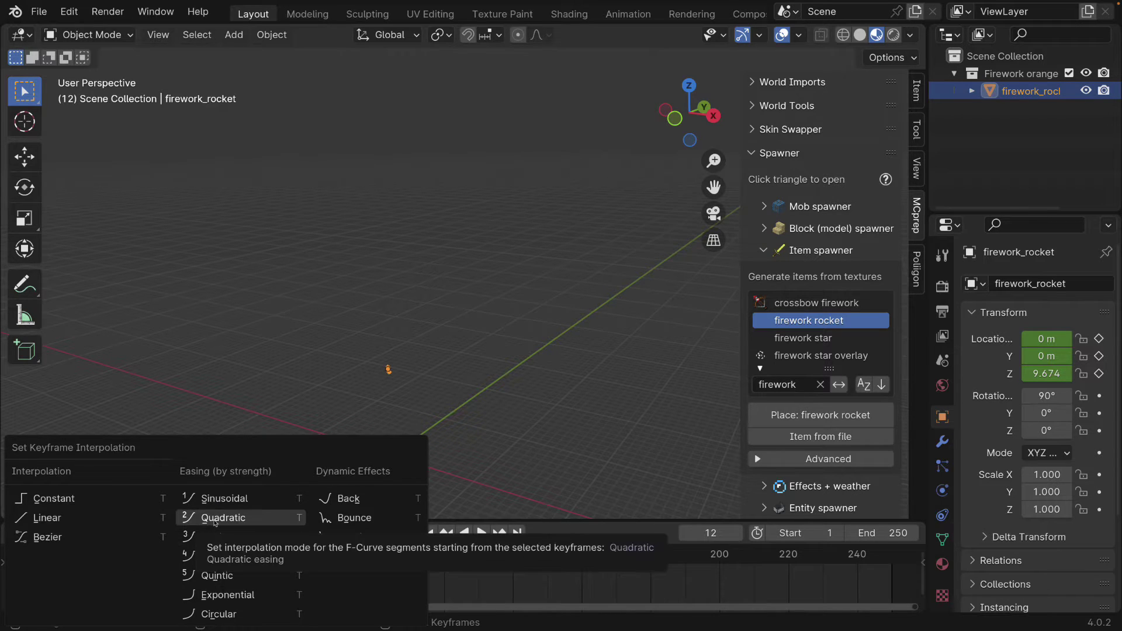
{"action": "left_click", "coordinate": [215, 523]}
{"action": "key", "text": "shift+Left"}
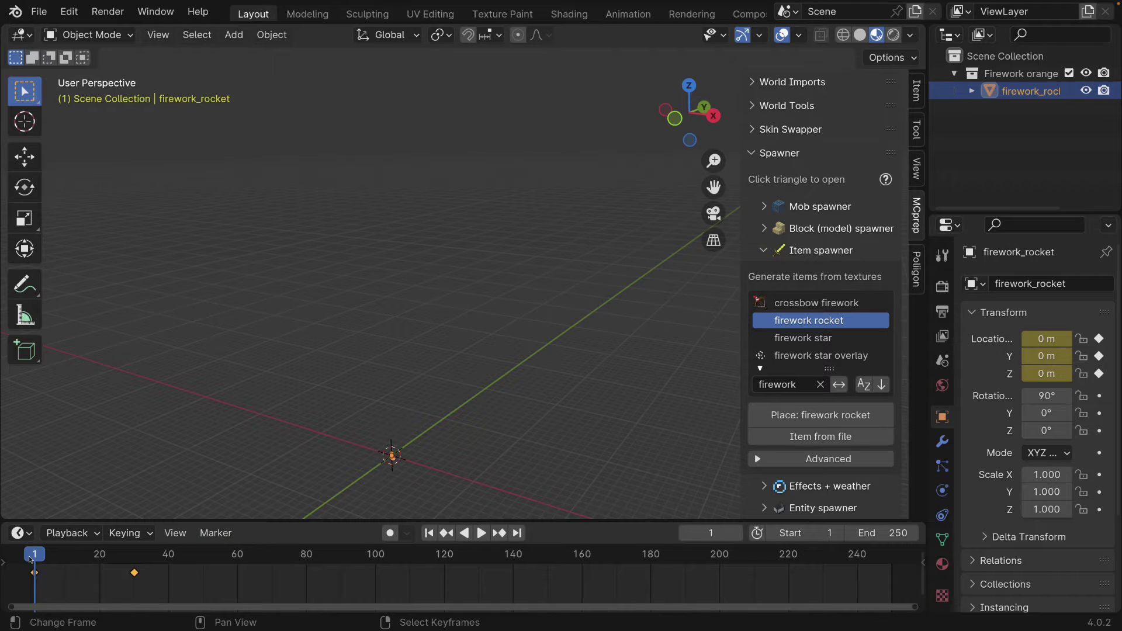
- Scrub from the start to frame 30 and insert a Scale keyframe on the rocket there
{"action": "left_click_drag", "start_coordinate": [31, 559], "coordinate": [134, 573]}
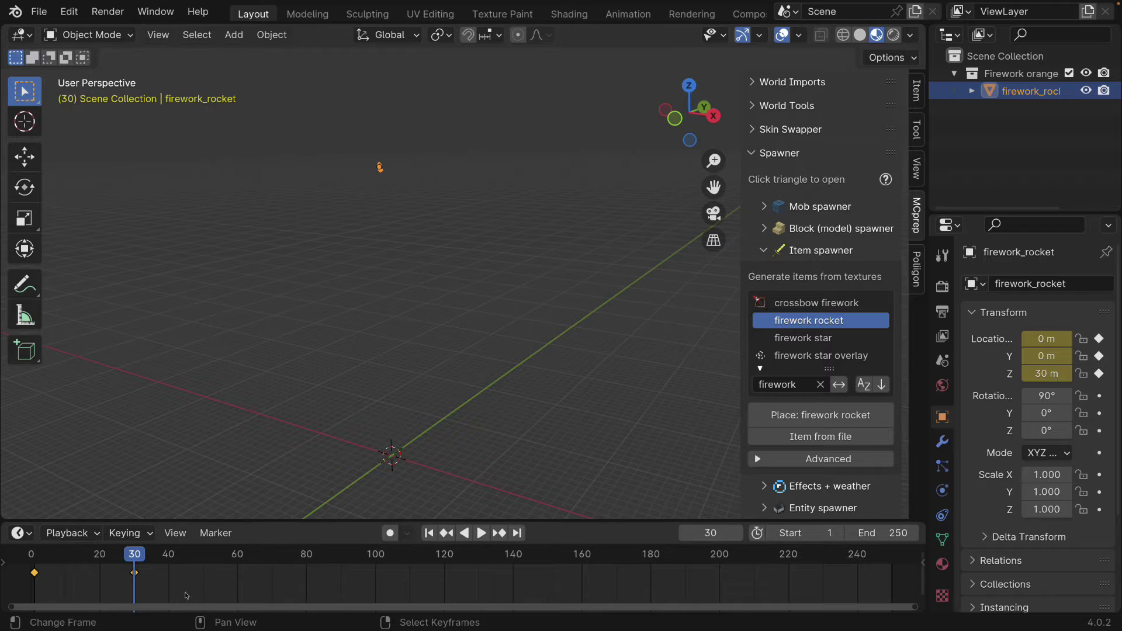
{"action": "key", "text": "i"}
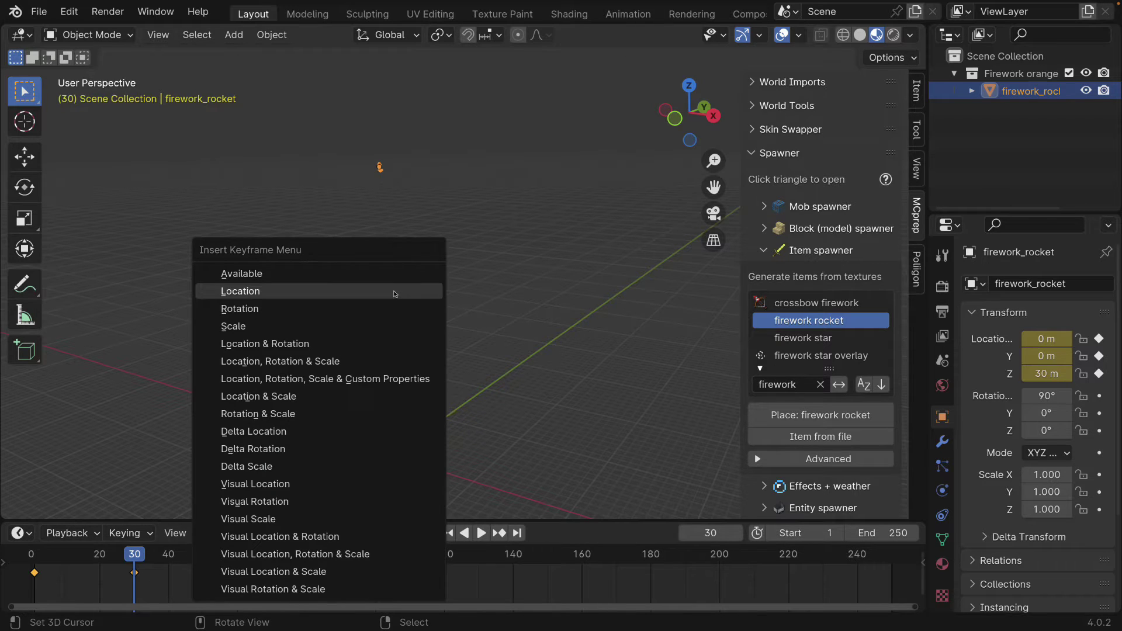
{"action": "left_click", "coordinate": [351, 326]}
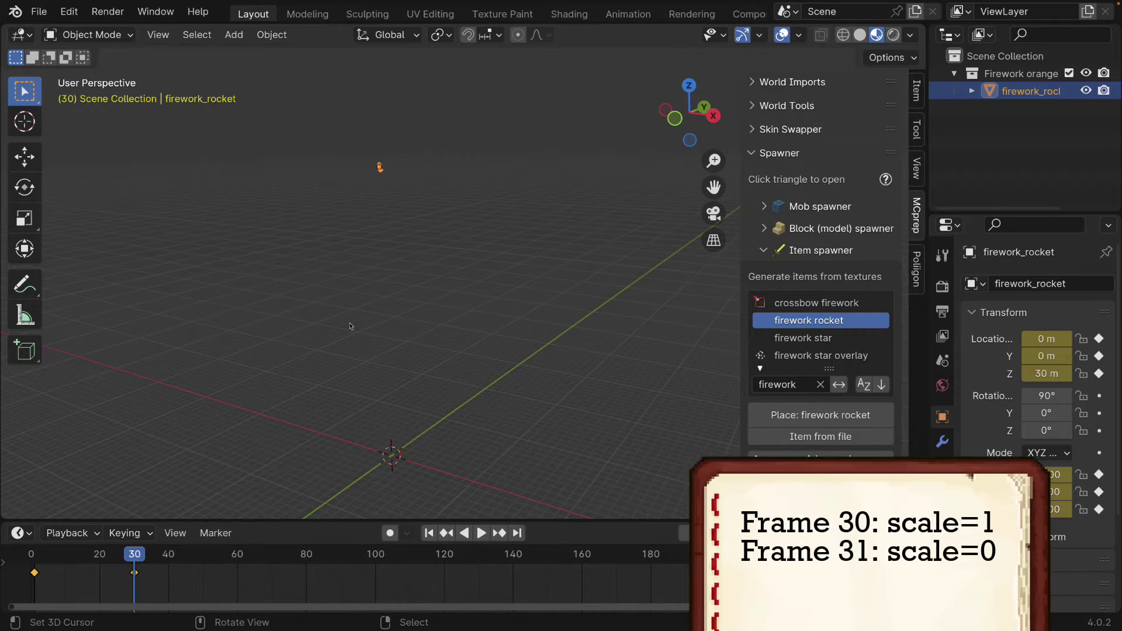
- At frame 31, scale the rocket to 0 and insert a Scale keyframe
{"action": "key", "text": "Right"}
{"action": "key", "text": "i"}
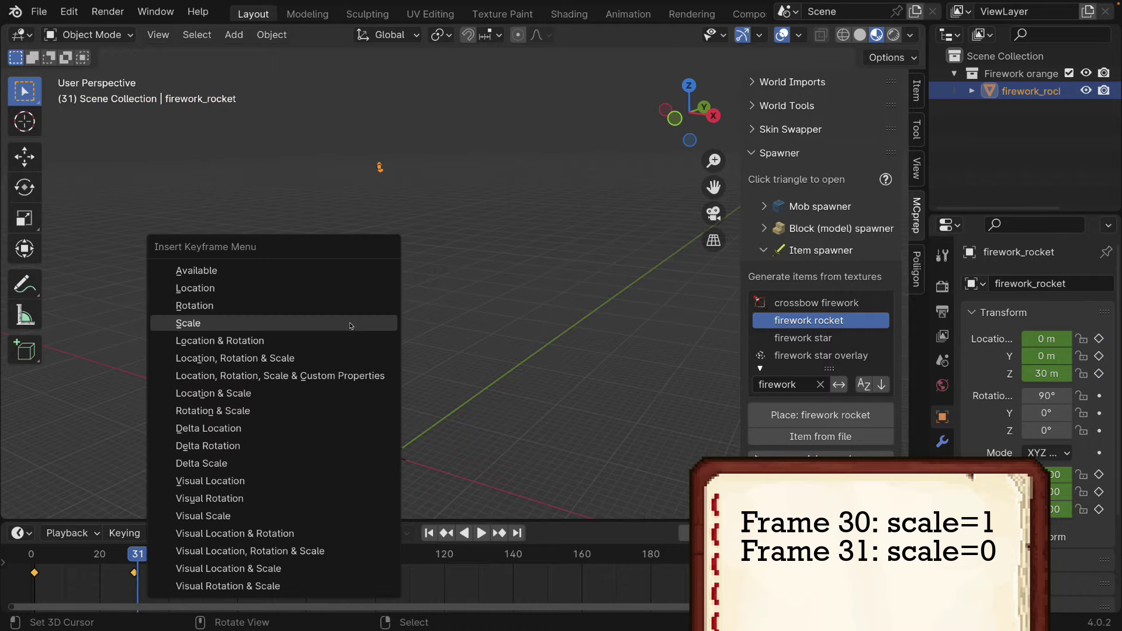
{"action": "key", "text": "Escape"}
{"action": "key", "text": "s"}
{"action": "key", "text": "0"}
{"action": "key", "text": "Return"}
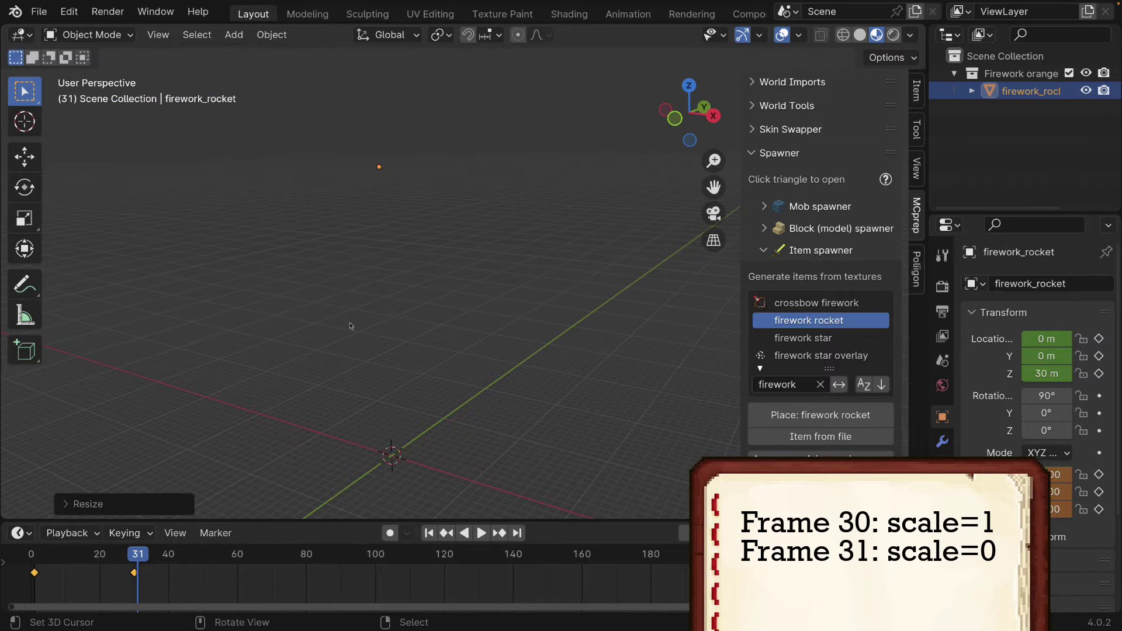
{"action": "key", "text": "i"}
{"action": "left_click", "coordinate": [351, 325]}
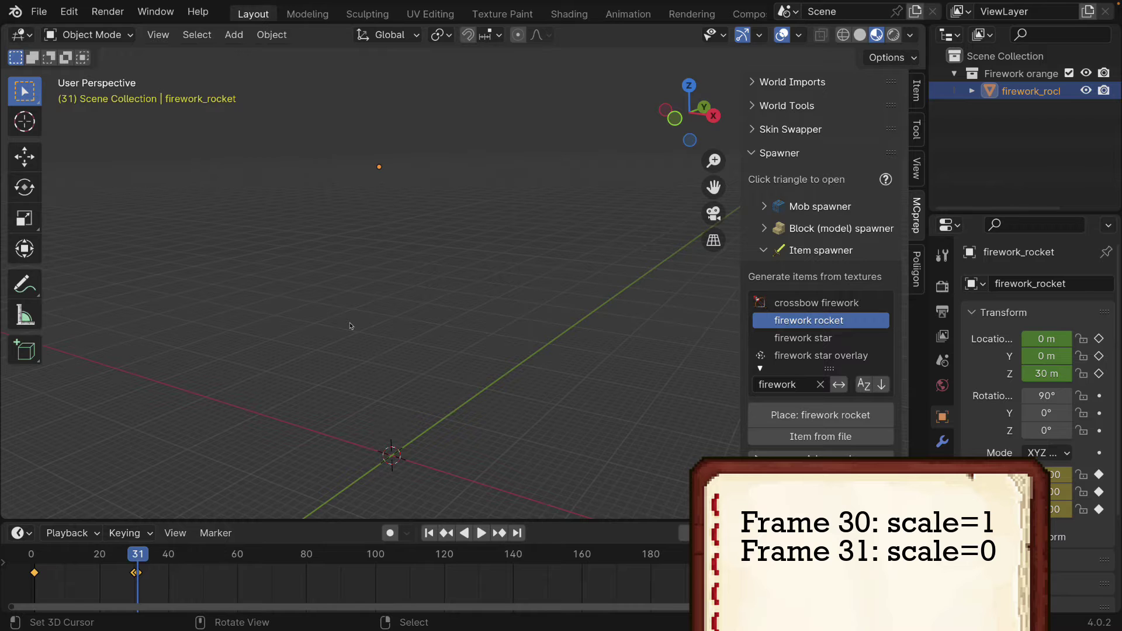
- Return to frame 1, place the 3D cursor beside the rocket and add MCprep's Critical effect from the Effects + weather spawner
{"action": "key", "text": "Left"}
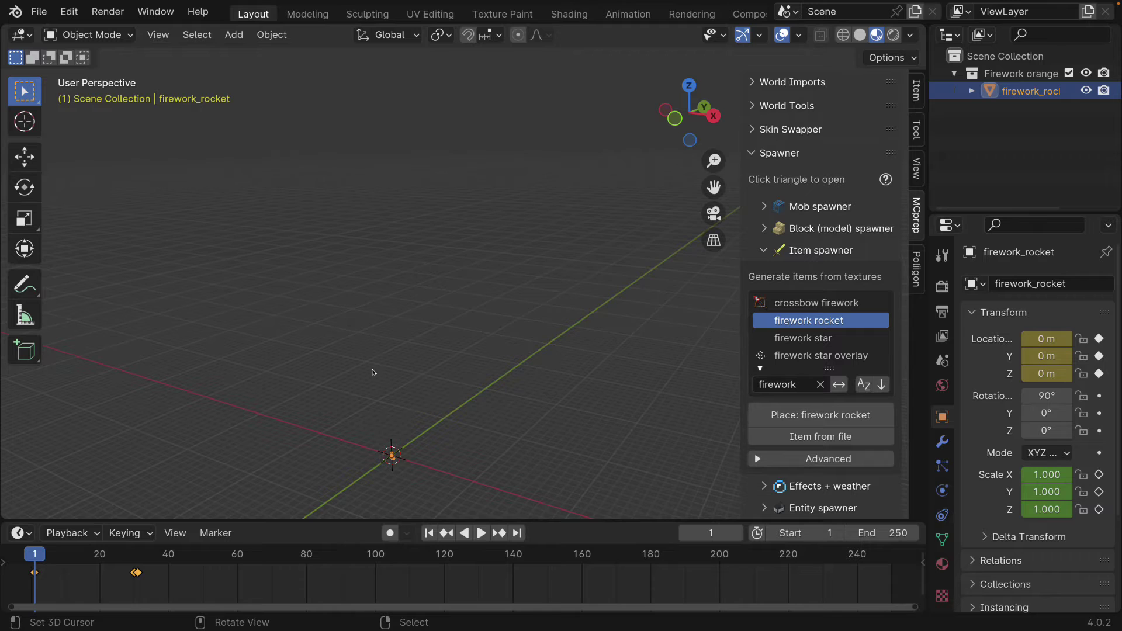
{"action": "key", "text": "KP_Decimal"}
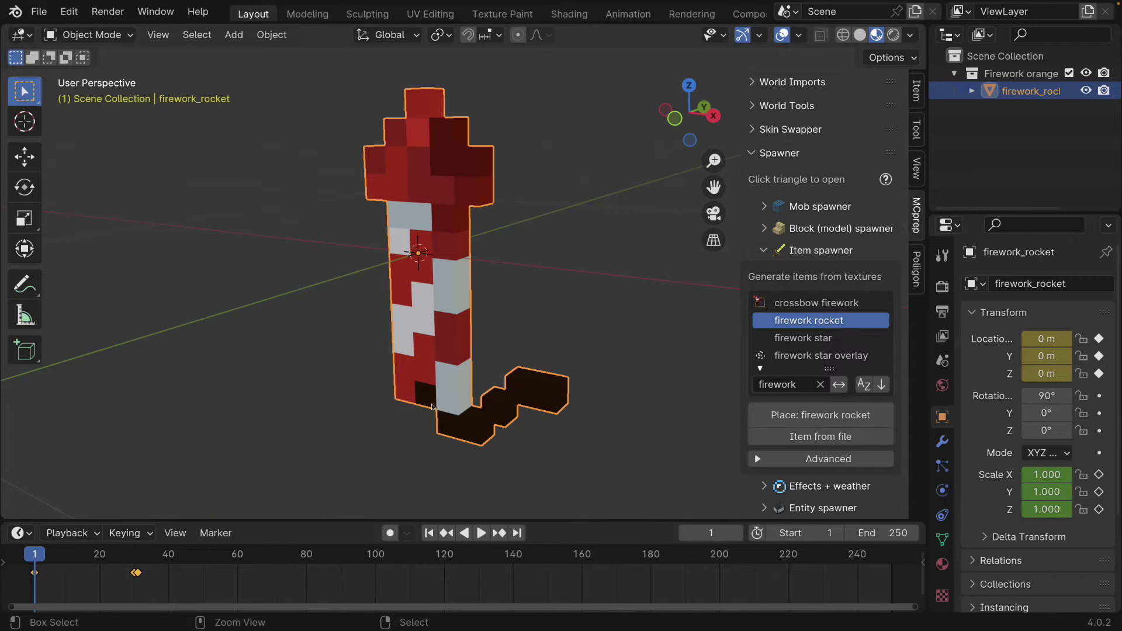
{"action": "scroll", "coordinate": [403, 409], "scroll_direction": "down", "scroll_amount": 3}
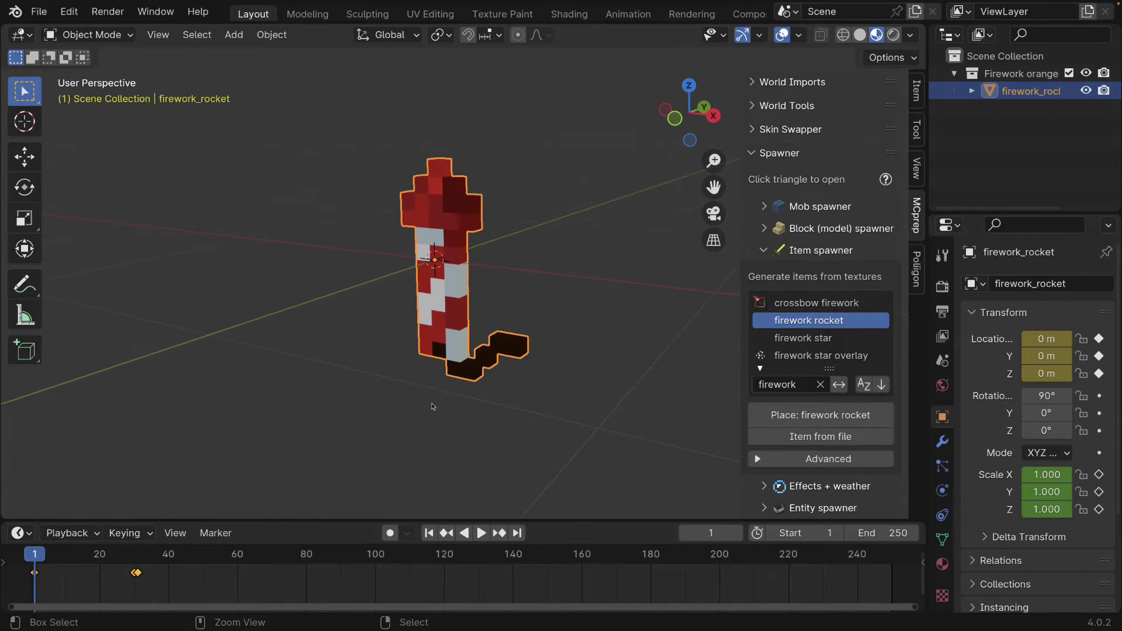
{"action": "left_click", "coordinate": [765, 252]}
{"action": "left_click", "coordinate": [764, 272]}
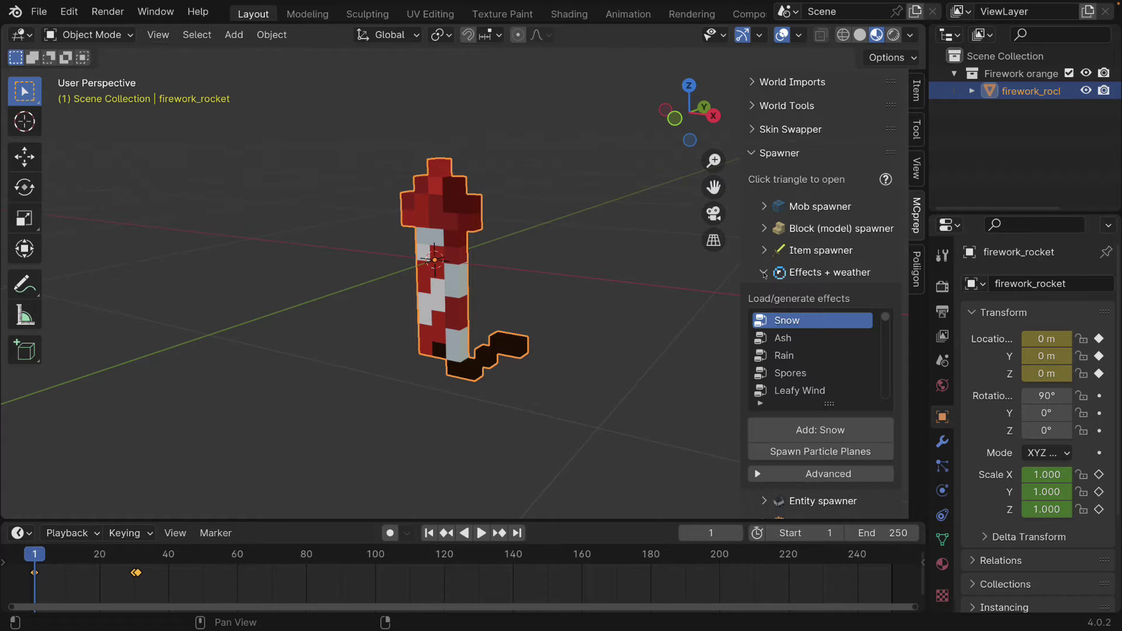
{"action": "scroll", "coordinate": [789, 360], "scroll_direction": "down", "scroll_amount": 12}
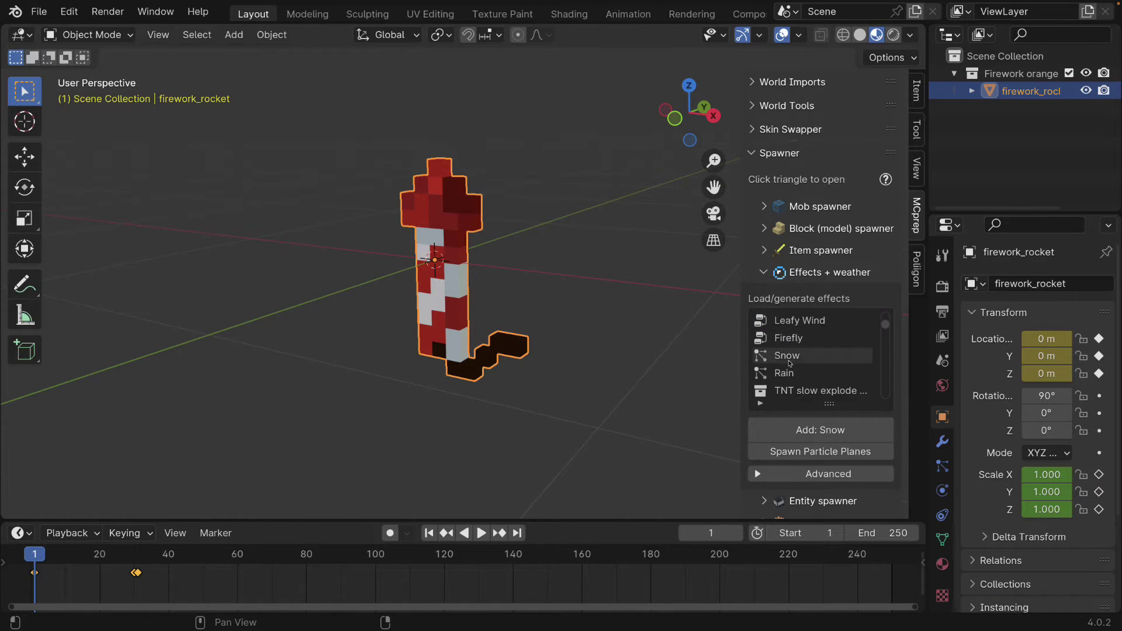
{"action": "scroll", "coordinate": [789, 363], "scroll_direction": "down", "scroll_amount": 1}
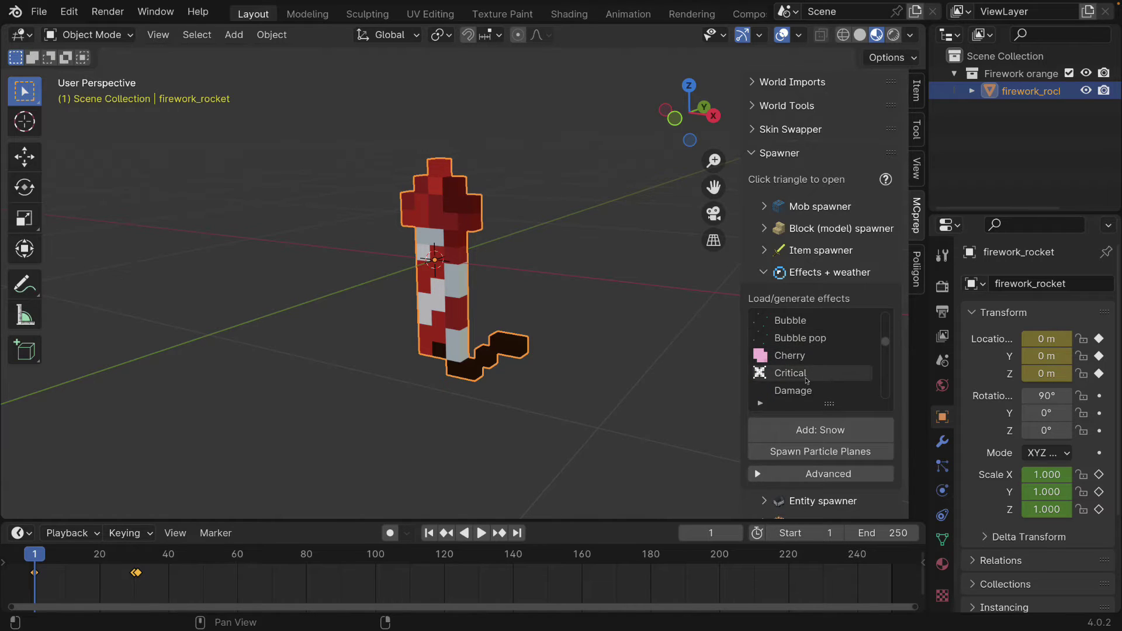
{"action": "scroll", "coordinate": [806, 380], "scroll_direction": "down", "scroll_amount": 4}
{"action": "scroll", "coordinate": [807, 380], "scroll_direction": "up", "scroll_amount": 5}
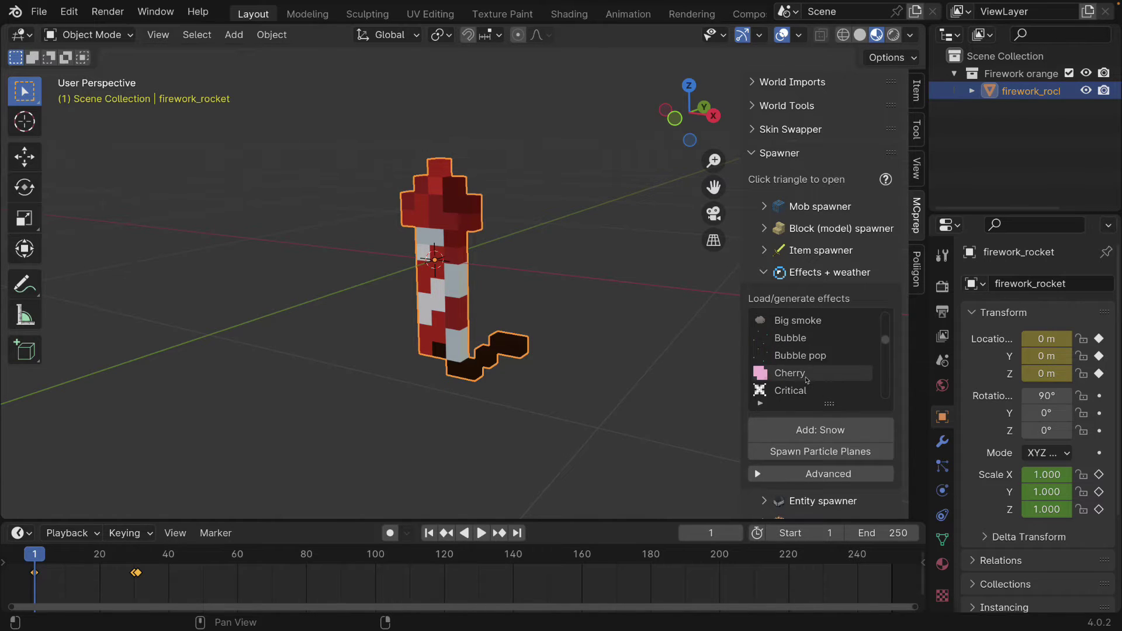
{"action": "scroll", "coordinate": [807, 379], "scroll_direction": "down", "scroll_amount": 2}
{"action": "left_click", "coordinate": [802, 355]}
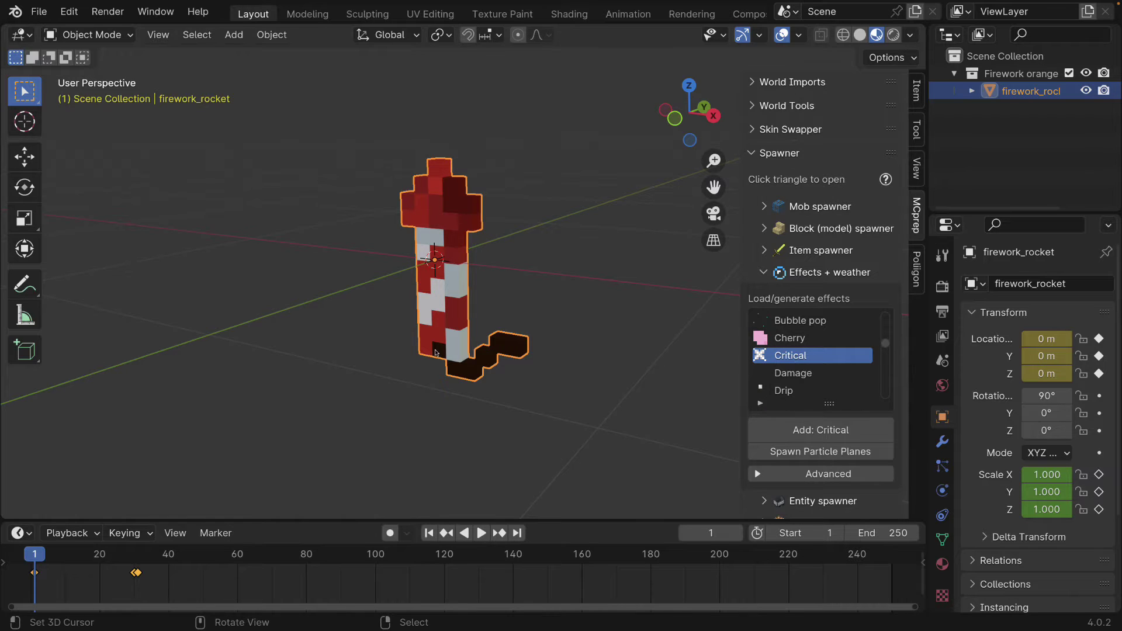
{"action": "right_click", "coordinate": [287, 334], "text": "shift"}
{"action": "left_click", "coordinate": [796, 431]}
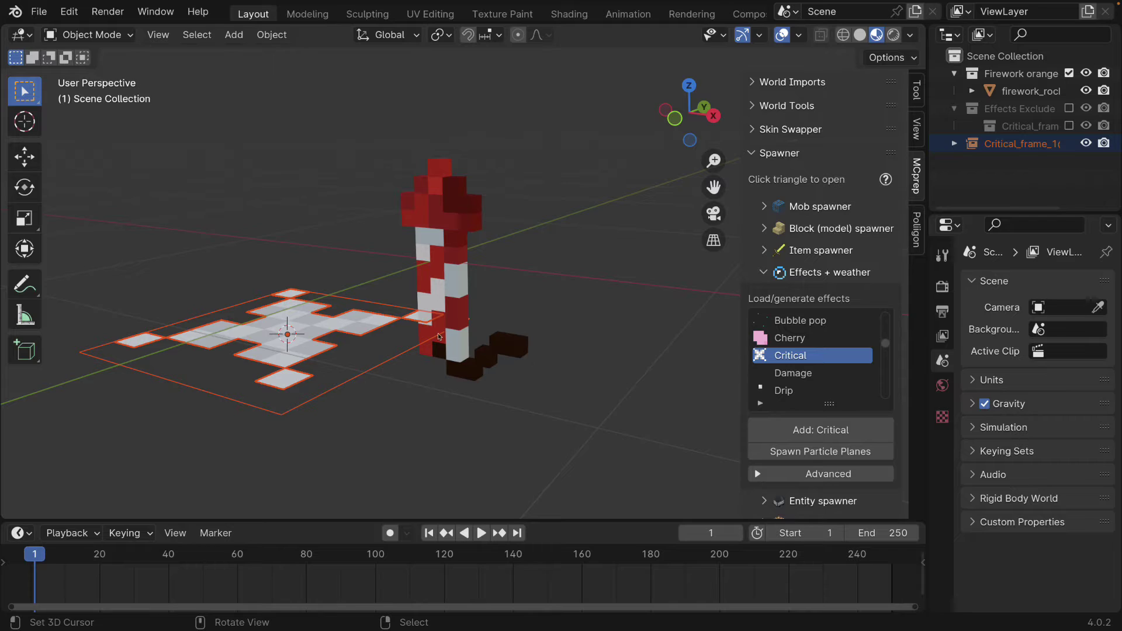
- Delete the spawned Critical instance from the scene and include the Effects Exclude collection in the view layer
{"action": "left_click", "coordinate": [1012, 145]}
{"action": "key", "text": "Delete"}
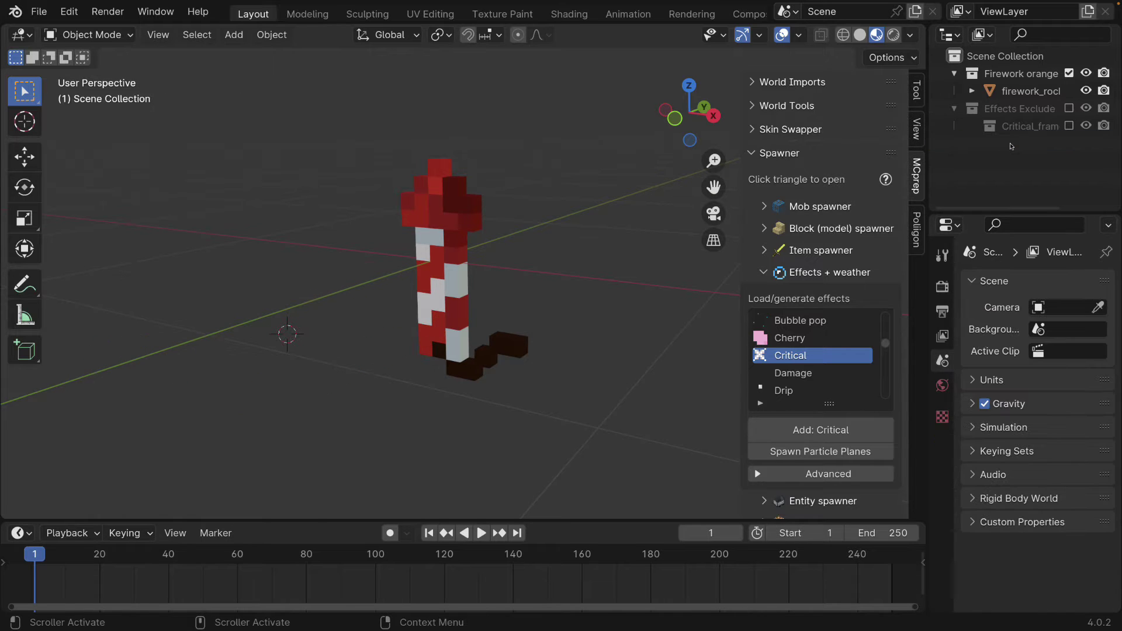
{"action": "left_click", "coordinate": [1069, 108]}
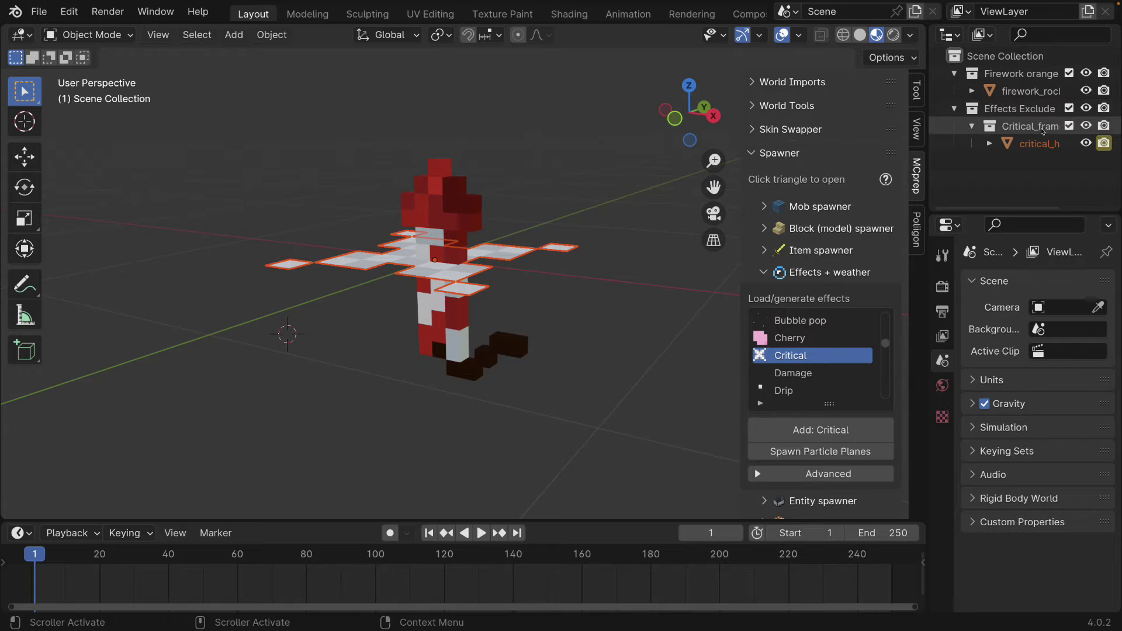
- Widen the outliner, select critical_hit and turn on the Disable in Viewports restriction toggle in the outliner
{"action": "left_click_drag", "start_coordinate": [895, 146], "coordinate": [868, 146]}
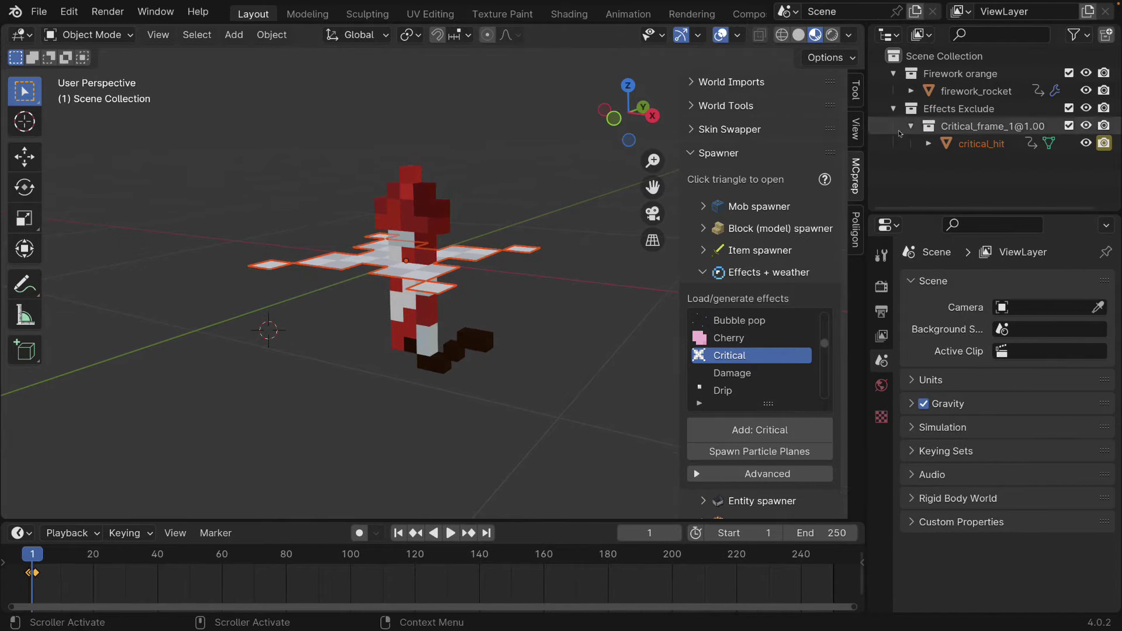
{"action": "left_click", "coordinate": [976, 144]}
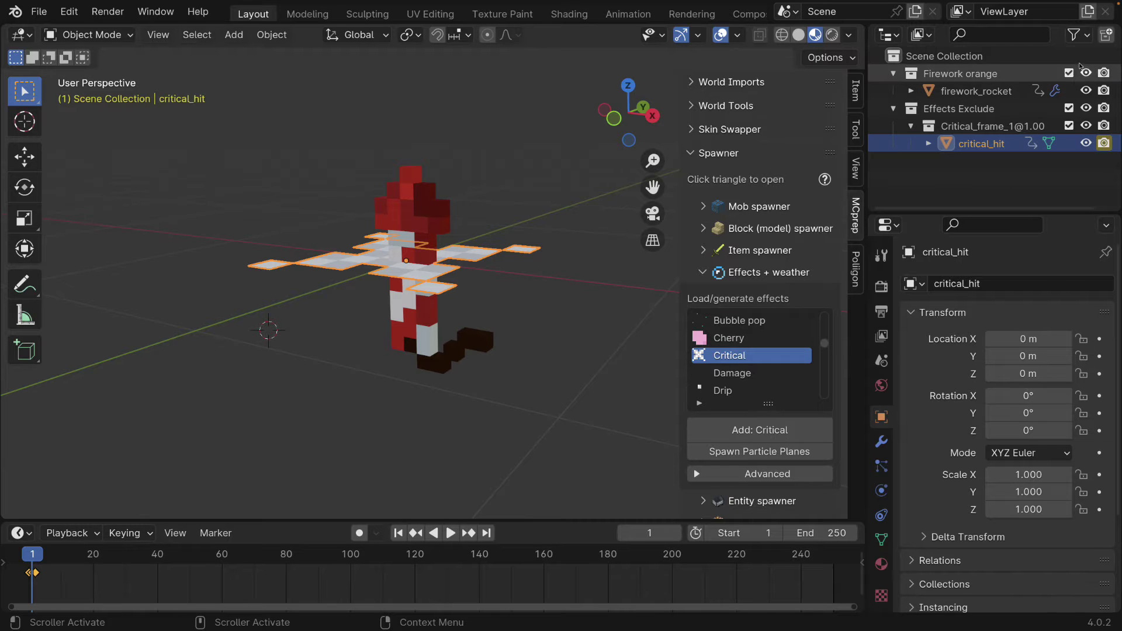
{"action": "left_click", "coordinate": [1082, 37]}
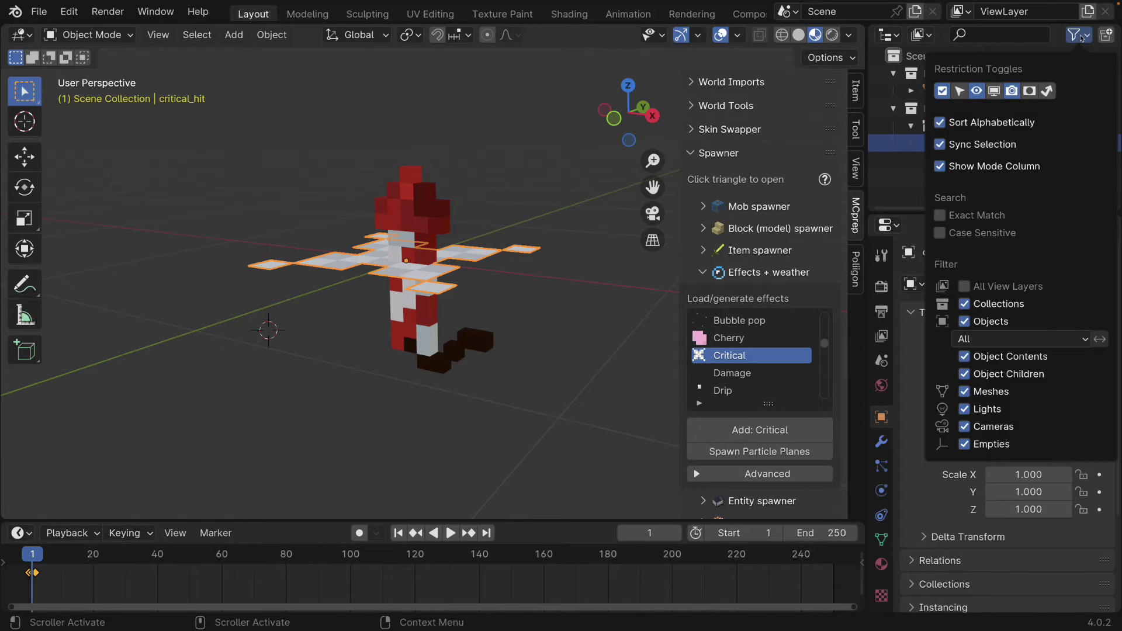
{"action": "left_click", "coordinate": [994, 91]}
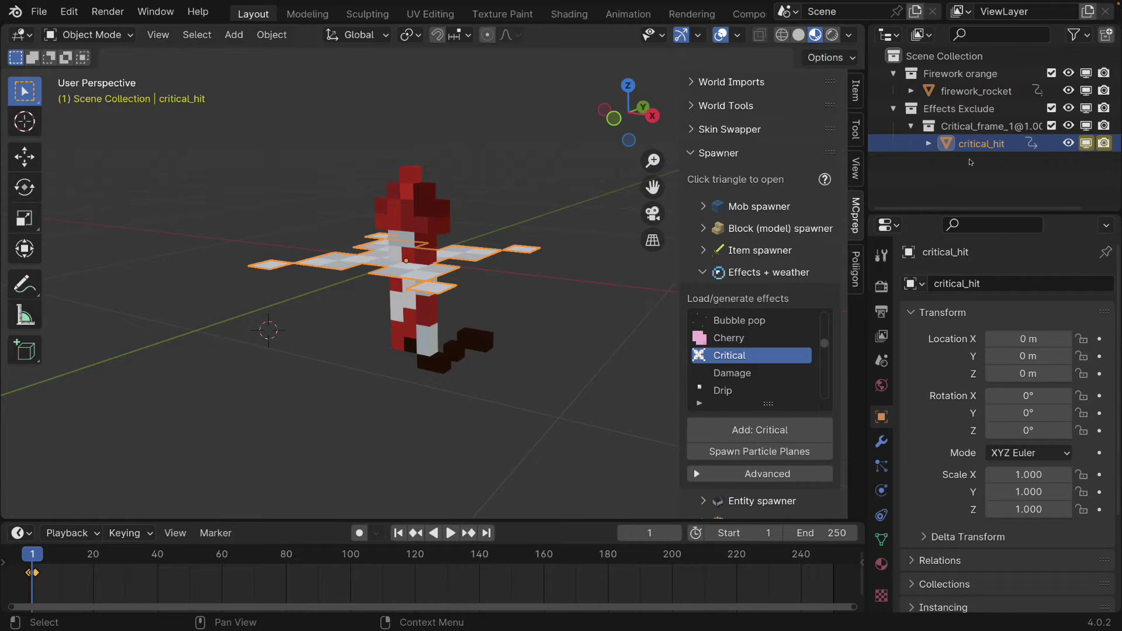
- Clear the viewport and render visibility keyframes of critical_hit, and exclude the Effects Exclude collection from the view layer
{"action": "right_click", "coordinate": [1086, 146]}
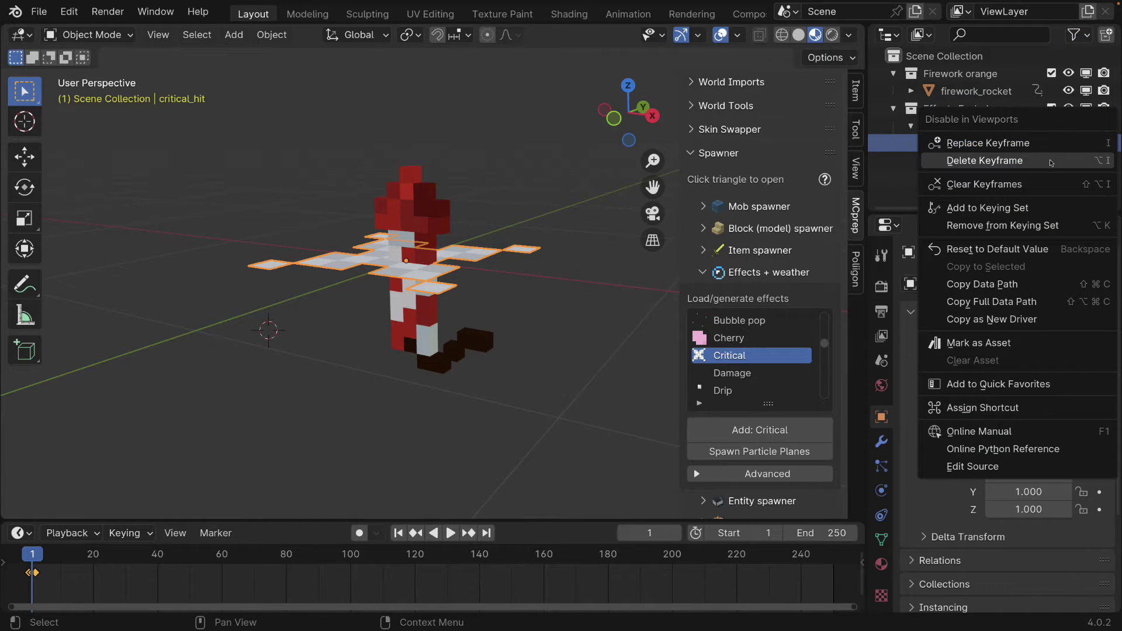
{"action": "left_click", "coordinate": [1029, 184]}
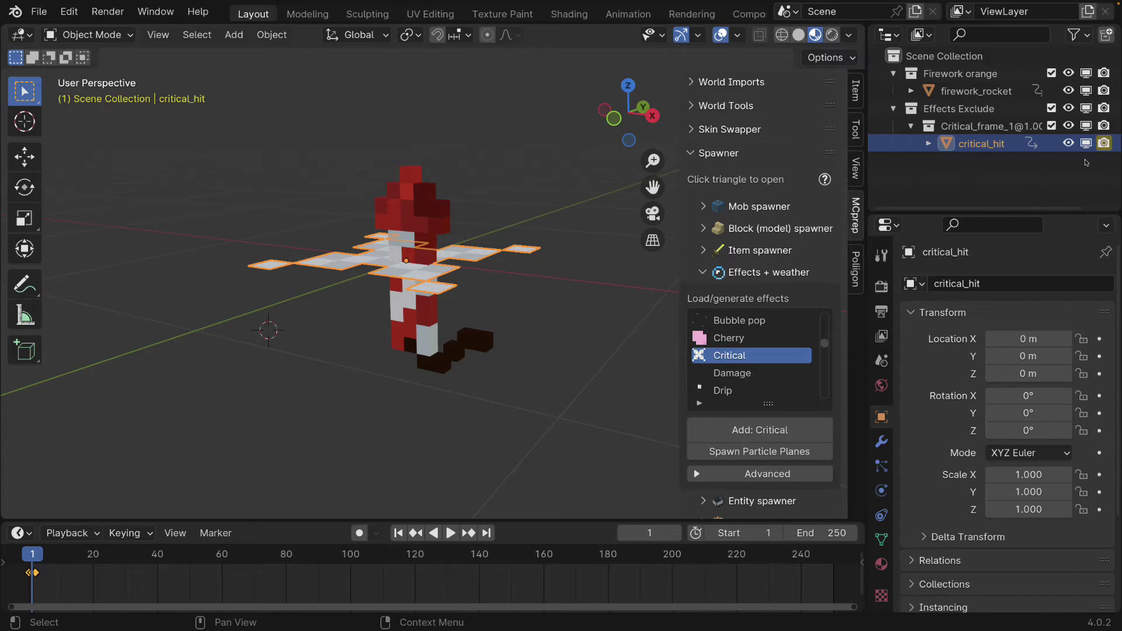
{"action": "right_click", "coordinate": [1103, 144]}
{"action": "left_click", "coordinate": [1059, 150]}
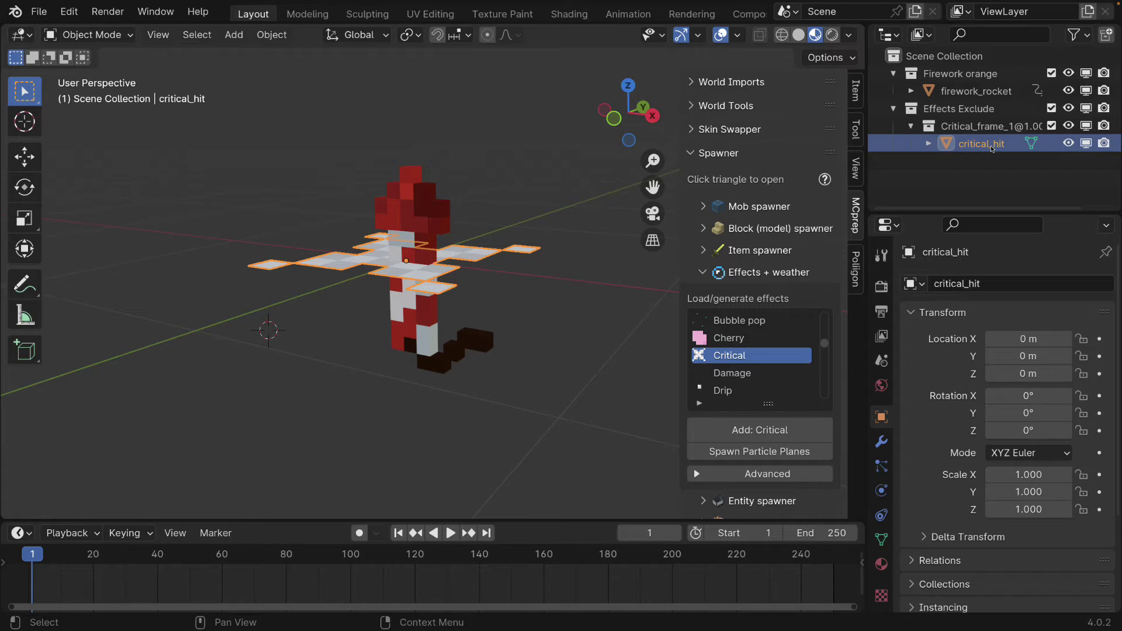
{"action": "left_click", "coordinate": [1052, 109]}
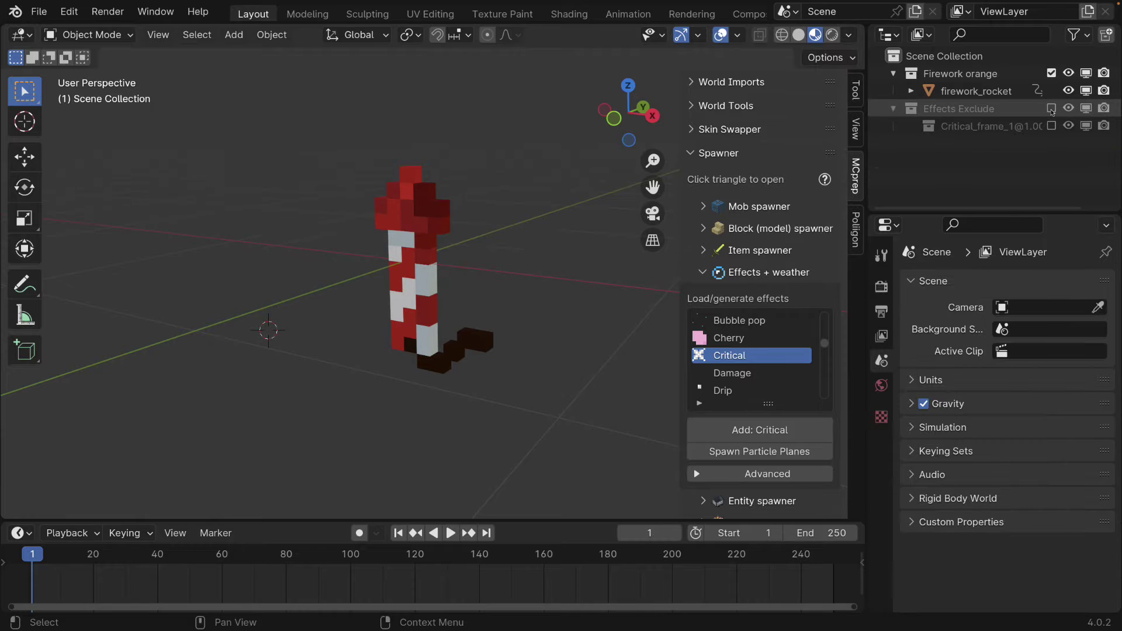
- Add a new particle system to the firework rocket
{"action": "left_click", "coordinate": [965, 92]}
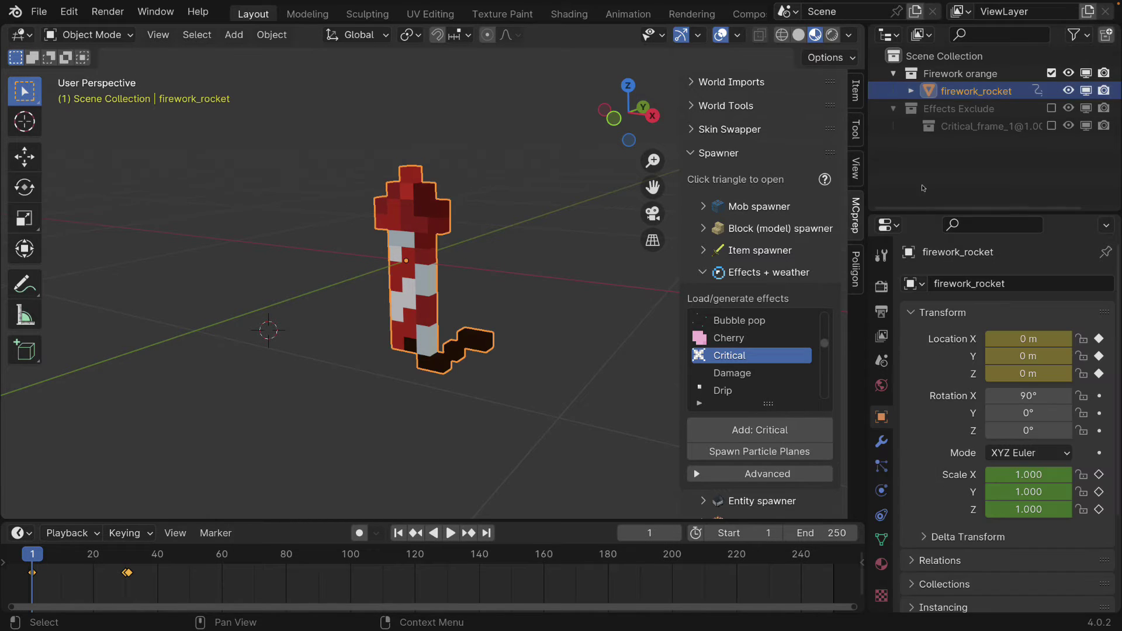
{"action": "left_click", "coordinate": [882, 468]}
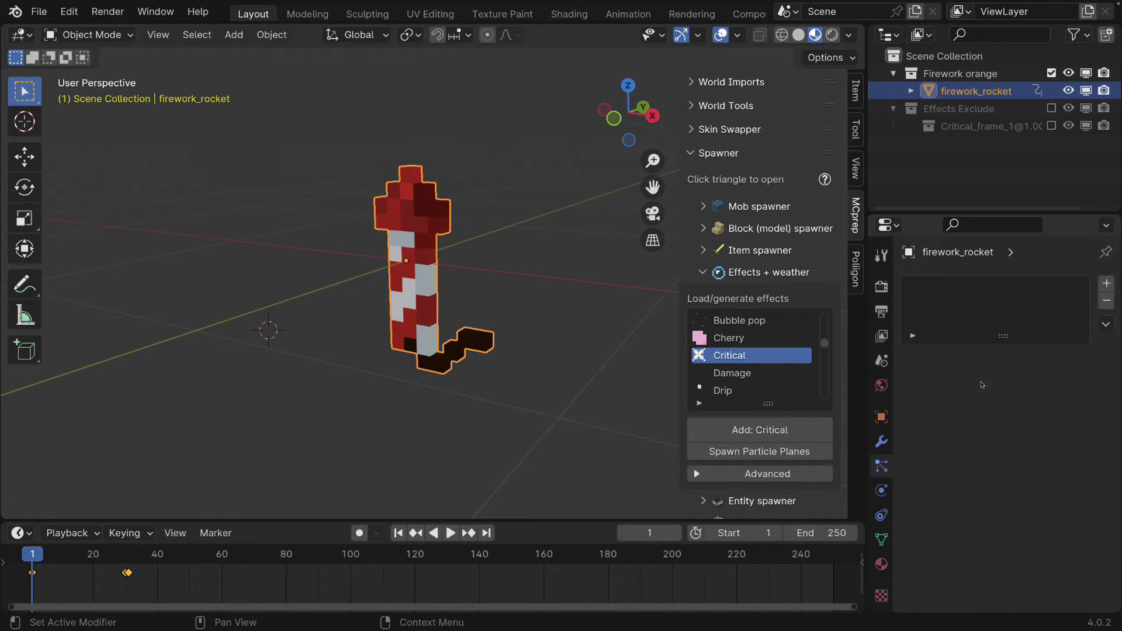
{"action": "left_click", "coordinate": [1107, 283]}
- Name both the rocket's particle settings and its particle system "rising"
{"action": "left_click", "coordinate": [953, 359]}
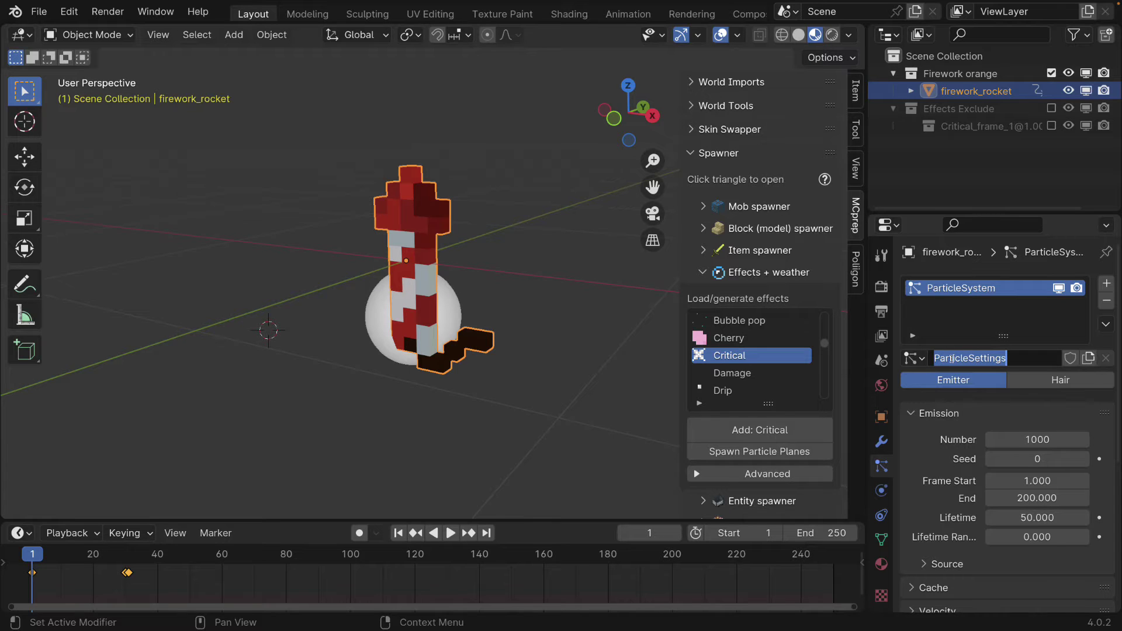
{"action": "type", "text": "rising"}
{"action": "double_click", "coordinate": [946, 289]}
{"action": "type", "text": "r"}
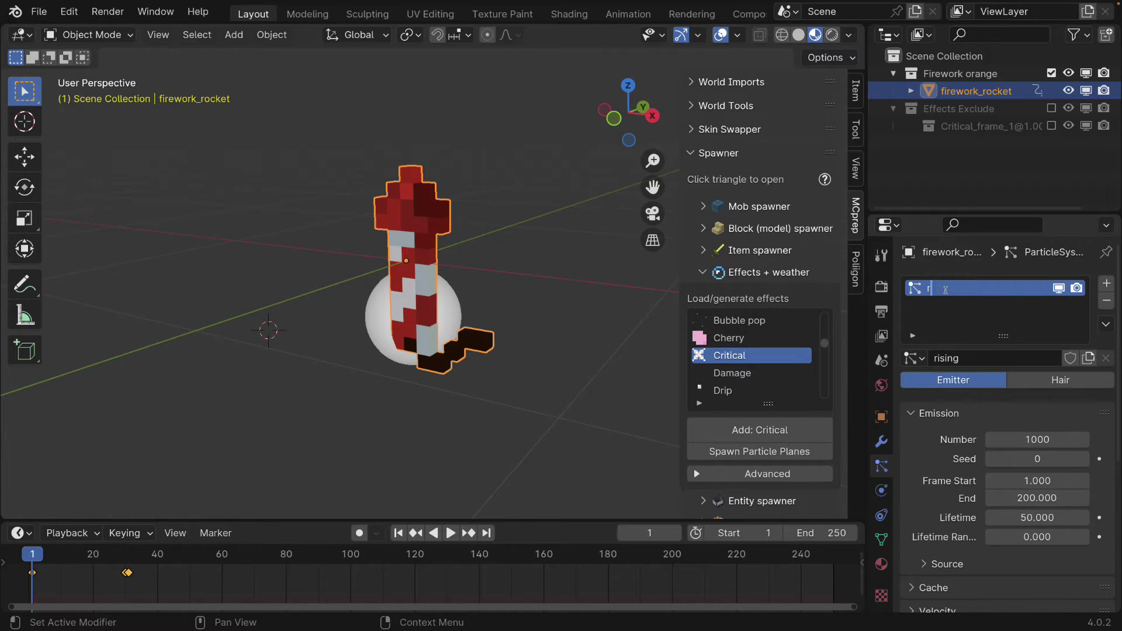
{"action": "type", "text": "ising"}
{"action": "key", "text": "Return"}
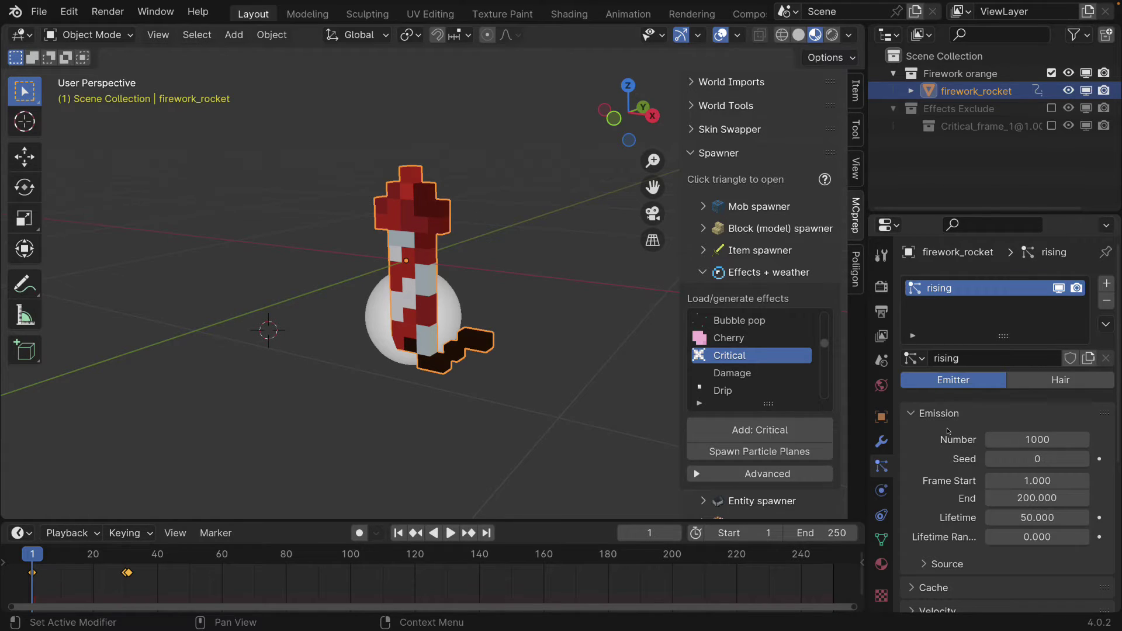
- Set the rising particles' emission End to frame 30 and their Lifetime to 50 frames
{"action": "scroll", "coordinate": [950, 444], "scroll_direction": "down", "scroll_amount": 2}
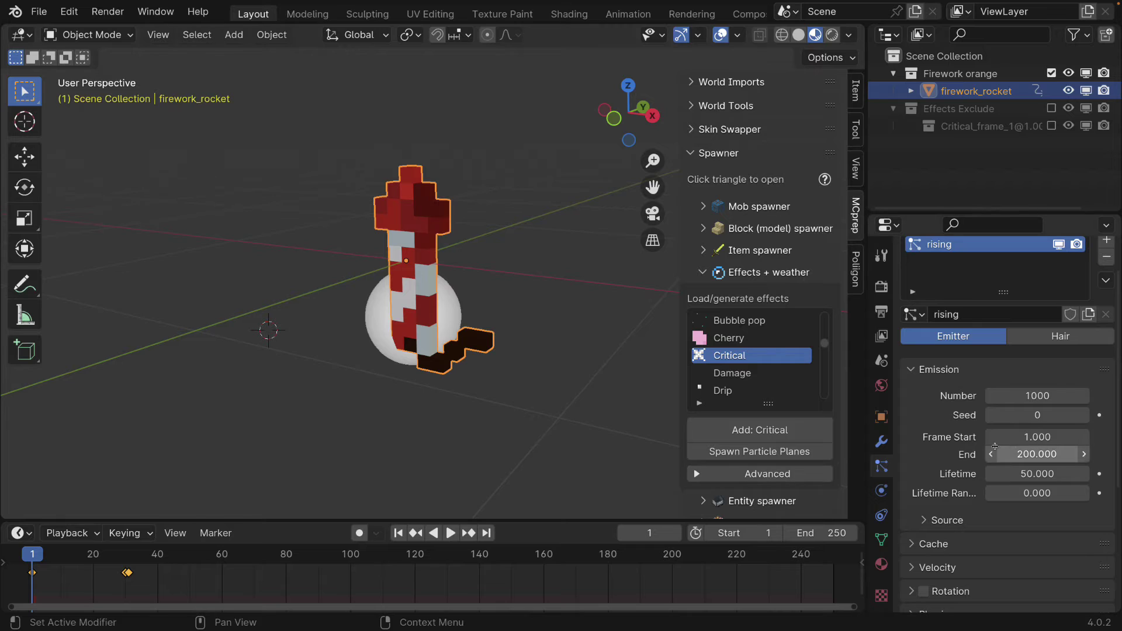
{"action": "left_click", "coordinate": [1015, 454]}
{"action": "type", "text": "30"}
{"action": "key", "text": "Return"}
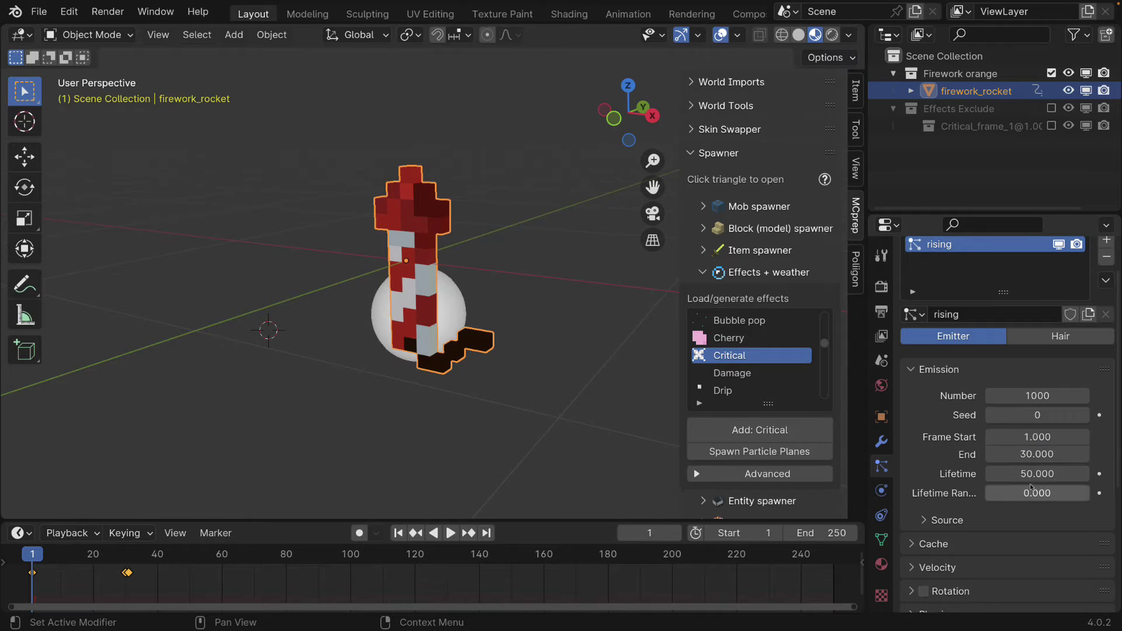
{"action": "left_click", "coordinate": [1026, 474]}
{"action": "type", "text": "30"}
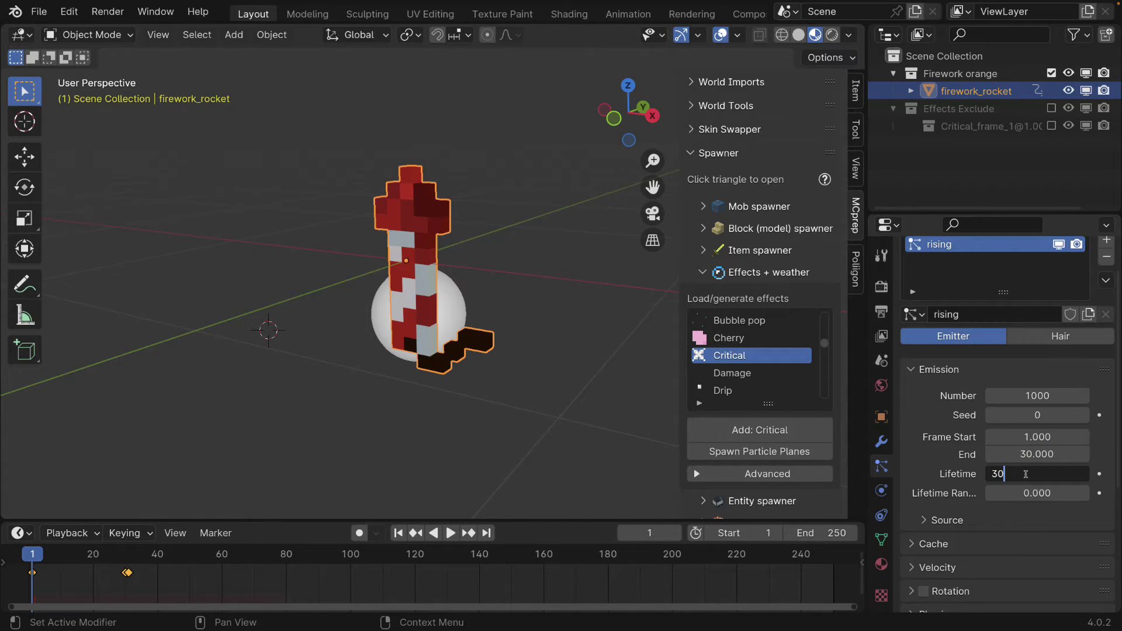
{"action": "type", "text": ".0"}
{"action": "key", "text": "Return"}
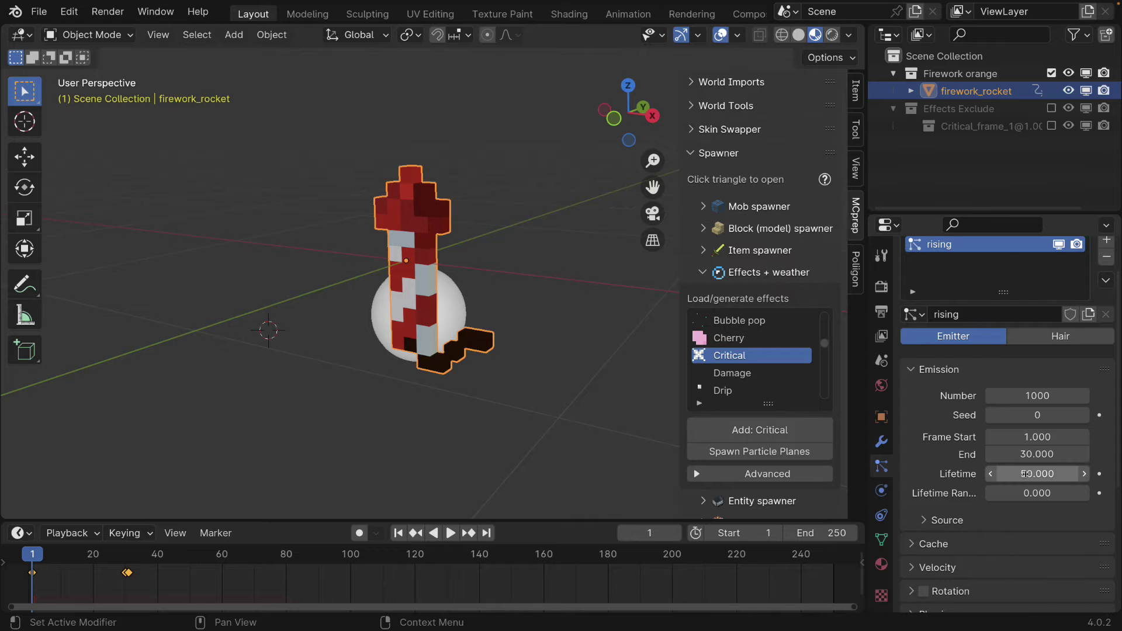
- Set the rising particles' Normal velocity to 0 m/s and velocity Randomize to 1
{"action": "scroll", "coordinate": [947, 479], "scroll_direction": "down", "scroll_amount": 5}
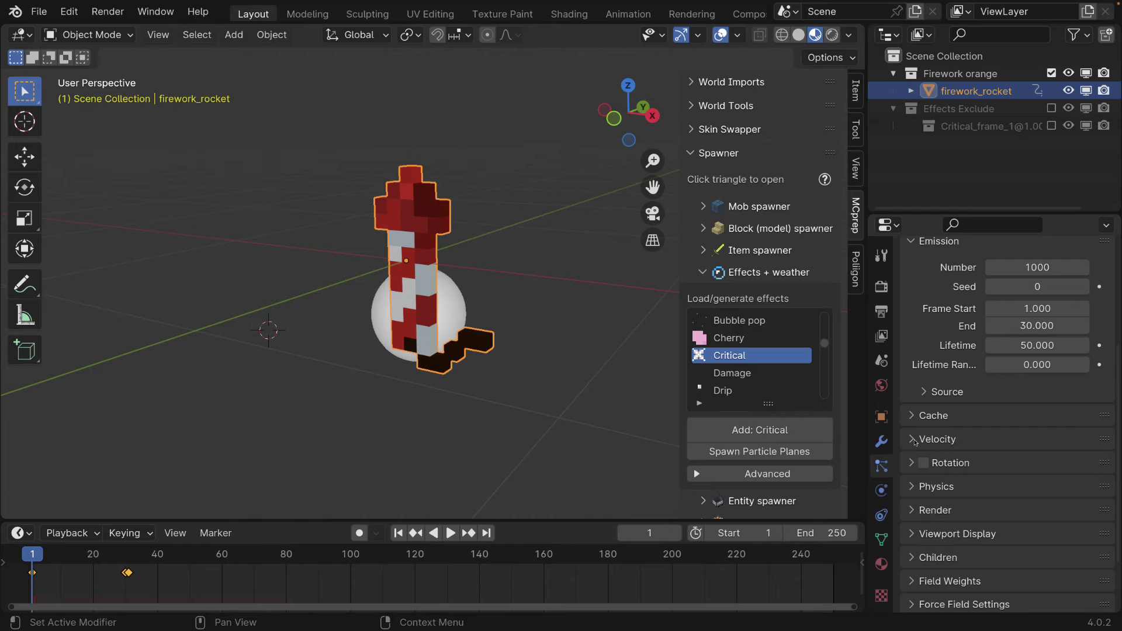
{"action": "left_click", "coordinate": [915, 441]}
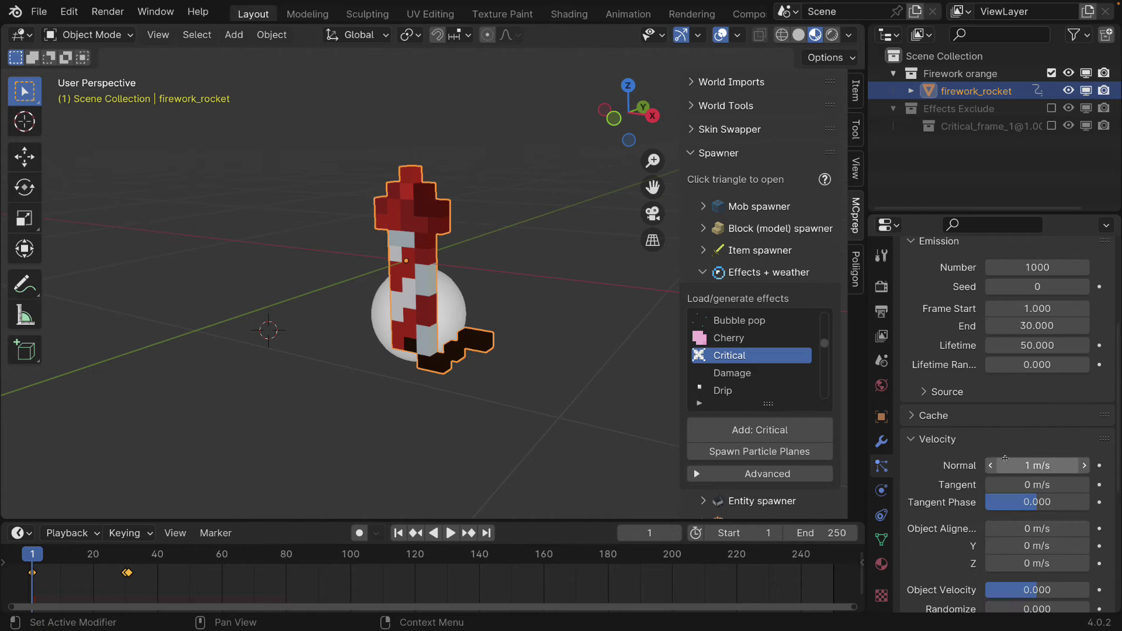
{"action": "left_click", "coordinate": [1035, 466]}
{"action": "type", "text": "0"}
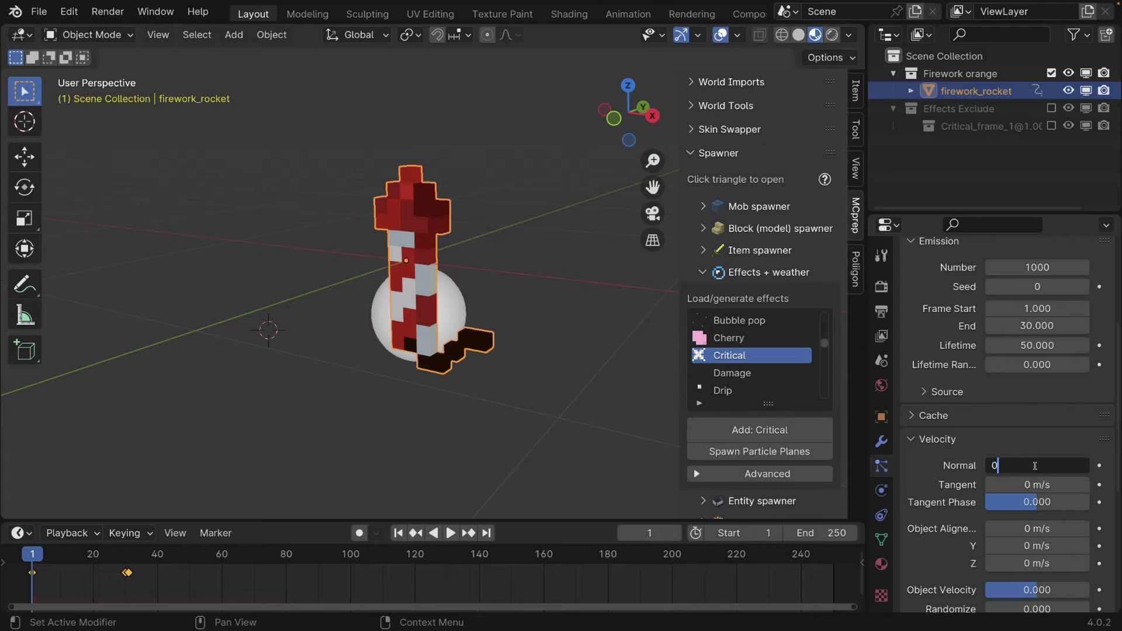
{"action": "key", "text": "Return"}
{"action": "scroll", "coordinate": [1023, 444], "scroll_direction": "down", "scroll_amount": 7}
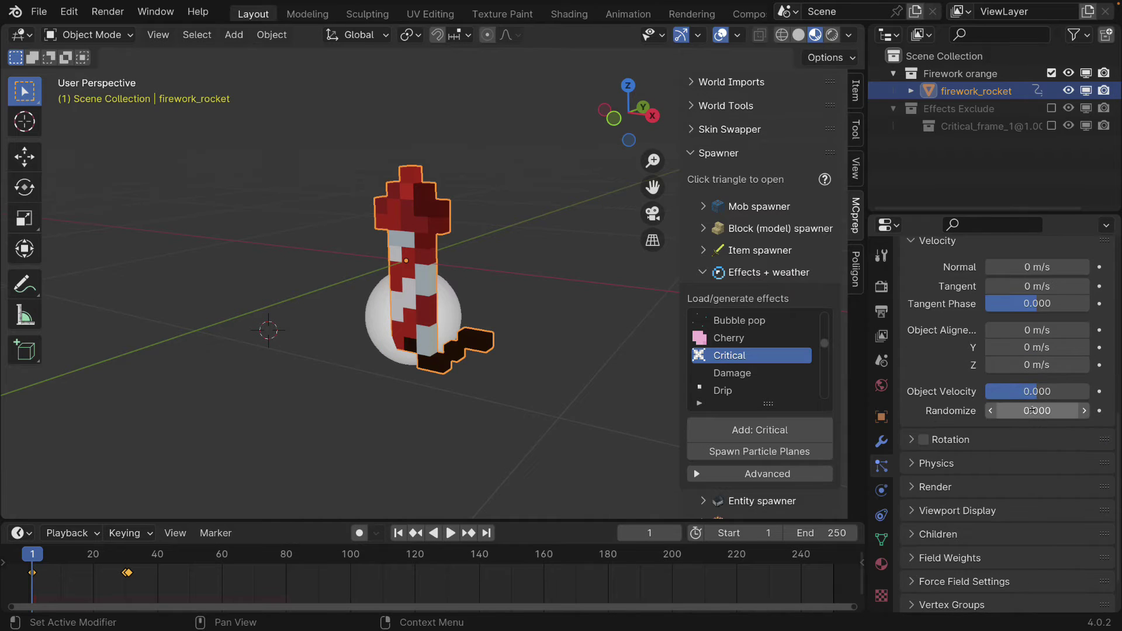
{"action": "left_click", "coordinate": [1032, 410]}
{"action": "type", "text": "1"}
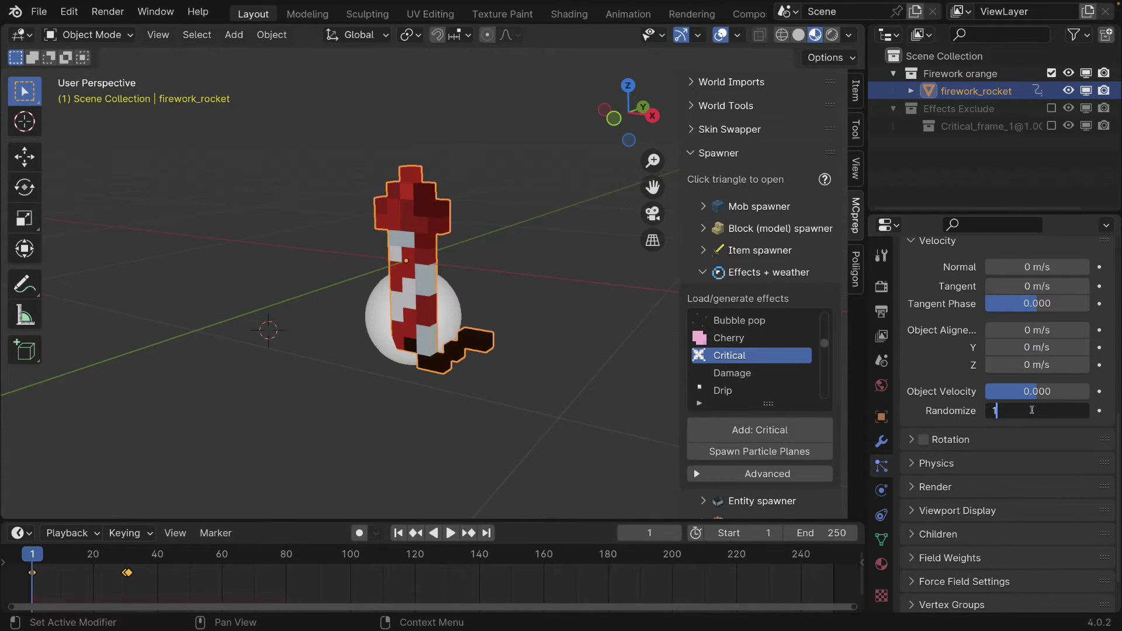
{"action": "key", "text": "Return"}
- Set the Damp force in the rising particles' physics settings to 0.01
{"action": "scroll", "coordinate": [966, 399], "scroll_direction": "down", "scroll_amount": 2}
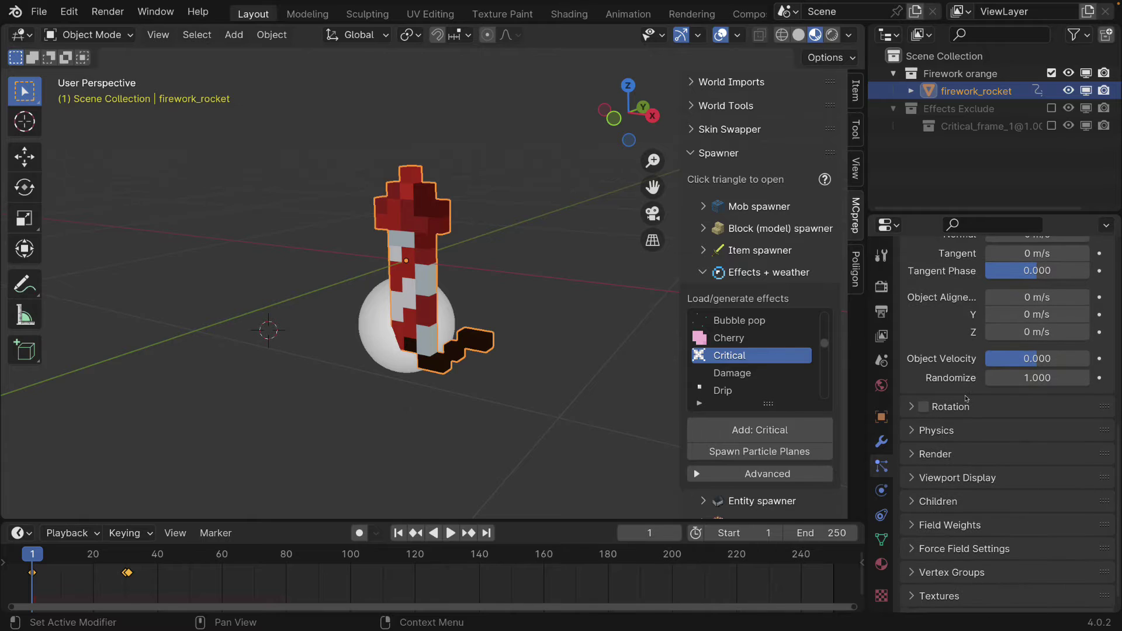
{"action": "scroll", "coordinate": [956, 490], "scroll_direction": "down", "scroll_amount": 2}
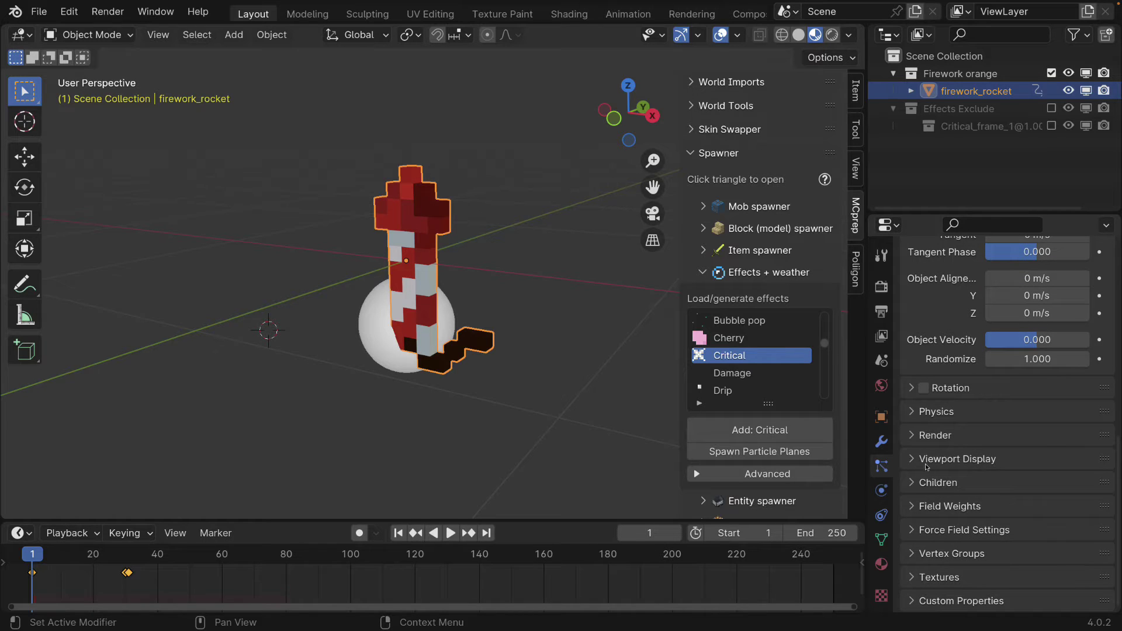
{"action": "left_click", "coordinate": [915, 415]}
{"action": "scroll", "coordinate": [1073, 538], "scroll_direction": "down", "scroll_amount": 2}
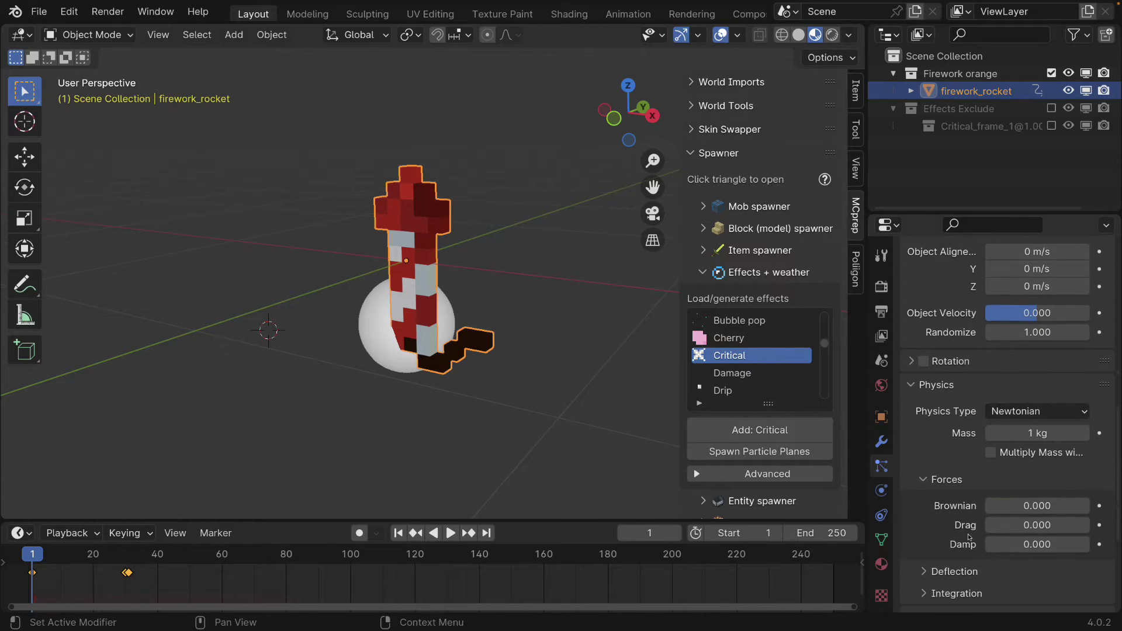
{"action": "left_click", "coordinate": [1040, 544]}
{"action": "key", "text": "BackSpace"}
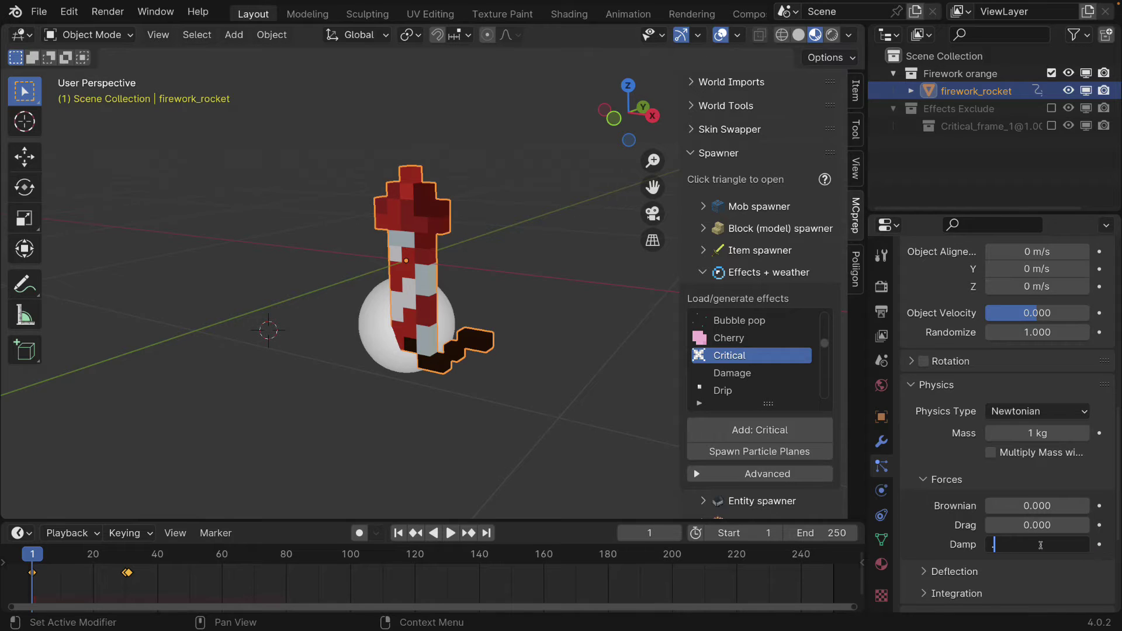
{"action": "key", "text": "Return"}
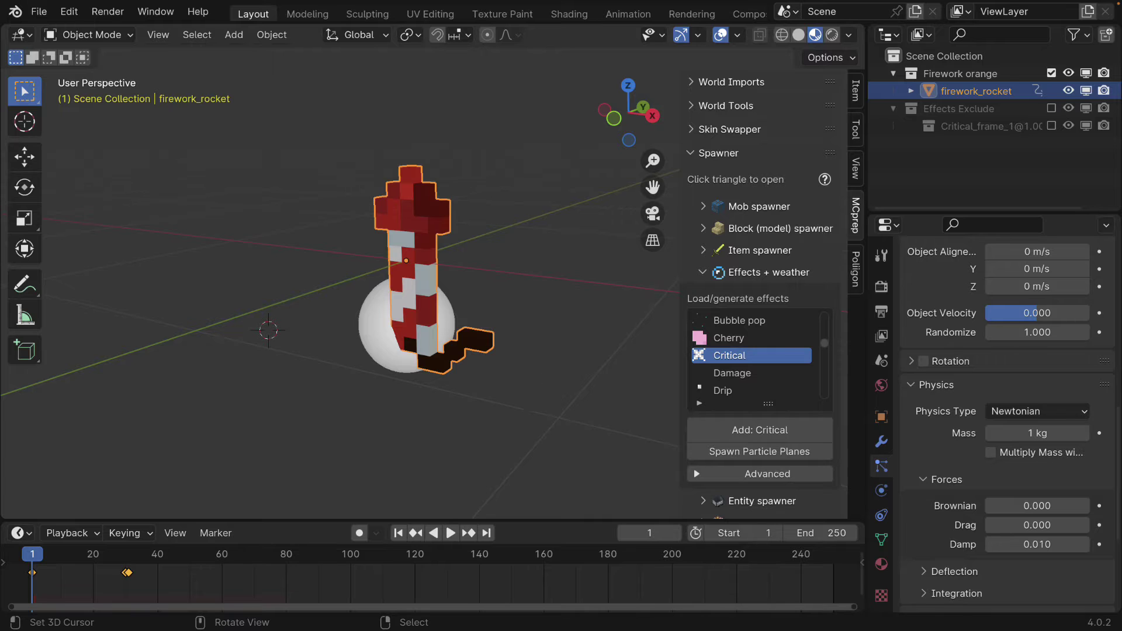
- Limit the timeline's preview range to frames 1 to 46 and play the rocket's particle animation
{"action": "scroll", "coordinate": [478, 372], "scroll_direction": "down", "scroll_amount": 6}
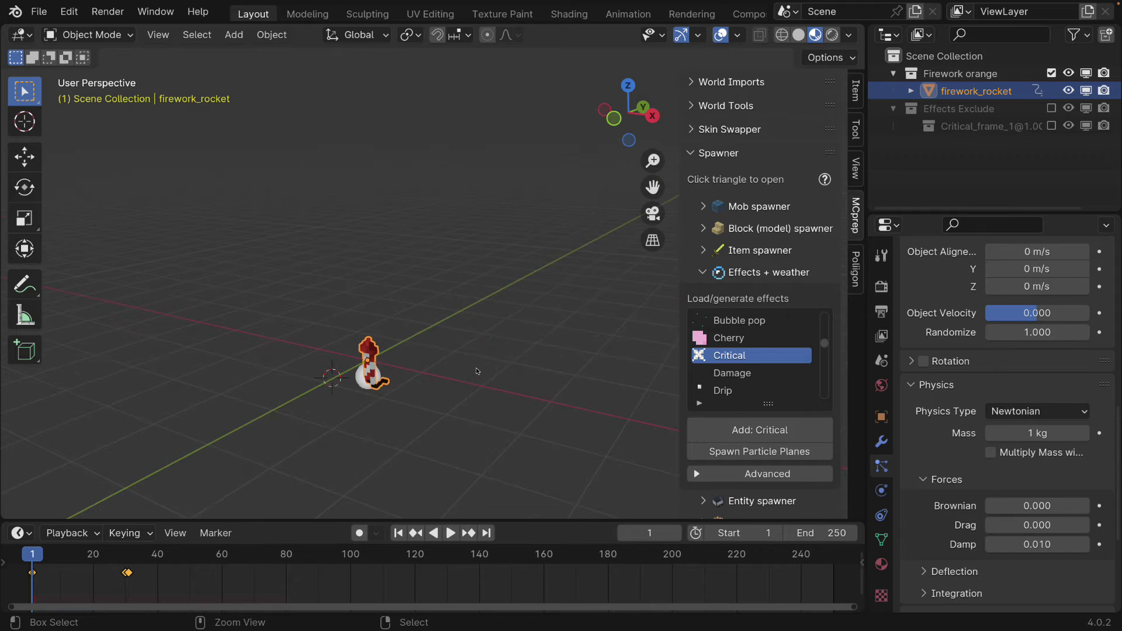
{"action": "scroll", "coordinate": [478, 372], "scroll_direction": "down", "scroll_amount": 6}
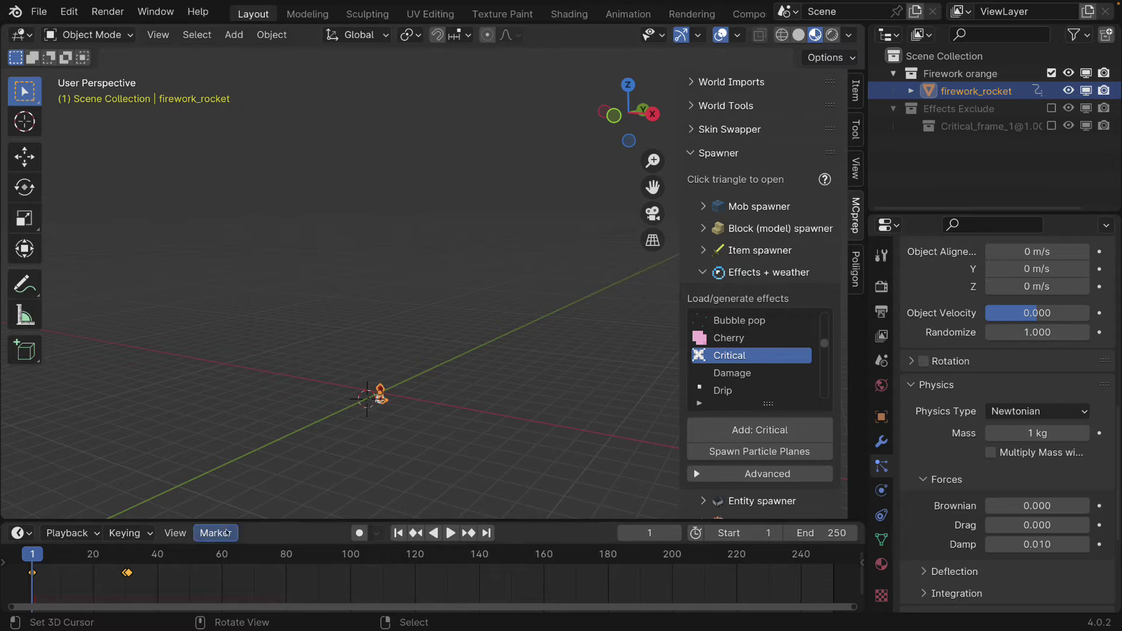
{"action": "left_click_drag", "start_coordinate": [131, 570], "coordinate": [176, 576]}
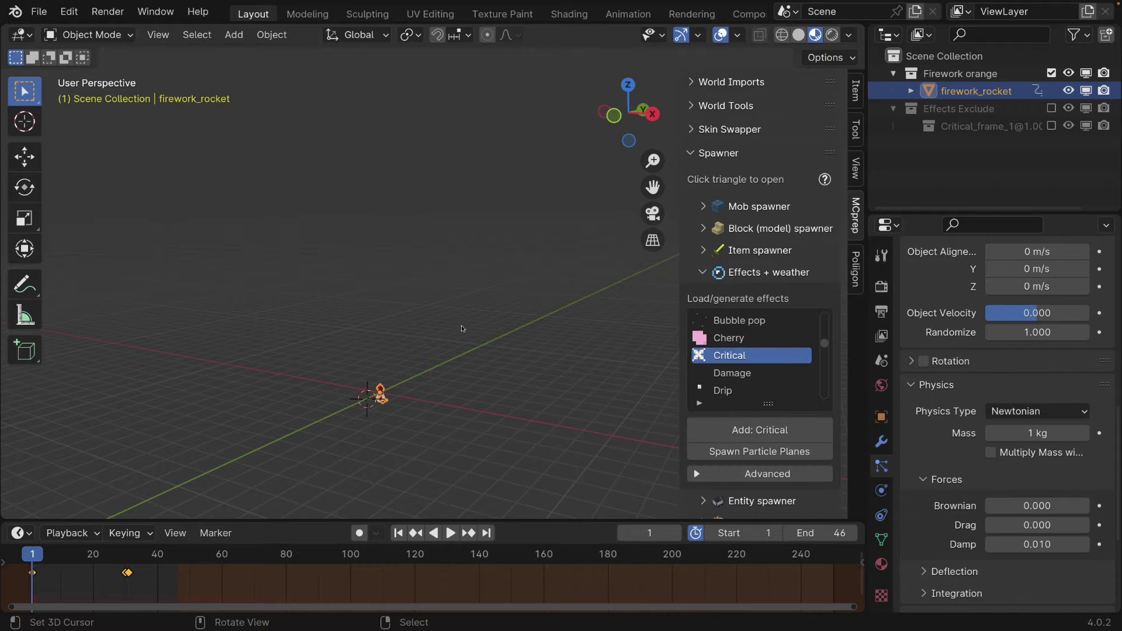
{"action": "key", "text": "space"}
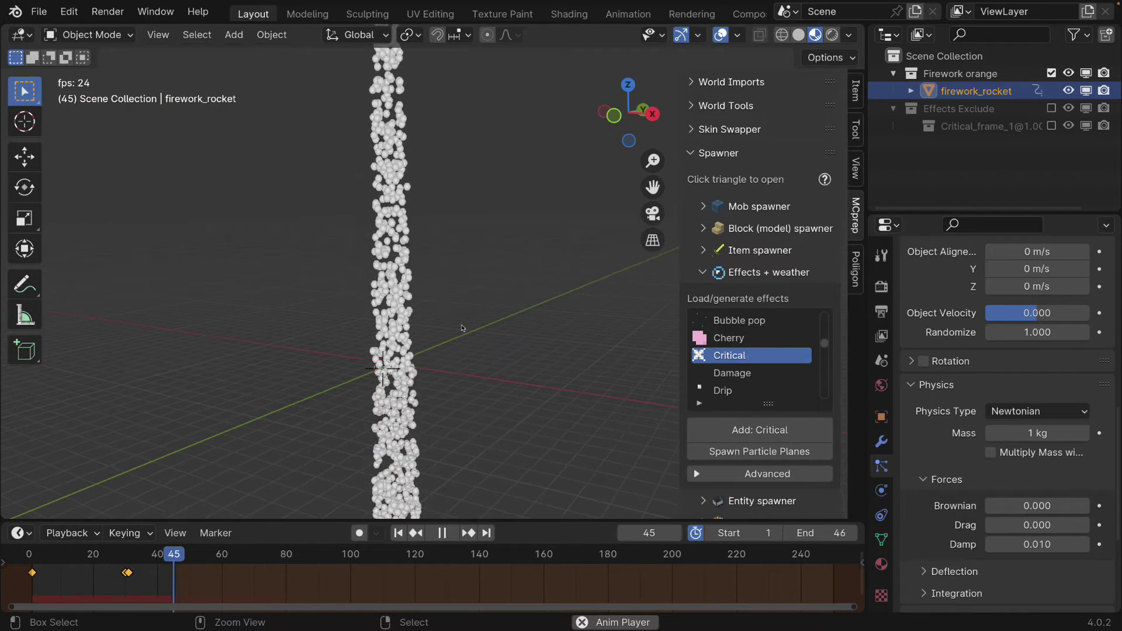
{"action": "key", "text": "Escape"}
- Reduce the rising particles' emission Number to 50 and return to the first frame
{"action": "scroll", "coordinate": [1035, 334], "scroll_direction": "up", "scroll_amount": 12}
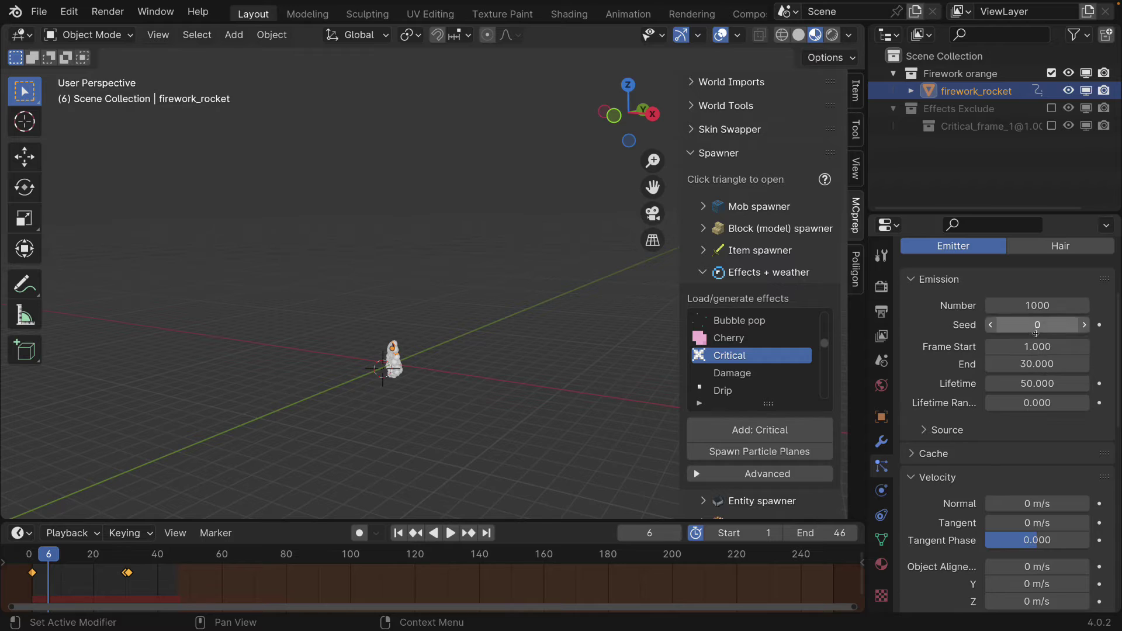
{"action": "left_click", "coordinate": [1032, 312]}
{"action": "type", "text": "50"}
{"action": "key", "text": "Return"}
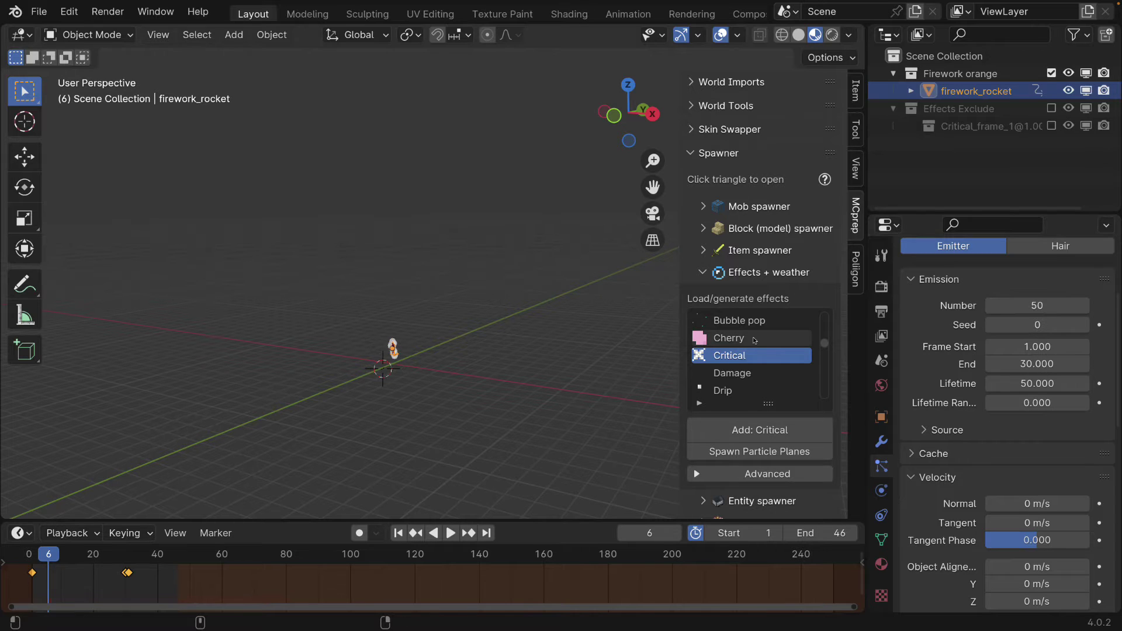
{"action": "key", "text": "shift+Left"}
- Render the rising particles as Object with critical_hit as the instance object
{"action": "scroll", "coordinate": [1007, 455], "scroll_direction": "down", "scroll_amount": 12}
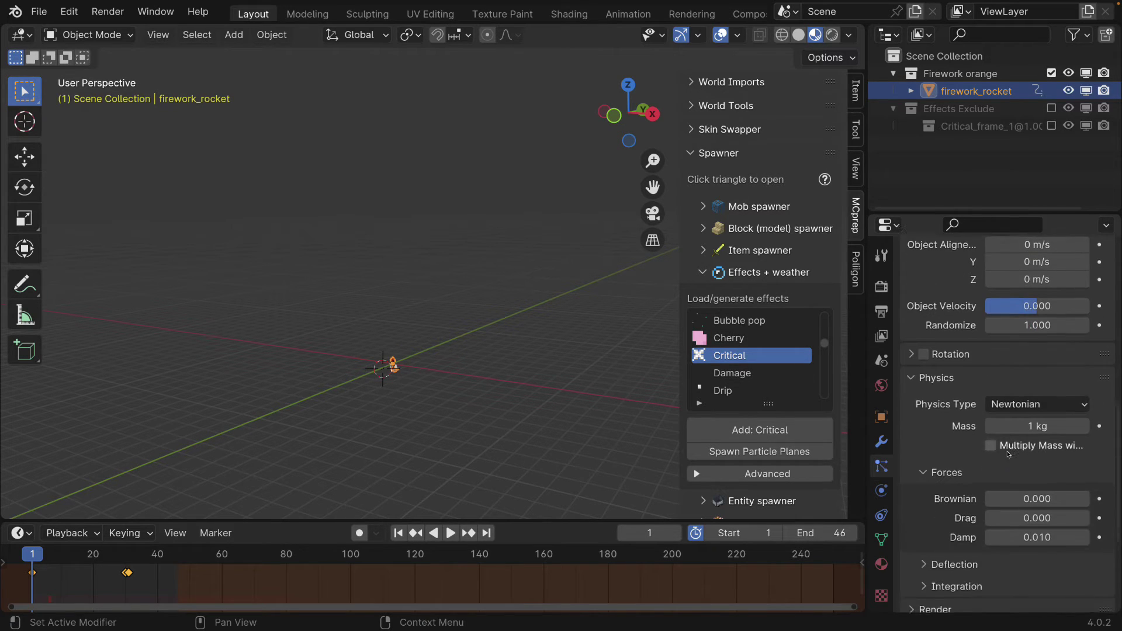
{"action": "scroll", "coordinate": [958, 427], "scroll_direction": "down", "scroll_amount": 3}
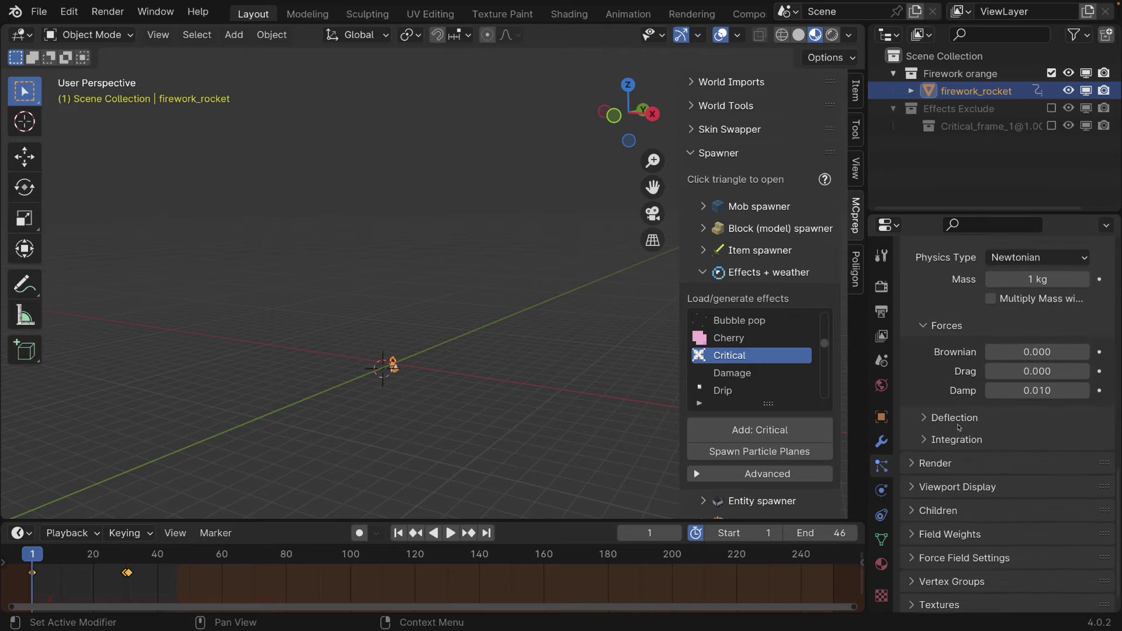
{"action": "left_click", "coordinate": [913, 455]}
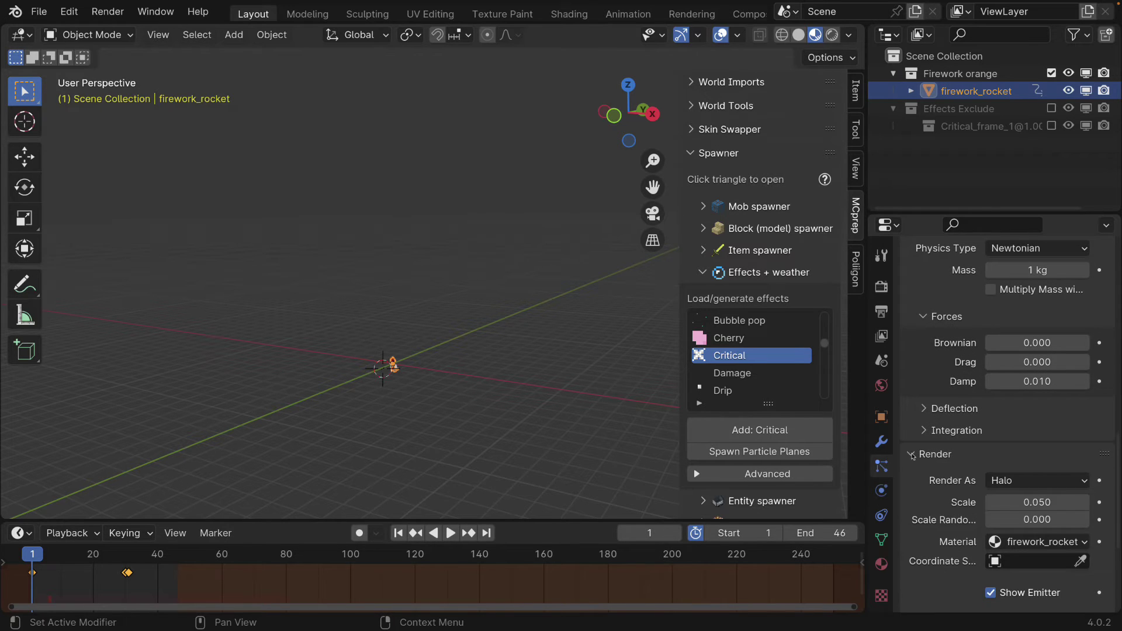
{"action": "left_click", "coordinate": [1000, 490]}
{"action": "left_click", "coordinate": [1012, 572]}
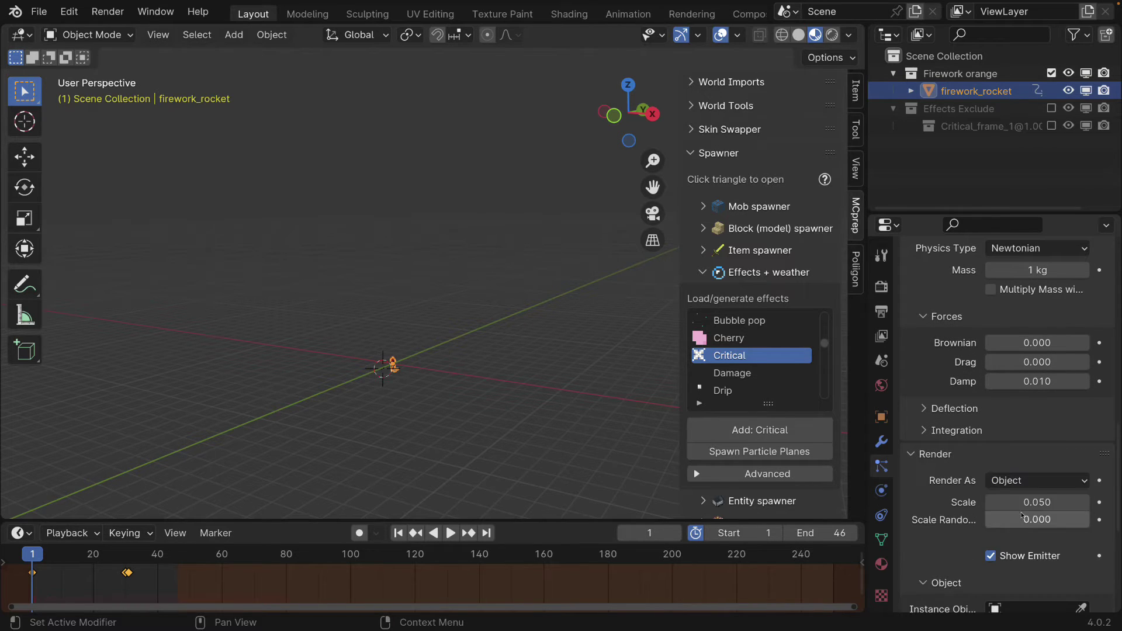
{"action": "scroll", "coordinate": [1021, 515], "scroll_direction": "down", "scroll_amount": 3}
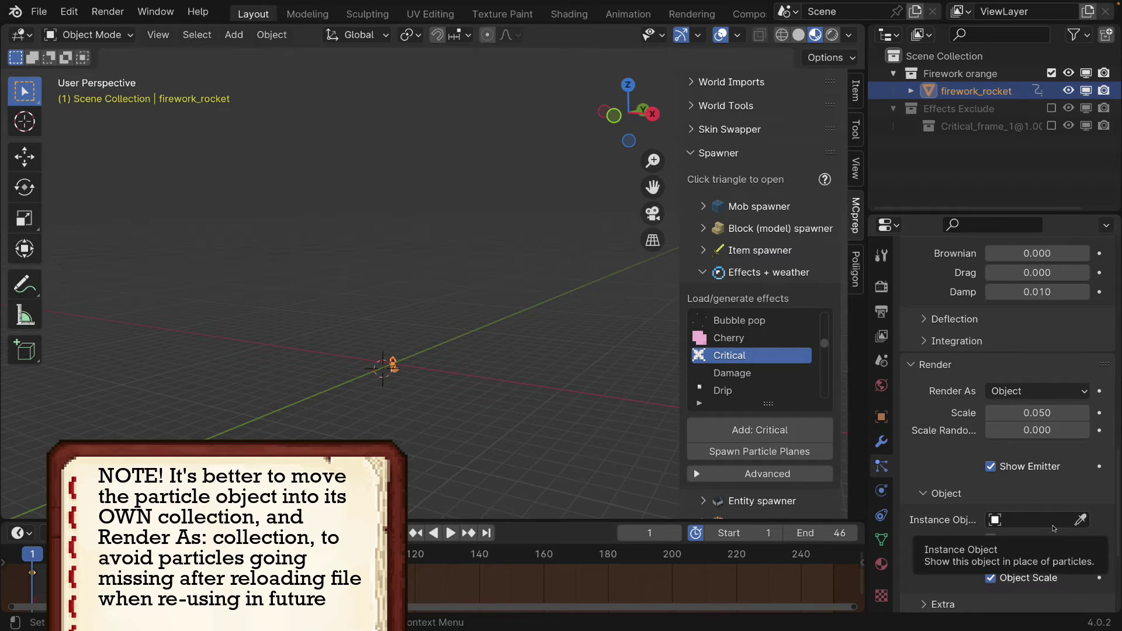
{"action": "left_click", "coordinate": [1035, 525]}
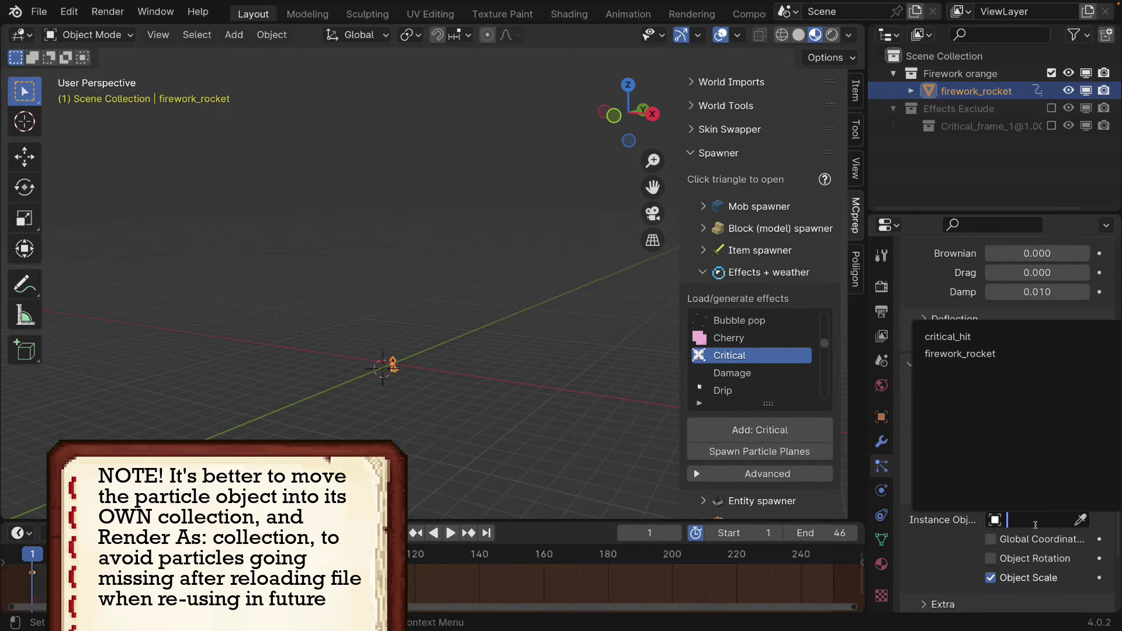
{"action": "left_click", "coordinate": [967, 339]}
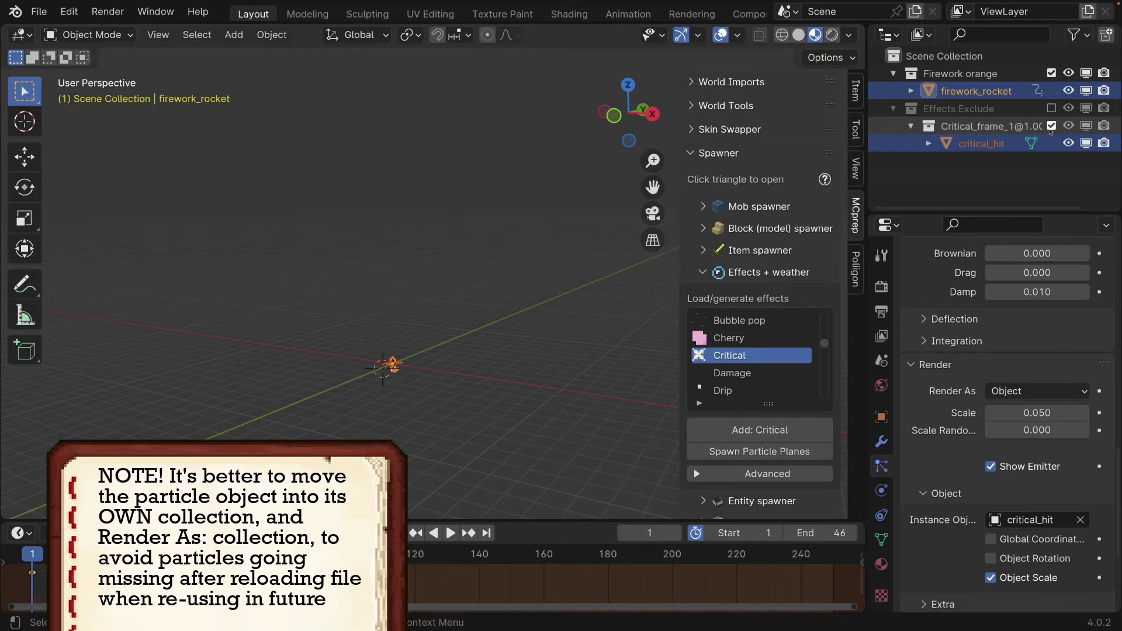
- Rename critical_hit to "rising_particle" and exclude its Critical_frame_1 collection from the view layer
{"action": "double_click", "coordinate": [981, 147]}
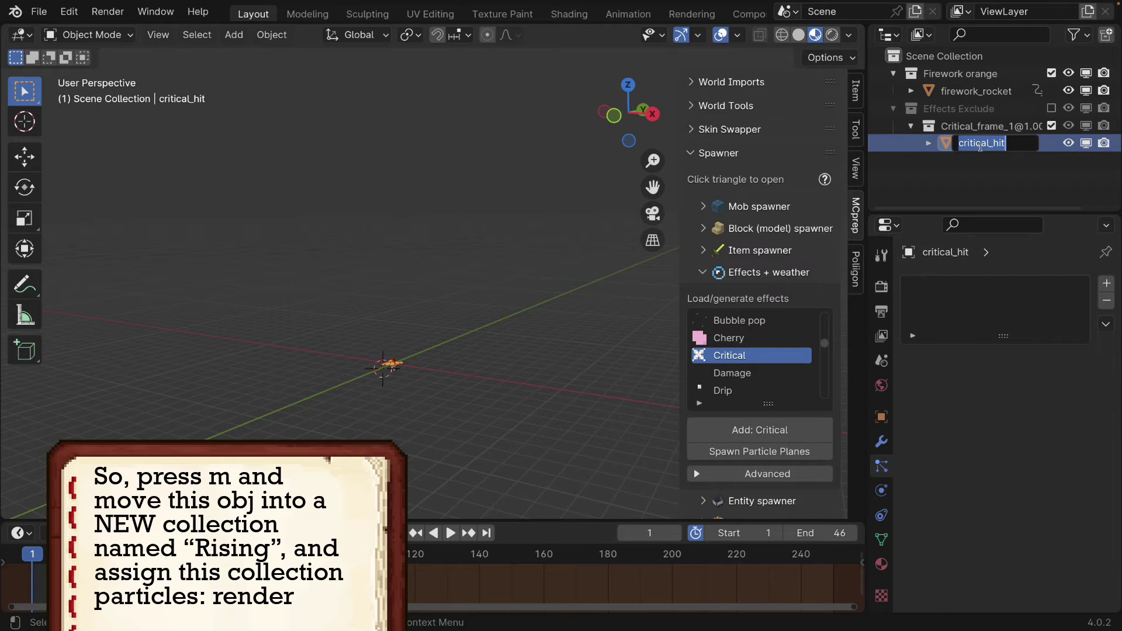
{"action": "type", "text": "rising_parti"}
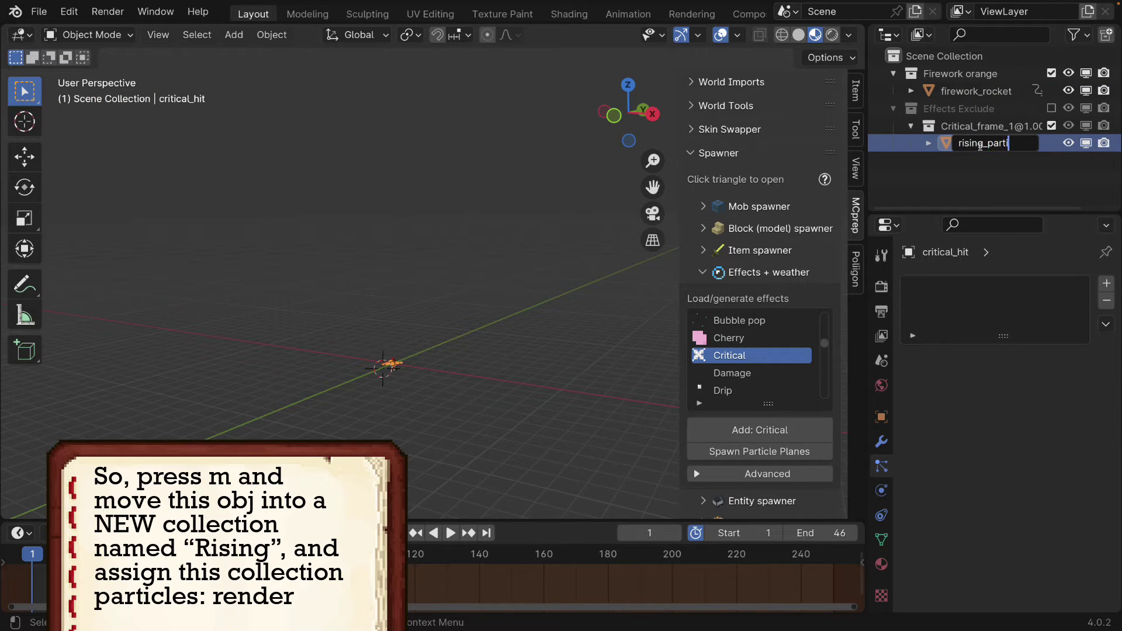
{"action": "type", "text": "cle"}
{"action": "key", "text": "Return"}
{"action": "left_click", "coordinate": [1052, 126]}
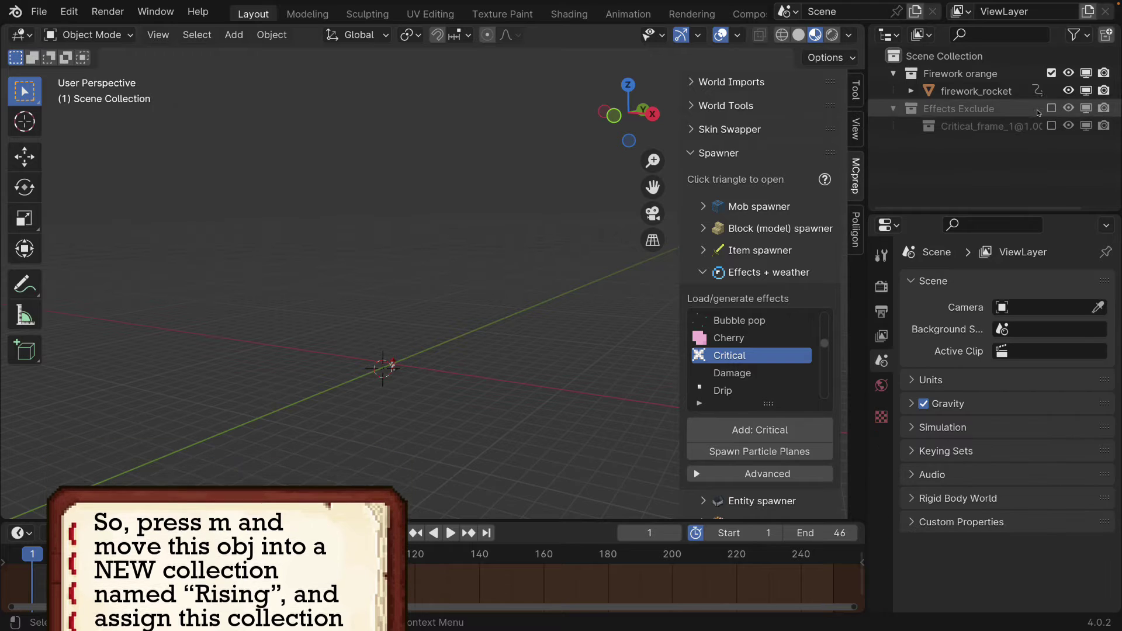
- Set the render Scale of firework_rocket's rising particles to 1 and play the animation
{"action": "left_click", "coordinate": [976, 91]}
{"action": "scroll", "coordinate": [949, 442], "scroll_direction": "down", "scroll_amount": 5}
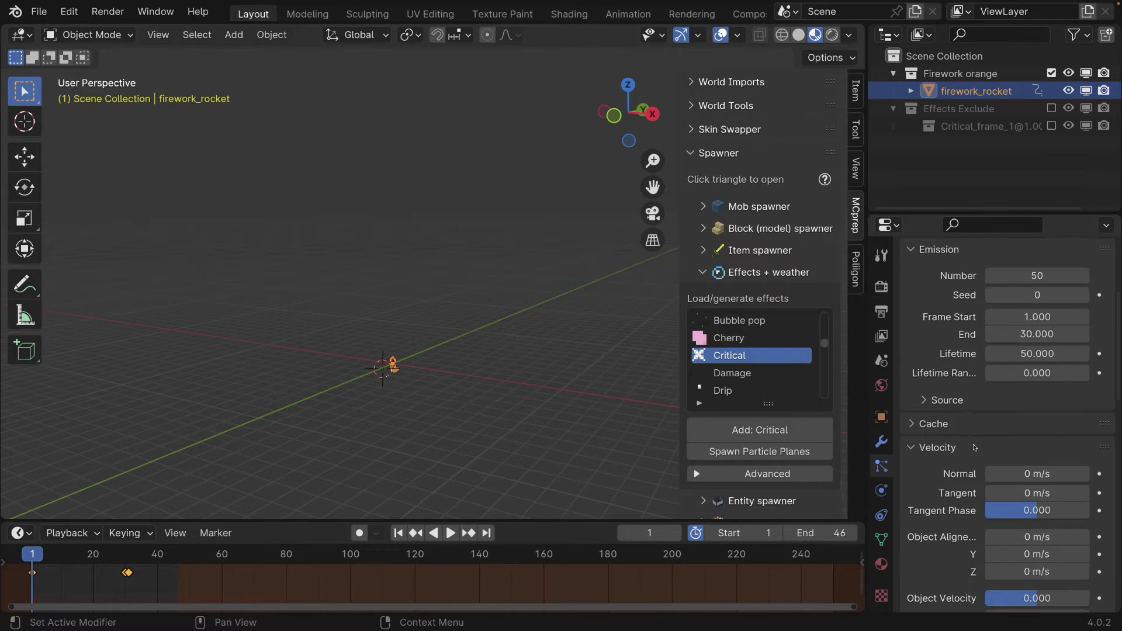
{"action": "scroll", "coordinate": [974, 448], "scroll_direction": "down", "scroll_amount": 10}
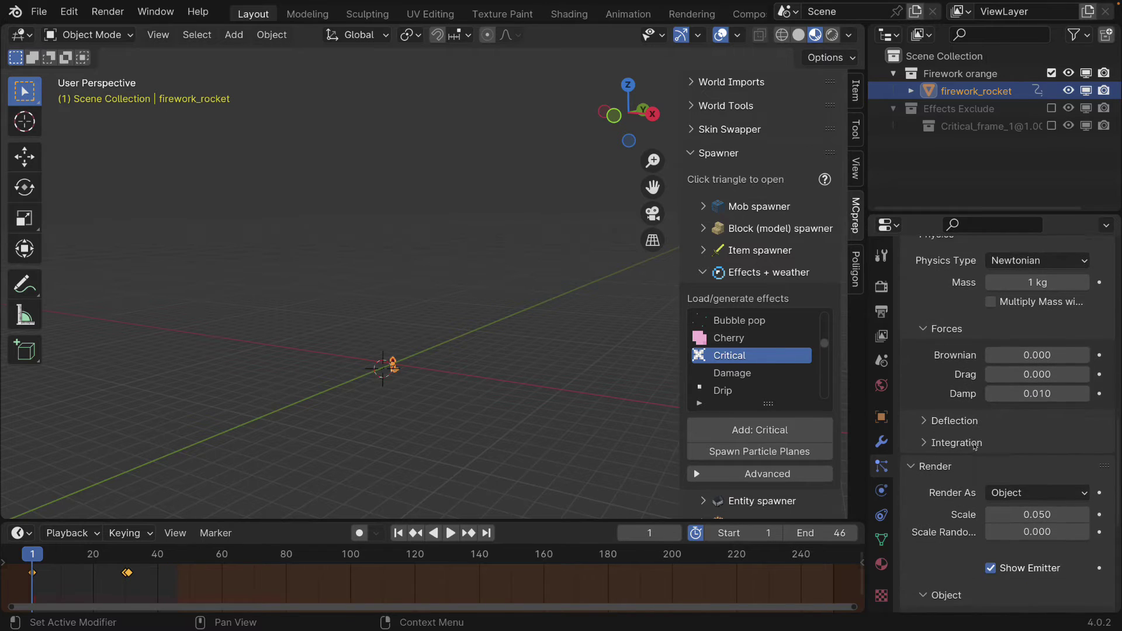
{"action": "scroll", "coordinate": [974, 446], "scroll_direction": "down", "scroll_amount": 7}
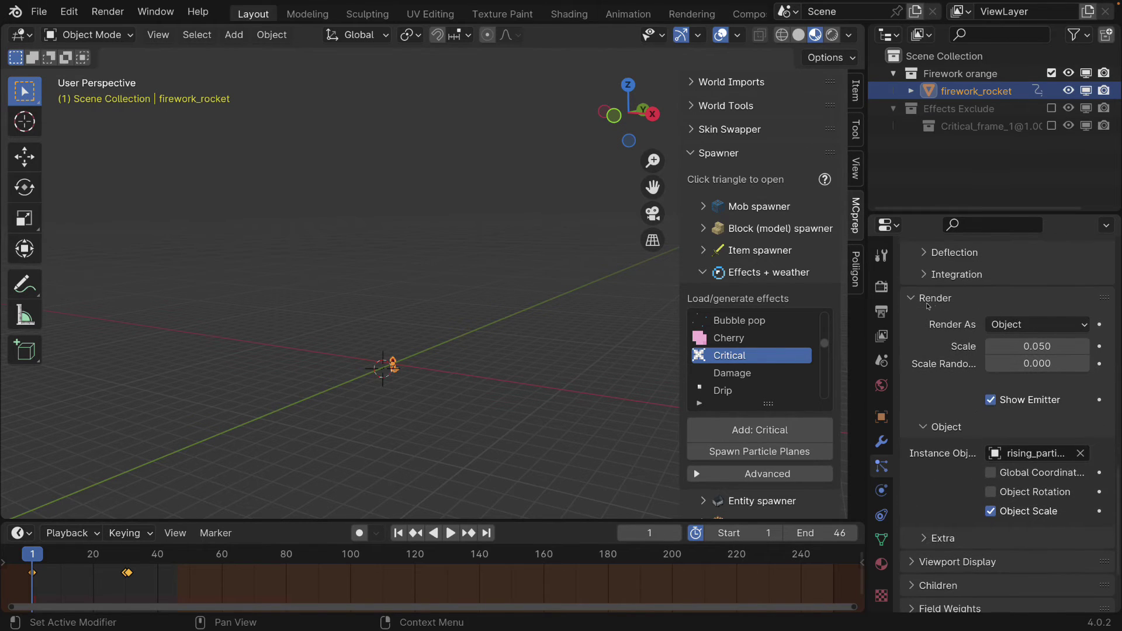
{"action": "left_click", "coordinate": [1039, 350]}
{"action": "type", "text": "1"}
{"action": "key", "text": "Return"}
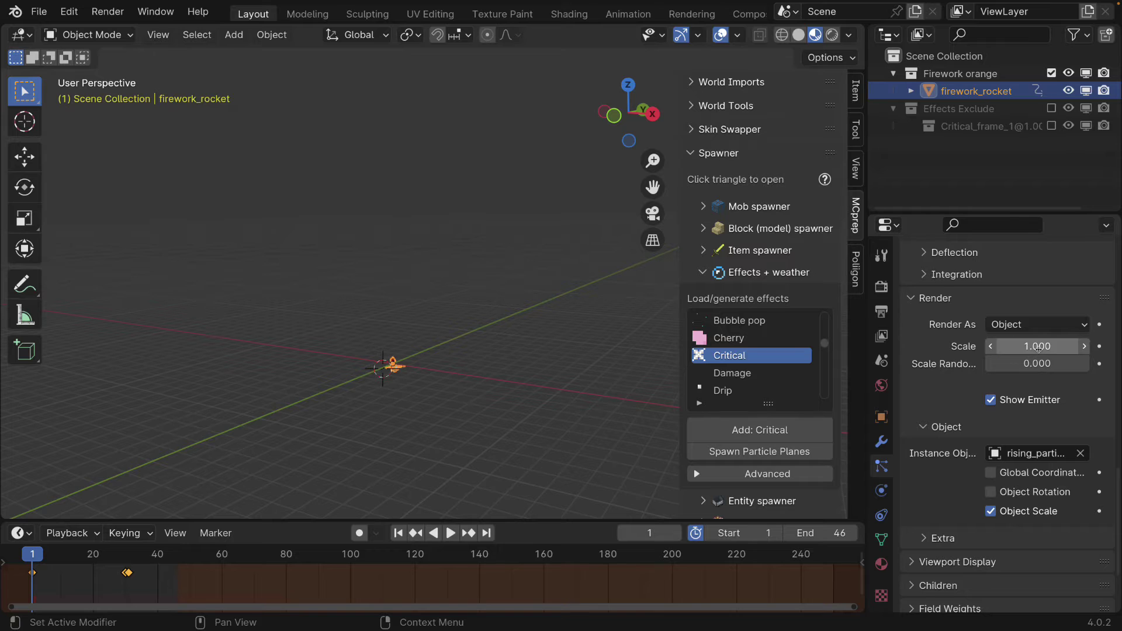
{"action": "key", "text": "space"}
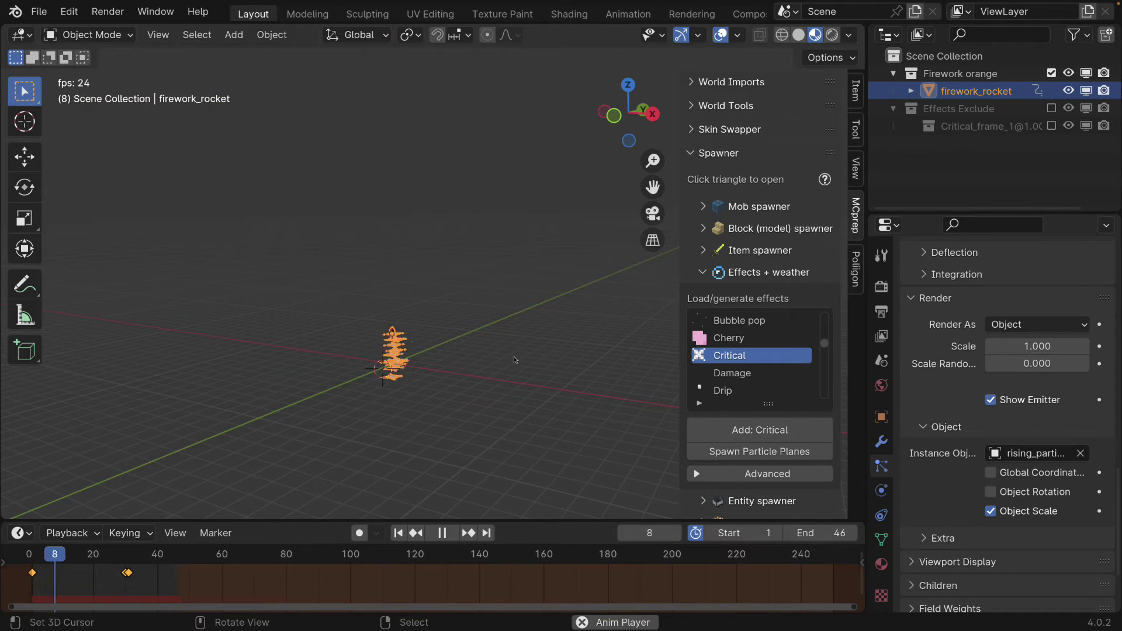
- Stop the playback and set the rising particles' render Scale to 0.5
{"action": "middle_click_drag", "start_coordinate": [517, 365], "coordinate": [462, 275], "text": "shift"}
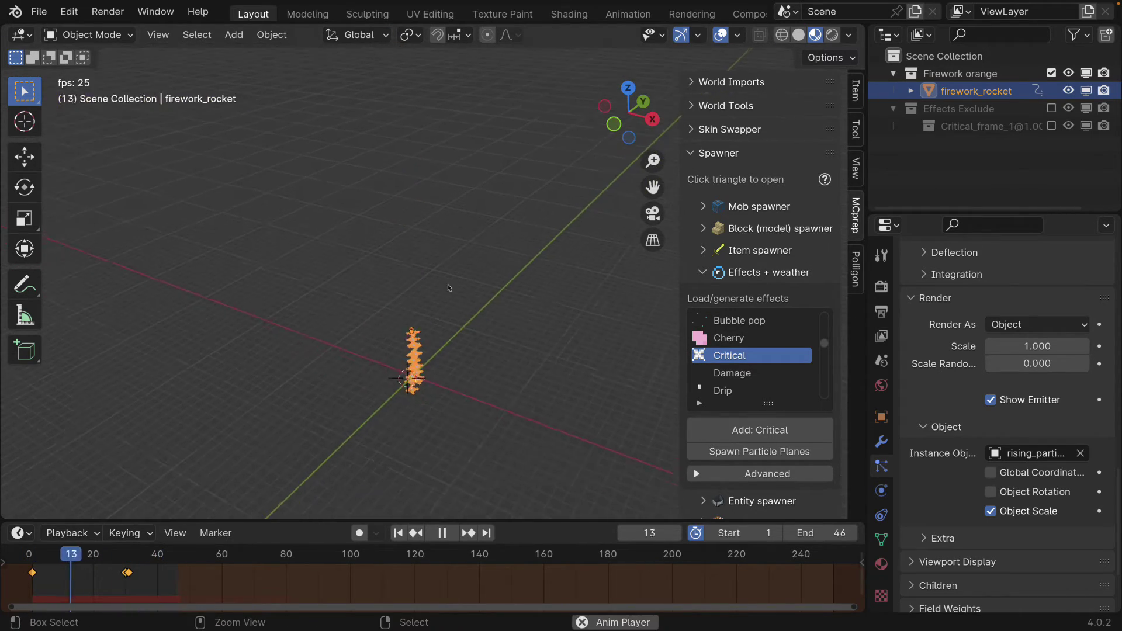
{"action": "key", "text": "space"}
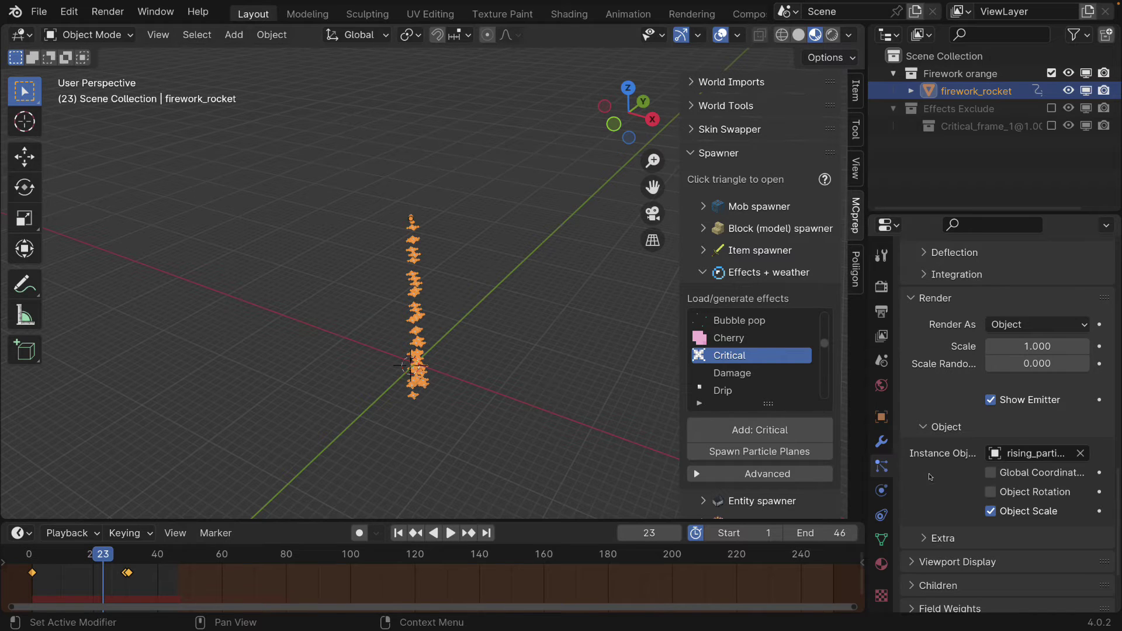
{"action": "left_click", "coordinate": [1028, 348]}
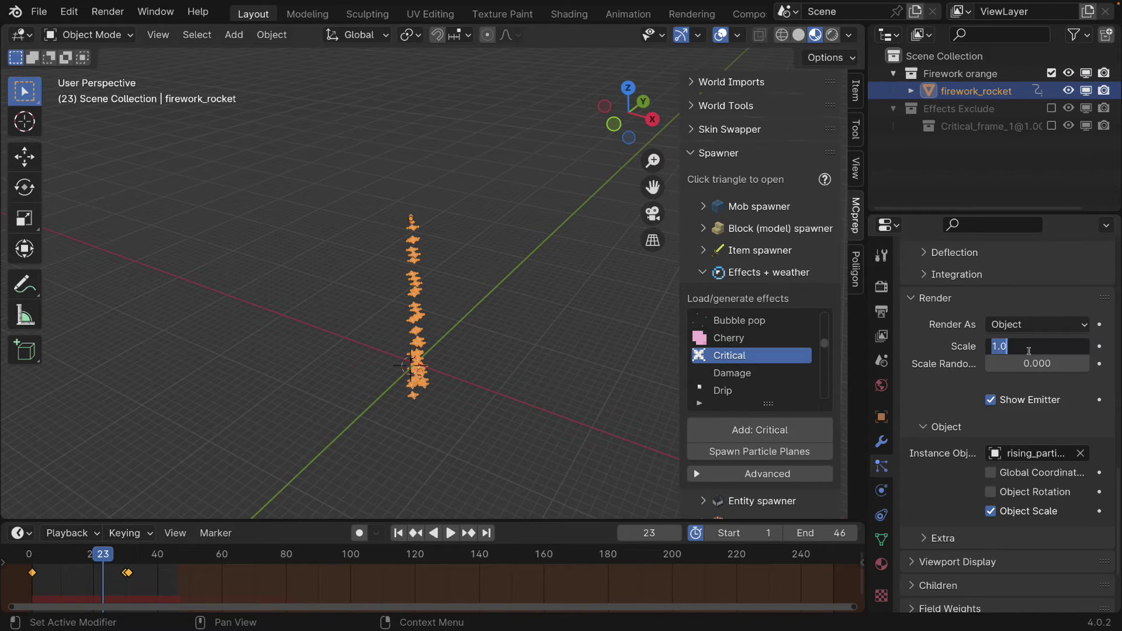
{"action": "type", "text": "0.5"}
{"action": "key", "text": "Return"}
{"action": "middle_click_drag", "start_coordinate": [445, 319], "coordinate": [428, 288]}
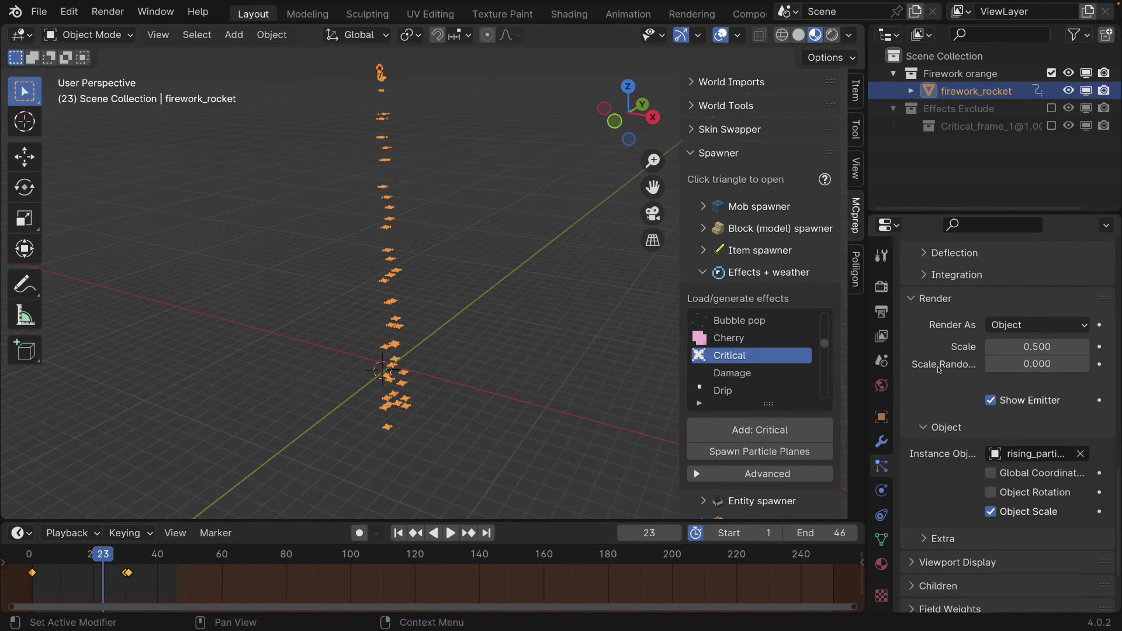
- Enable Rotation for the rising particles and set both Randomize and Randomize Phase to 1
{"action": "scroll", "coordinate": [939, 369], "scroll_direction": "up", "scroll_amount": 10}
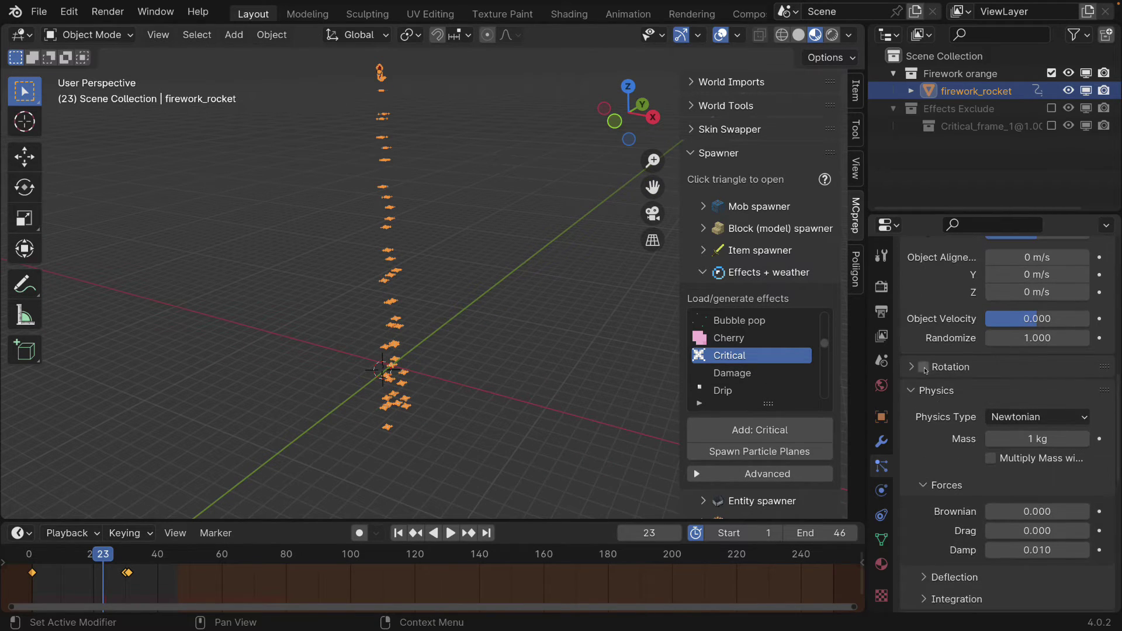
{"action": "left_click", "coordinate": [925, 368]}
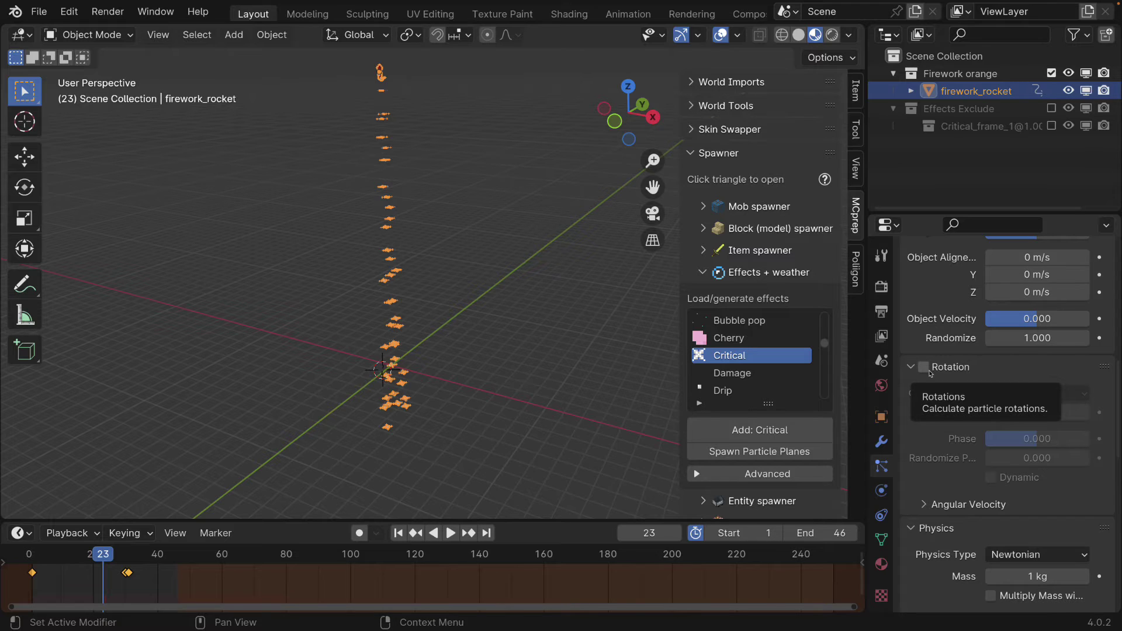
{"action": "left_click", "coordinate": [924, 367]}
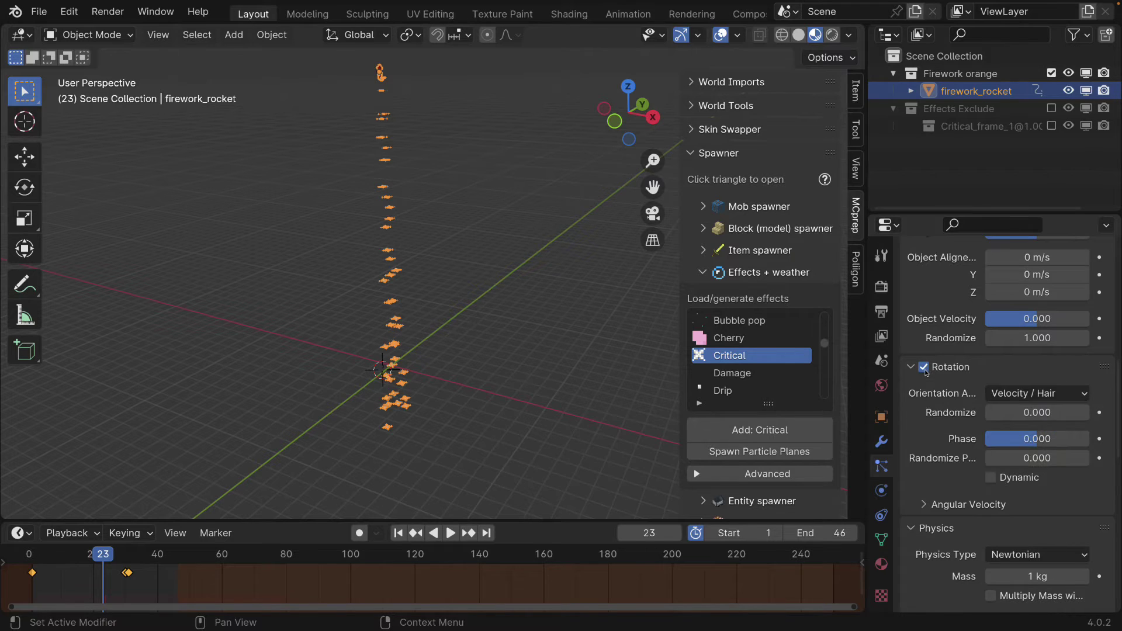
{"action": "double_click", "coordinate": [1020, 413]}
{"action": "type", "text": "1"}
{"action": "key", "text": "Return"}
{"action": "double_click", "coordinate": [1031, 459]}
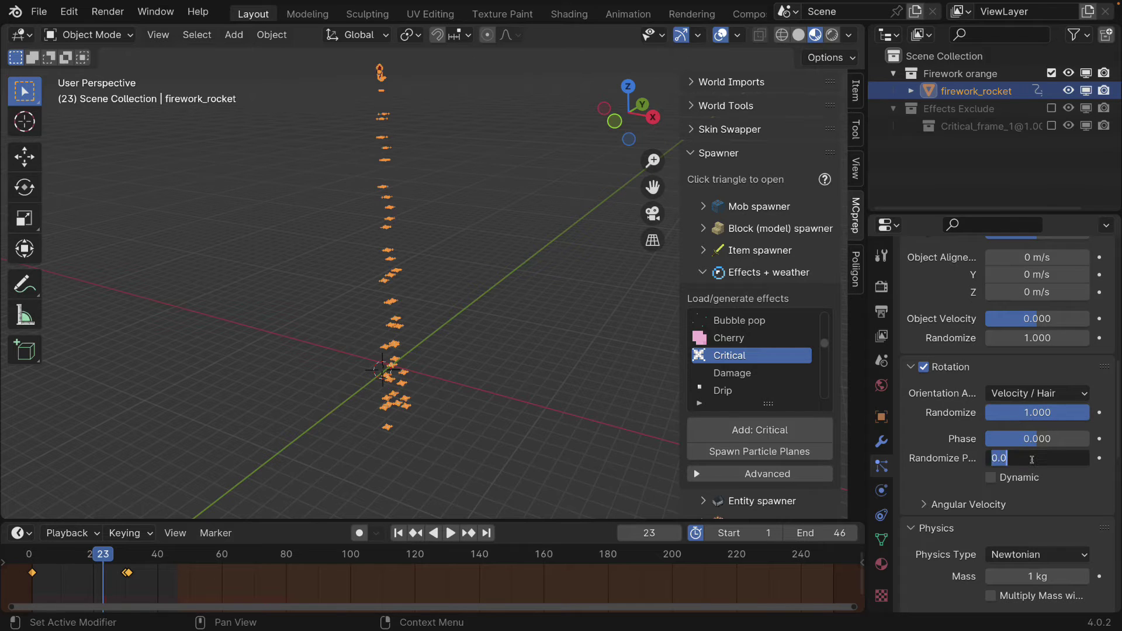
{"action": "type", "text": "1"}
{"action": "key", "text": "Return"}
- Return to the first frame, hide the viewport overlays and preview the rocket's particle trail in playback
{"action": "key", "text": "shift+Left"}
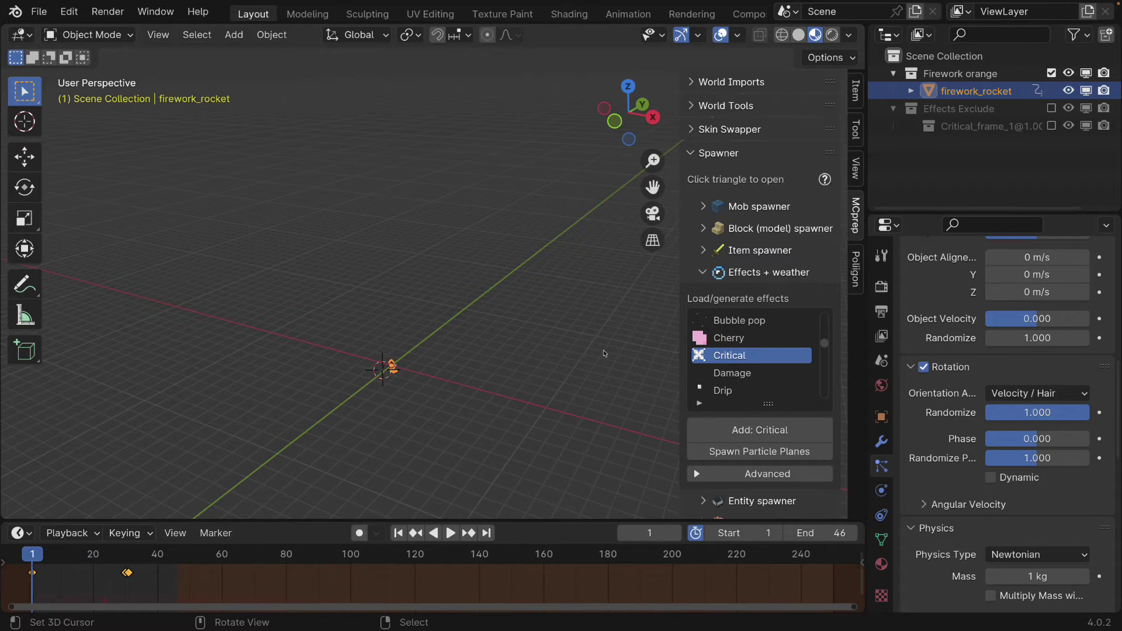
{"action": "key", "text": "shift+alt+z"}
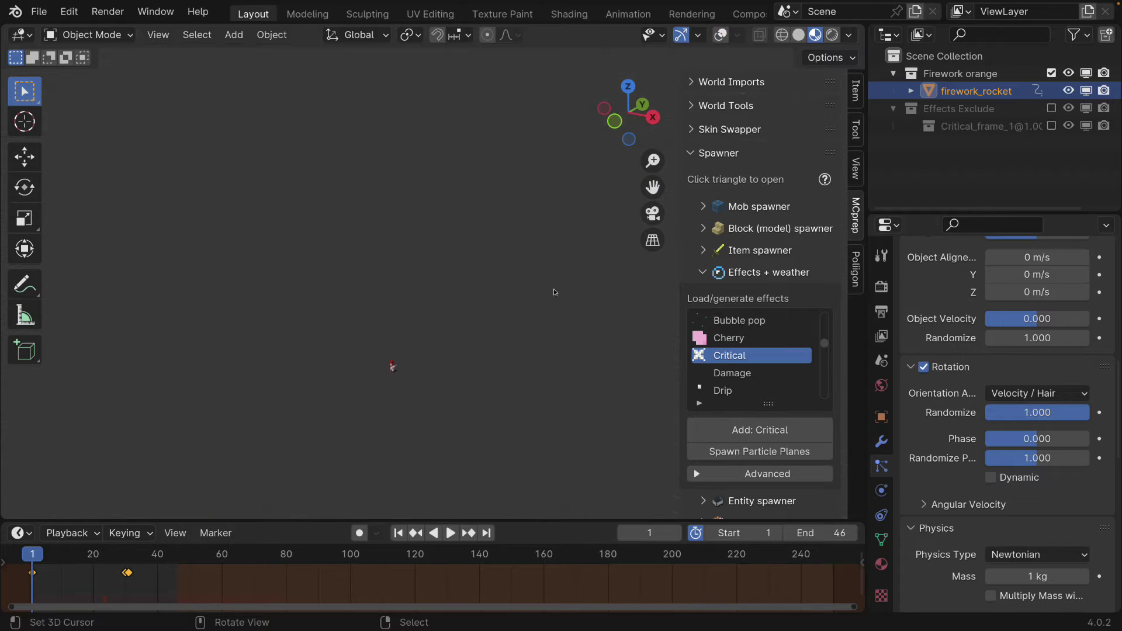
{"action": "key", "text": "z"}
{"action": "left_click", "coordinate": [534, 251]}
{"action": "key", "text": "z"}
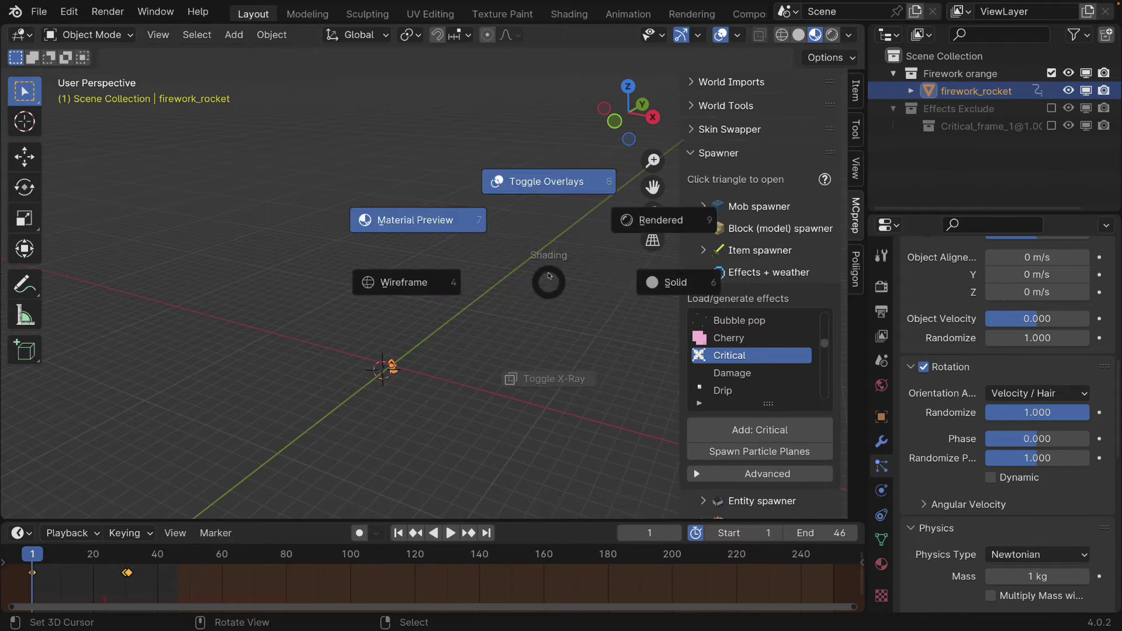
{"action": "left_click", "coordinate": [544, 280]}
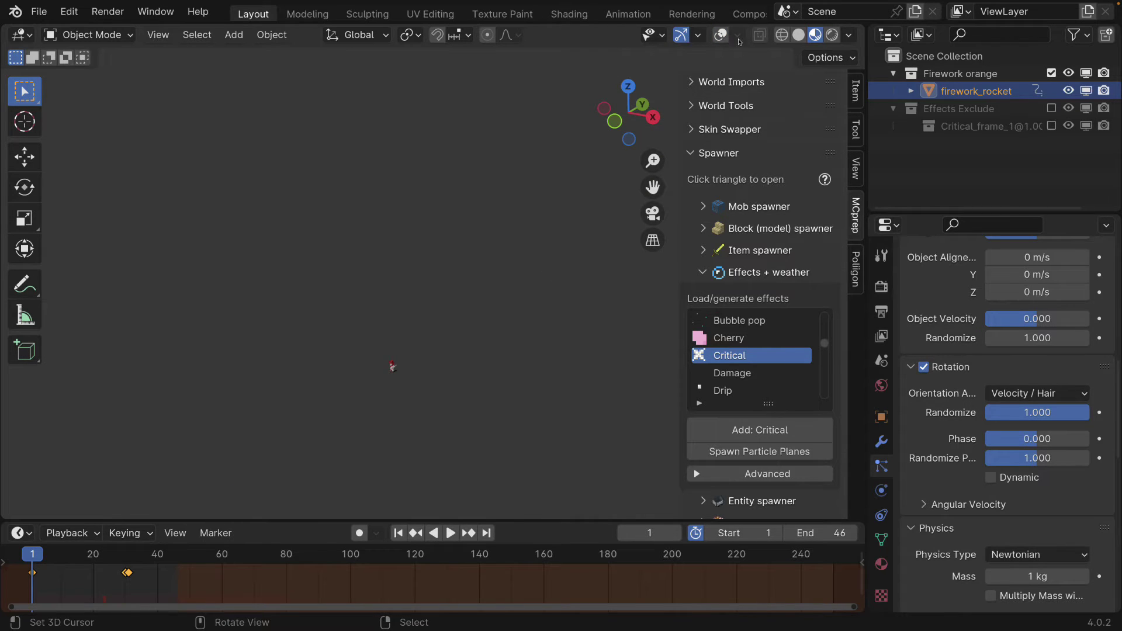
{"action": "key", "text": "z"}
{"action": "left_click", "coordinate": [601, 115]}
{"action": "left_click", "coordinate": [721, 35]}
{"action": "key", "text": "space"}
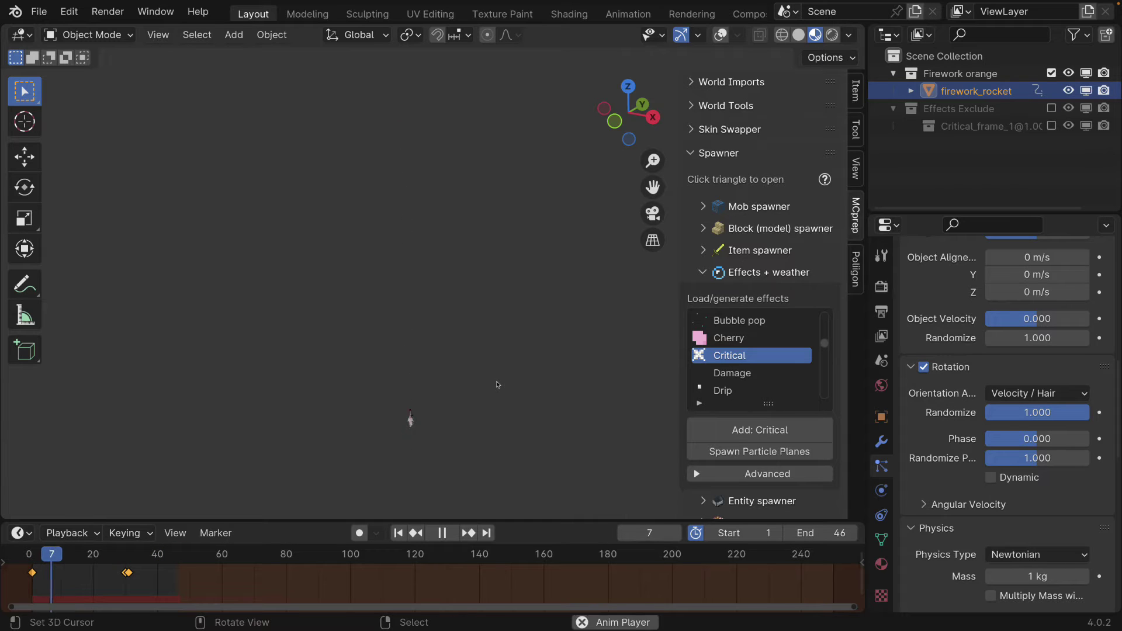
{"action": "key", "text": "space"}
- Back at frame 1, set the rising particles' Lifetime Randomness to about 0.711 and their Lifetime to 30
{"action": "key", "text": "shift+Left"}
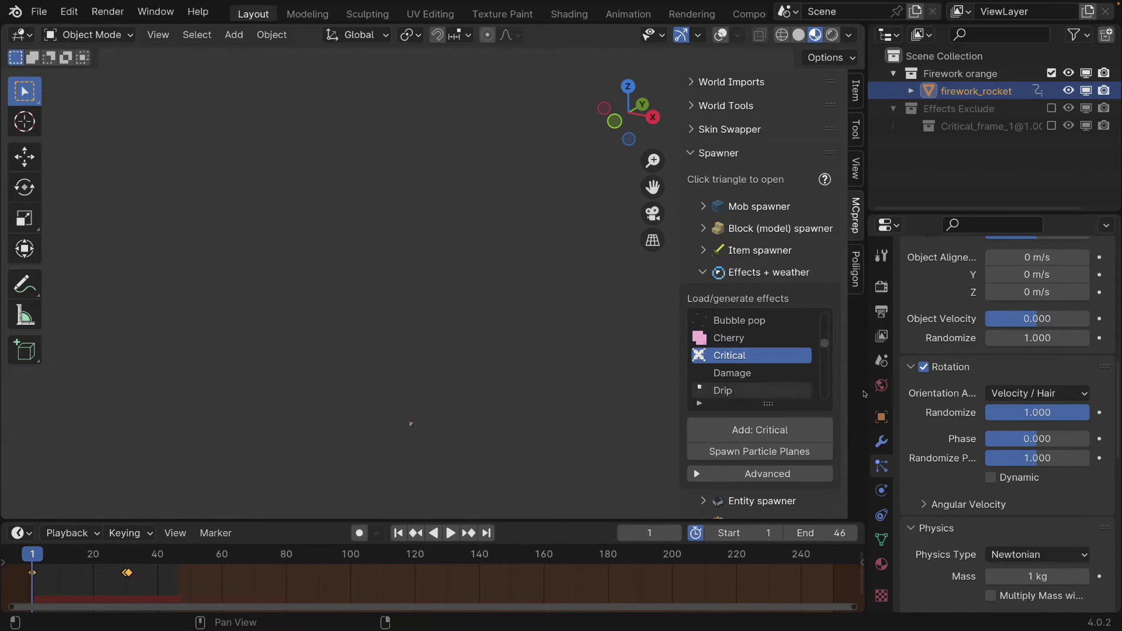
{"action": "scroll", "coordinate": [1022, 542], "scroll_direction": "up", "scroll_amount": 15}
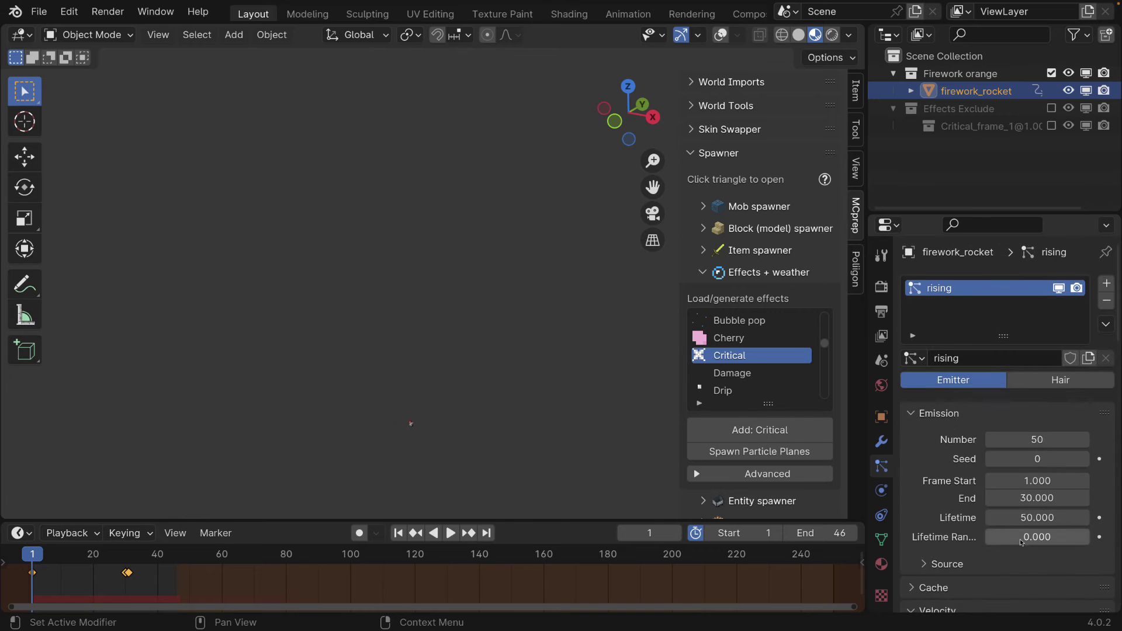
{"action": "left_click", "coordinate": [1021, 541]}
{"action": "left_click_drag", "start_coordinate": [1021, 541], "coordinate": [1049, 542]}
{"action": "left_click", "coordinate": [1036, 517]}
{"action": "type", "text": "30"}
{"action": "key", "text": "Return"}
- Play the animation, inspect the trail at frame 30 and turn the viewport overlays back on
{"action": "key", "text": "space"}
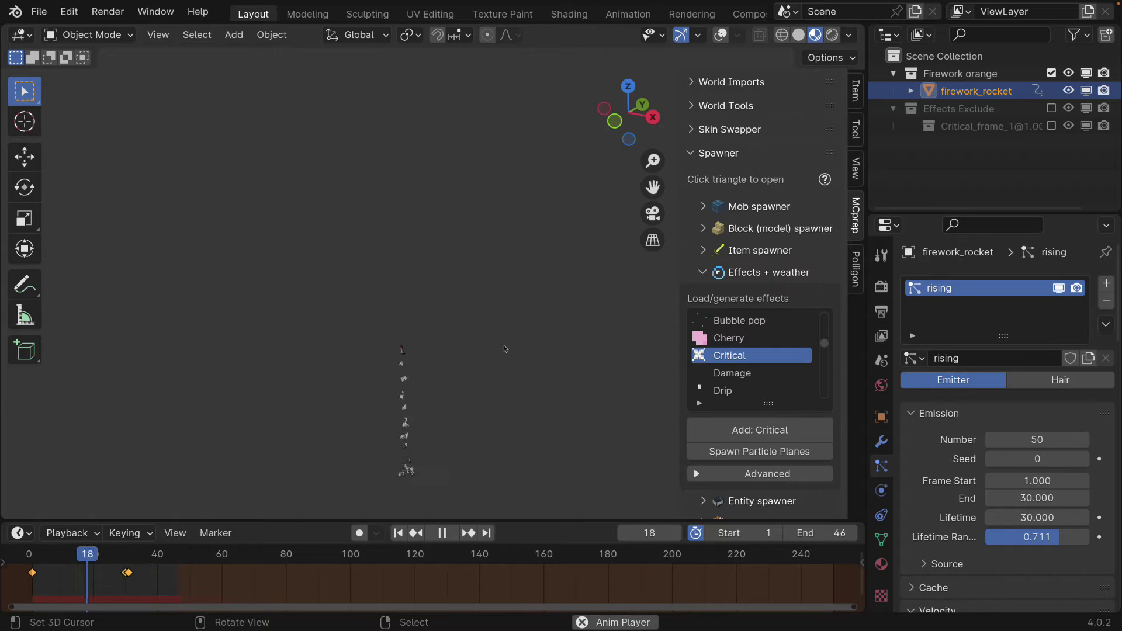
{"action": "key", "text": "space"}
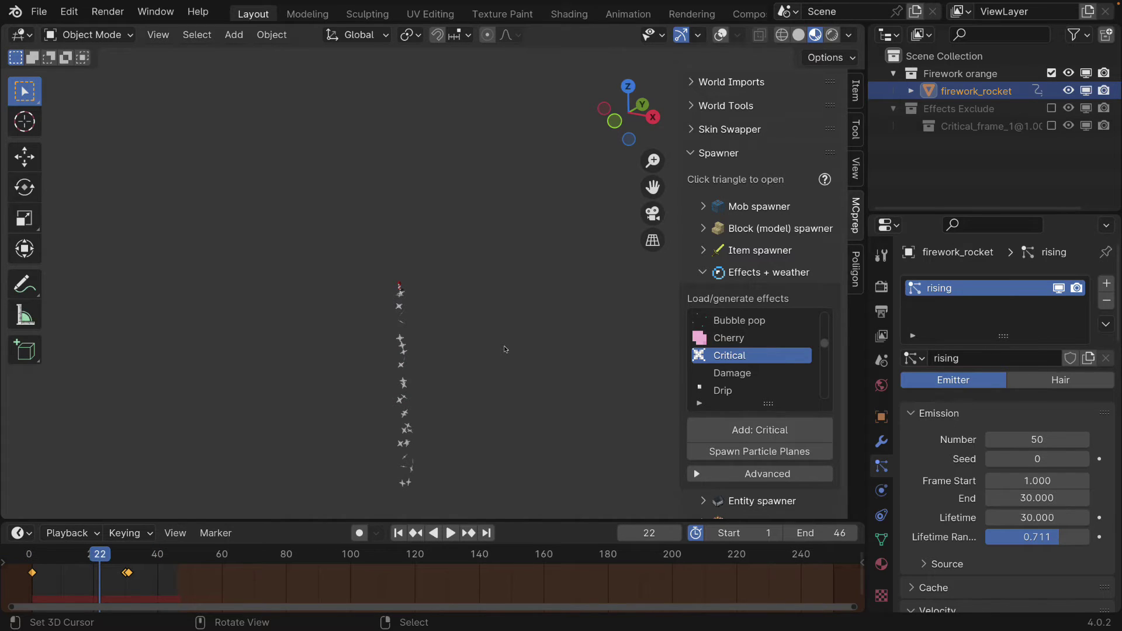
{"action": "left_click", "coordinate": [126, 559]}
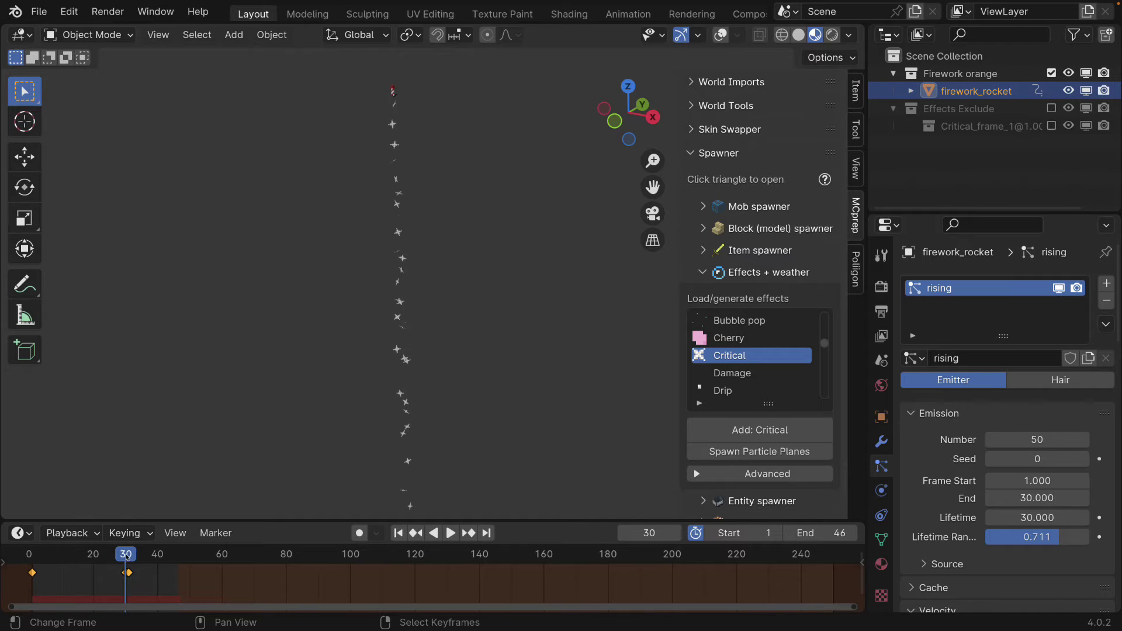
{"action": "middle_click_drag", "start_coordinate": [408, 225], "coordinate": [399, 231]}
{"action": "key", "text": "shift+alt+z"}
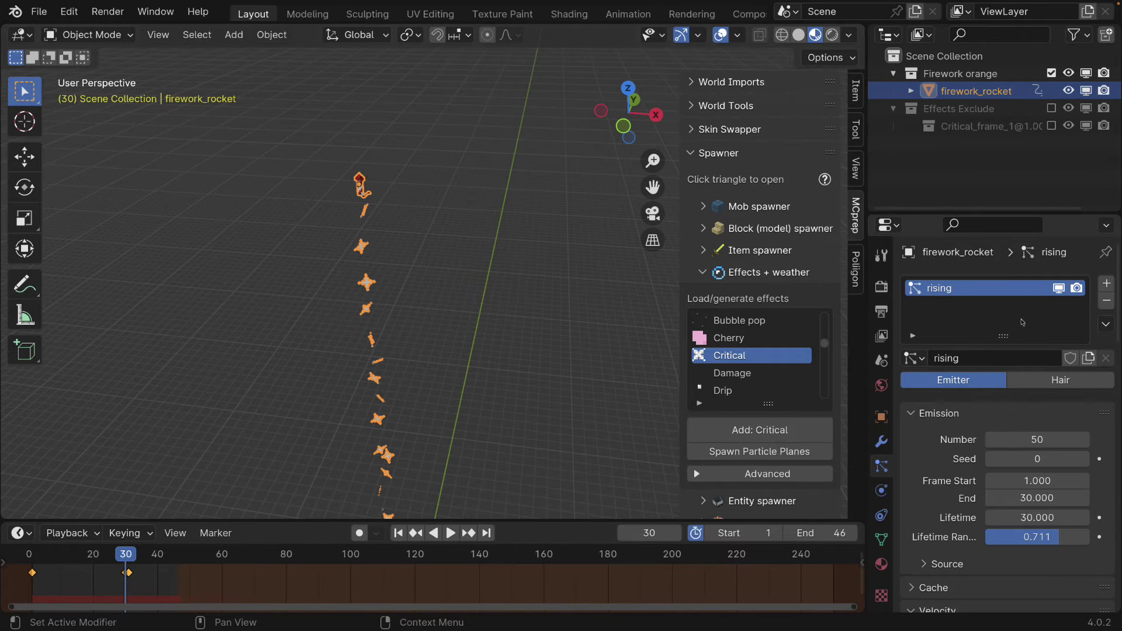
- Add a second particle system to firework_rocket and name both the system and its settings "explosion"
{"action": "left_click", "coordinate": [1106, 284]}
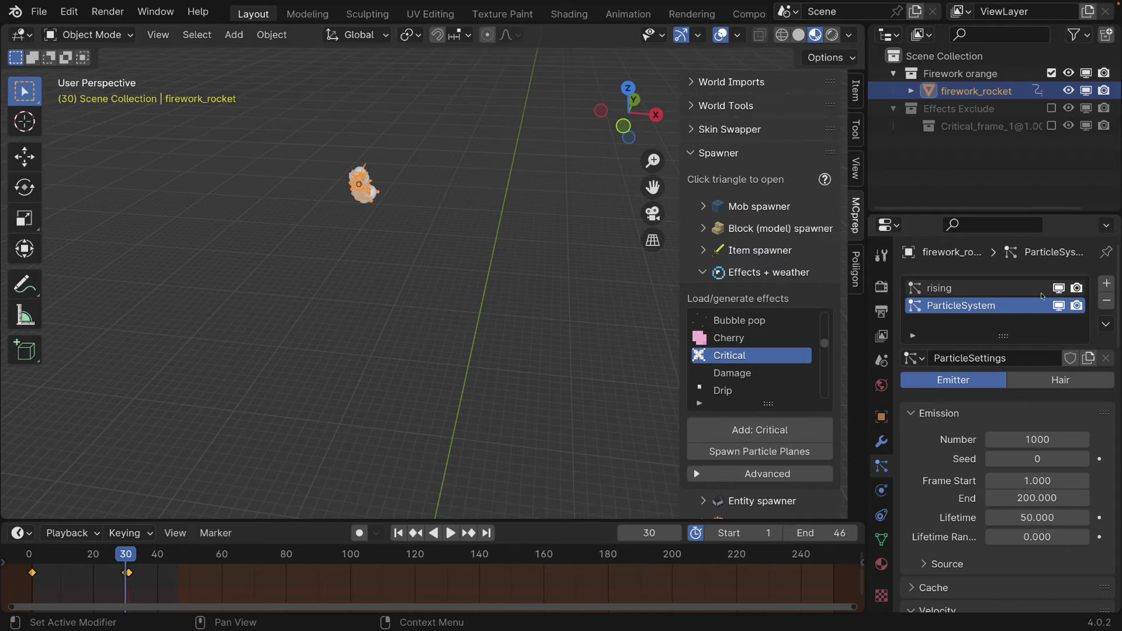
{"action": "double_click", "coordinate": [951, 307]}
{"action": "type", "text": "explosion"}
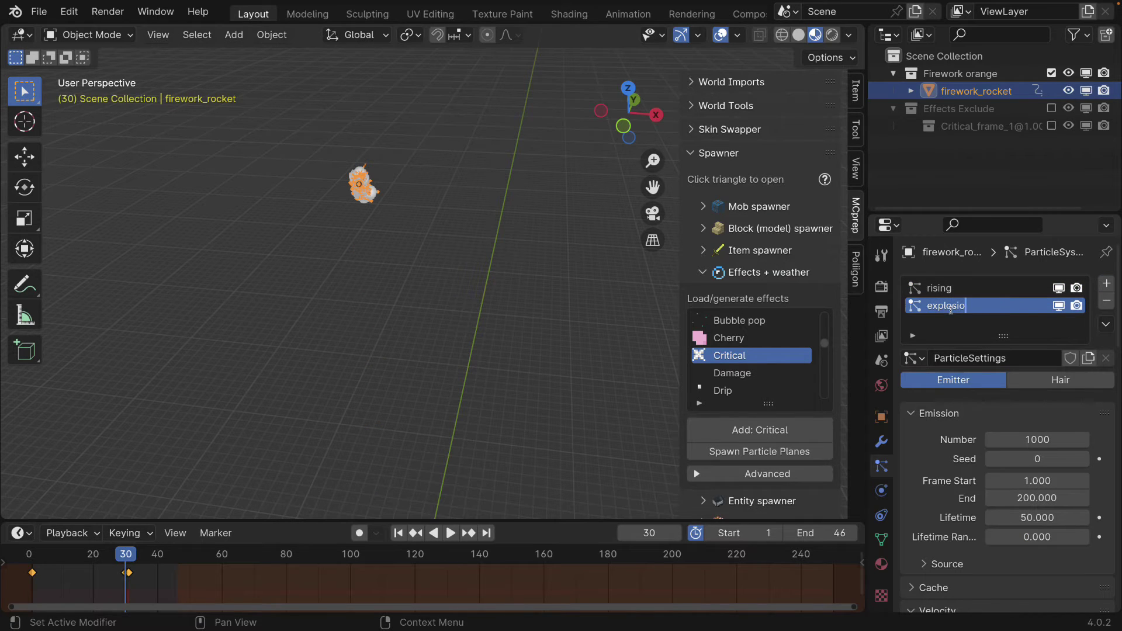
{"action": "key", "text": "Return"}
{"action": "double_click", "coordinate": [959, 353]}
{"action": "type", "text": "explosion"}
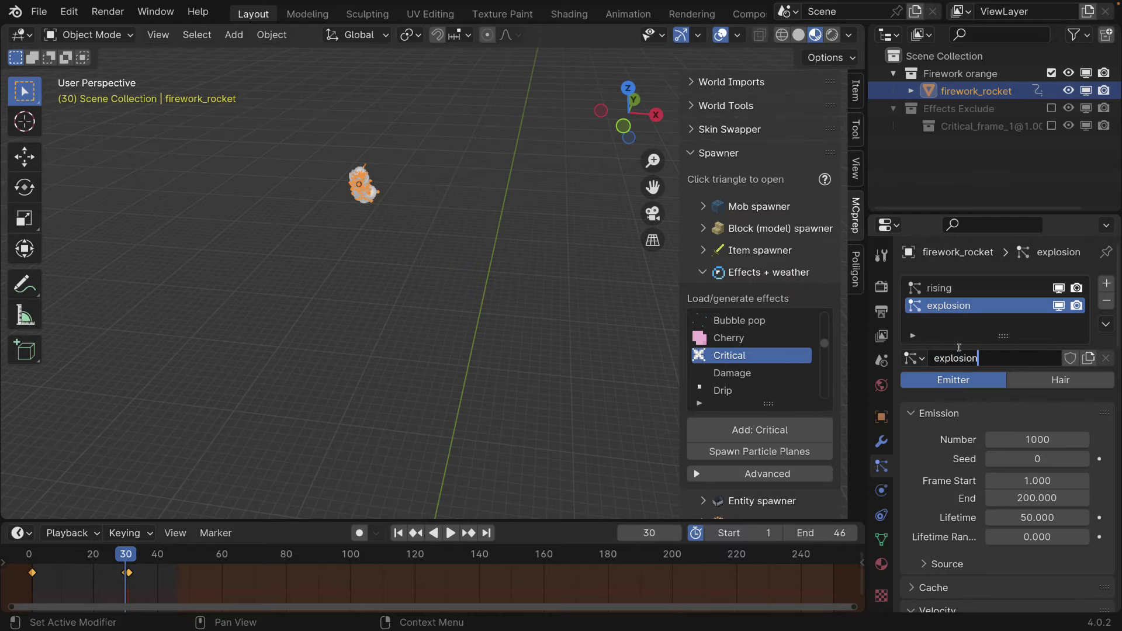
{"action": "key", "text": "Return"}
{"action": "scroll", "coordinate": [956, 461], "scroll_direction": "down", "scroll_amount": 6}
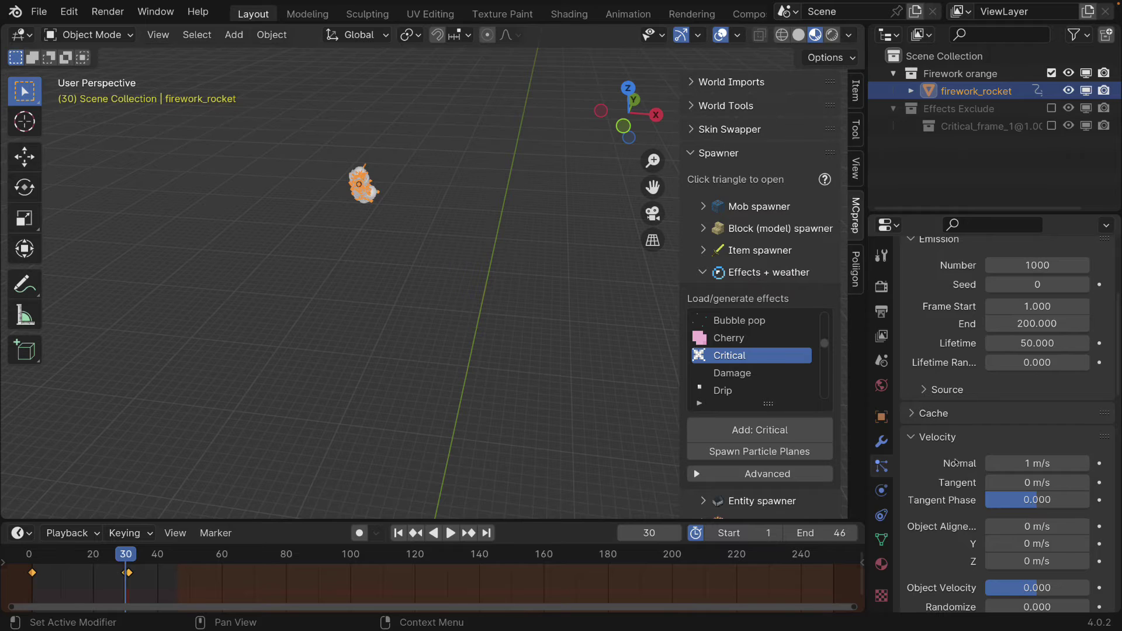
{"action": "scroll", "coordinate": [935, 289], "scroll_direction": "up", "scroll_amount": 4}
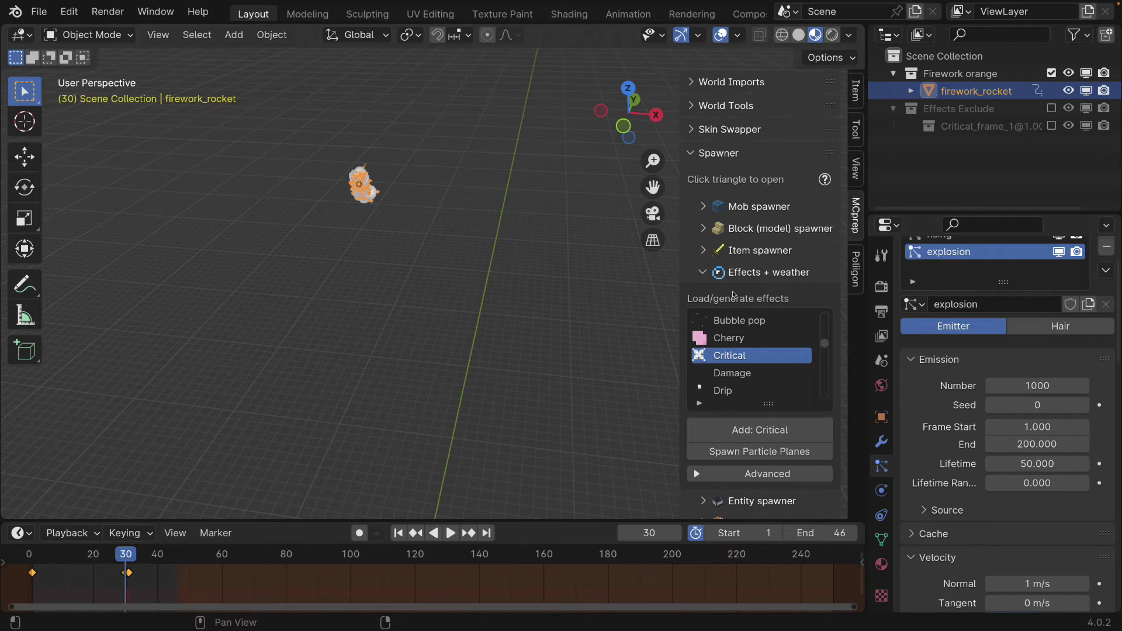
- Include the Critical_frame_1 collection in the view layer again and duplicate rising_particle in place
{"action": "left_click", "coordinate": [1053, 126]}
{"action": "left_click", "coordinate": [967, 147]}
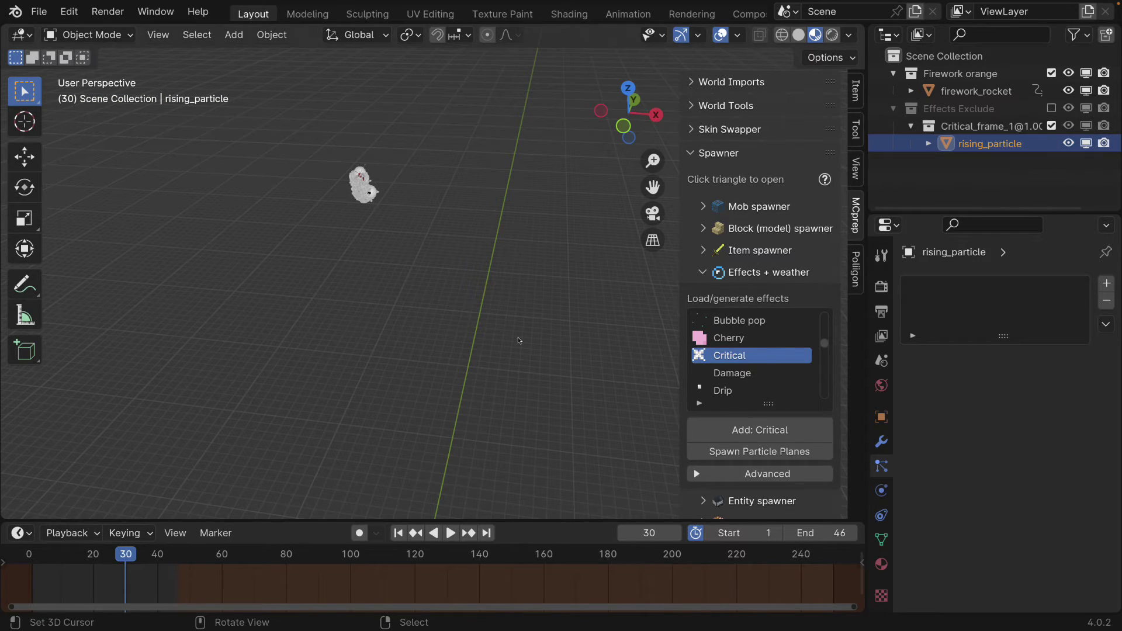
{"action": "key", "text": "KP_Decimal"}
{"action": "scroll", "coordinate": [266, 418], "scroll_direction": "down", "scroll_amount": 3}
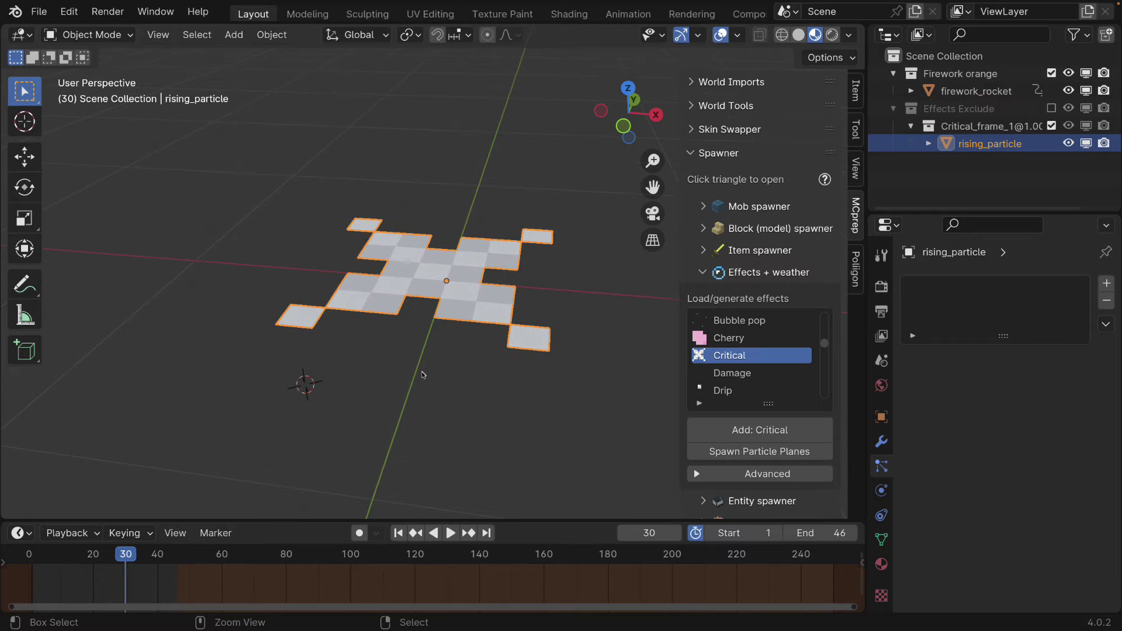
{"action": "key", "text": "shift+d"}
{"action": "right_click", "coordinate": [406, 287]}
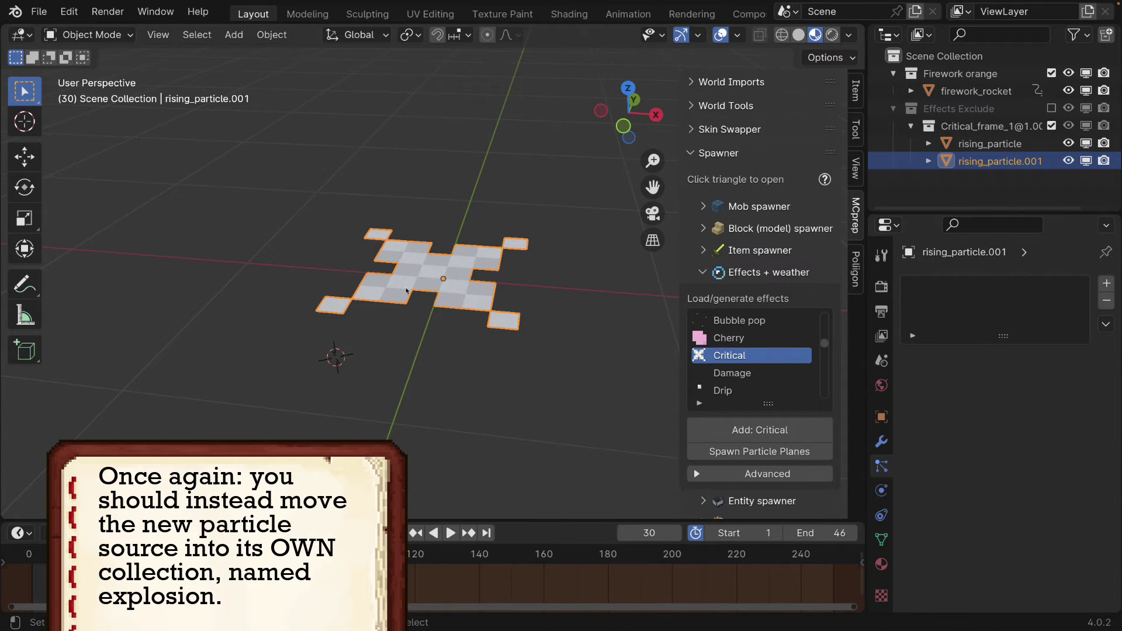
- Rename the duplicated particle object to "explosion"
{"action": "double_click", "coordinate": [1004, 165]}
{"action": "key", "text": "BackSpace"}
{"action": "type", "text": "e"}
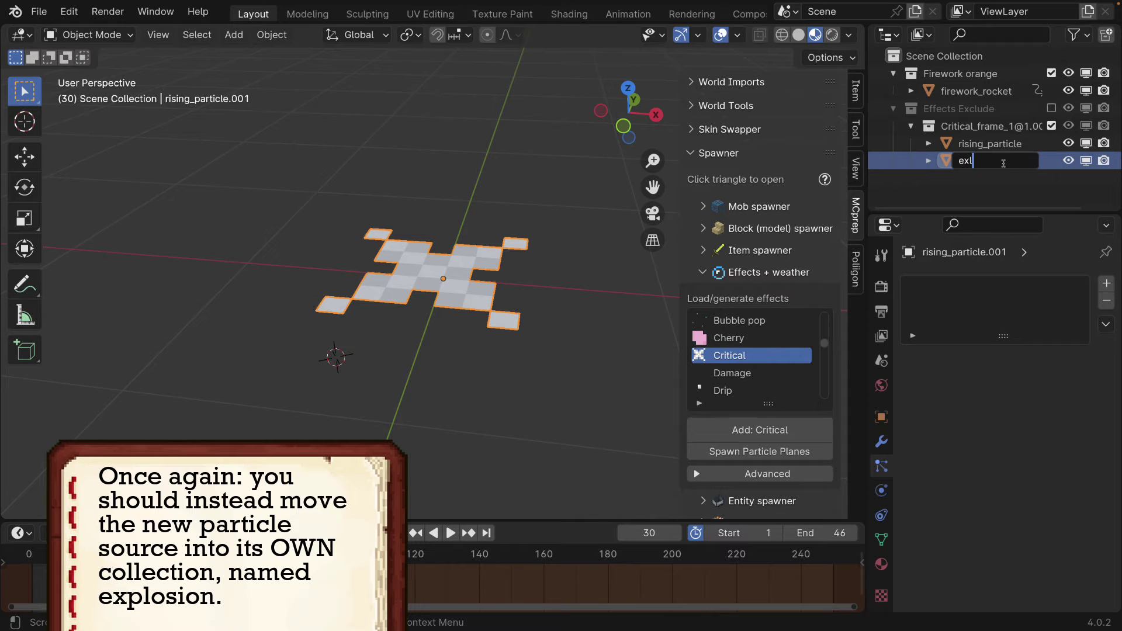
{"action": "type", "text": "xplosion"}
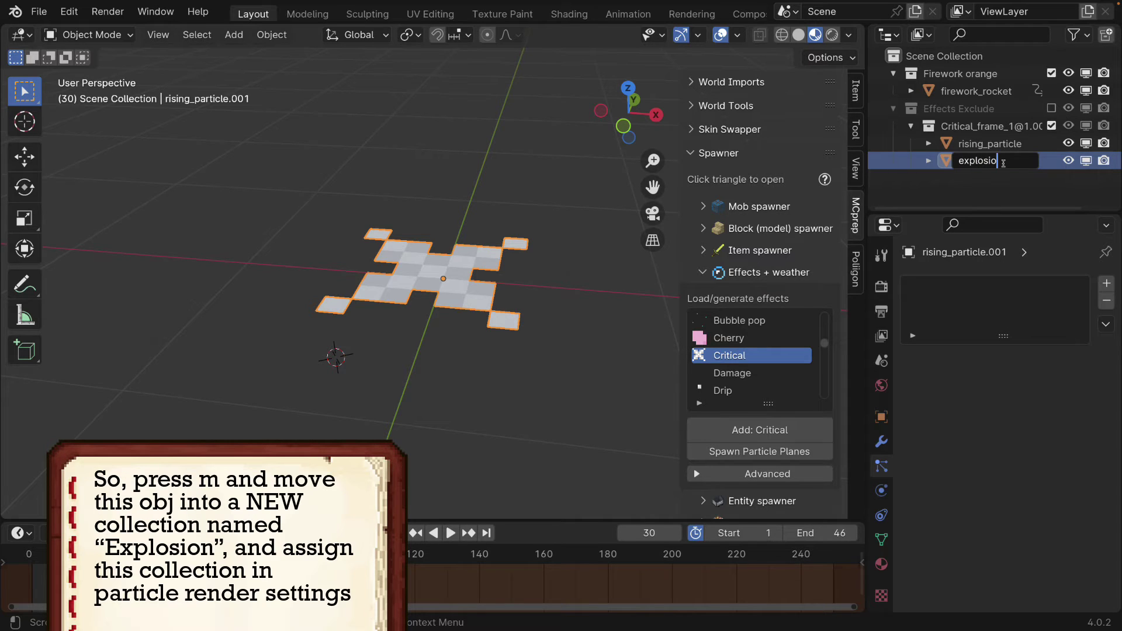
{"action": "key", "text": "Return"}
- Make rising_particle's critical_hit material single-user and rename it "critical_hit.white"
{"action": "left_click", "coordinate": [988, 163]}
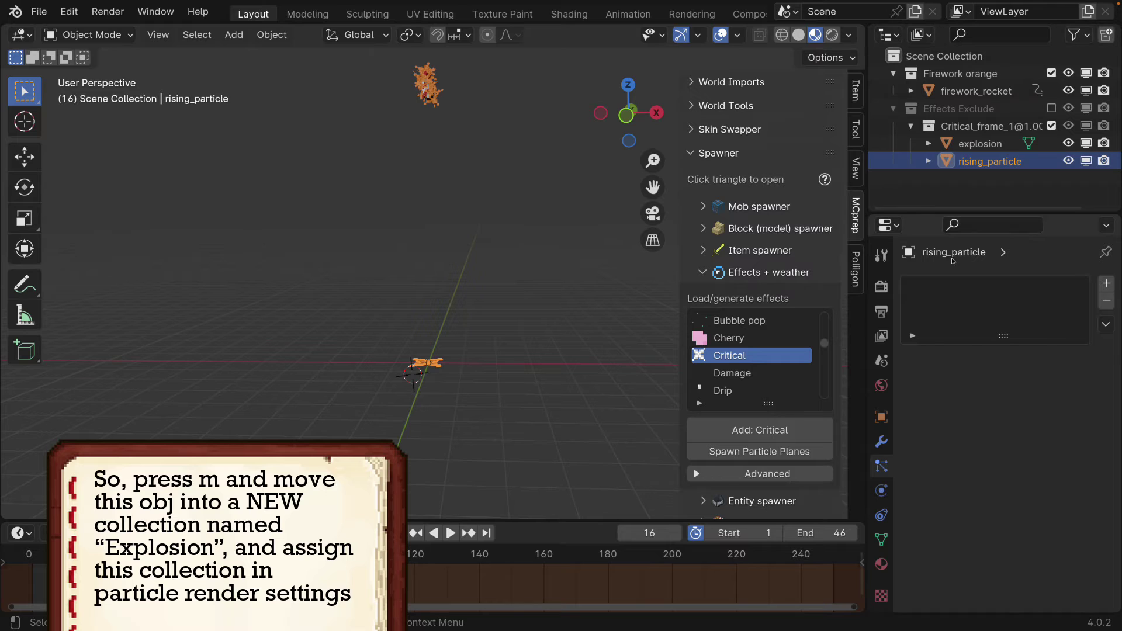
{"action": "left_click", "coordinate": [882, 564]}
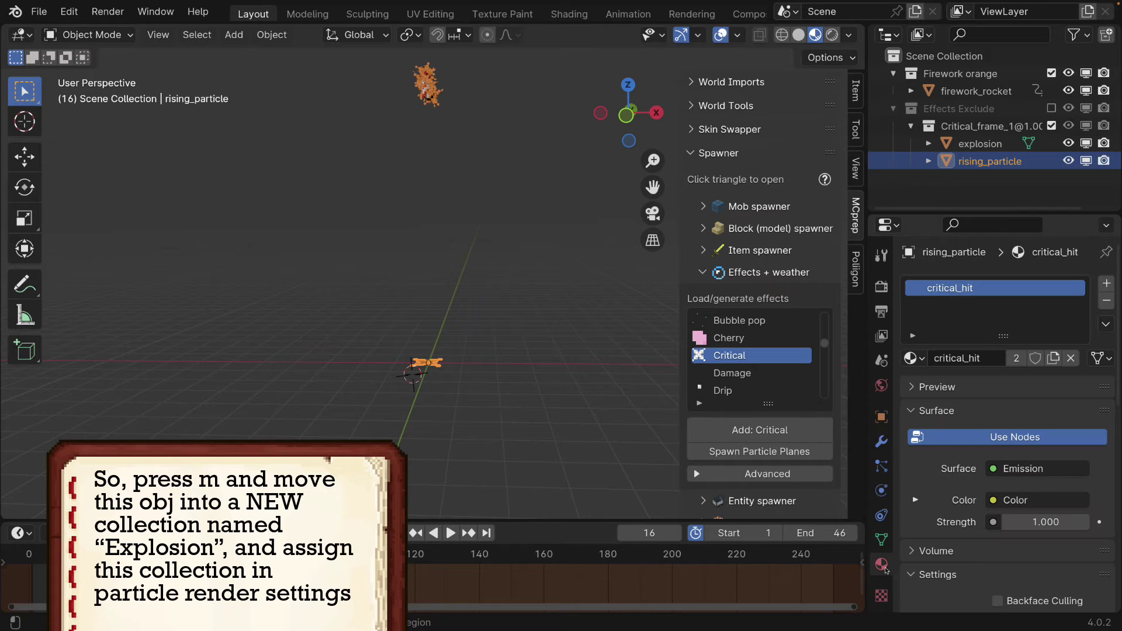
{"action": "left_click", "coordinate": [1016, 358]}
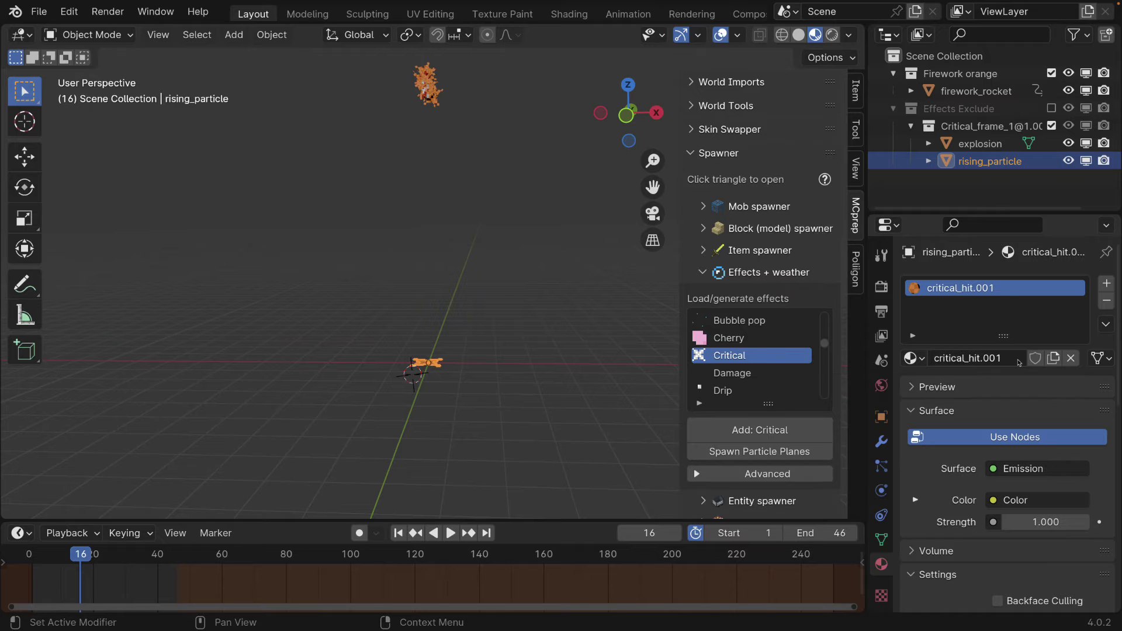
{"action": "left_click", "coordinate": [1004, 360]}
{"action": "left_click", "coordinate": [1003, 359]}
{"action": "key", "text": "BackSpace"}
{"action": "key", "text": "BackSpace"}
{"action": "key", "text": "BackSpace"}
{"action": "type", "text": "white"}
{"action": "key", "text": "Return"}
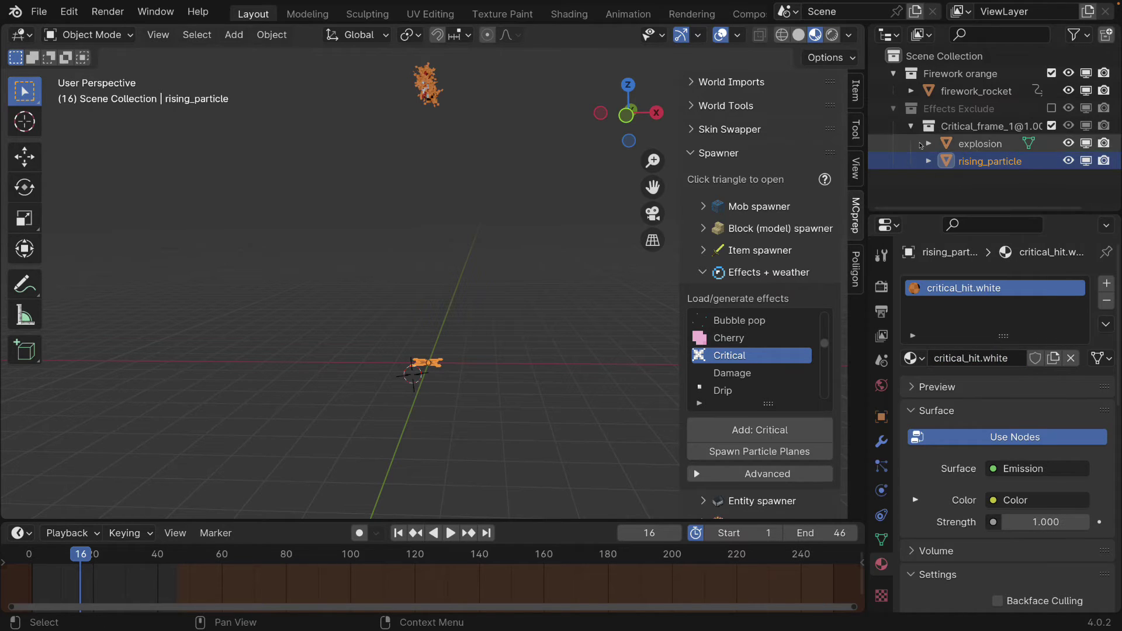
- Rename the explosion object's material to "critical_hit.orange"
{"action": "left_click", "coordinate": [991, 150]}
{"action": "left_click", "coordinate": [984, 358]}
{"action": "left_click", "coordinate": [983, 358]}
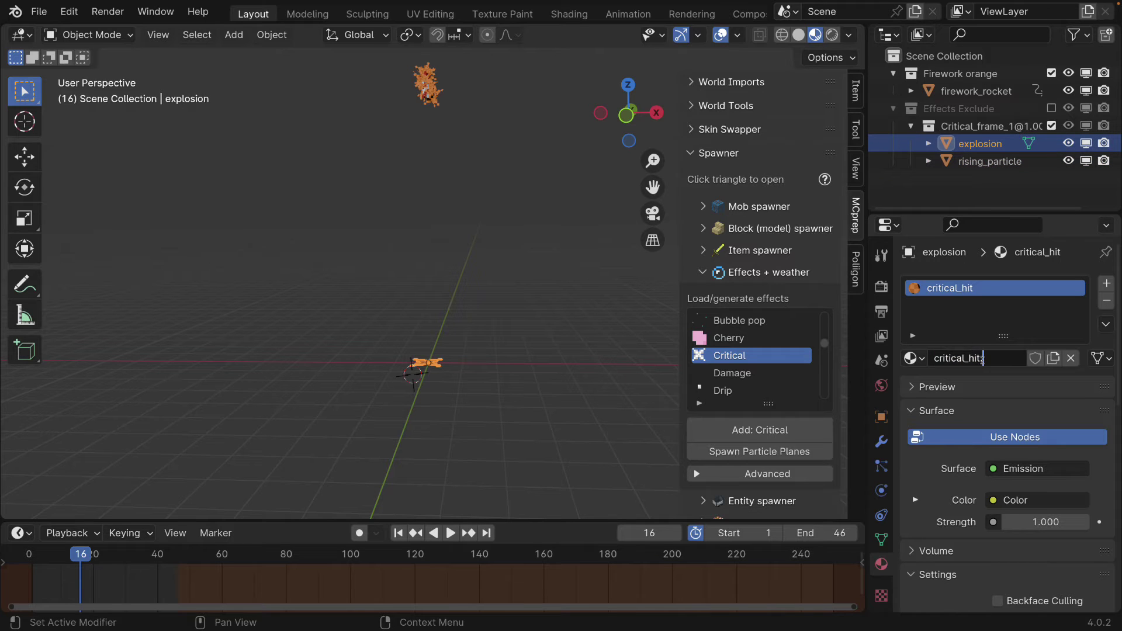
{"action": "type", "text": ".or"}
{"action": "key", "text": "BackSpace"}
{"action": "key", "text": "BackSpace"}
{"action": "key", "text": "BackSpace"}
{"action": "type", "text": ".orange"}
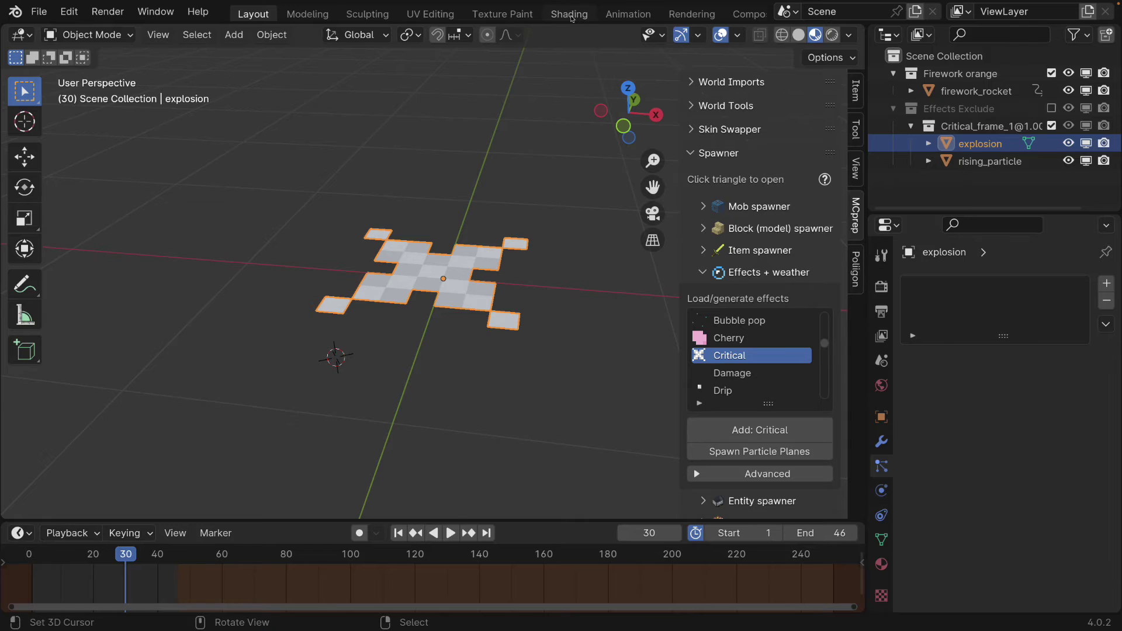
- Open the explosion object's material in the shader workspace and move the critical_hit.png texture node well clear of the other nodes
{"action": "left_click", "coordinate": [571, 15]}
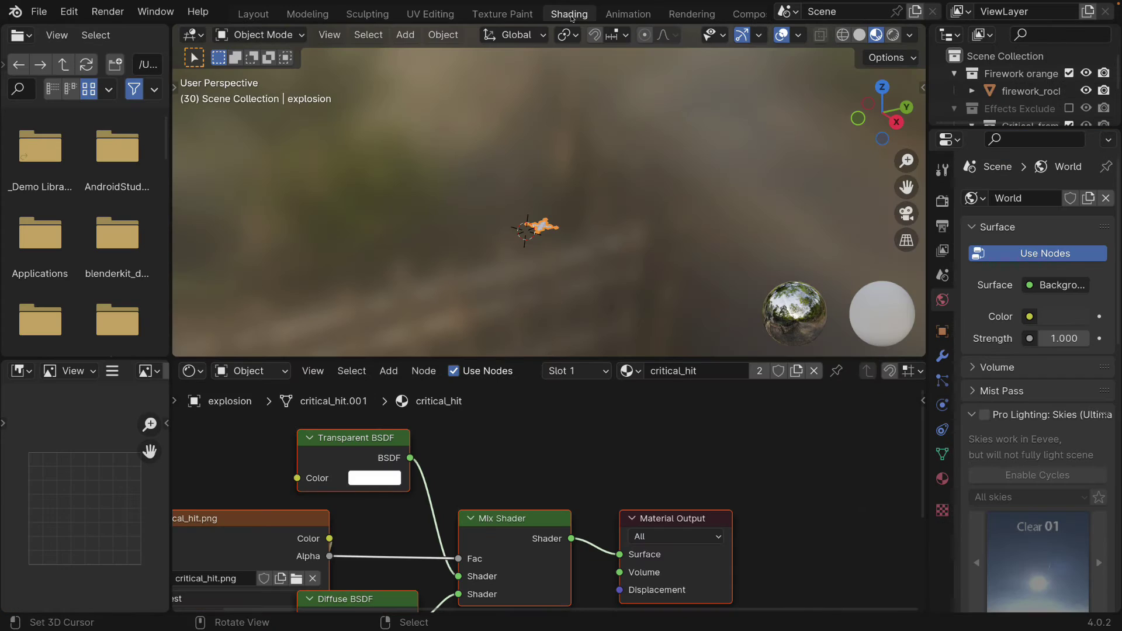
{"action": "scroll", "coordinate": [505, 422], "scroll_direction": "left", "scroll_amount": 6}
{"action": "scroll", "coordinate": [505, 422], "scroll_direction": "down", "scroll_amount": 3}
{"action": "left_click", "coordinate": [491, 446]}
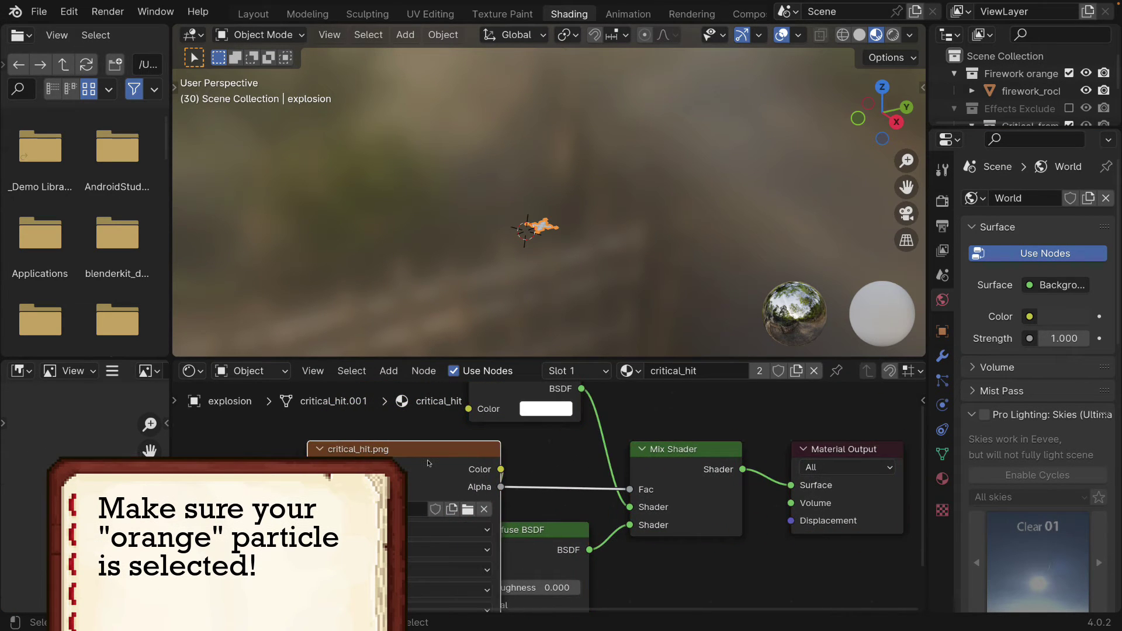
{"action": "key", "text": "ctrl+space"}
{"action": "scroll", "coordinate": [464, 439], "scroll_direction": "up", "scroll_amount": 3}
{"action": "scroll", "coordinate": [560, 374], "scroll_direction": "down", "scroll_amount": 1}
{"action": "scroll", "coordinate": [560, 375], "scroll_direction": "down", "scroll_amount": 2}
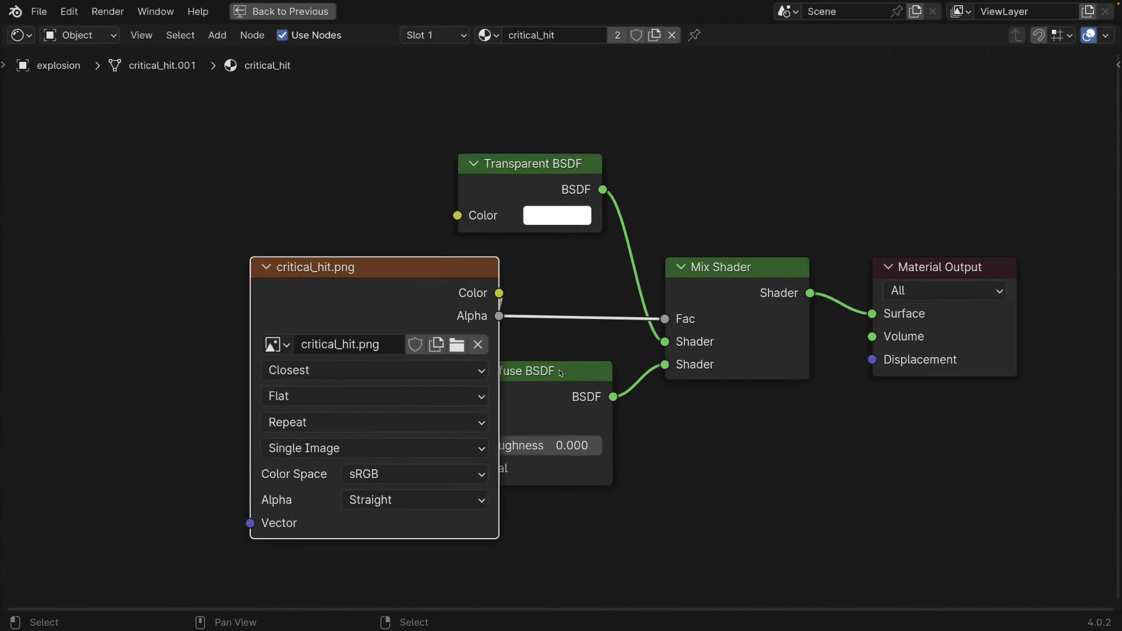
{"action": "key", "text": "g"}
{"action": "left_click", "coordinate": [317, 336]}
{"action": "scroll", "coordinate": [317, 336], "scroll_direction": "left", "scroll_amount": 5}
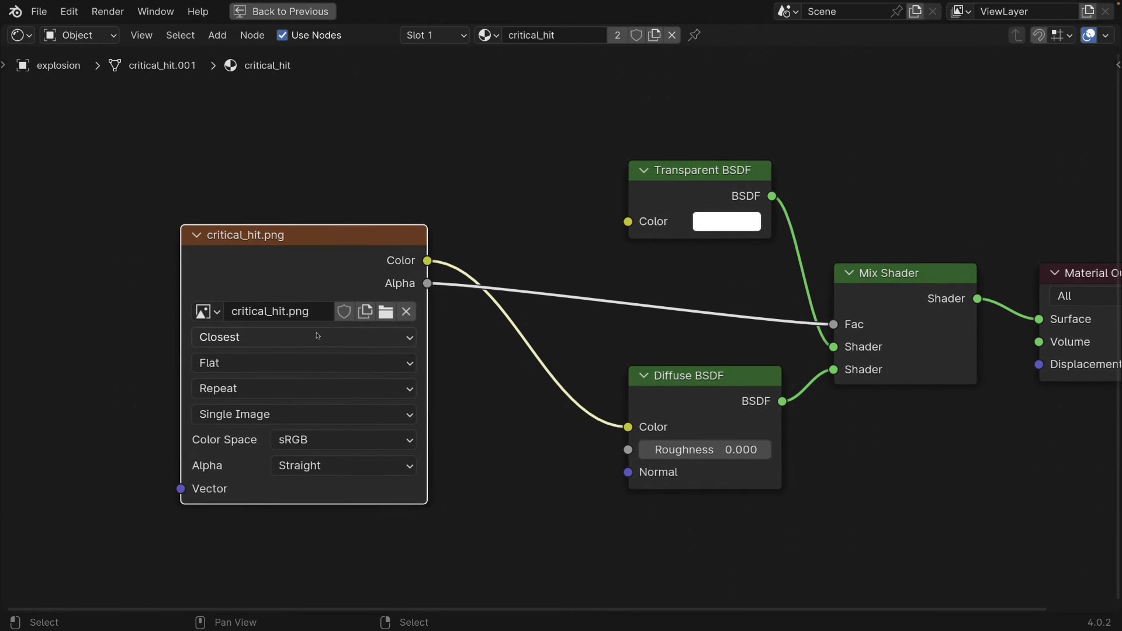
{"action": "left_click_drag", "start_coordinate": [371, 233], "coordinate": [260, 222]}
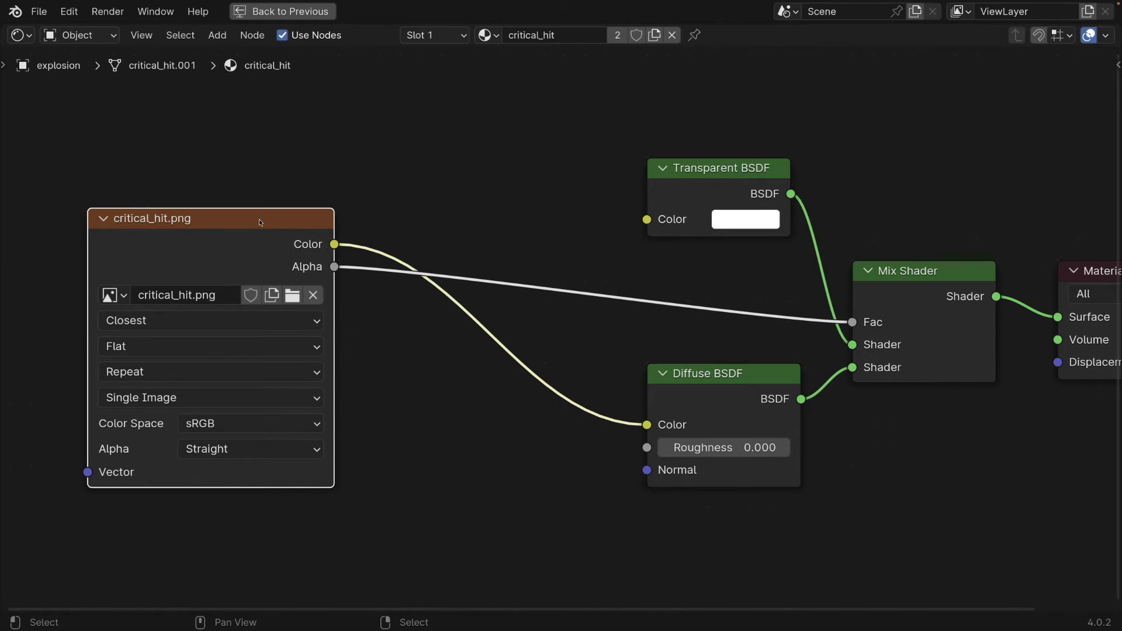
- Add an Emission node on the texture's colour link and connect its output to the Mix Shader's second Shader input
{"action": "left_click", "coordinate": [689, 375]}
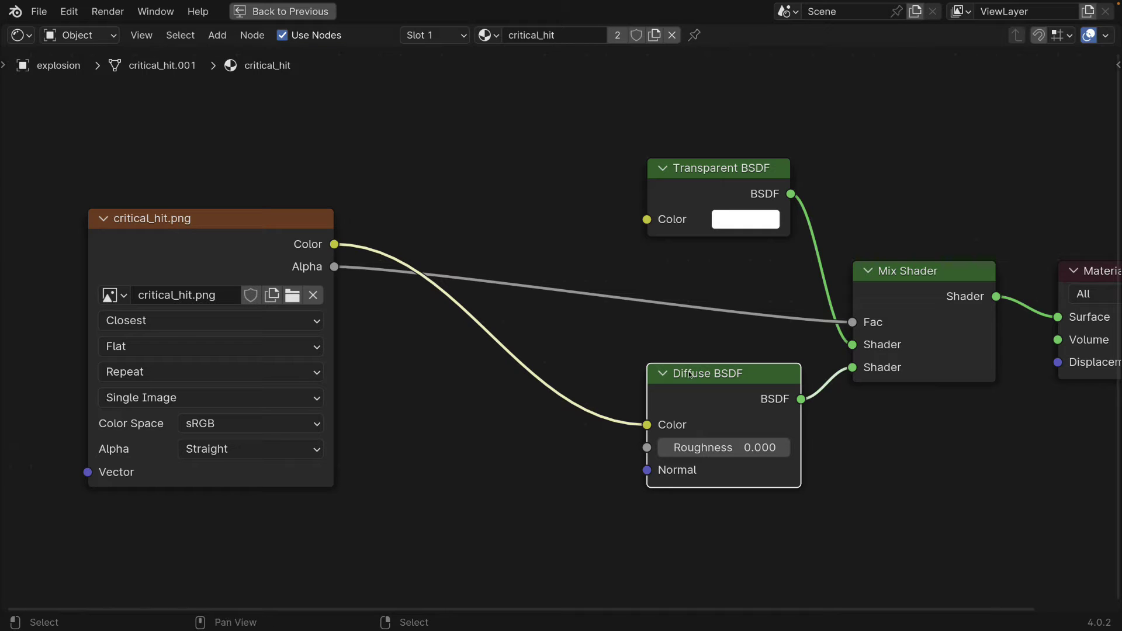
{"action": "key", "text": "shift+a"}
{"action": "left_click", "coordinate": [575, 338]}
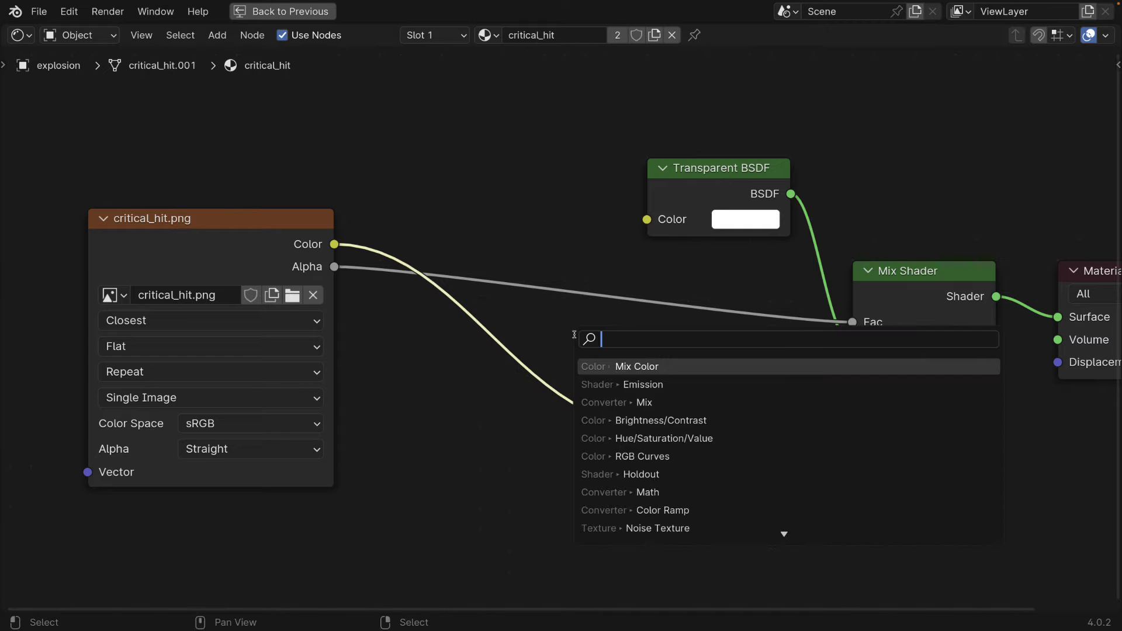
{"action": "type", "text": "emis"}
{"action": "key", "text": "Return"}
{"action": "left_click", "coordinate": [419, 327]}
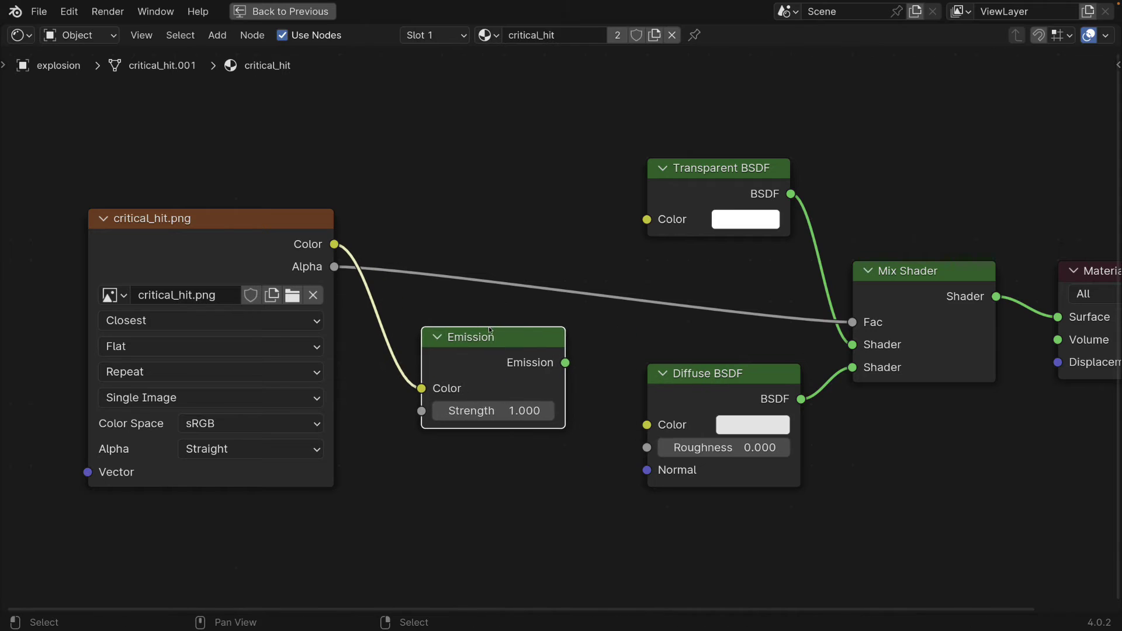
{"action": "left_click_drag", "start_coordinate": [564, 362], "coordinate": [879, 374]}
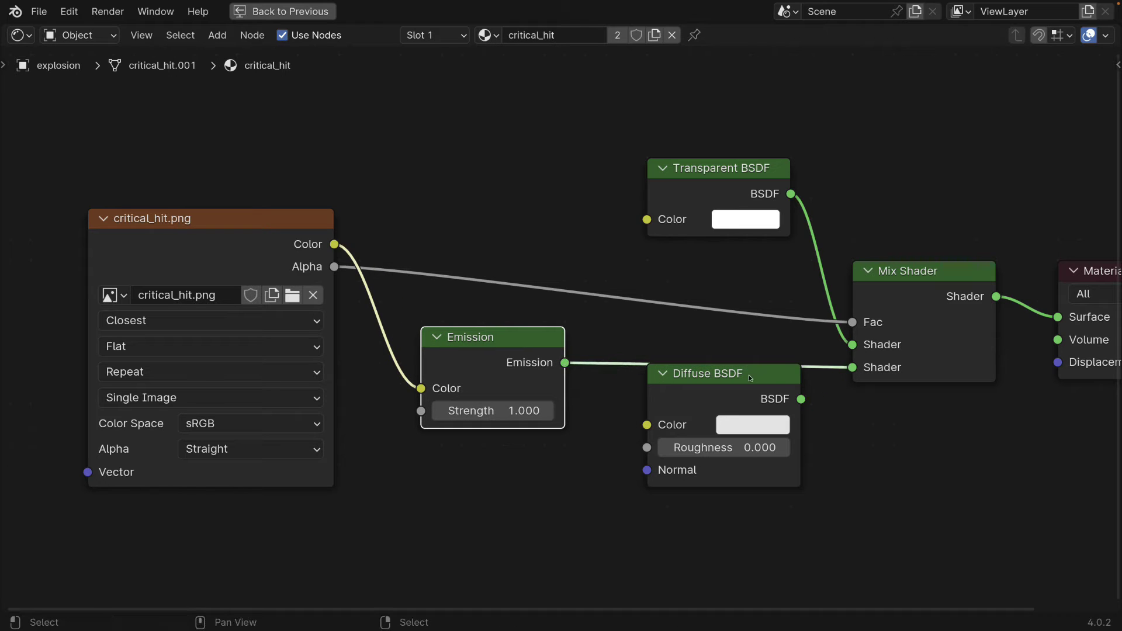
- Delete the Diffuse BSDF node and move the Emission node into its place
{"action": "left_click", "coordinate": [749, 374]}
{"action": "key", "text": "x"}
{"action": "left_click_drag", "start_coordinate": [510, 344], "coordinate": [700, 367]}
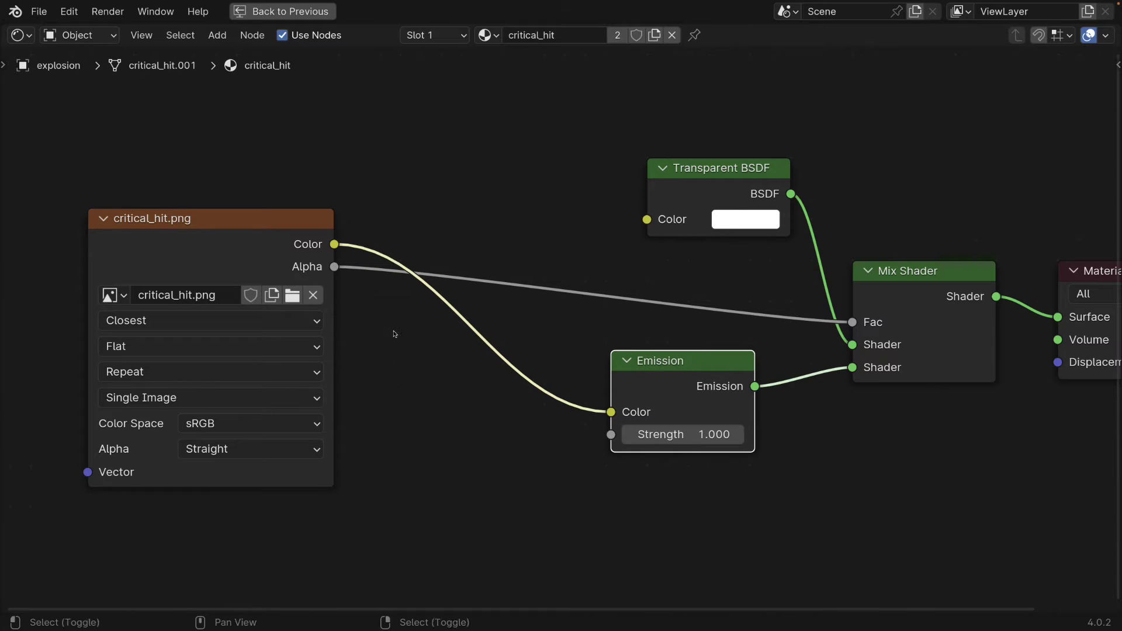
- Insert a Mix Color node between the critical_hit.png colour output and the Emission node's Color input
{"action": "key", "text": "shift+a"}
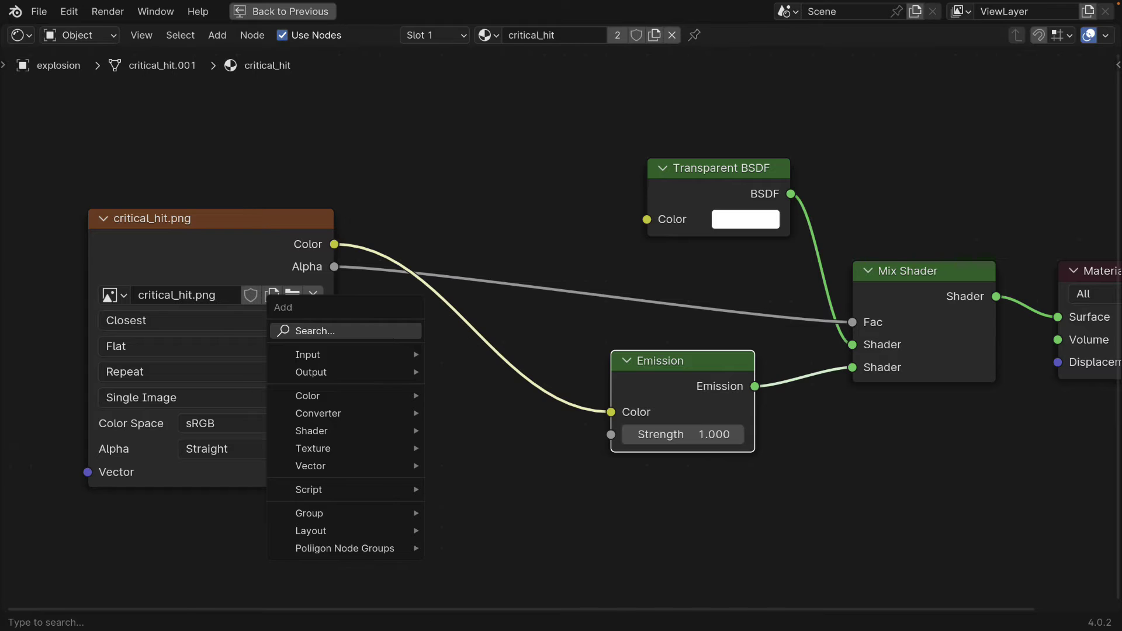
{"action": "left_click", "coordinate": [390, 331]}
{"action": "type", "text": "color"}
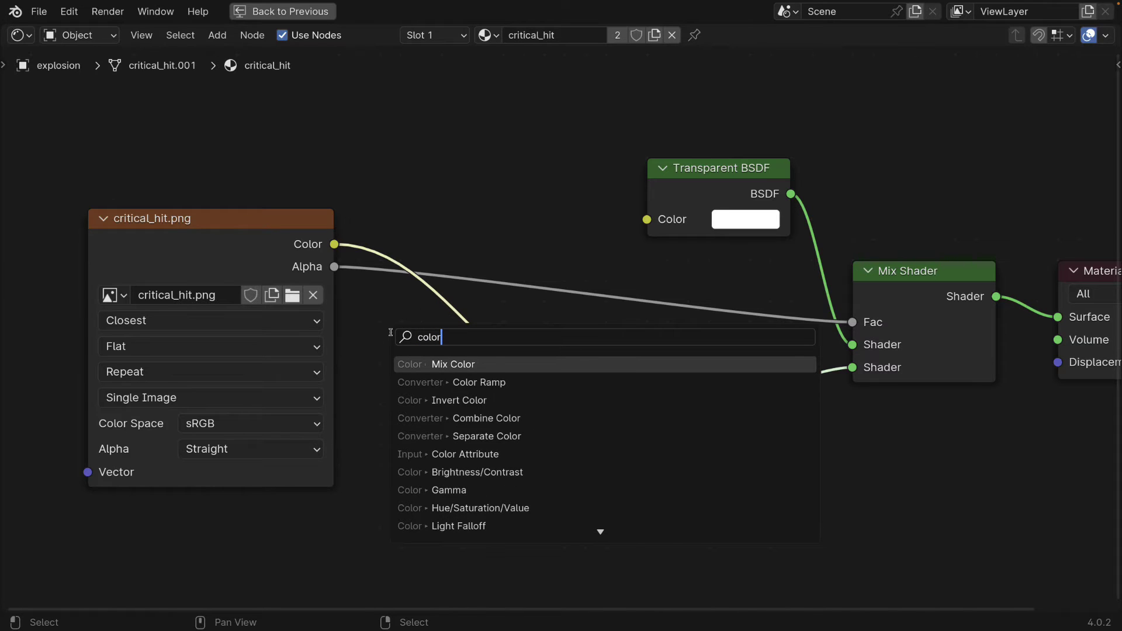
{"action": "key", "text": "Return"}
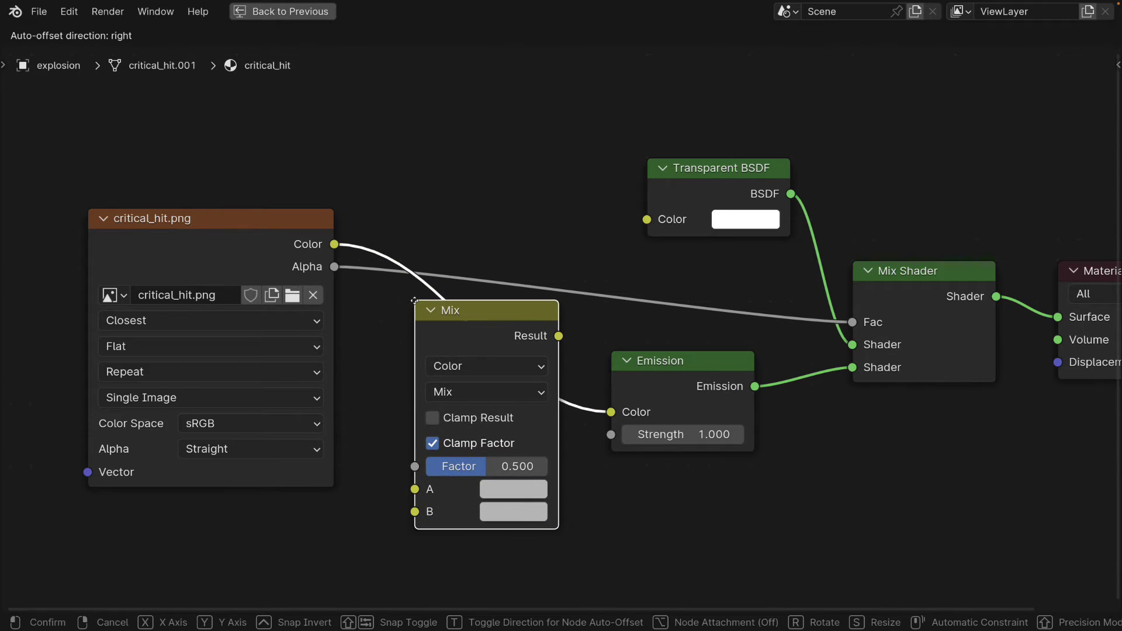
{"action": "left_click", "coordinate": [414, 301]}
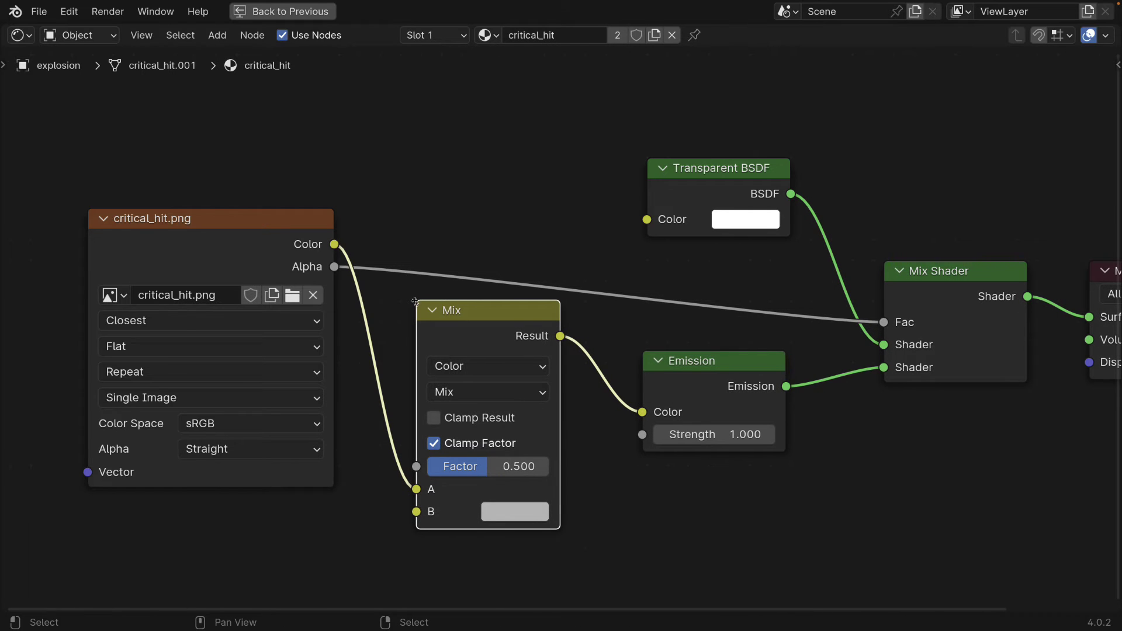
- Set the Mix node's blend mode to Color and its Factor to 1
{"action": "left_click", "coordinate": [491, 367]}
{"action": "left_click", "coordinate": [491, 372]}
{"action": "left_click", "coordinate": [463, 393]}
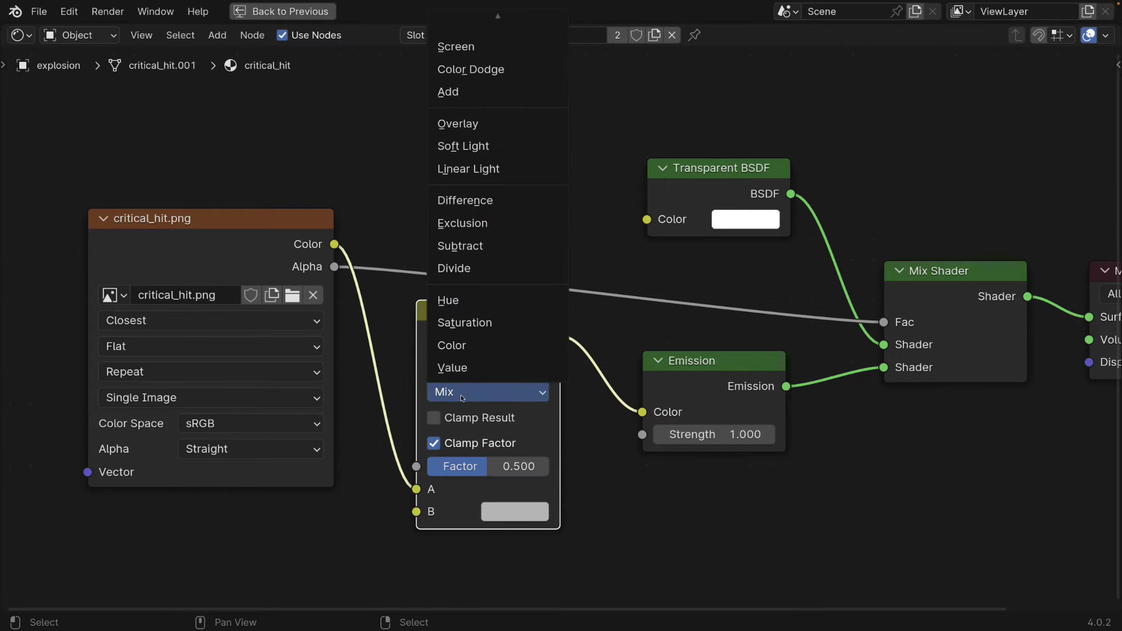
{"action": "left_click", "coordinate": [467, 346]}
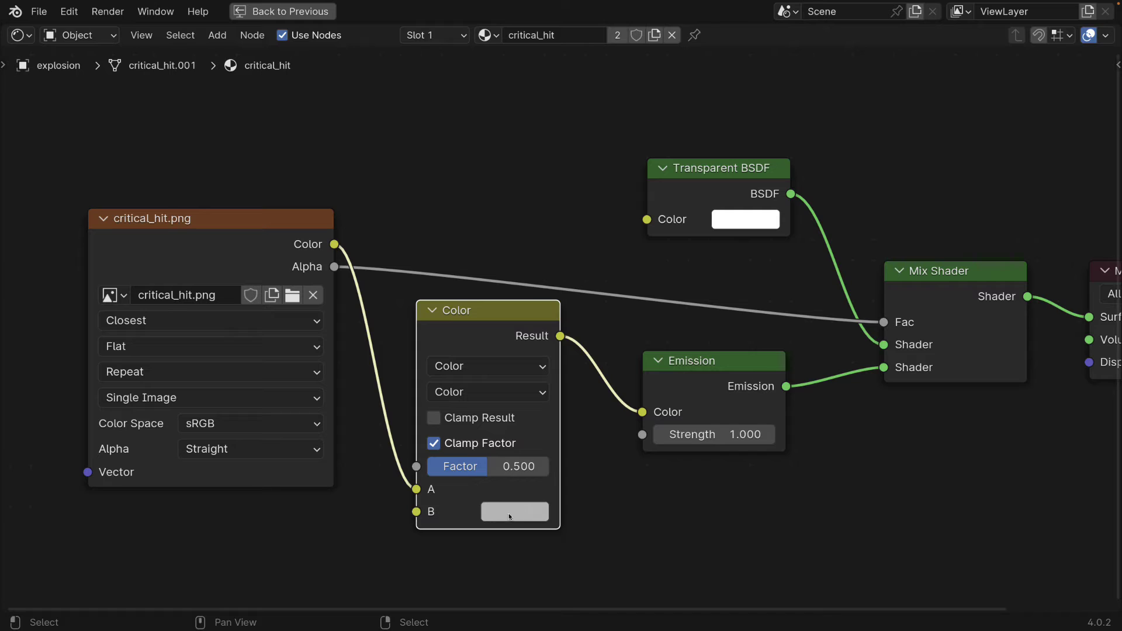
{"action": "left_click", "coordinate": [503, 467]}
{"action": "type", "text": "1"}
{"action": "key", "text": "Return"}
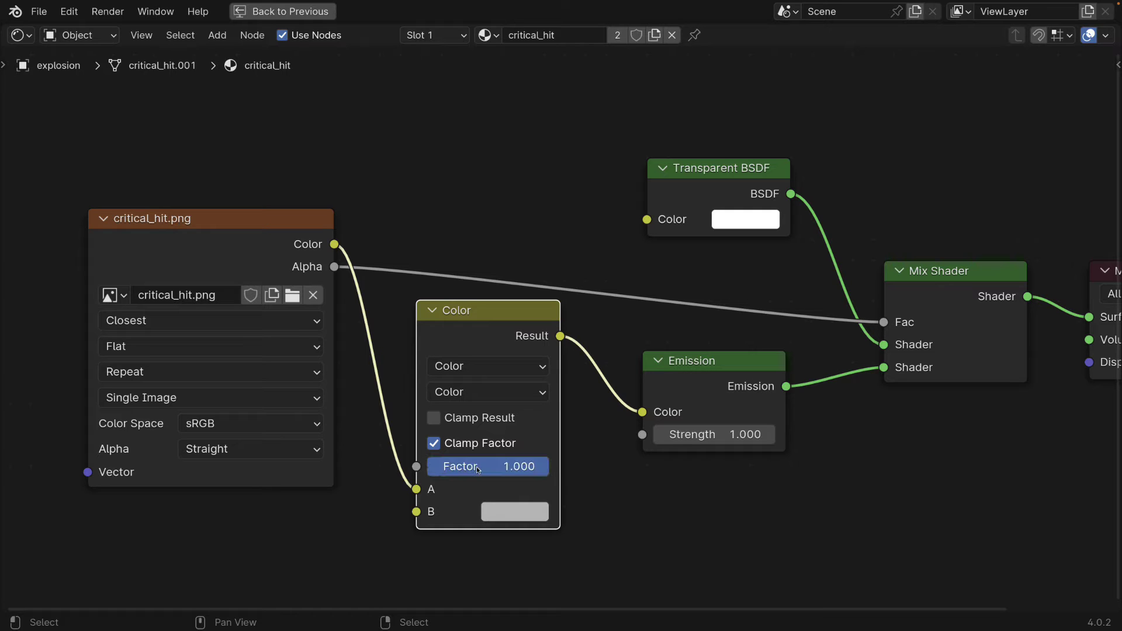
- Set the Color node's B colour to a saturated orange with a value of 1.000
{"action": "left_click", "coordinate": [513, 511]}
{"action": "left_click_drag", "start_coordinate": [690, 248], "coordinate": [691, 191]}
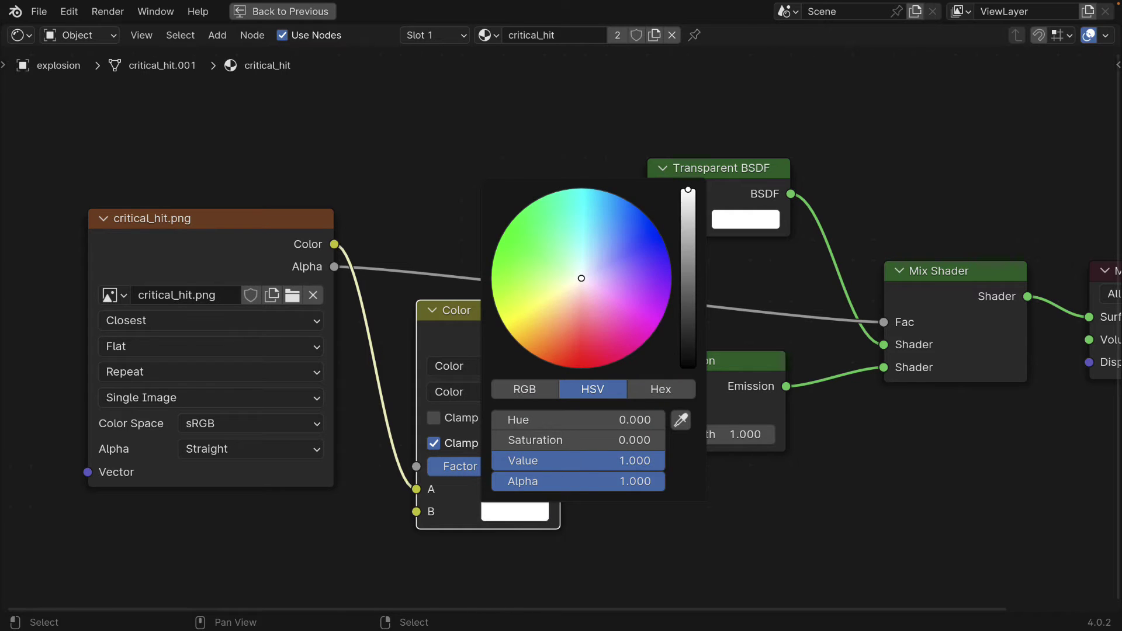
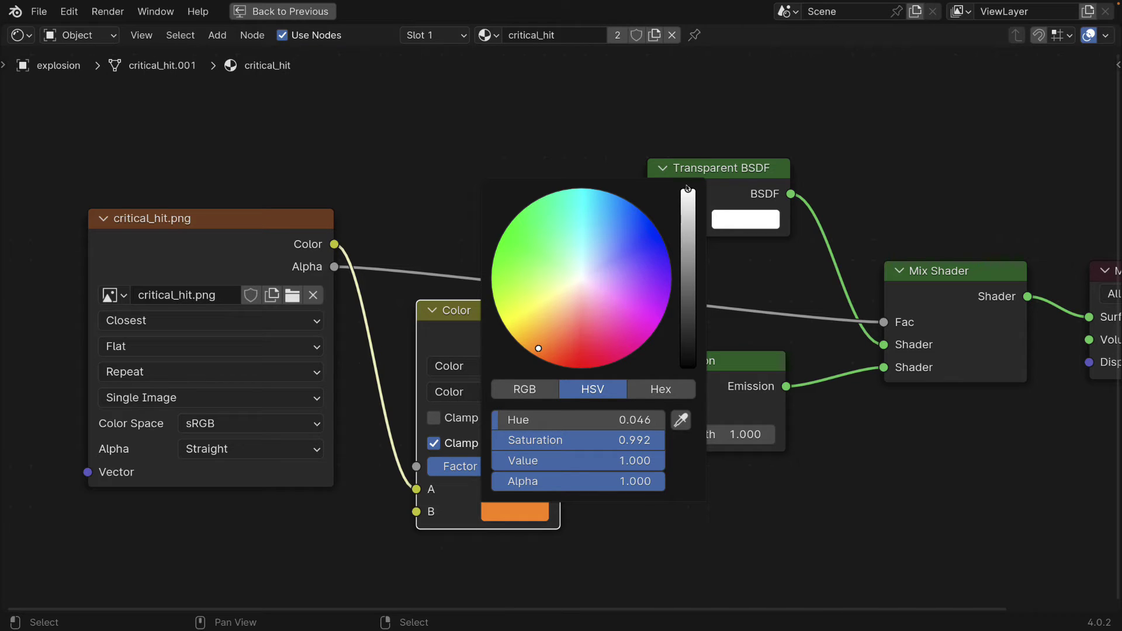
{"action": "left_click_drag", "start_coordinate": [539, 349], "coordinate": [541, 350]}
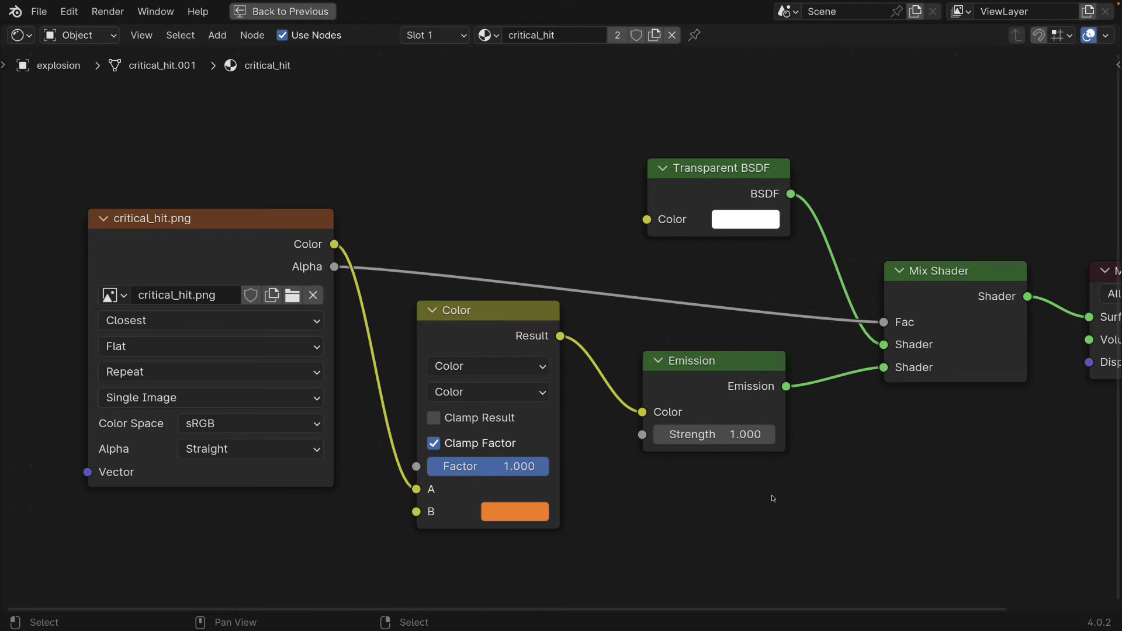
- Preview the texture and Color node outputs on the framed explosion particle, and undo the preview connection
{"action": "key", "text": "ctrl+space"}
{"action": "key", "text": "KP_Decimal"}
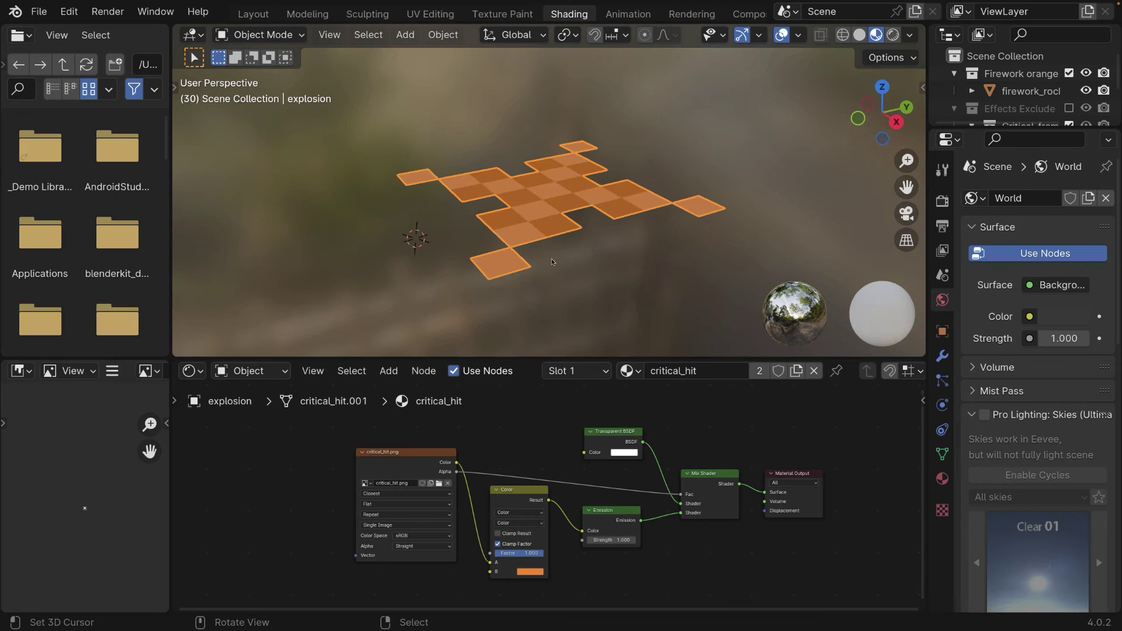
{"action": "middle_click_drag", "start_coordinate": [582, 211], "coordinate": [579, 225]}
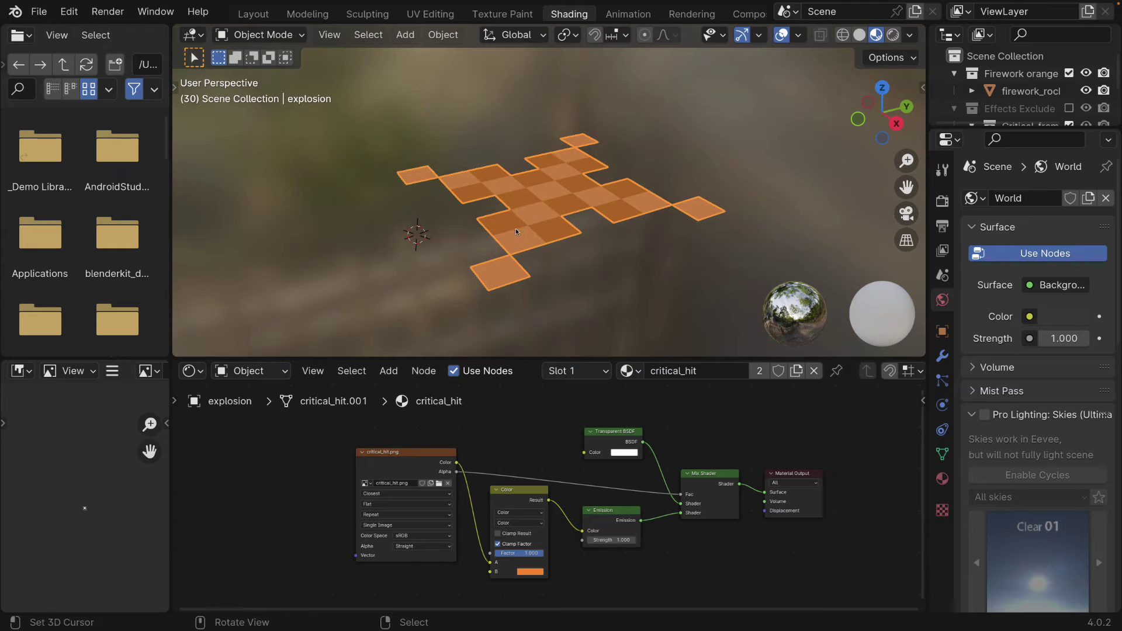
{"action": "left_click_drag", "start_coordinate": [456, 463], "coordinate": [681, 503]}
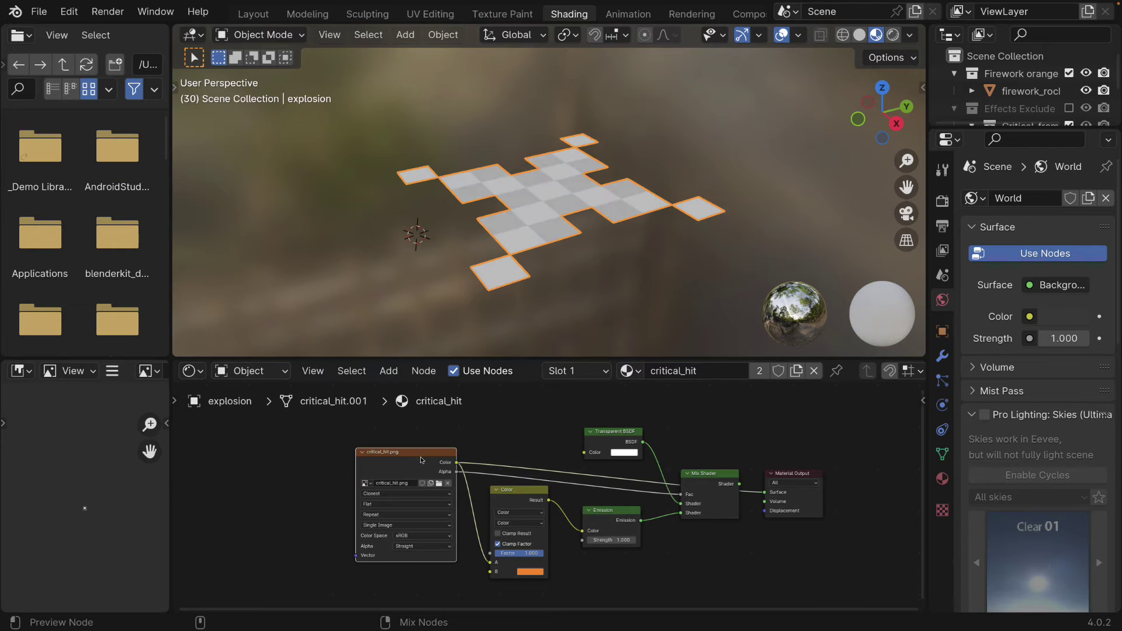
{"action": "left_click_drag", "start_coordinate": [548, 501], "coordinate": [681, 503]}
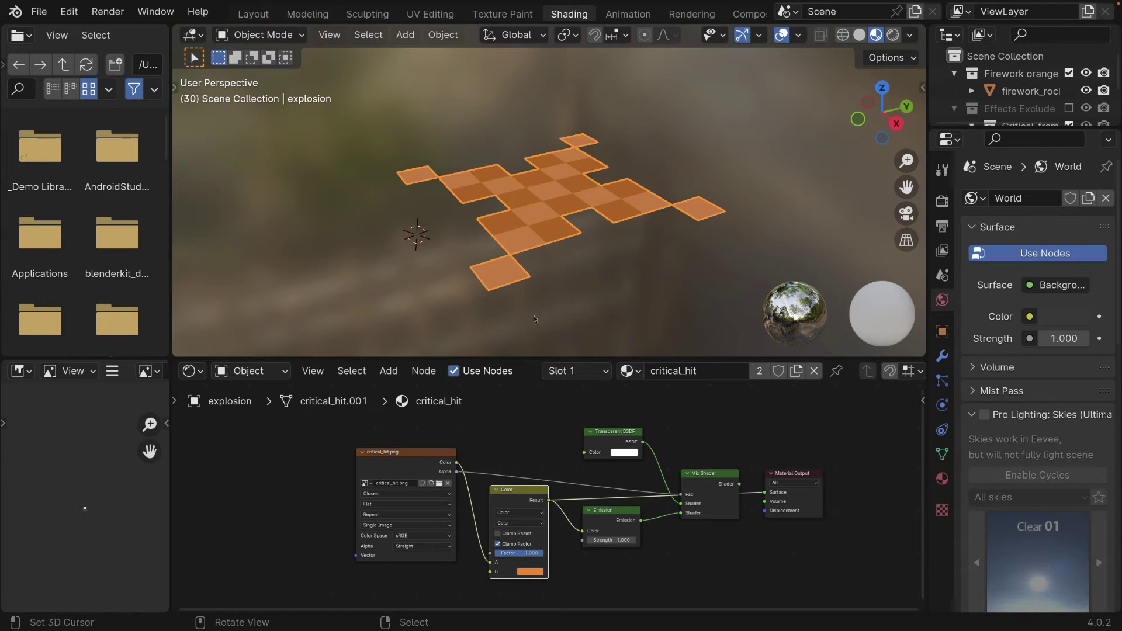
{"action": "key", "text": "ctrl+z"}
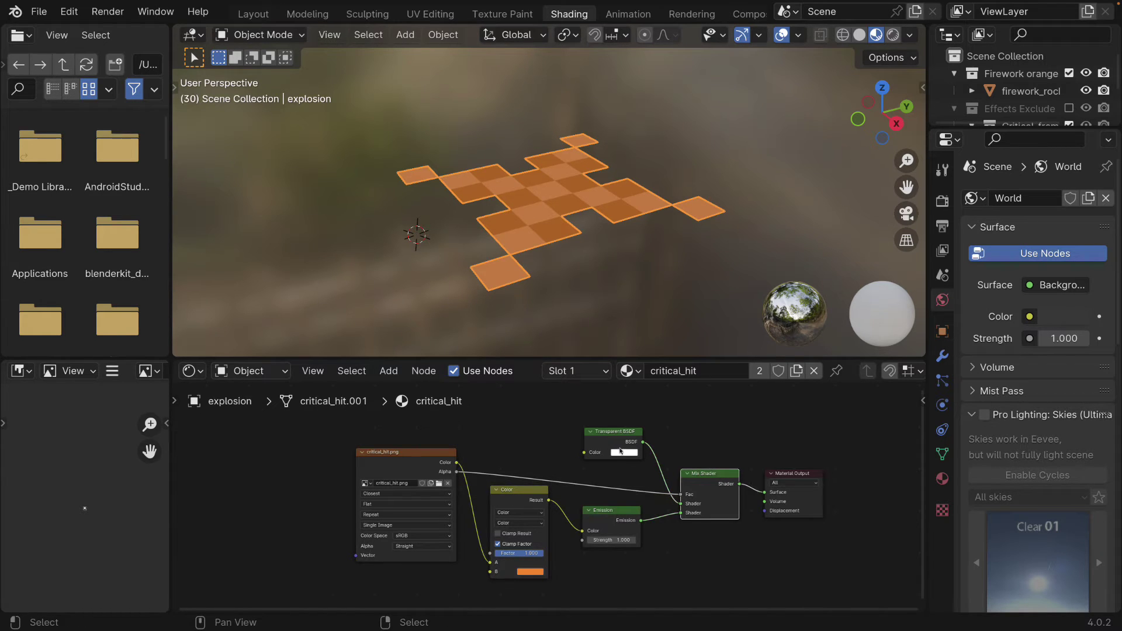
- Inspect the explosion particle's mesh in Edit Mode and return to Object Mode
{"action": "middle_click_drag", "start_coordinate": [585, 201], "coordinate": [573, 224]}
{"action": "key", "text": "Tab"}
{"action": "key", "text": "a"}
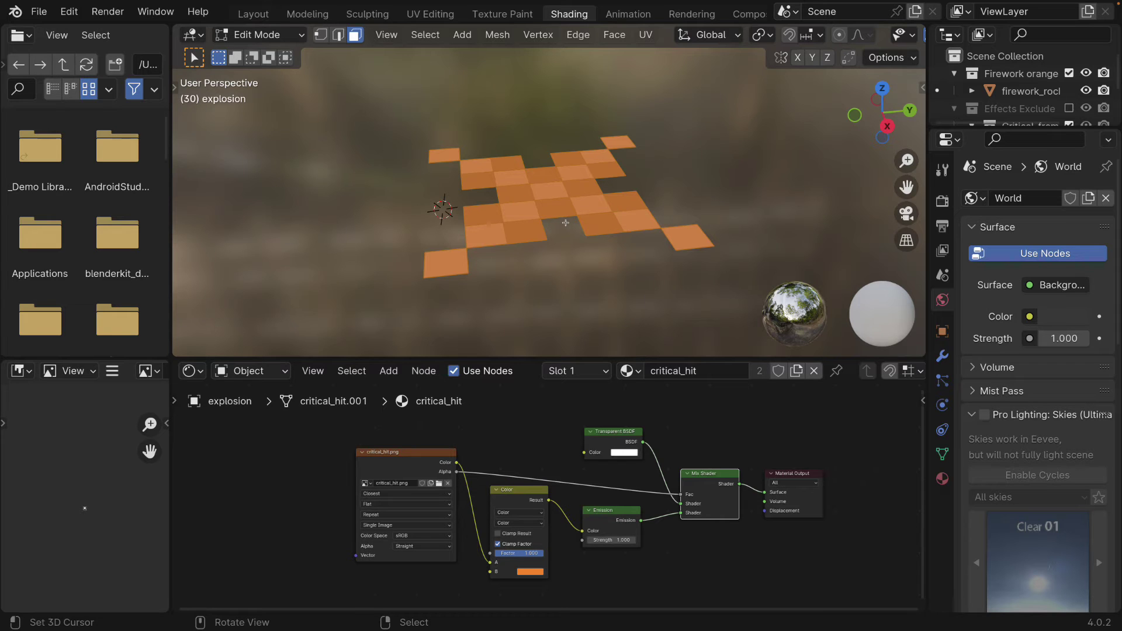
{"action": "key", "text": "Tab"}
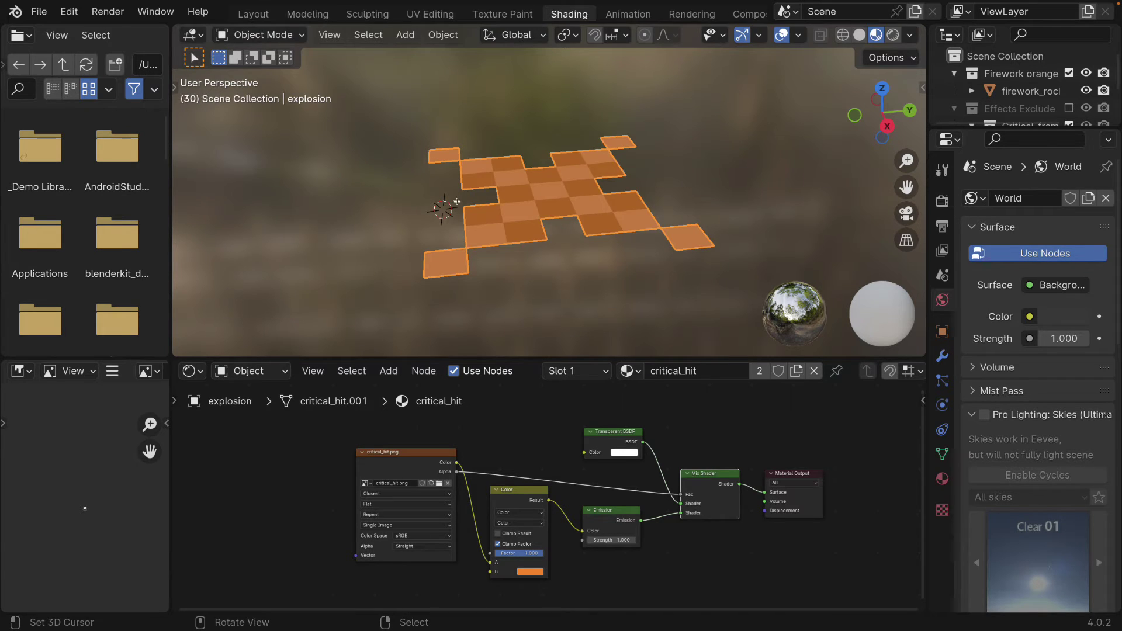
{"action": "key", "text": "Tab"}
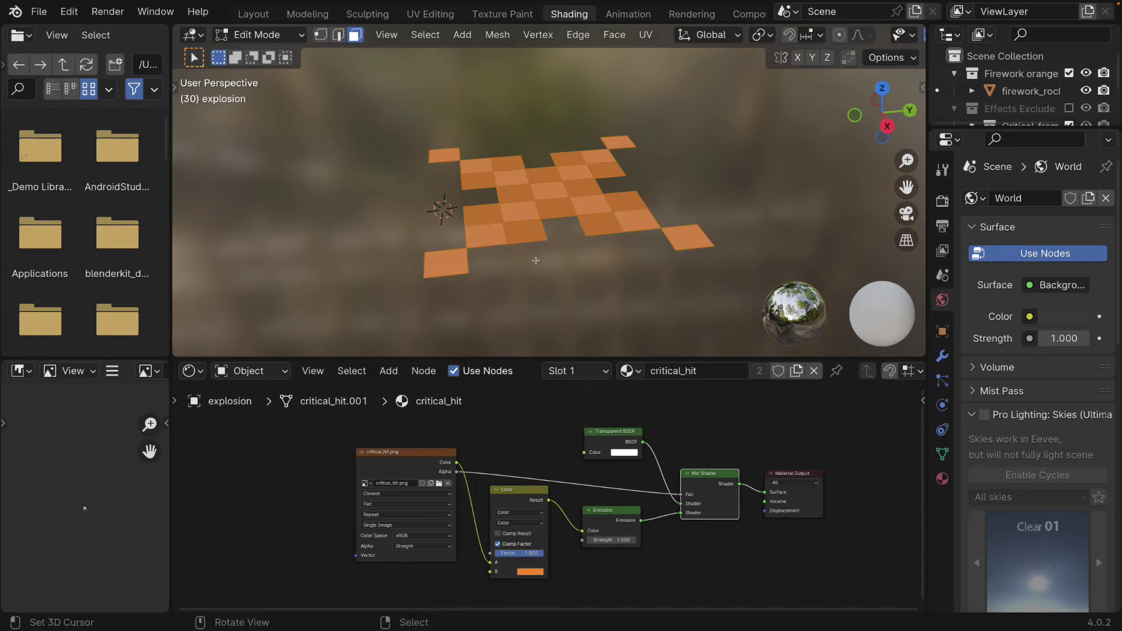
{"action": "key", "text": "Tab"}
- Delete the Transparent BSDF and dissolve the Mix Shader so the Emission node feeds the Material Output directly
{"action": "left_click", "coordinate": [636, 453]}
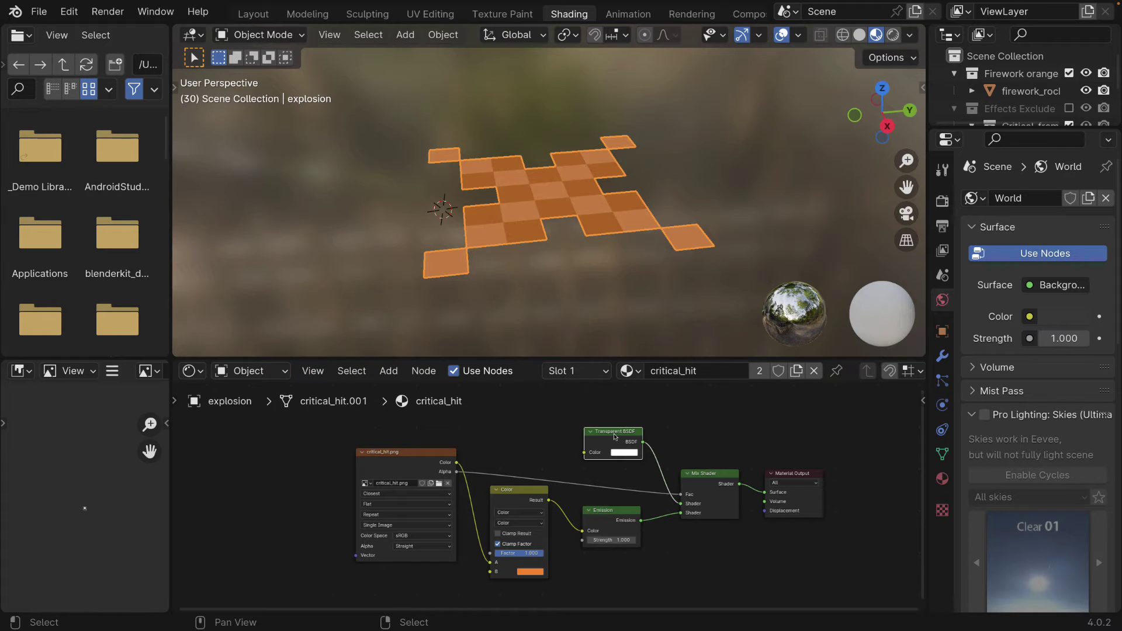
{"action": "key", "text": "x"}
{"action": "left_click", "coordinate": [709, 487]}
{"action": "key", "text": "ctrl+x"}
- Arrange the Color, Emission and Material Output nodes in a compact row beside the texture node
{"action": "left_click", "coordinate": [605, 516]}
{"action": "left_click_drag", "start_coordinate": [605, 516], "coordinate": [637, 488]}
{"action": "left_click_drag", "start_coordinate": [527, 496], "coordinate": [554, 477]}
{"action": "left_click_drag", "start_coordinate": [648, 484], "coordinate": [654, 476]}
{"action": "left_click_drag", "start_coordinate": [800, 478], "coordinate": [744, 479]}
{"action": "left_click", "coordinate": [661, 478]}
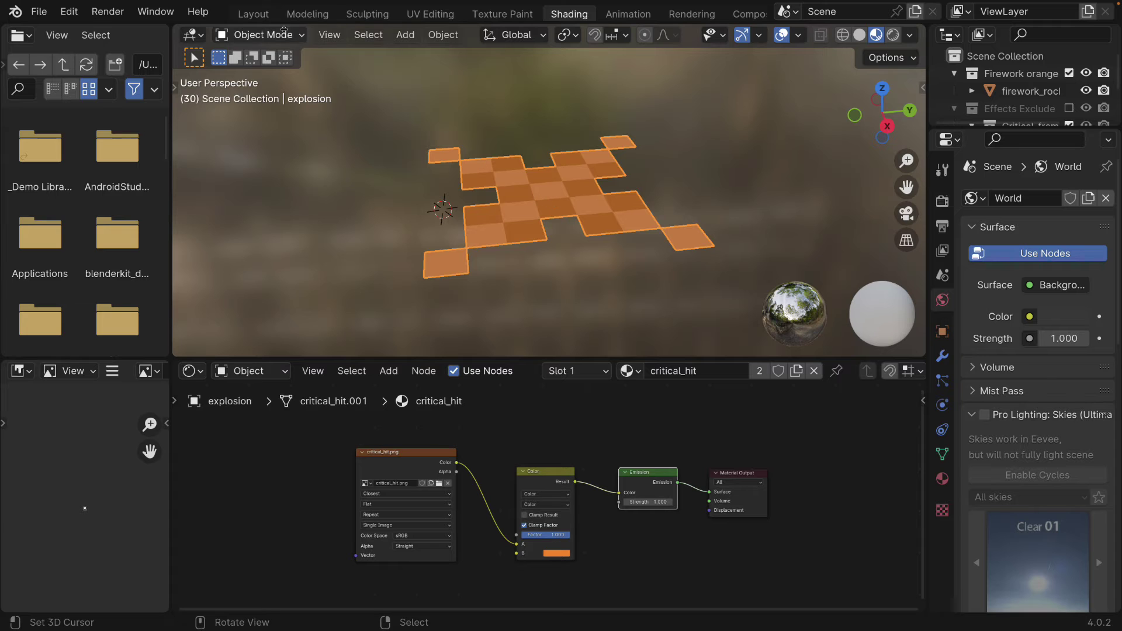
- Return to the Layout workspace and exclude the Critical_frame_1 collection from the view layer
{"action": "left_click", "coordinate": [256, 15]}
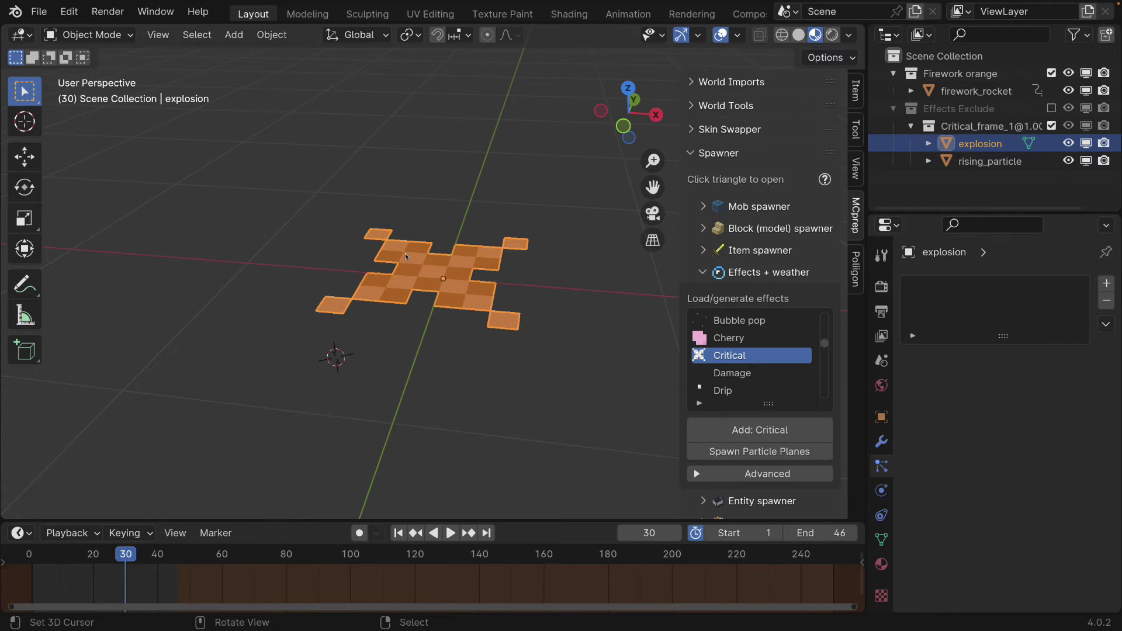
{"action": "key", "text": "KP_Divide"}
{"action": "key", "text": "KP_Divide"}
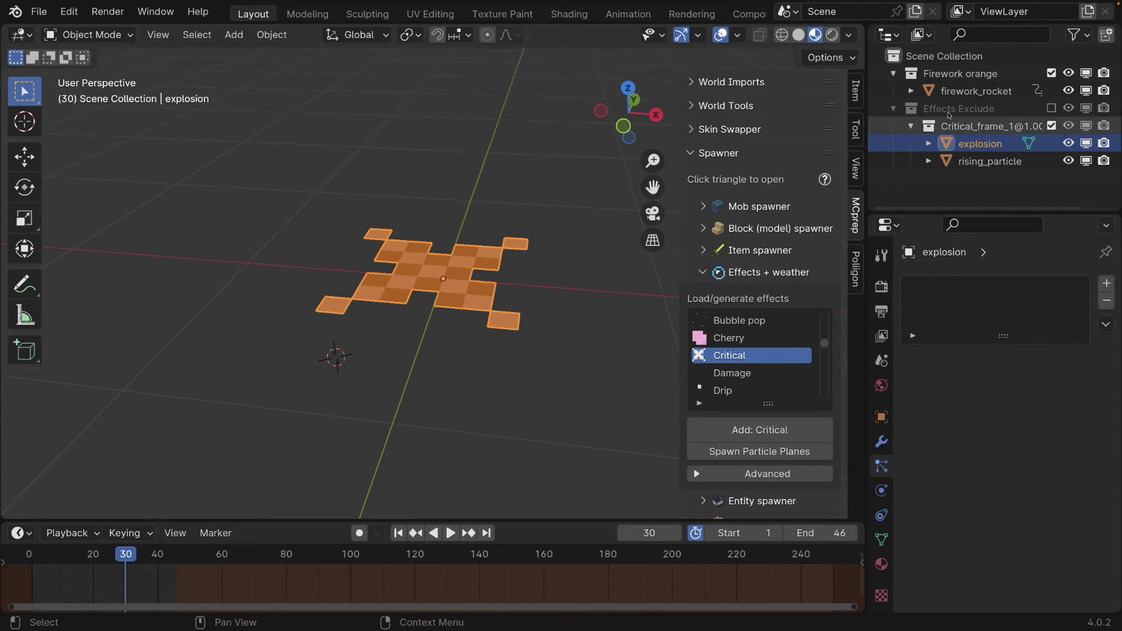
{"action": "left_click", "coordinate": [1052, 126]}
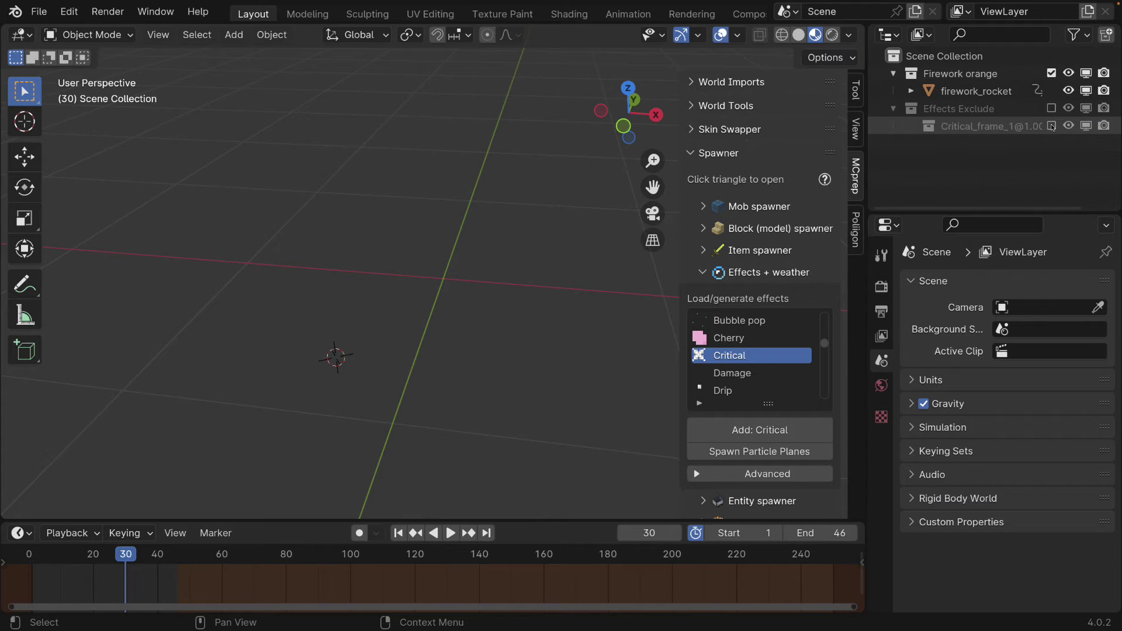
- Select the firework_rocket object and frame it in the viewport, viewed from near ground level
{"action": "left_click", "coordinate": [980, 92]}
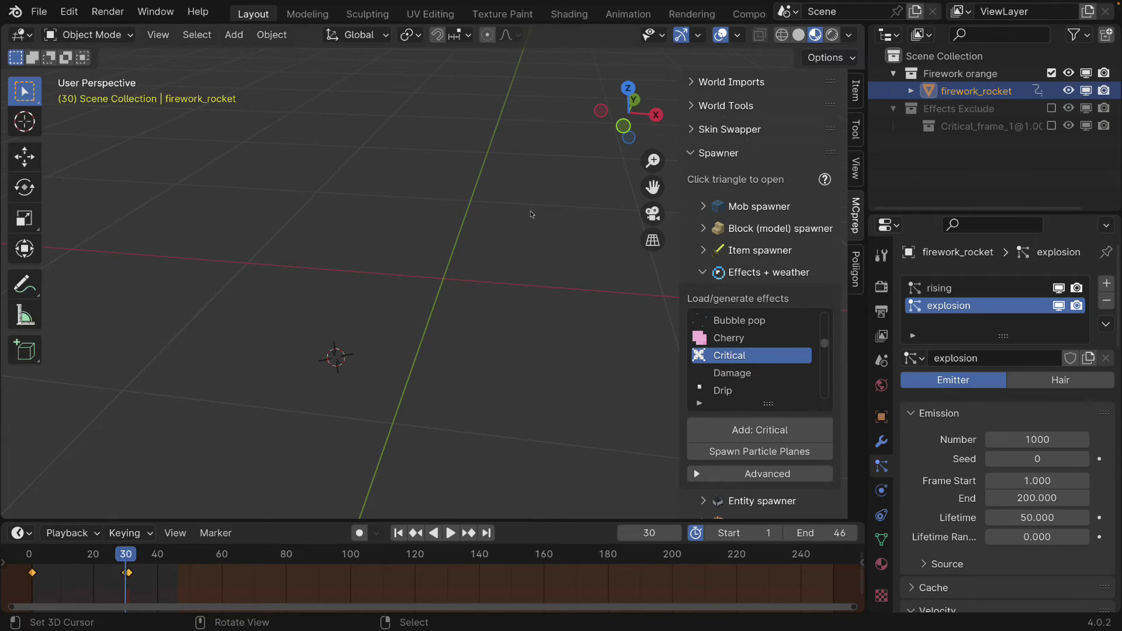
{"action": "left_click", "coordinate": [158, 34]}
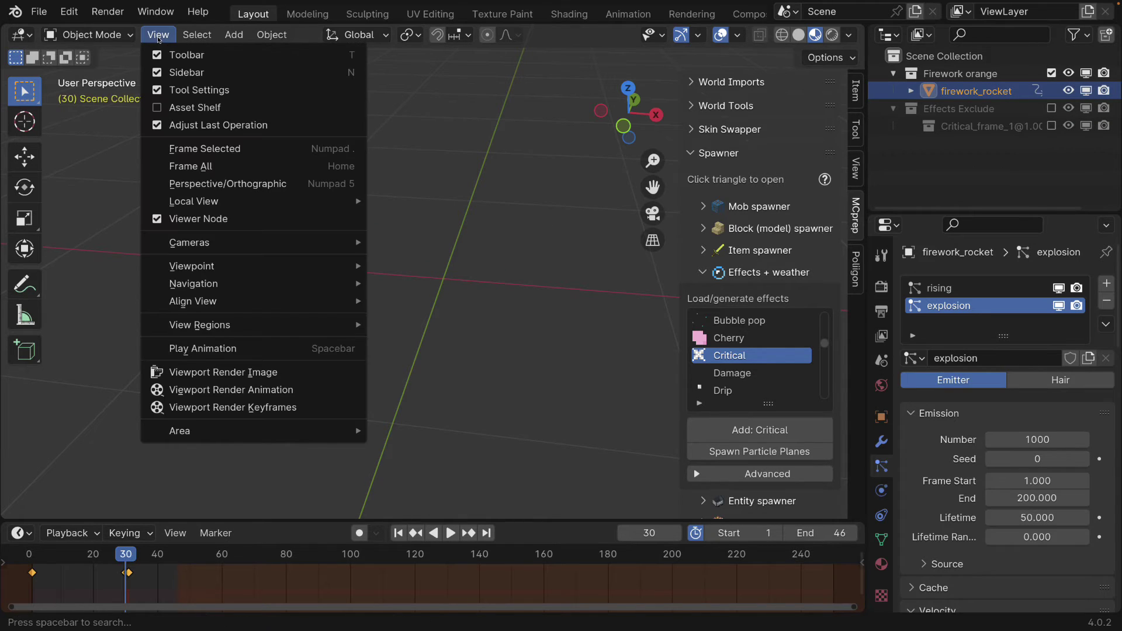
{"action": "left_click", "coordinate": [200, 146]}
{"action": "middle_click_drag", "start_coordinate": [313, 236], "coordinate": [363, 418]}
- Set the explosion particle system's normal velocity to 0 m/s and its velocity randomization to 10
{"action": "scroll", "coordinate": [948, 461], "scroll_direction": "down", "scroll_amount": 10}
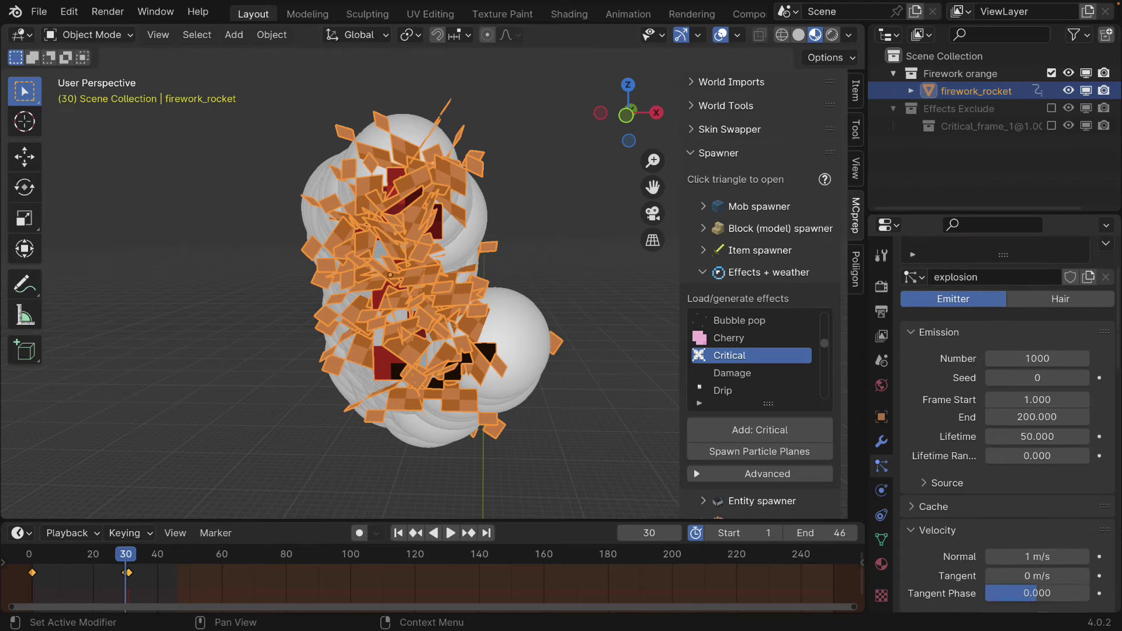
{"action": "scroll", "coordinate": [959, 441], "scroll_direction": "up", "scroll_amount": 10}
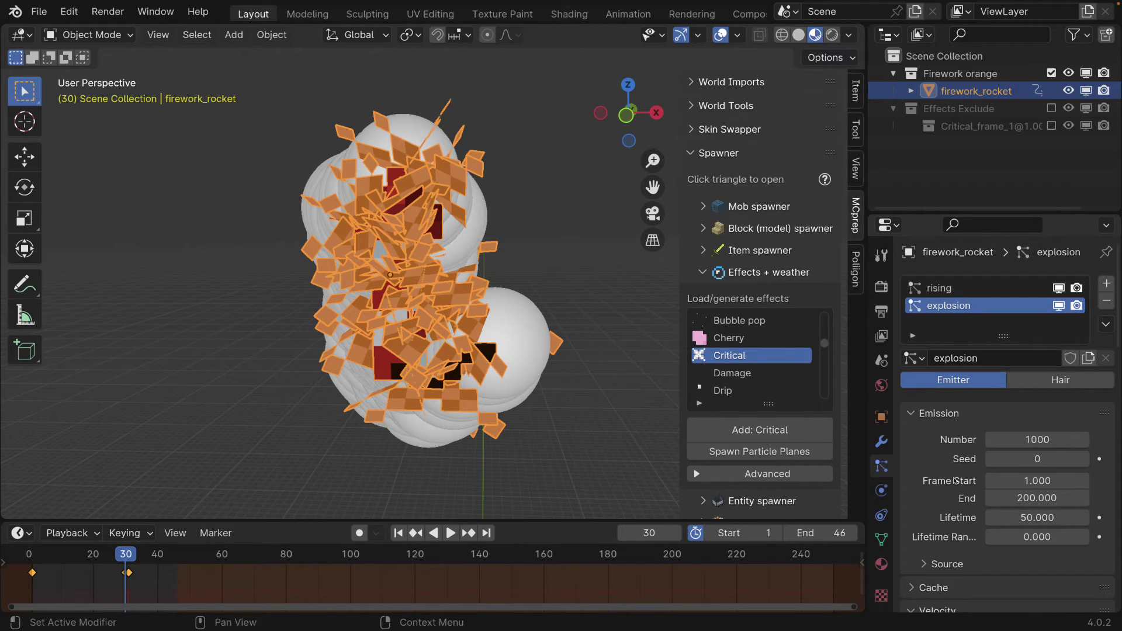
{"action": "scroll", "coordinate": [955, 485], "scroll_direction": "down", "scroll_amount": 6}
{"action": "scroll", "coordinate": [955, 485], "scroll_direction": "down", "scroll_amount": 6}
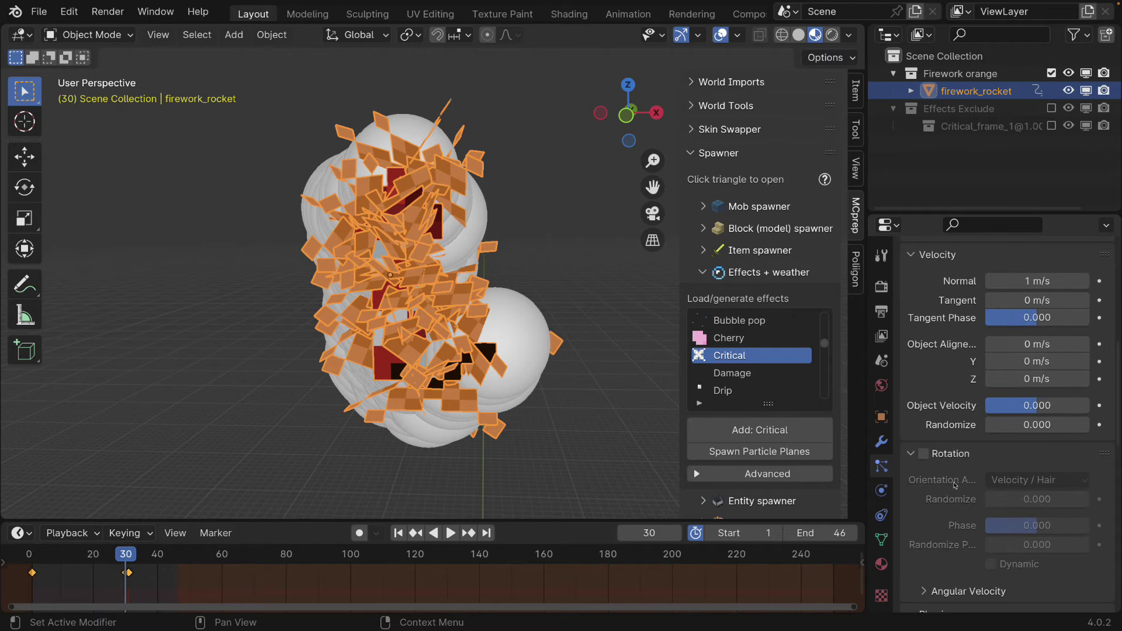
{"action": "scroll", "coordinate": [958, 301], "scroll_direction": "up", "scroll_amount": 2}
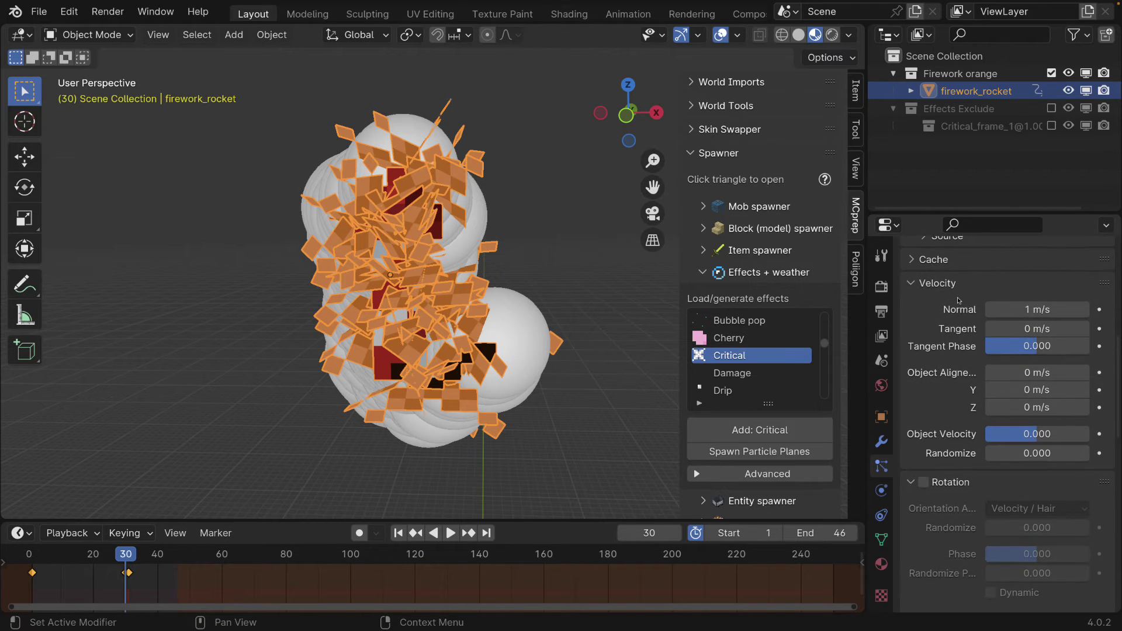
{"action": "left_click", "coordinate": [1026, 310]}
{"action": "type", "text": "0"}
{"action": "key", "text": "Return"}
{"action": "left_click", "coordinate": [1037, 453]}
{"action": "type", "text": "10"}
{"action": "key", "text": "Return"}
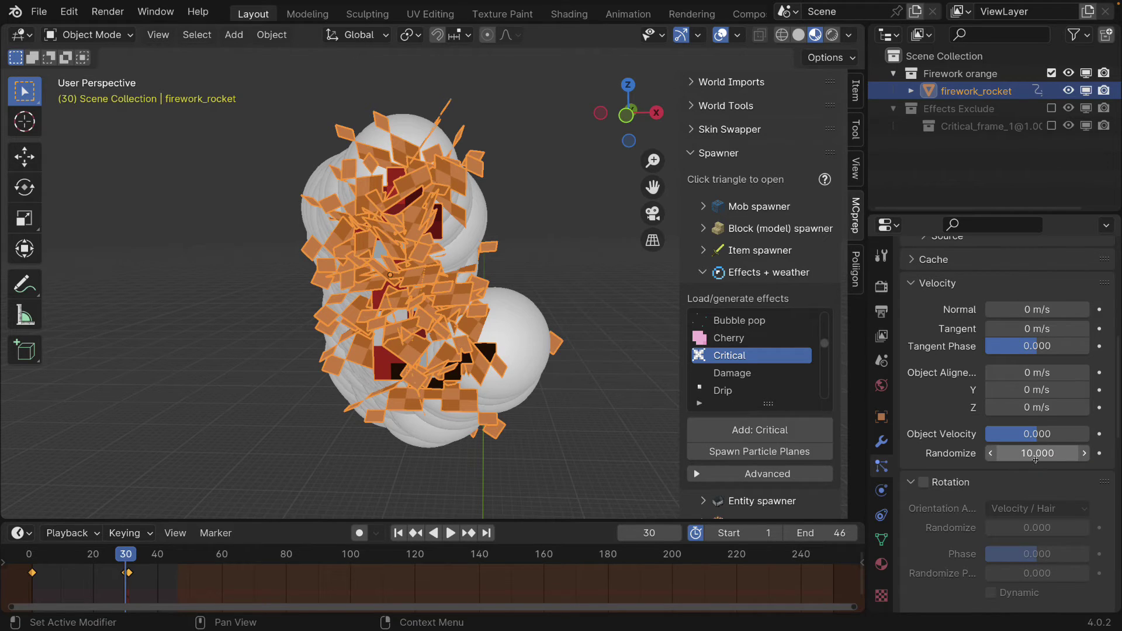
- Set the explosion system's emission to start and end at frame 30, with a lifetime randomness of 1
{"action": "scroll", "coordinate": [982, 433], "scroll_direction": "up", "scroll_amount": 10}
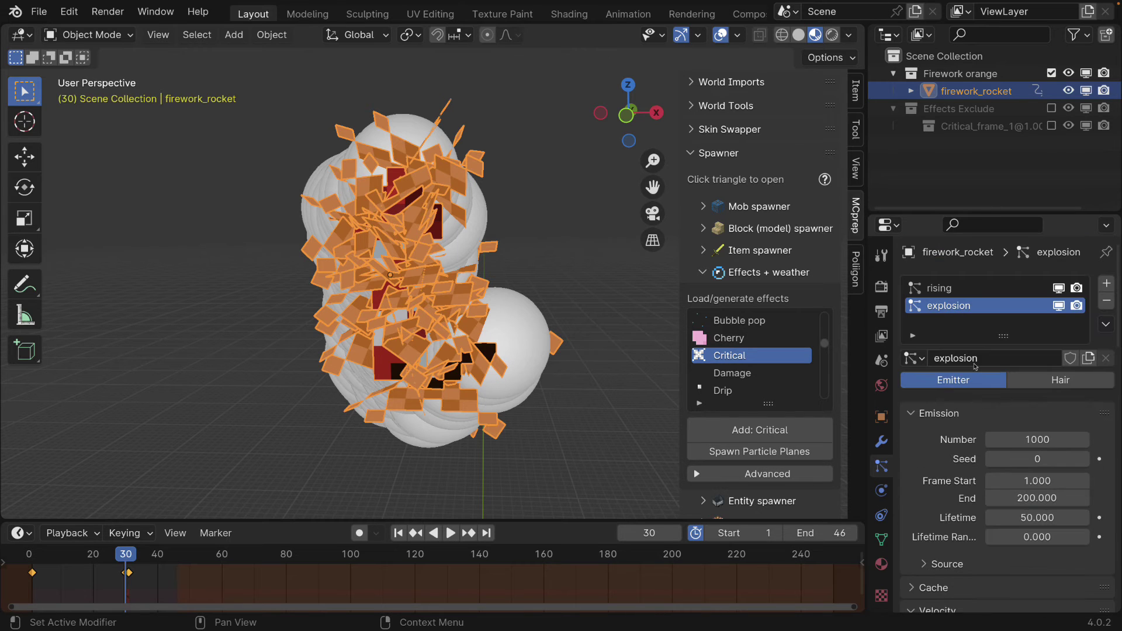
{"action": "left_click", "coordinate": [1017, 478]}
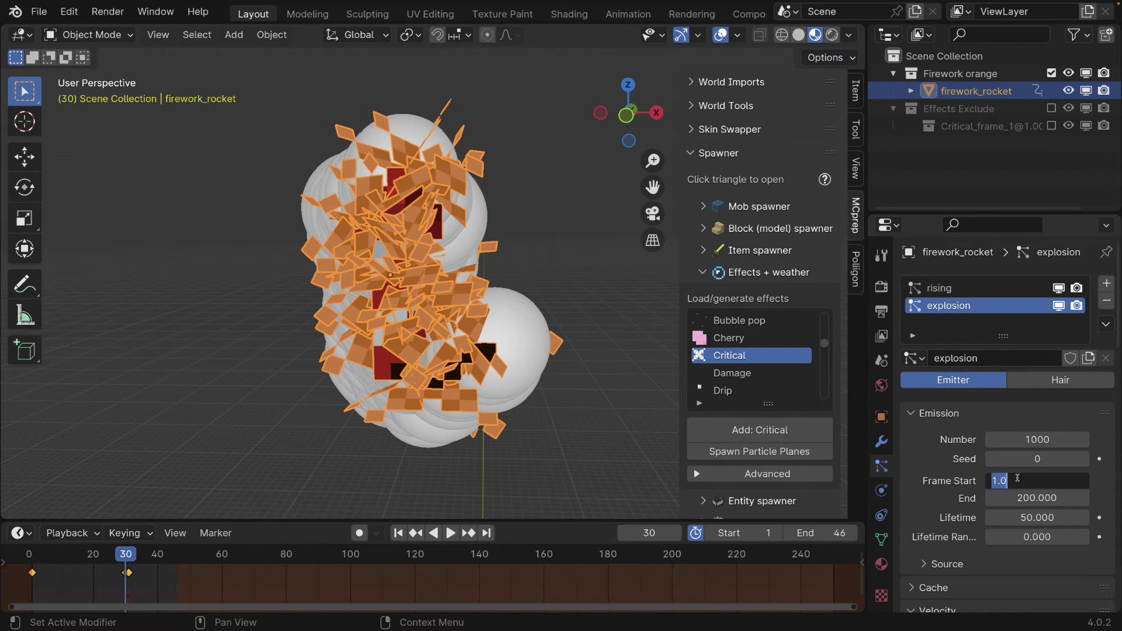
{"action": "type", "text": "30"}
{"action": "key", "text": "Tab"}
{"action": "type", "text": "30"}
{"action": "key", "text": "Return"}
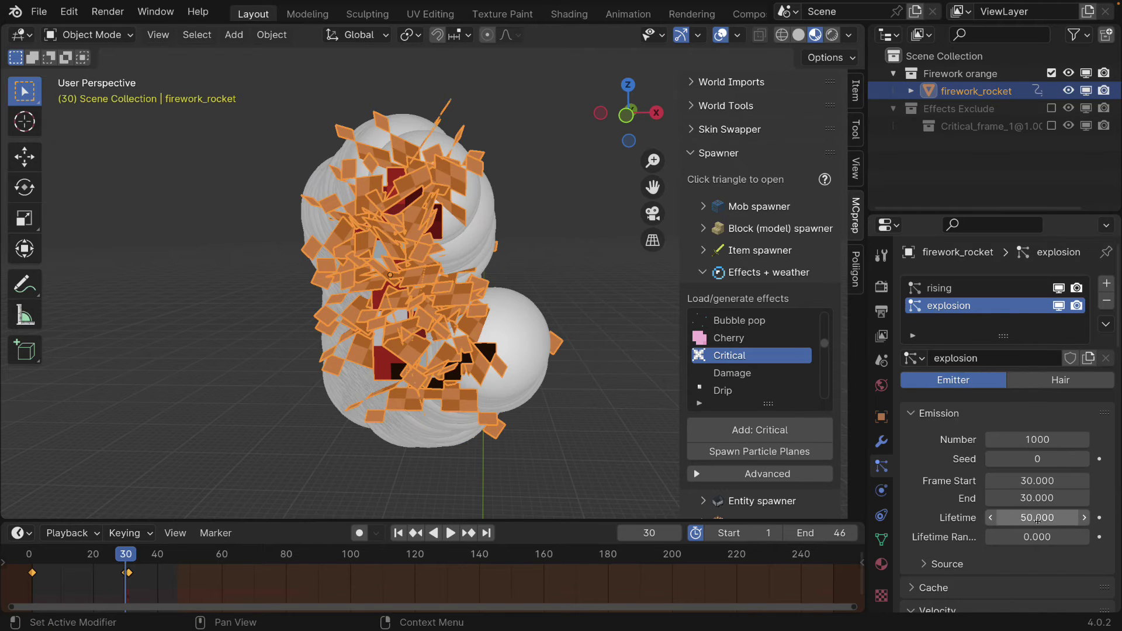
{"action": "left_click", "coordinate": [1024, 539]}
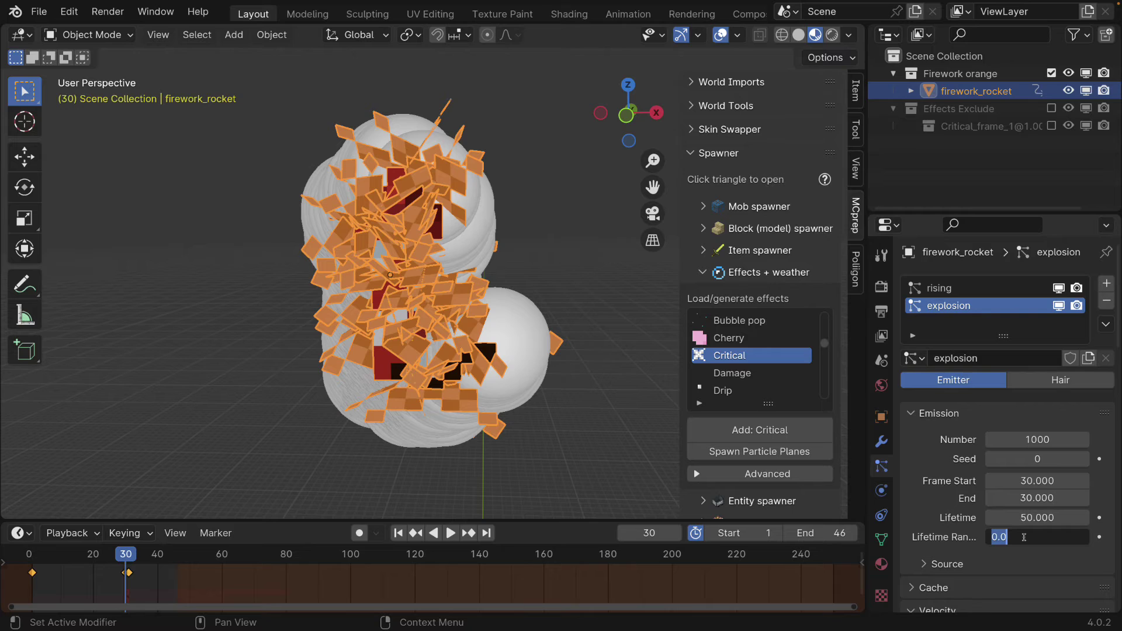
{"action": "type", "text": "1"}
{"action": "key", "text": "Return"}
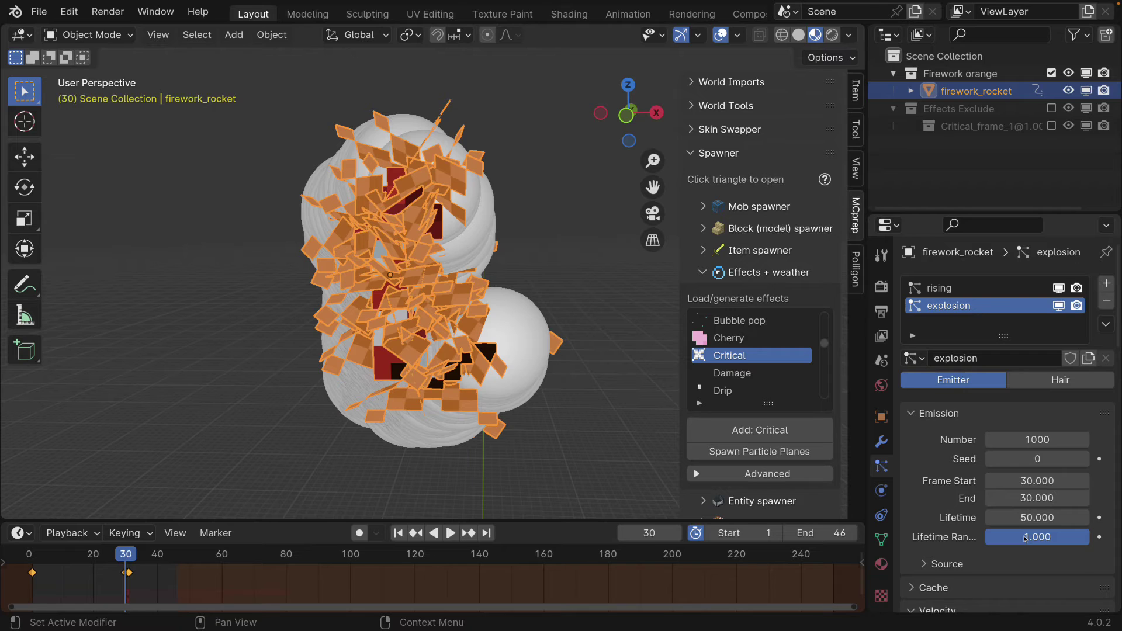
- Render the explosion particles as an object, using firework_rocket as the instance object
{"action": "scroll", "coordinate": [963, 490], "scroll_direction": "down", "scroll_amount": 3}
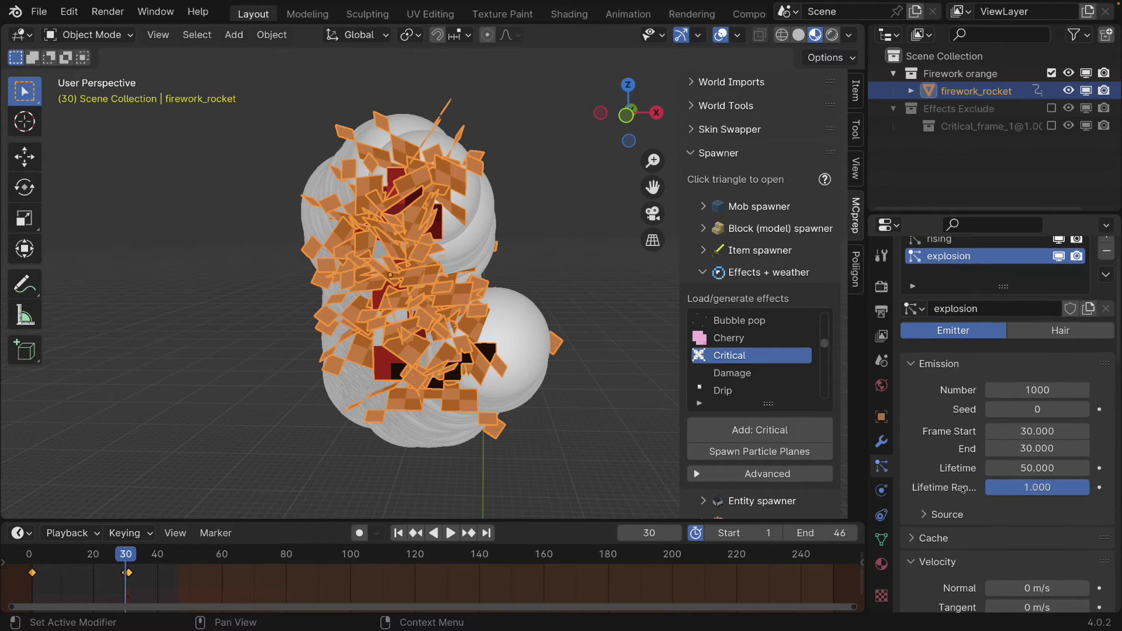
{"action": "scroll", "coordinate": [962, 489], "scroll_direction": "down", "scroll_amount": 1}
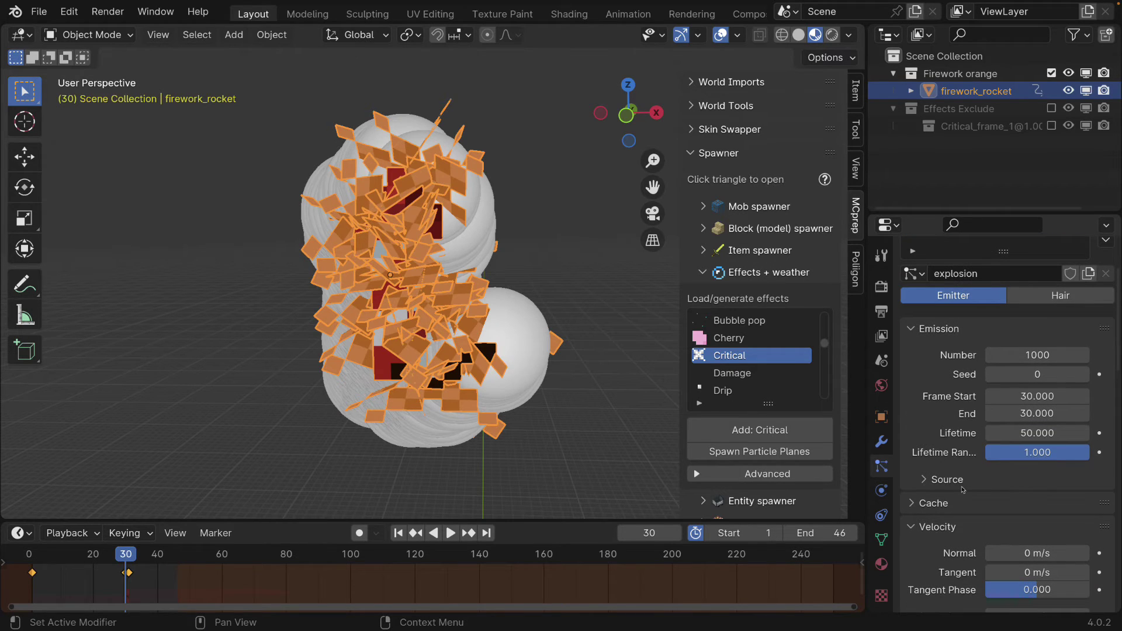
{"action": "scroll", "coordinate": [962, 489], "scroll_direction": "down", "scroll_amount": 14}
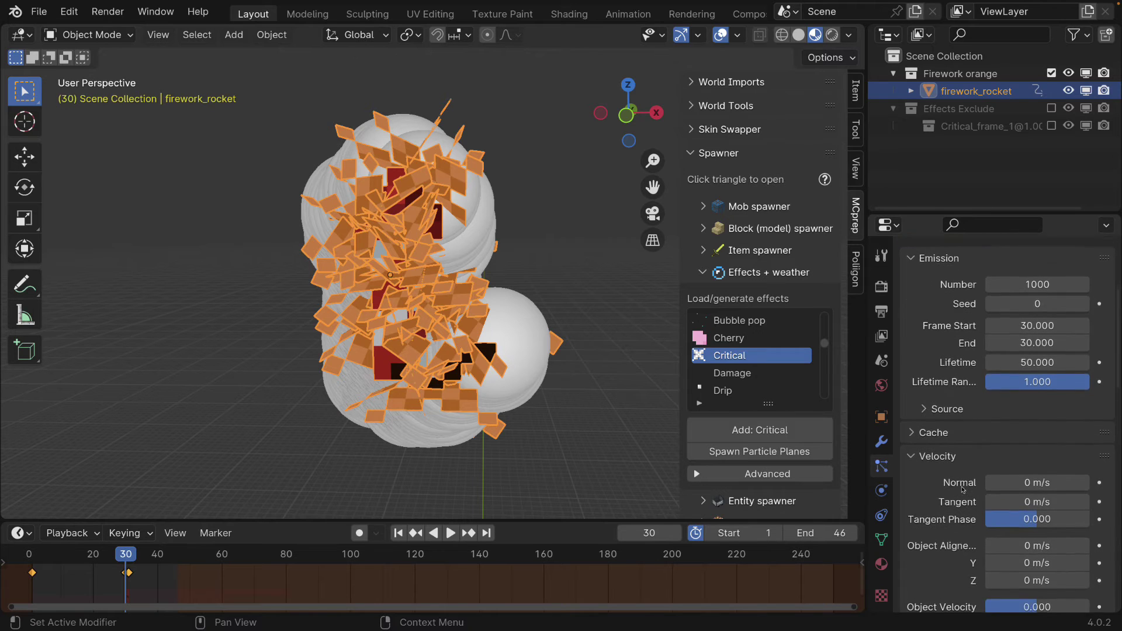
{"action": "scroll", "coordinate": [962, 489], "scroll_direction": "down", "scroll_amount": 10}
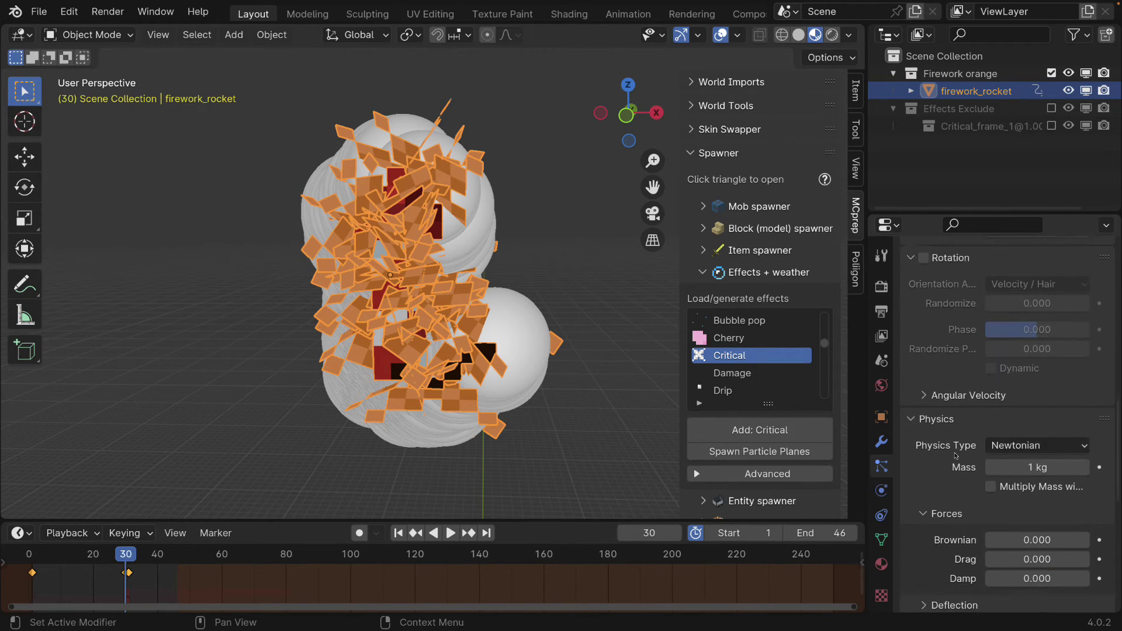
{"action": "scroll", "coordinate": [956, 455], "scroll_direction": "down", "scroll_amount": 2}
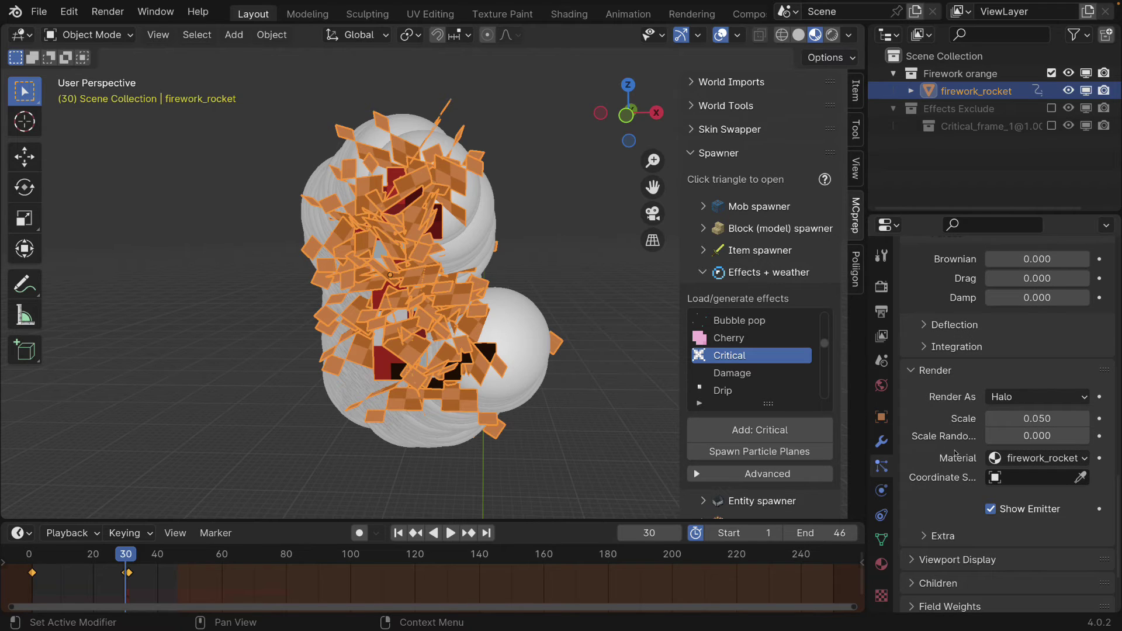
{"action": "left_click", "coordinate": [1008, 399]}
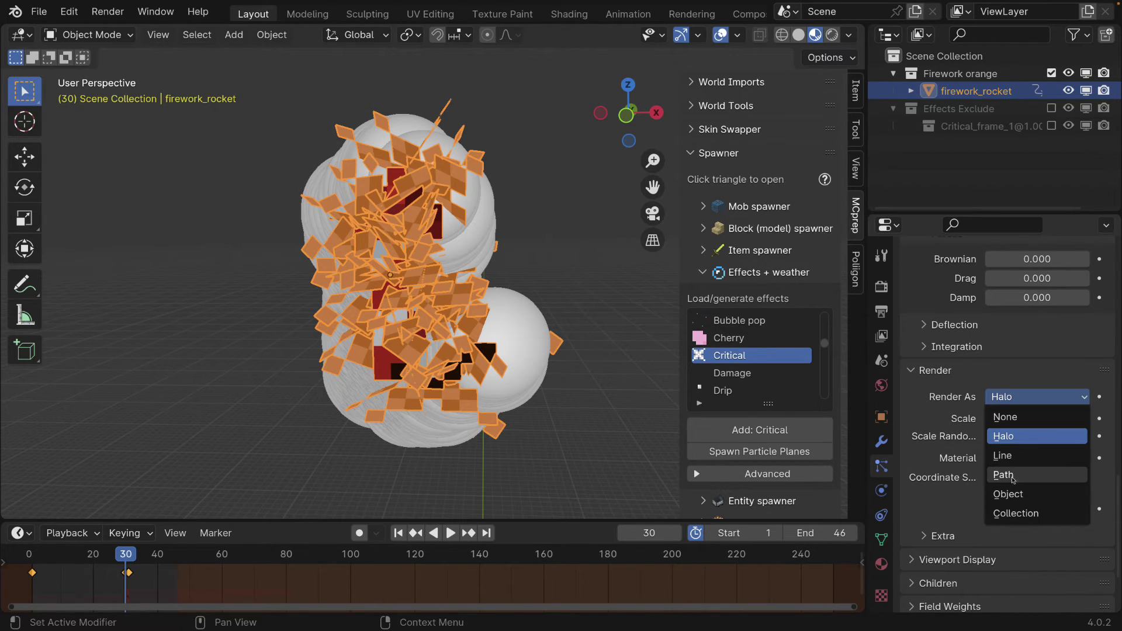
{"action": "left_click", "coordinate": [1014, 493]}
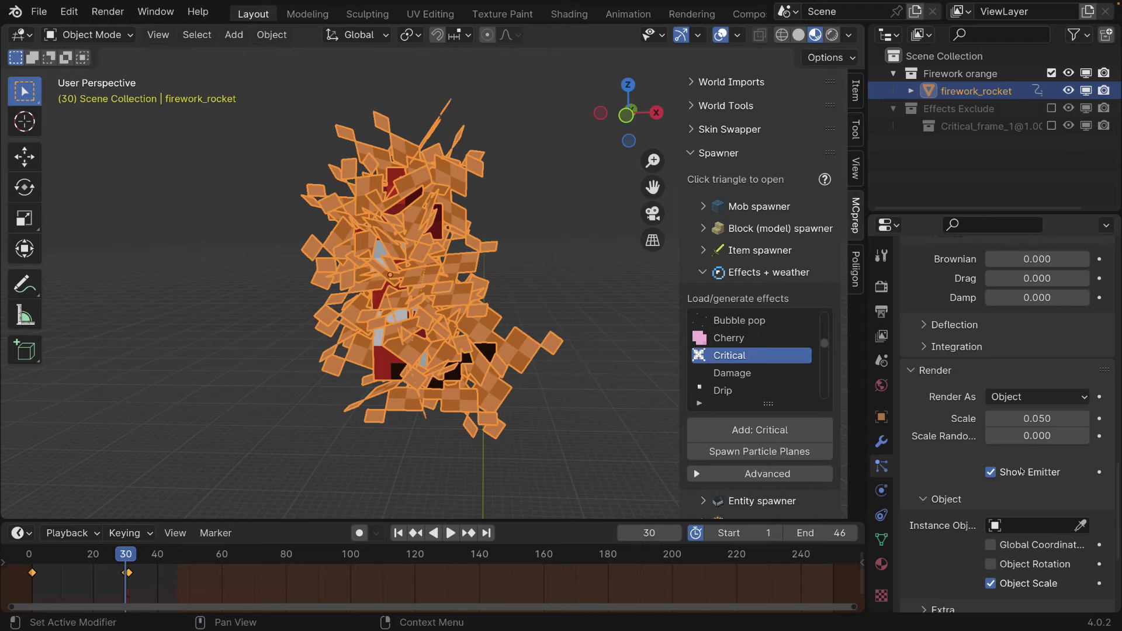
{"action": "left_click", "coordinate": [1029, 526]}
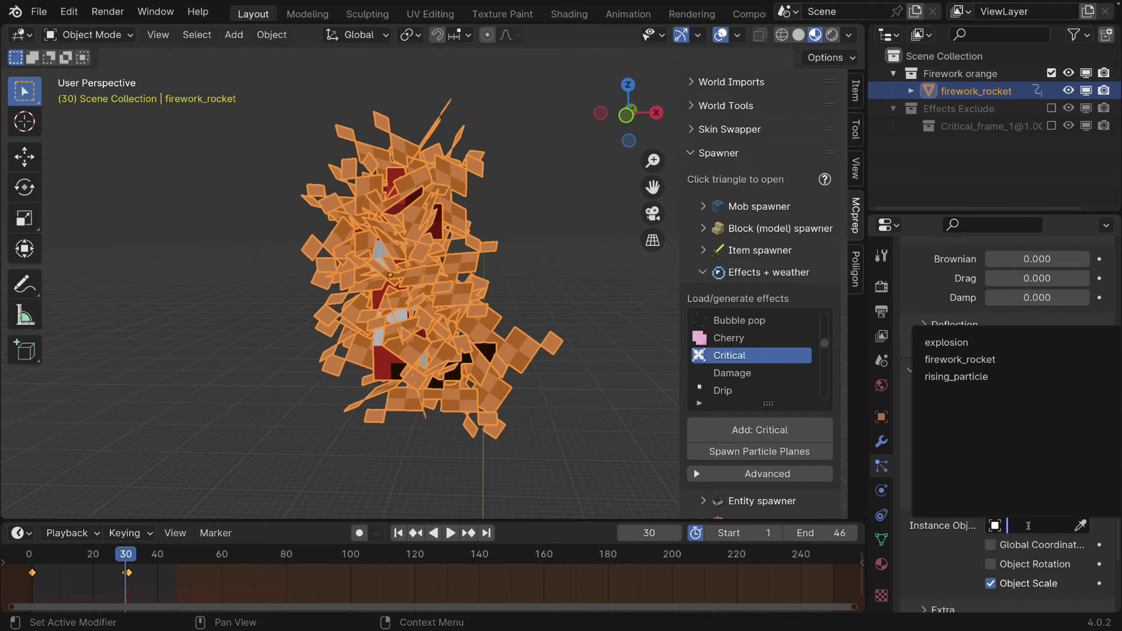
{"action": "left_click", "coordinate": [972, 360]}
- Play back the firework animation and extend the preview range to end at frame 80
{"action": "left_click", "coordinate": [882, 564]}
{"action": "key", "text": "space"}
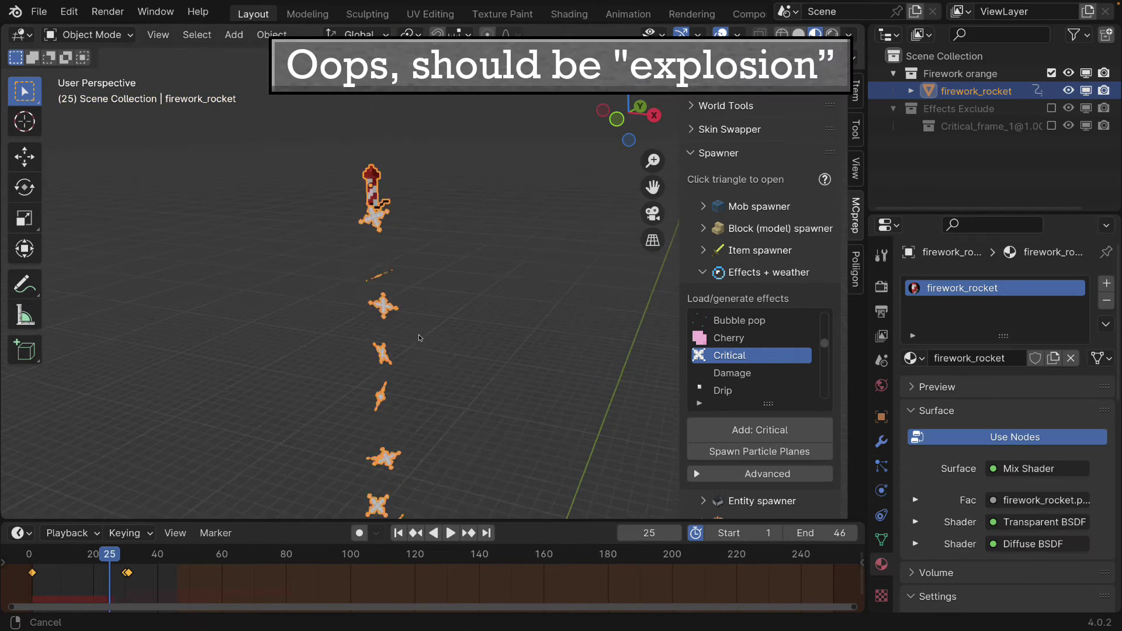
{"action": "key", "text": "space"}
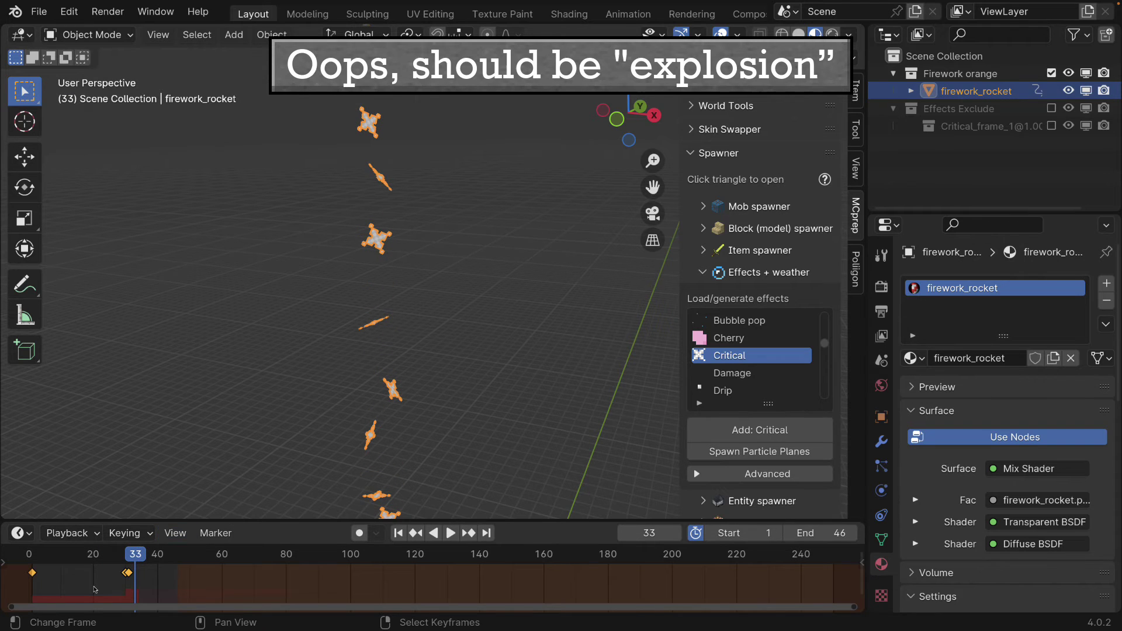
{"action": "key", "text": "b"}
{"action": "mouse_move", "coordinate": [33, 567]}
{"action": "left_mouse_down"}
{"action": "mouse_move", "coordinate": [200, 601]}
{"action": "mouse_move", "coordinate": [286, 600]}
{"action": "left_mouse_up"}
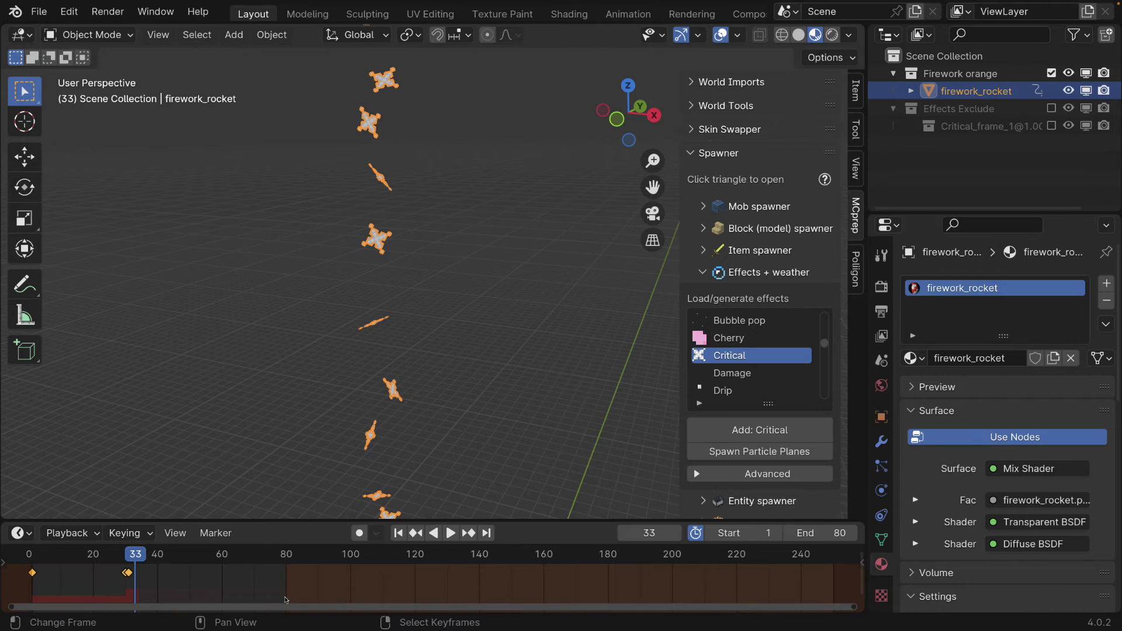
- Play the animation over the longer range and scrub to frame 32 to check the explosion
{"action": "scroll", "coordinate": [452, 205], "scroll_direction": "down", "scroll_amount": 6}
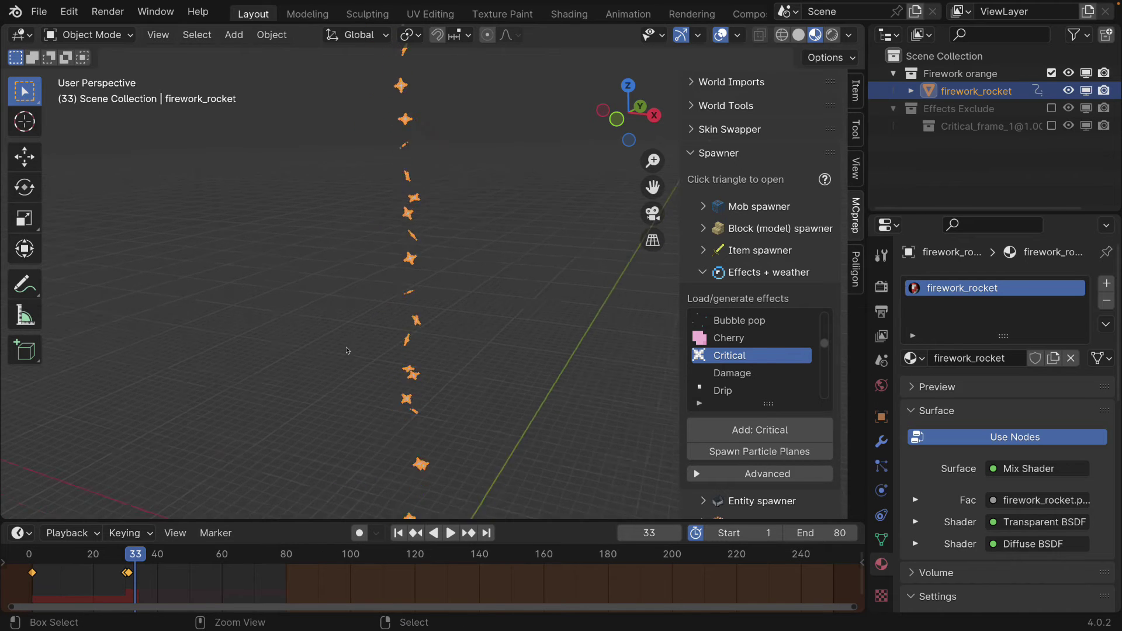
{"action": "scroll", "coordinate": [452, 205], "scroll_direction": "up", "scroll_amount": 2}
{"action": "key", "text": "space"}
{"action": "key", "text": "space"}
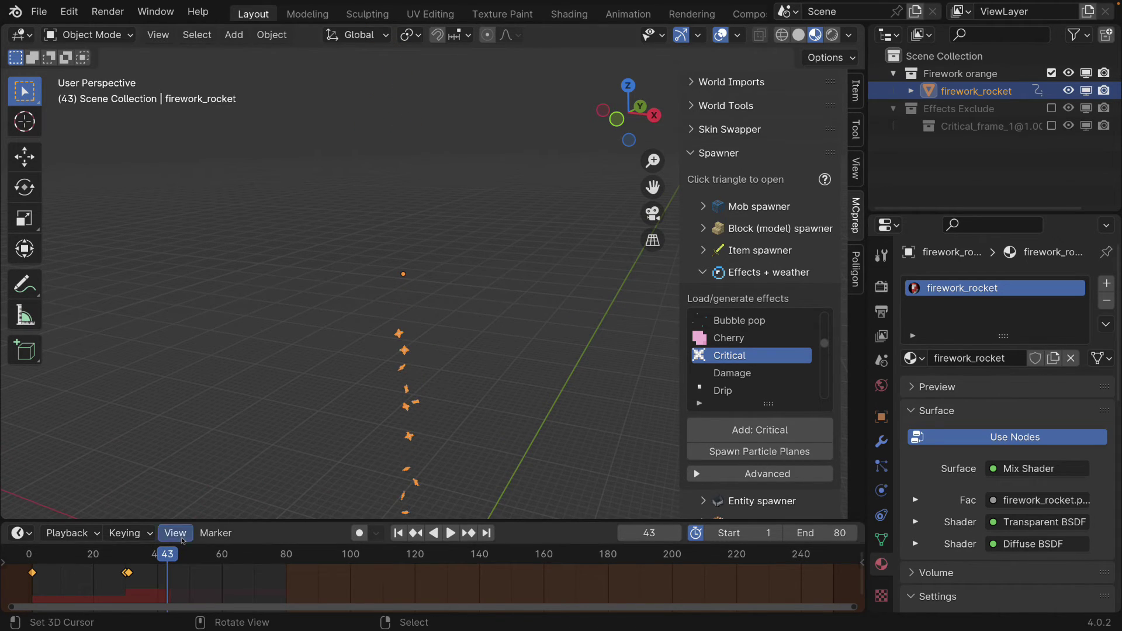
{"action": "left_click_drag", "start_coordinate": [124, 554], "coordinate": [131, 554]}
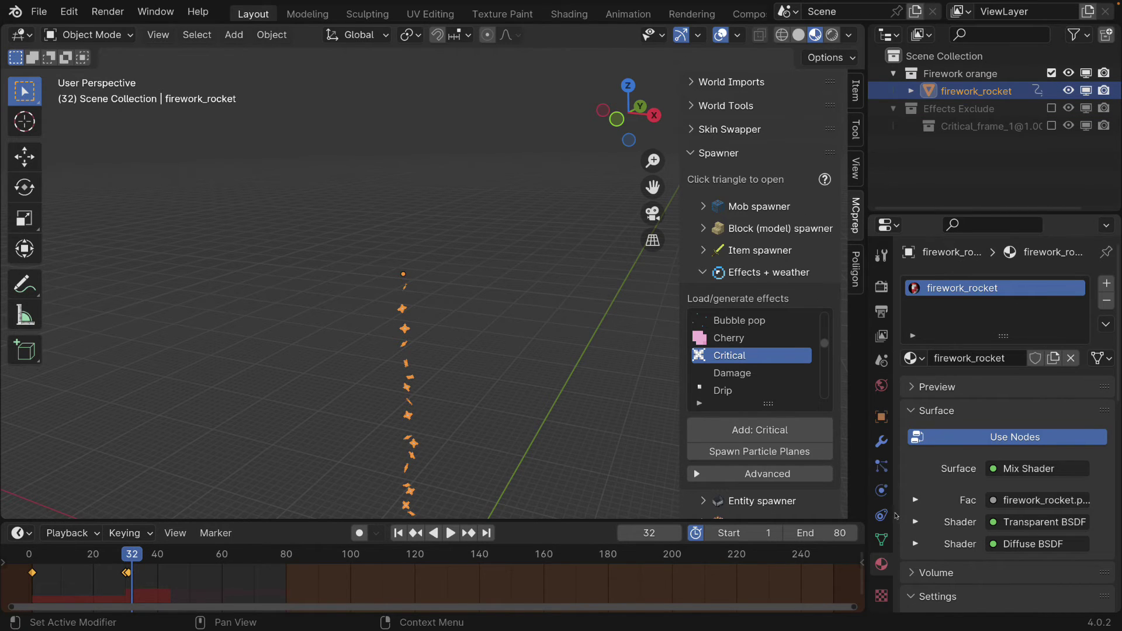
- Keep firework_rocket as the explosion system's instance object and set the particle render scale to 0.5
{"action": "left_click", "coordinate": [881, 466]}
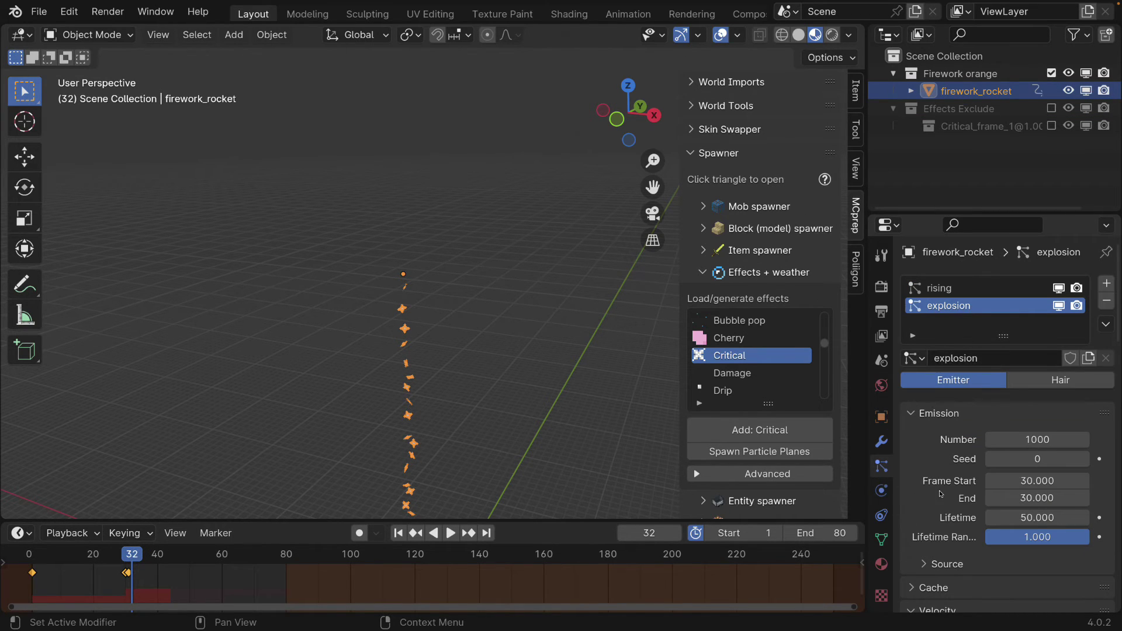
{"action": "scroll", "coordinate": [941, 494], "scroll_direction": "down", "scroll_amount": 15}
{"action": "scroll", "coordinate": [941, 494], "scroll_direction": "up", "scroll_amount": 1}
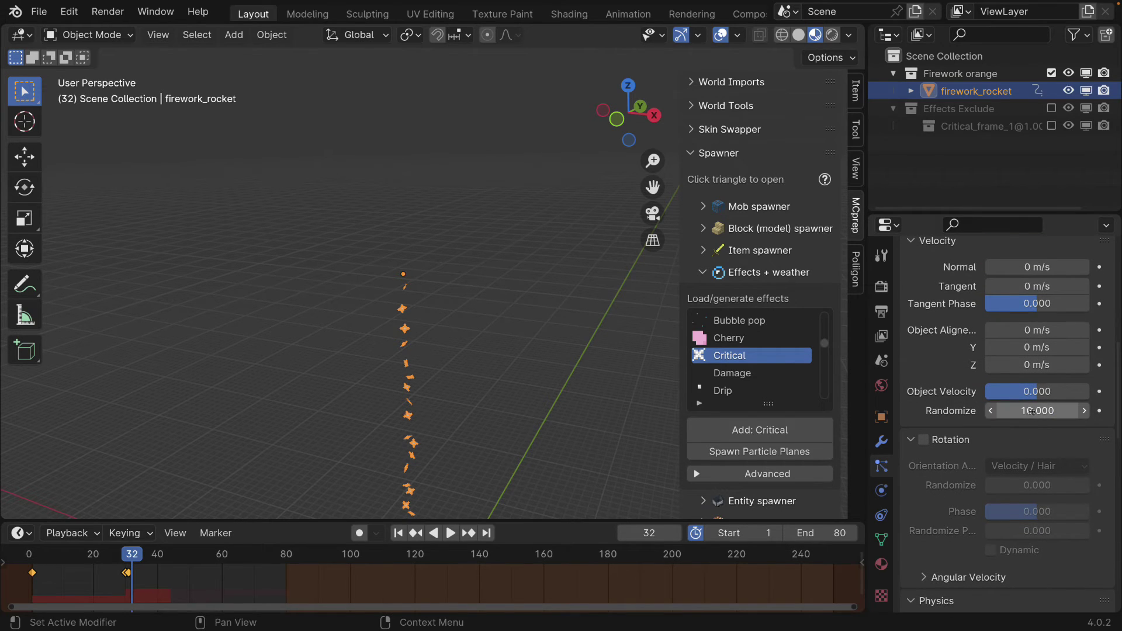
{"action": "scroll", "coordinate": [981, 423], "scroll_direction": "down", "scroll_amount": 12}
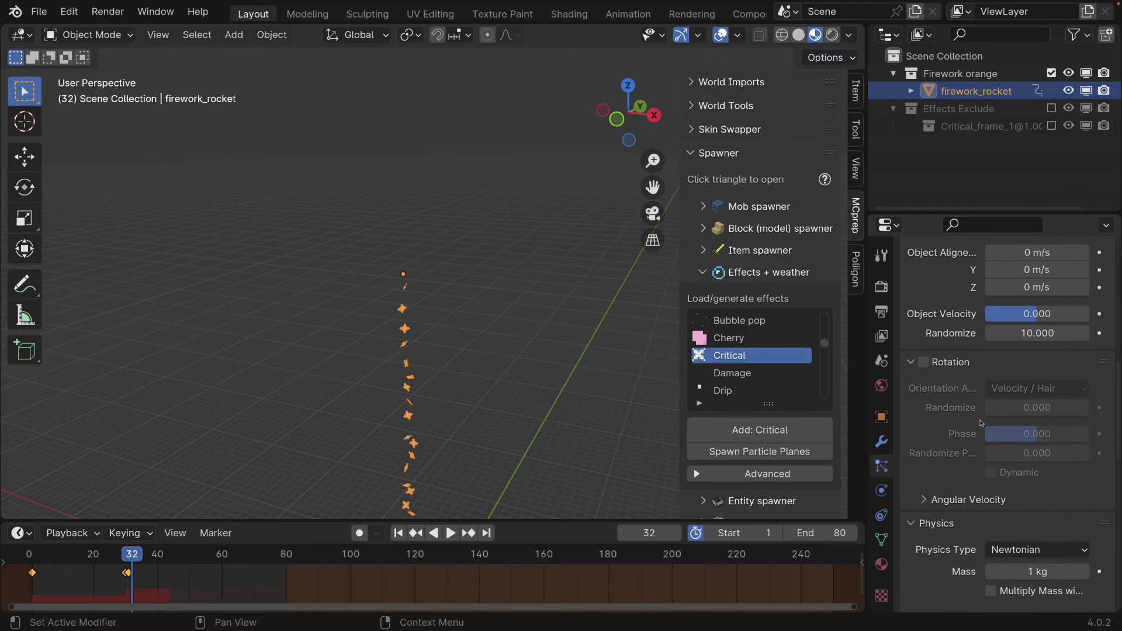
{"action": "scroll", "coordinate": [982, 423], "scroll_direction": "down", "scroll_amount": 15}
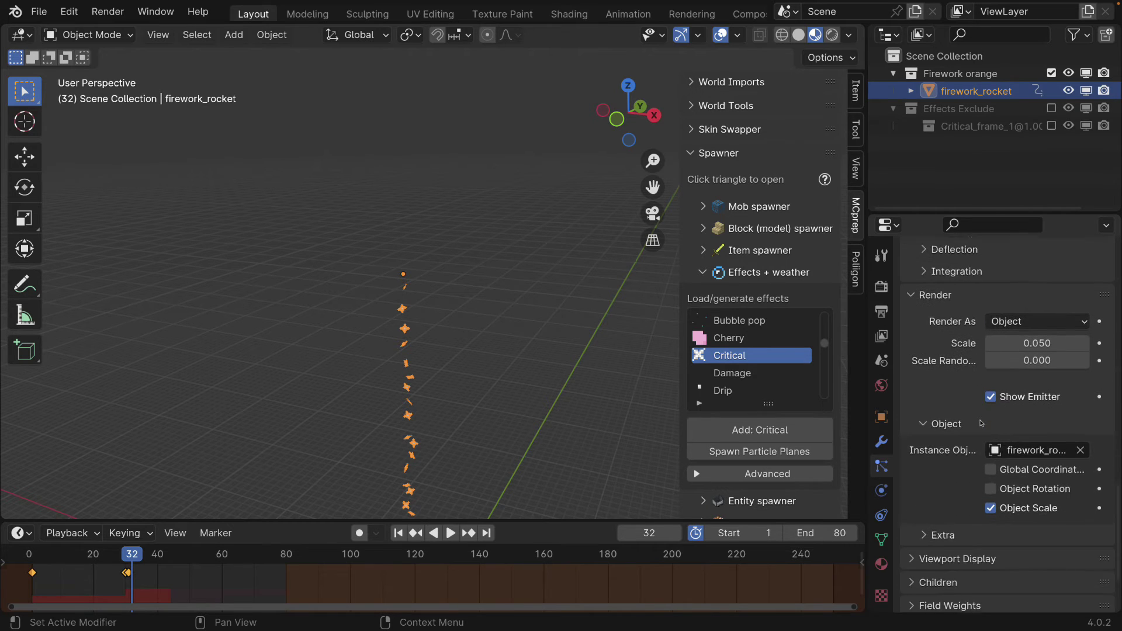
{"action": "left_click", "coordinate": [1022, 439]}
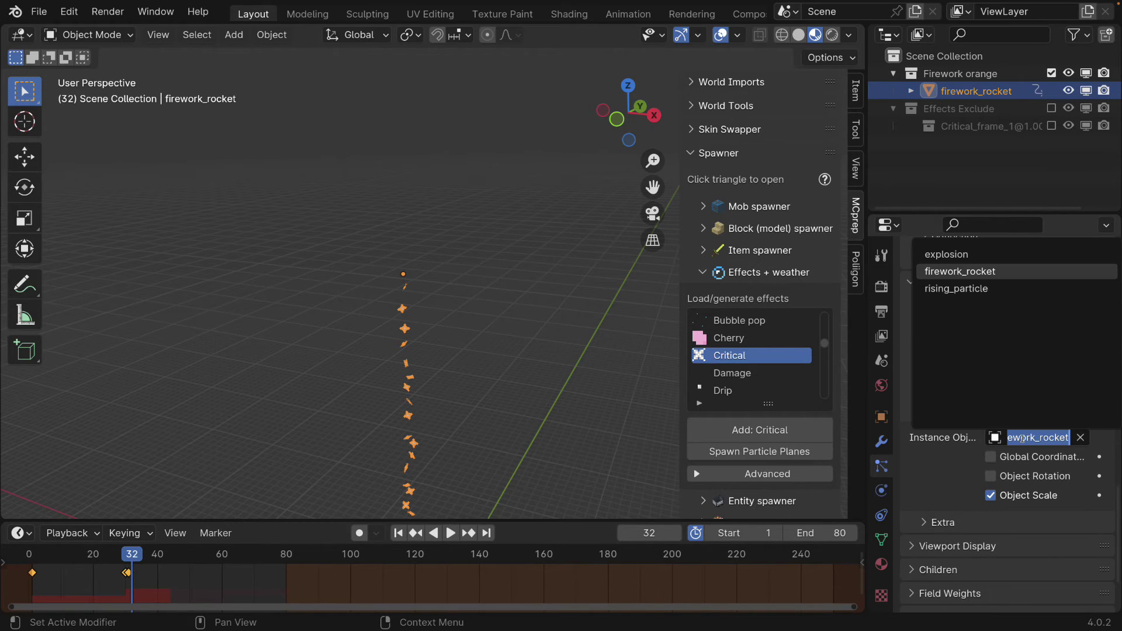
{"action": "left_click", "coordinate": [970, 273]}
{"action": "left_click", "coordinate": [1022, 331]}
{"action": "type", "text": "0.5"}
{"action": "key", "text": "Return"}
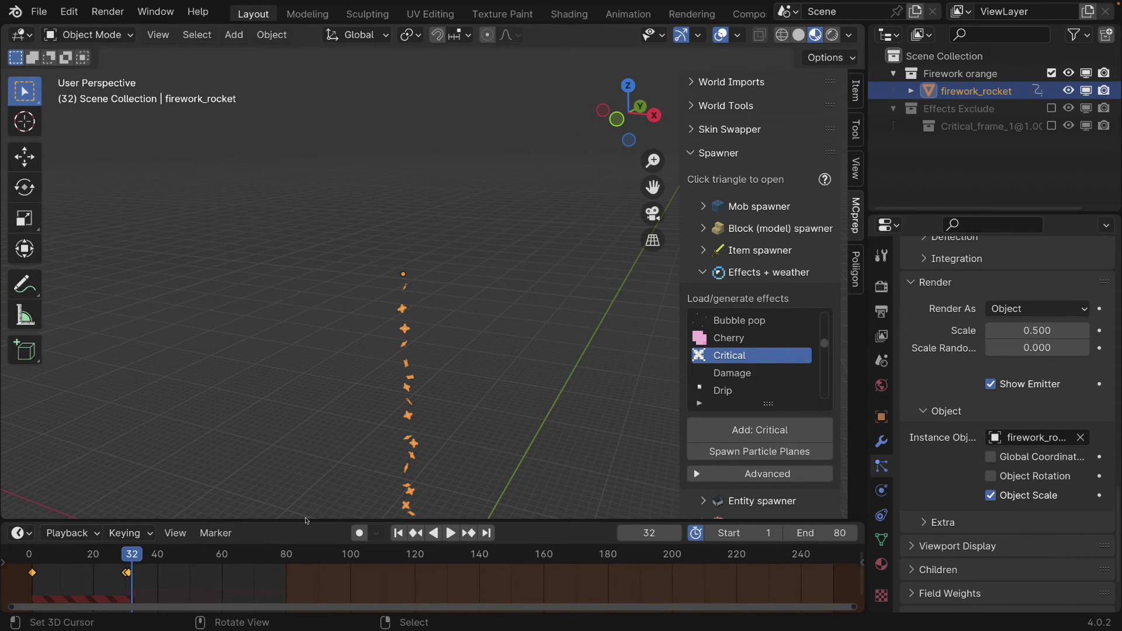
- Replay the animation from the first frame to check the rescaled explosion particles
{"action": "key", "text": "shift+Left"}
{"action": "key", "text": "space"}
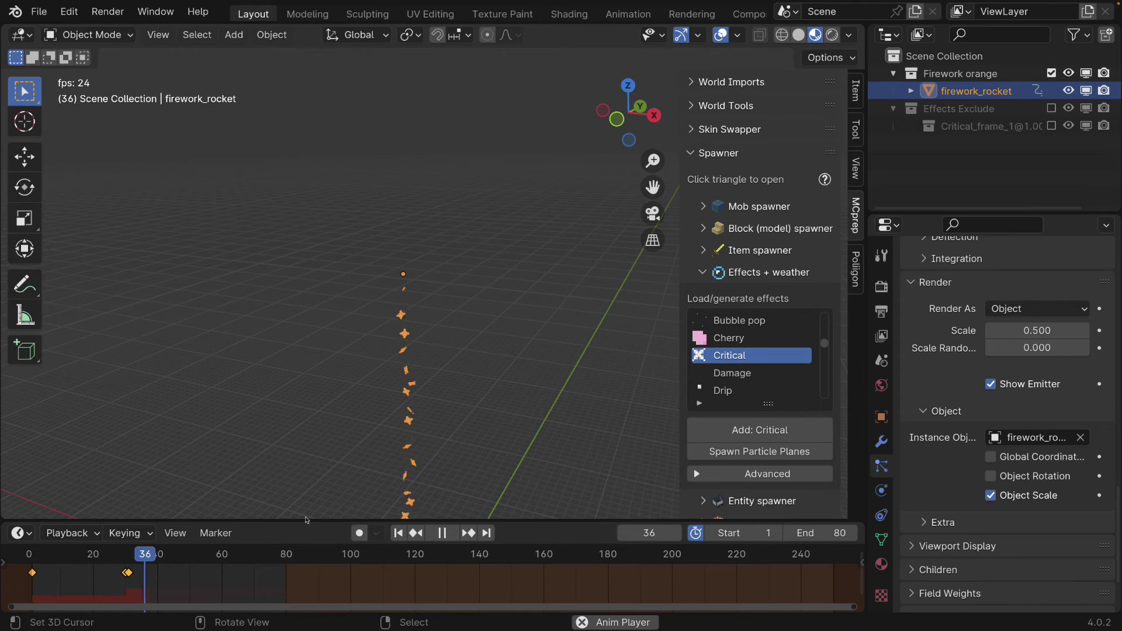
{"action": "key", "text": "space"}
{"action": "key", "text": "shift+Left"}
{"action": "key", "text": "space"}
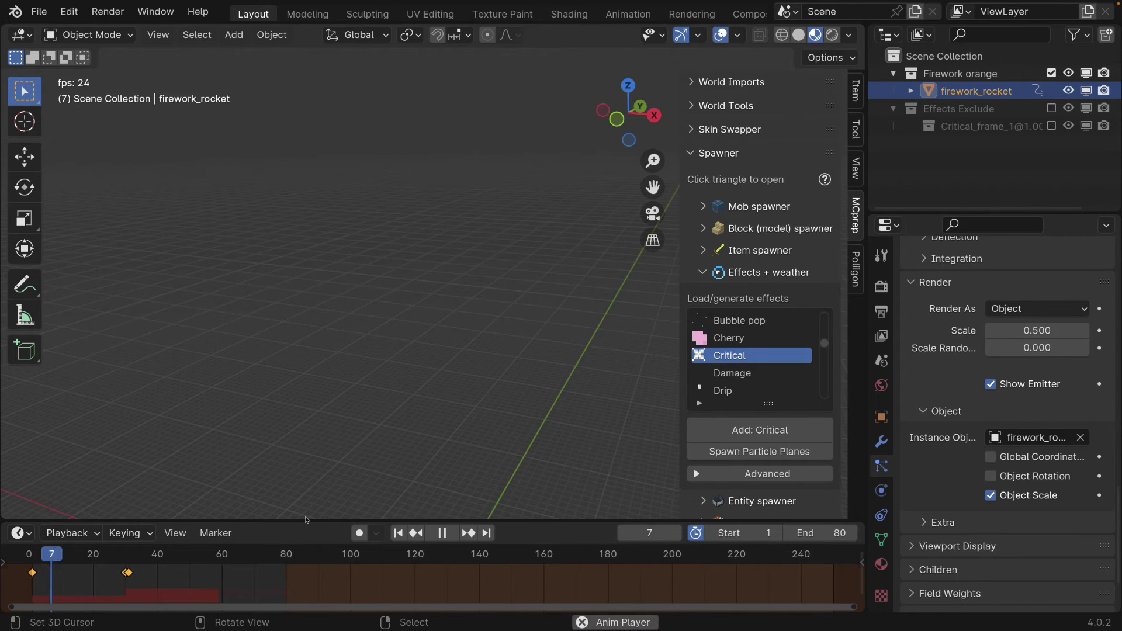
{"action": "key", "text": "space"}
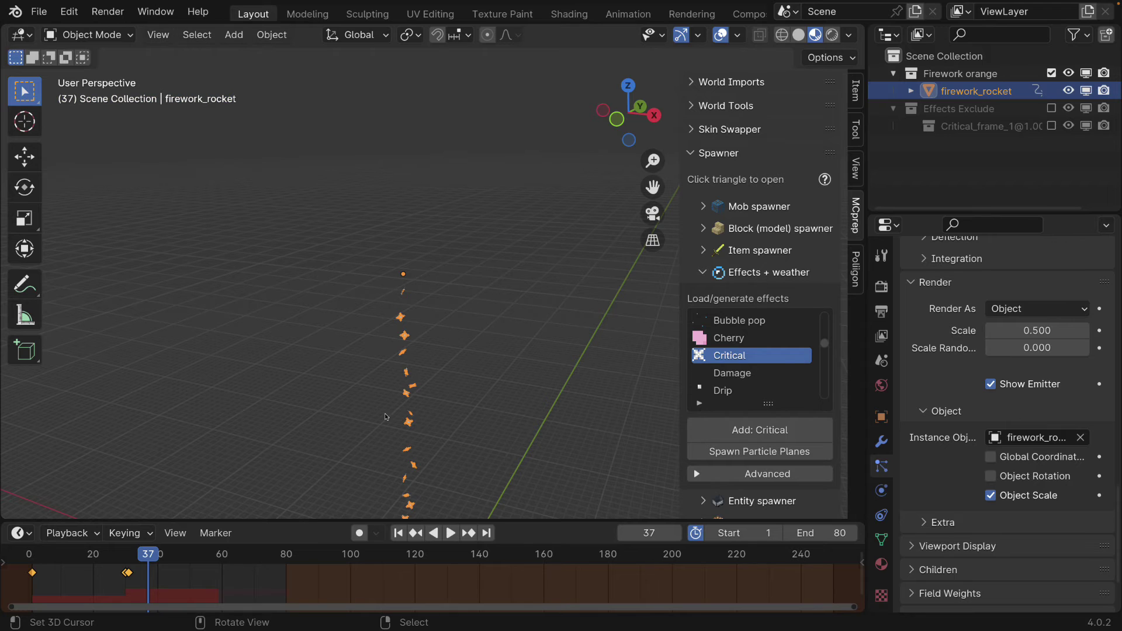
- Play the animation briefly and check the explosion system's emission and cache settings
{"action": "middle_click_drag", "start_coordinate": [411, 329], "coordinate": [410, 327]}
{"action": "key", "text": "space"}
{"action": "key", "text": "space"}
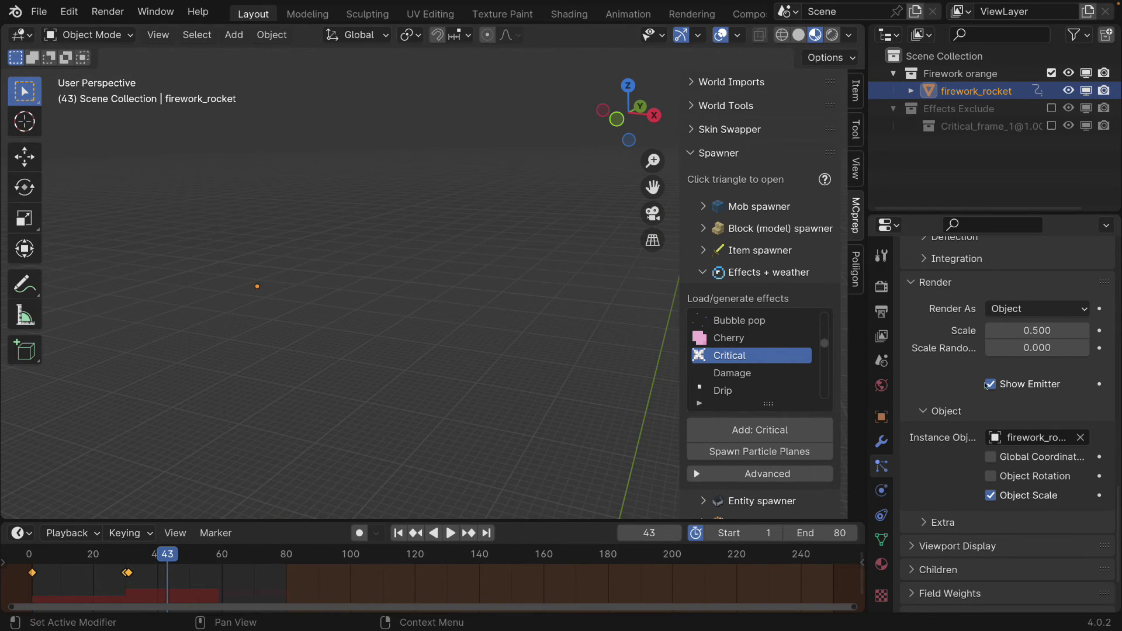
{"action": "scroll", "coordinate": [954, 448], "scroll_direction": "up", "scroll_amount": 10}
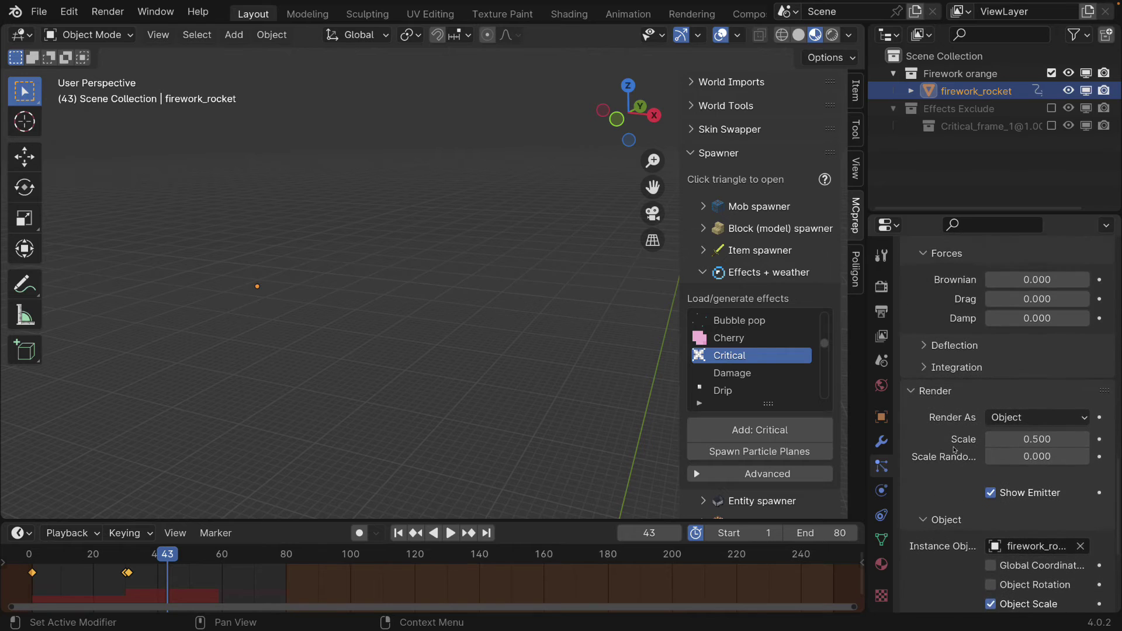
{"action": "scroll", "coordinate": [954, 449], "scroll_direction": "up", "scroll_amount": 15}
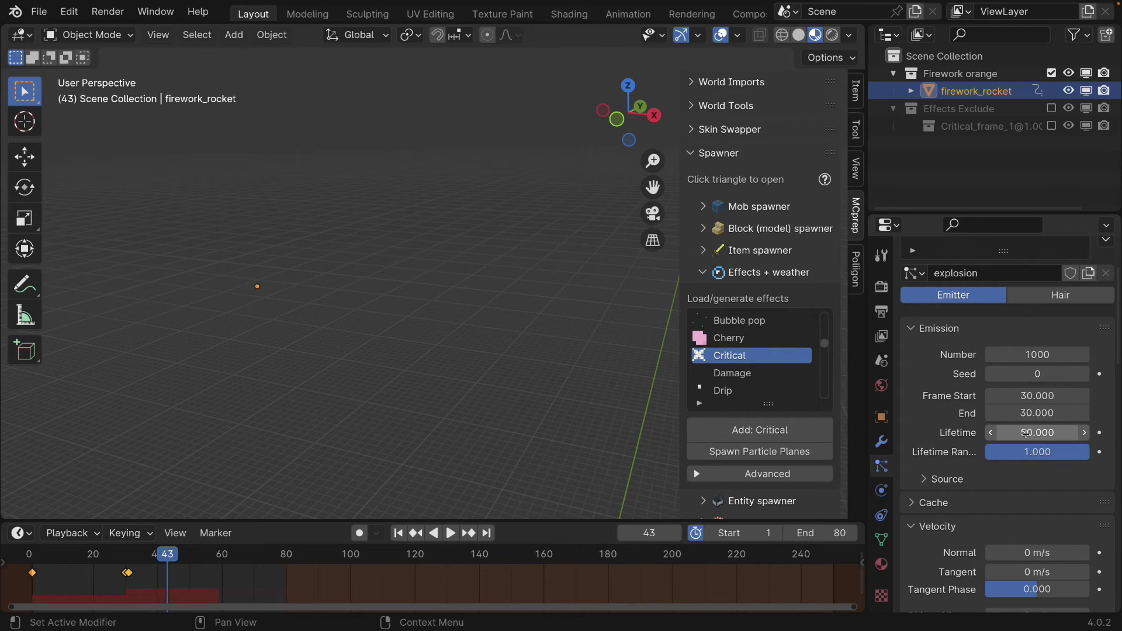
{"action": "left_click", "coordinate": [918, 503]}
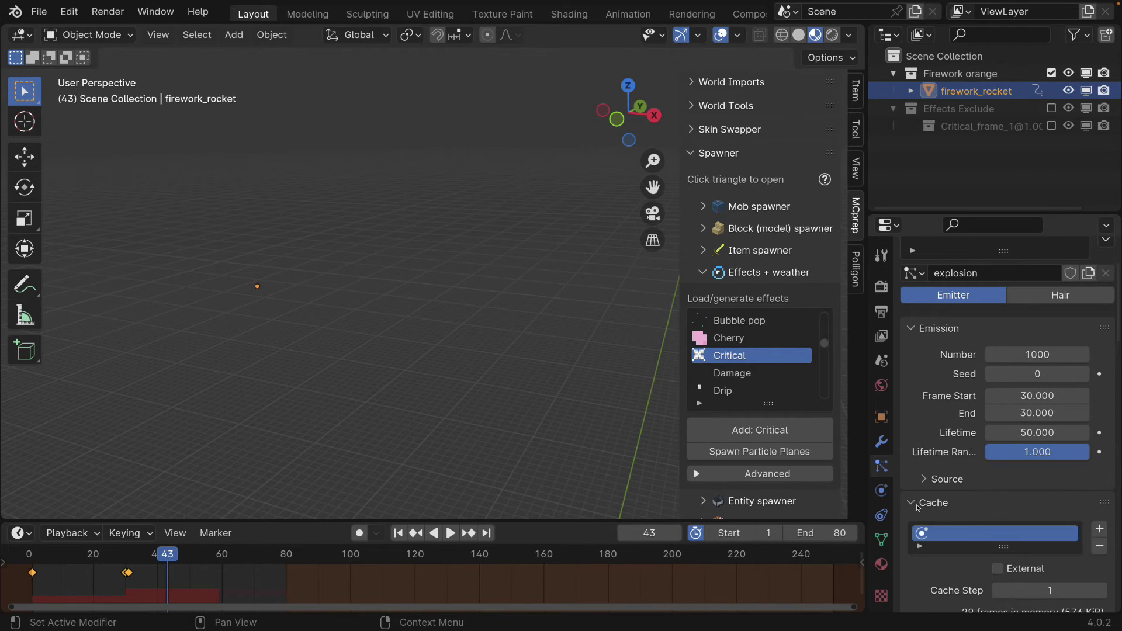
{"action": "scroll", "coordinate": [943, 580], "scroll_direction": "down", "scroll_amount": 2}
{"action": "left_click", "coordinate": [917, 486]}
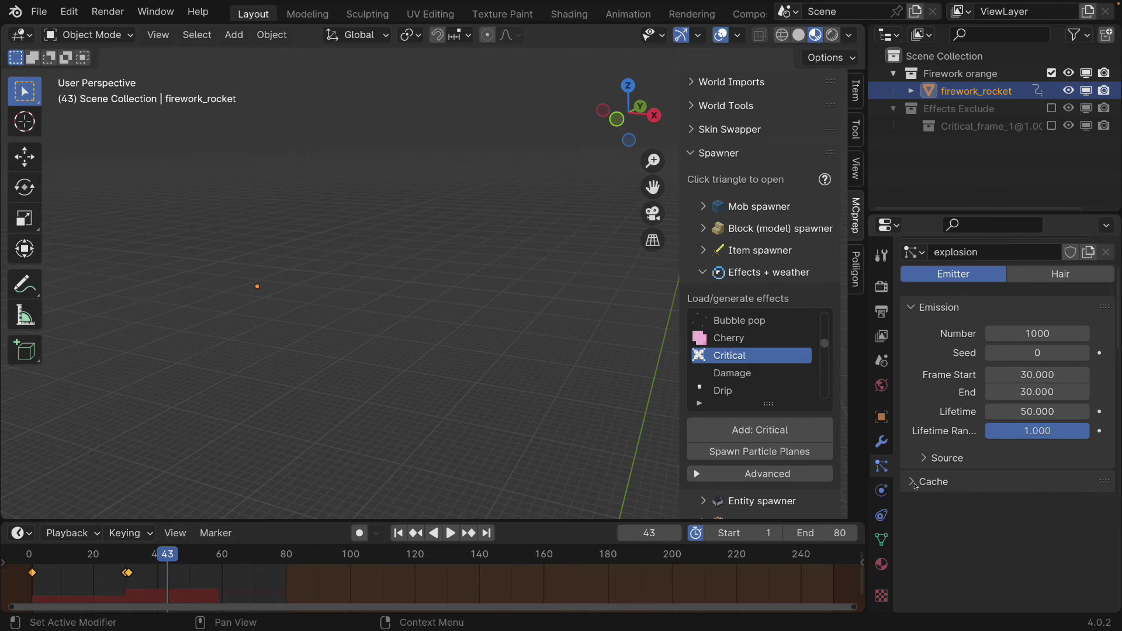
- Set the explosion system's render instance object to explosion and replay the animation
{"action": "scroll", "coordinate": [942, 524], "scroll_direction": "down", "scroll_amount": 5}
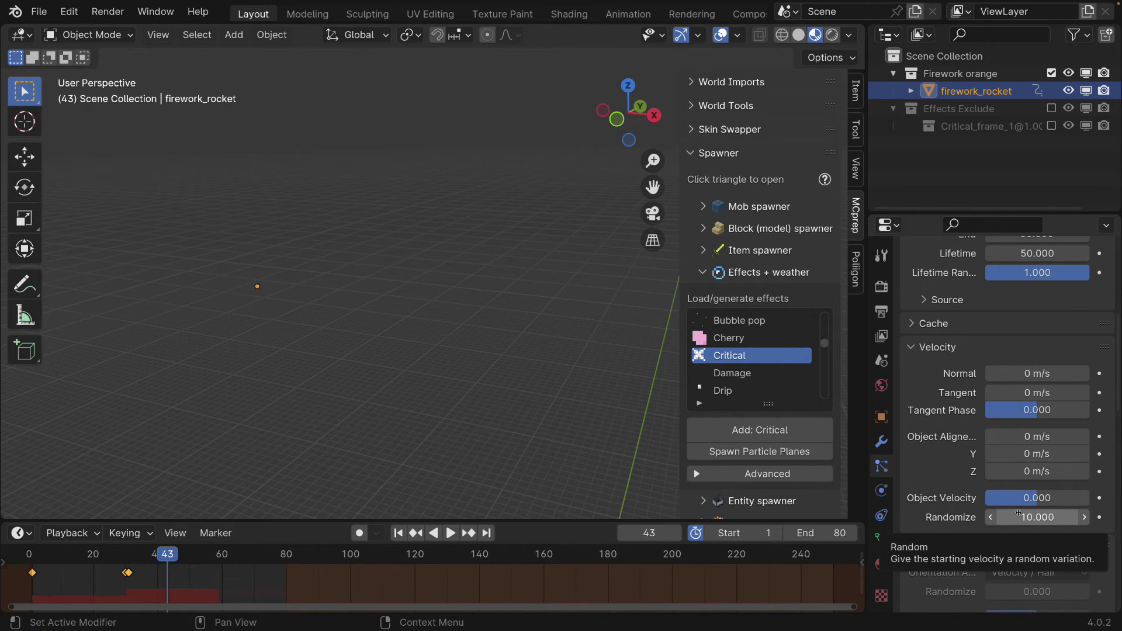
{"action": "scroll", "coordinate": [954, 429], "scroll_direction": "down", "scroll_amount": 9}
{"action": "scroll", "coordinate": [954, 430], "scroll_direction": "down", "scroll_amount": 10}
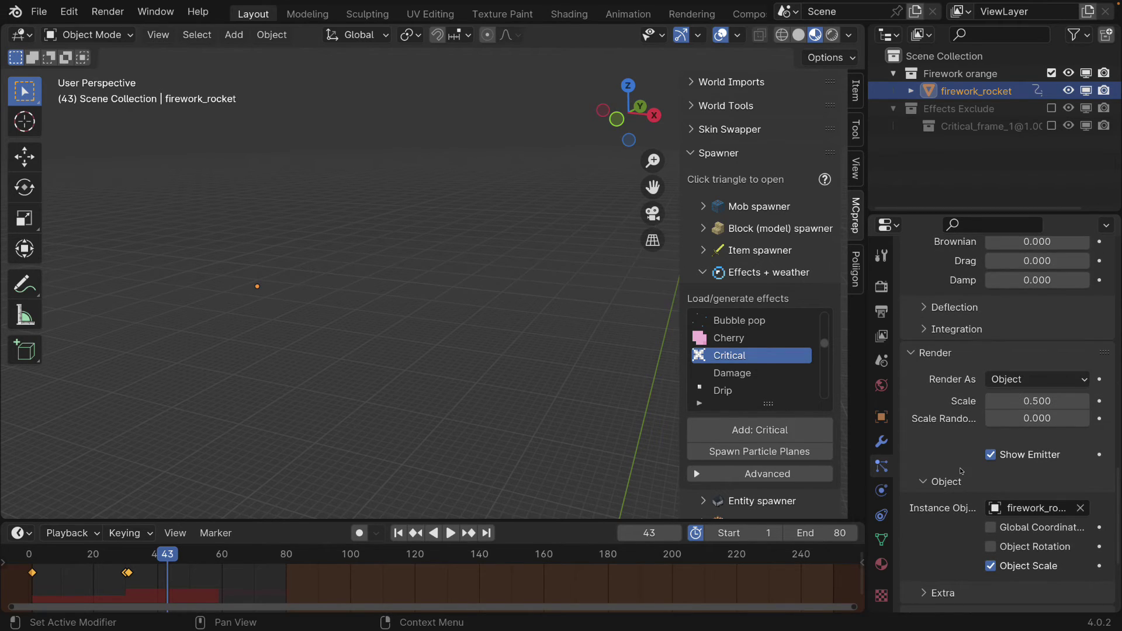
{"action": "scroll", "coordinate": [967, 462], "scroll_direction": "down", "scroll_amount": 1}
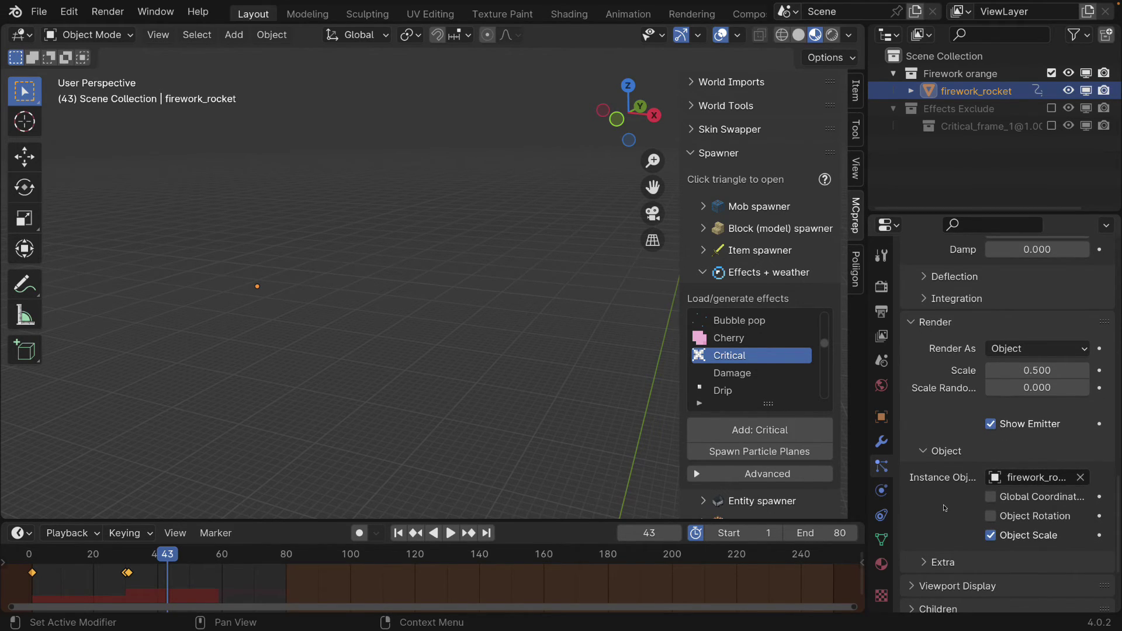
{"action": "scroll", "coordinate": [953, 497], "scroll_direction": "down", "scroll_amount": 1}
{"action": "scroll", "coordinate": [982, 447], "scroll_direction": "down", "scroll_amount": 1}
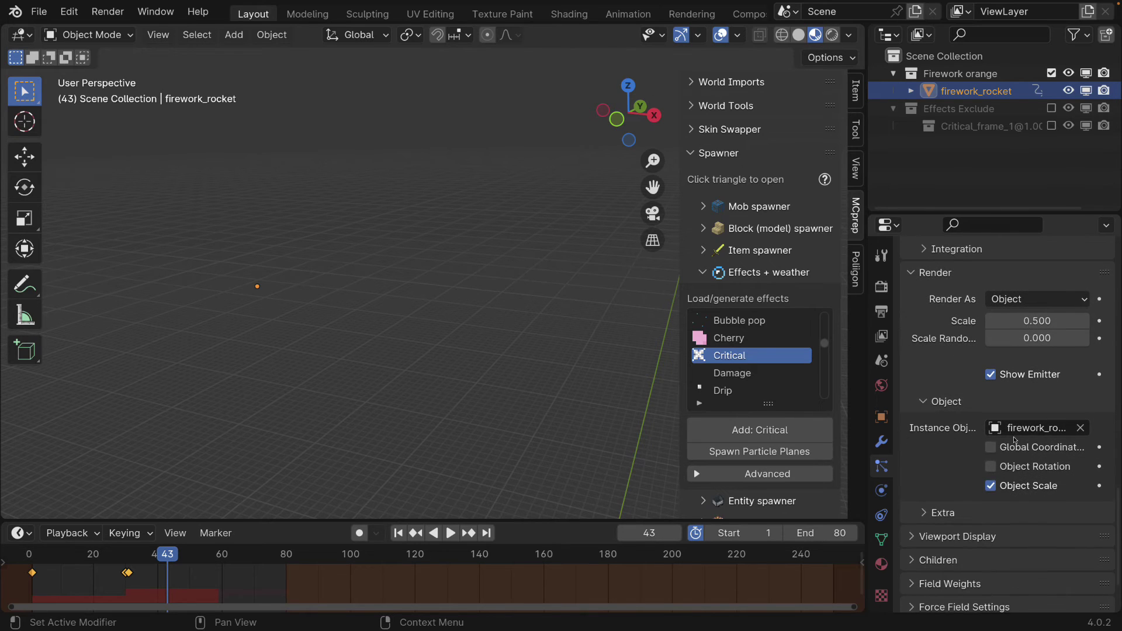
{"action": "left_click", "coordinate": [1017, 431]}
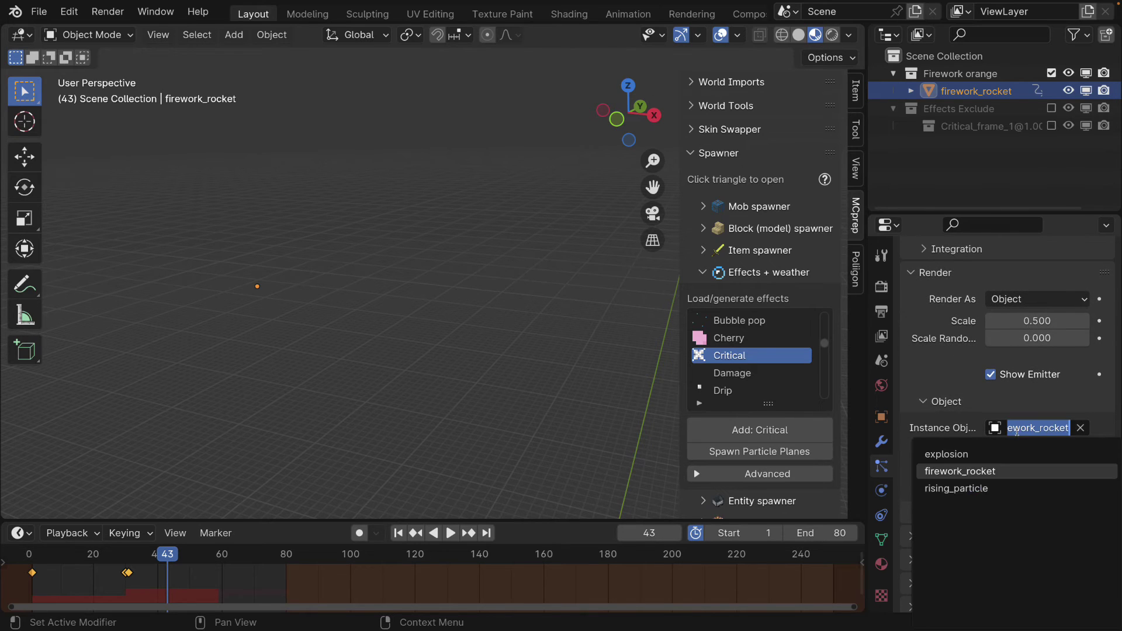
{"action": "left_click", "coordinate": [955, 454]}
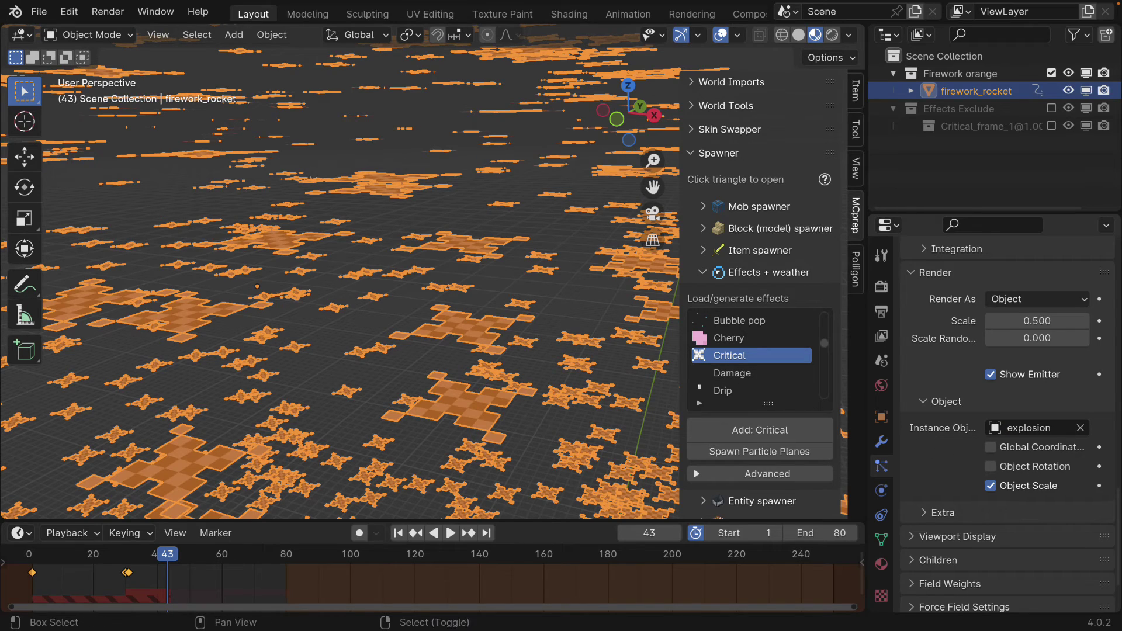
{"action": "key", "text": "shift+Left"}
{"action": "key", "text": "space"}
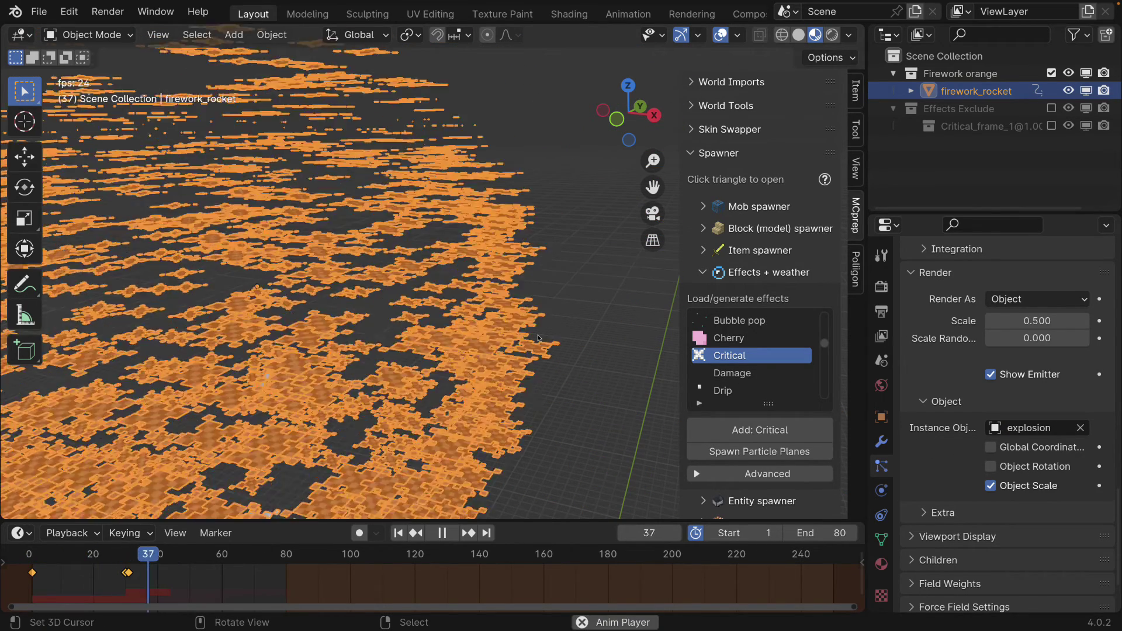
{"action": "key", "text": "space"}
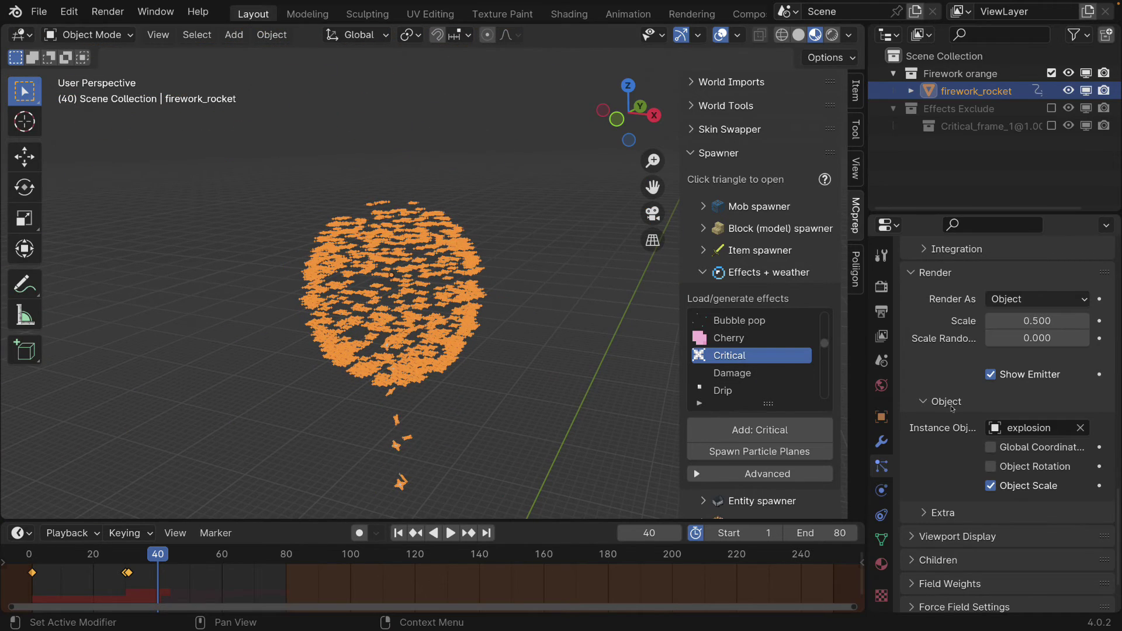
- Set the explosion system's particle number to 500 and replay the animation from the first frame
{"action": "scroll", "coordinate": [952, 408], "scroll_direction": "up", "scroll_amount": 15}
{"action": "left_click", "coordinate": [1029, 434]}
{"action": "type", "text": "500"}
{"action": "key", "text": "Return"}
{"action": "key", "text": "shift+Left"}
{"action": "key", "text": "space"}
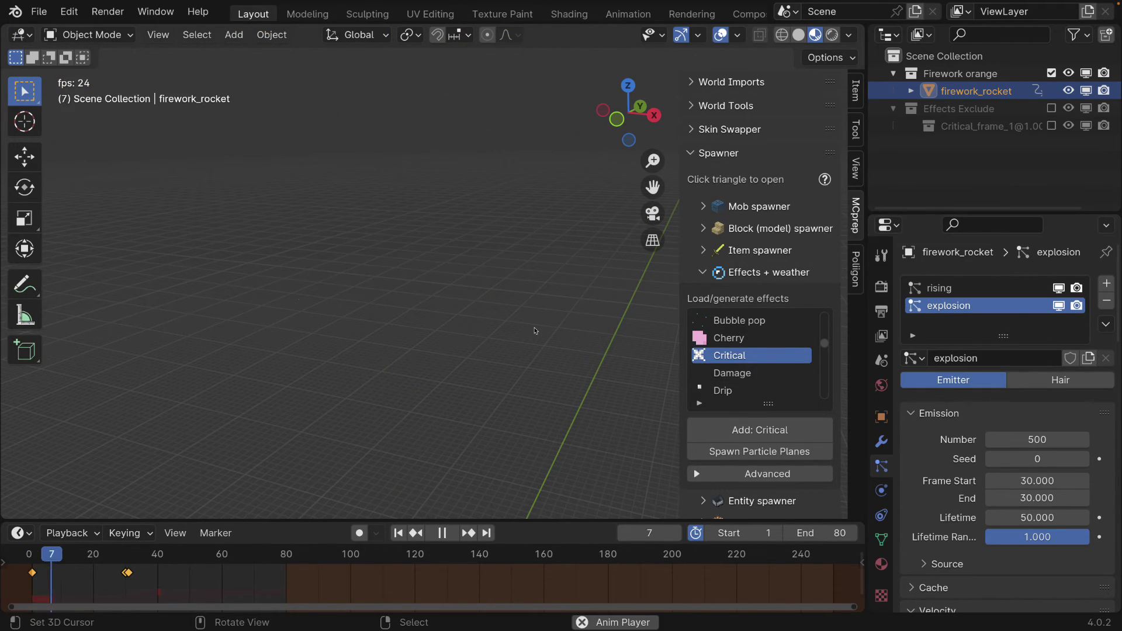
{"action": "key", "text": "space"}
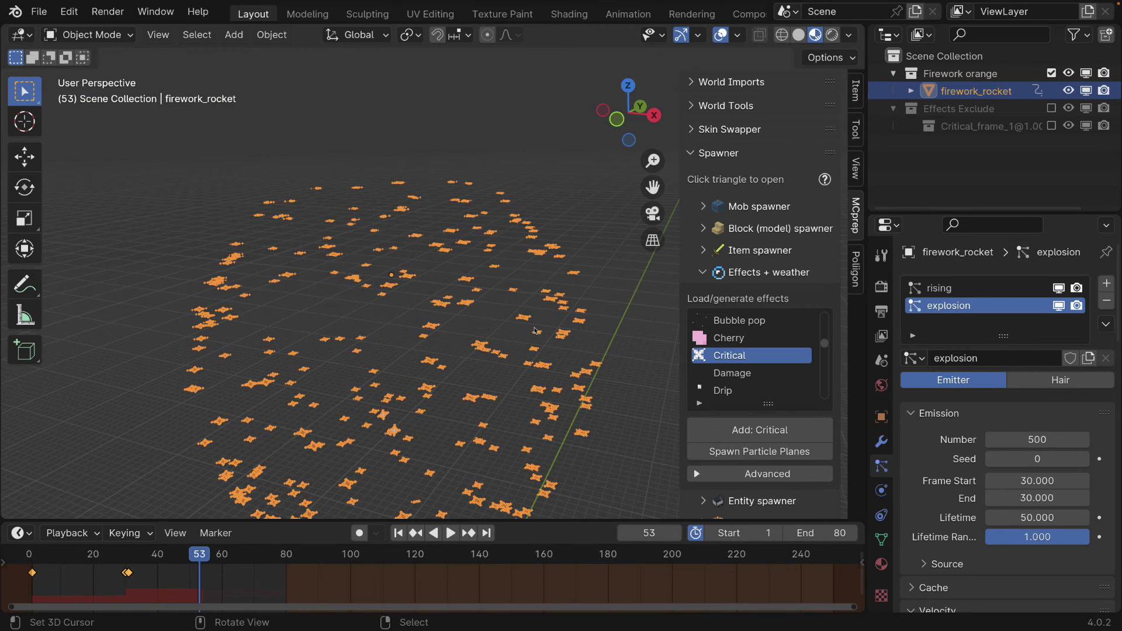
- Replay the firework with viewport overlays hidden and inspect the explosion particles up close
{"action": "middle_click_drag", "start_coordinate": [464, 375], "coordinate": [461, 326]}
{"action": "scroll", "coordinate": [462, 325], "scroll_direction": "down", "scroll_amount": 8}
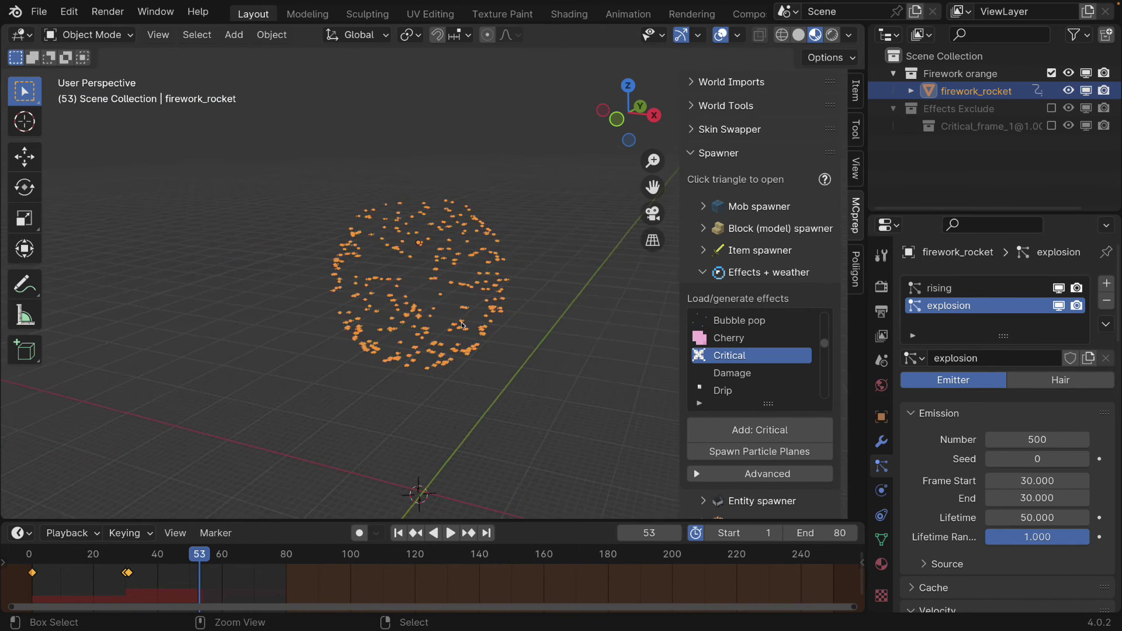
{"action": "middle_click_drag", "start_coordinate": [462, 325], "coordinate": [472, 295]}
{"action": "key", "text": "space"}
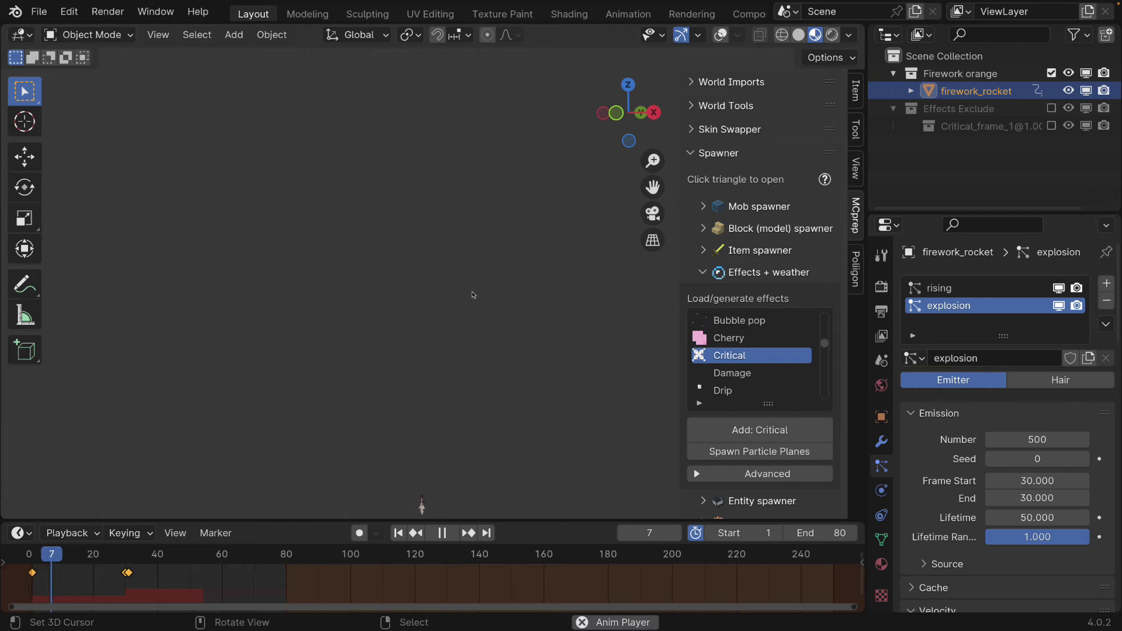
{"action": "key", "text": "space"}
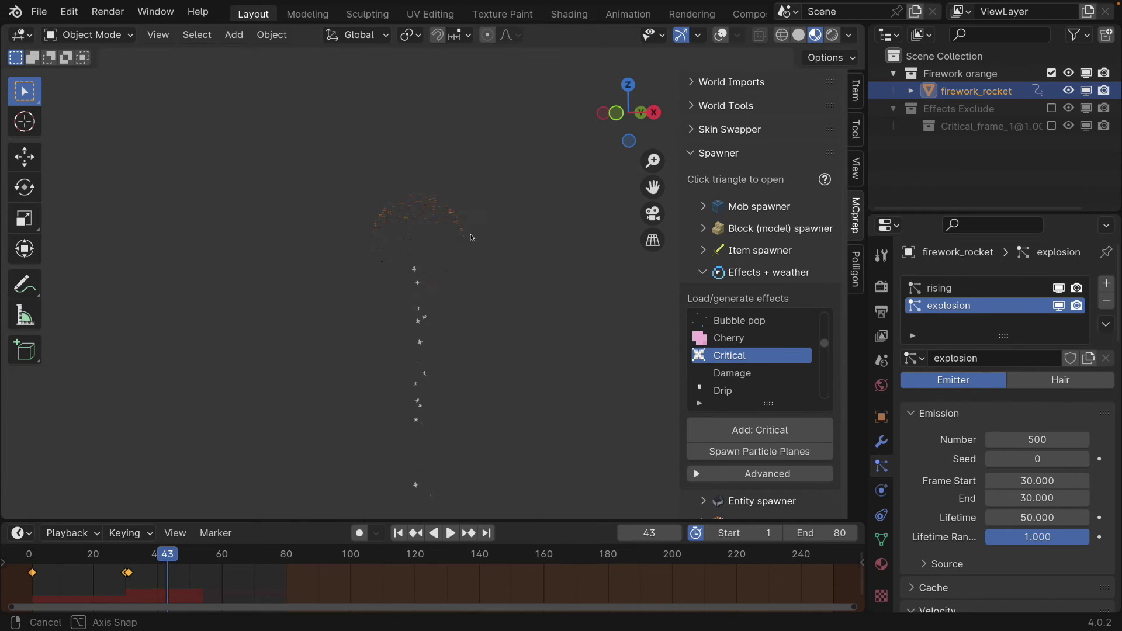
{"action": "middle_click_drag", "start_coordinate": [479, 285], "coordinate": [462, 295]}
{"action": "scroll", "coordinate": [450, 299], "scroll_direction": "up", "scroll_amount": 5}
{"action": "scroll", "coordinate": [444, 302], "scroll_direction": "up", "scroll_amount": 1}
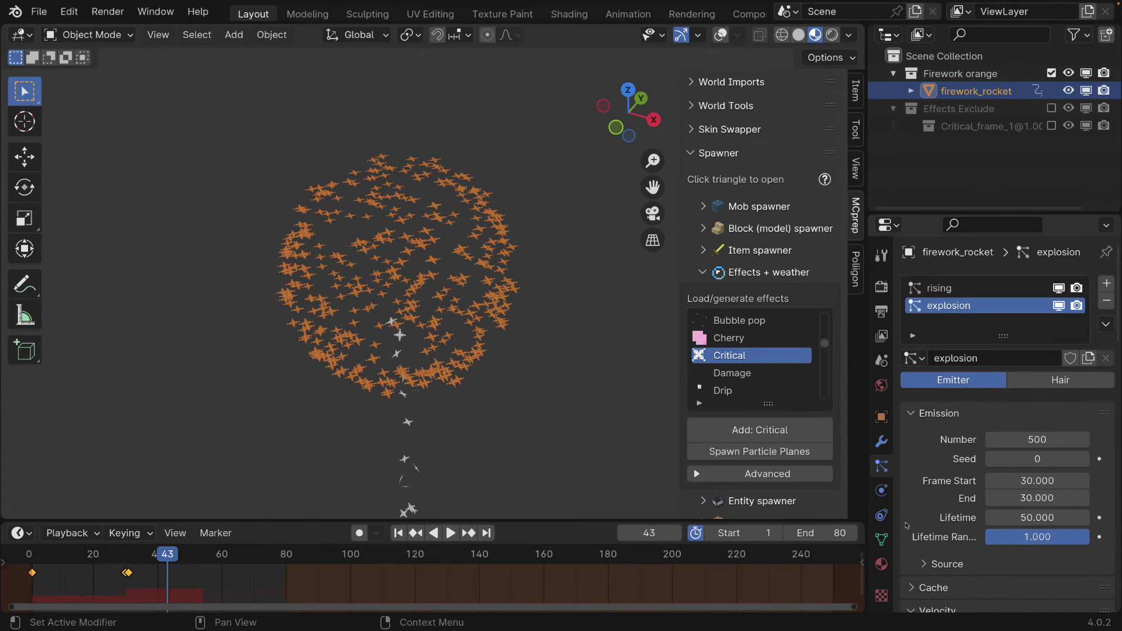
- Enable rotation for the explosion particles, with Randomize and Randomize Phase both set to 1
{"action": "scroll", "coordinate": [1020, 366], "scroll_direction": "down", "scroll_amount": 8}
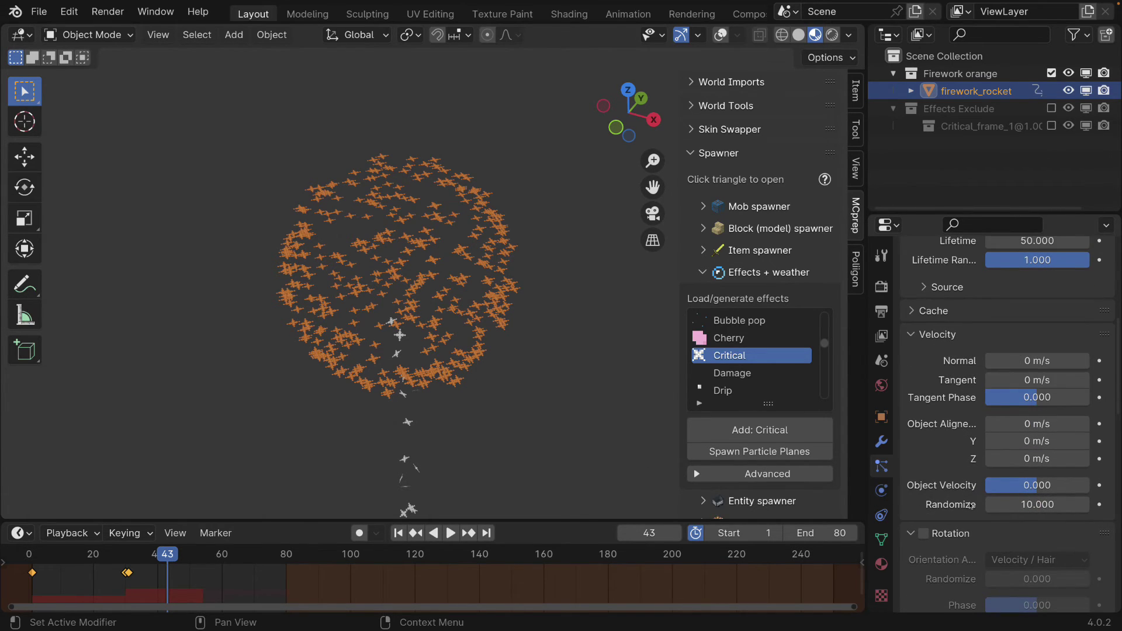
{"action": "scroll", "coordinate": [960, 412], "scroll_direction": "down", "scroll_amount": 7}
{"action": "left_click", "coordinate": [924, 365]}
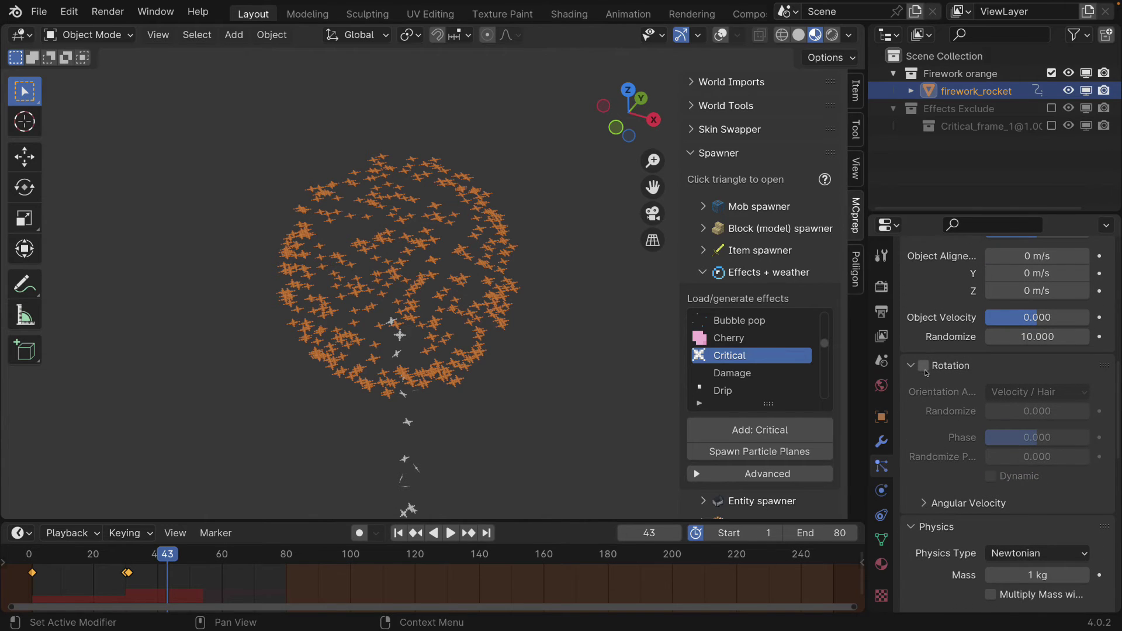
{"action": "left_click", "coordinate": [1030, 411]}
{"action": "type", "text": "1"}
{"action": "key", "text": "Return"}
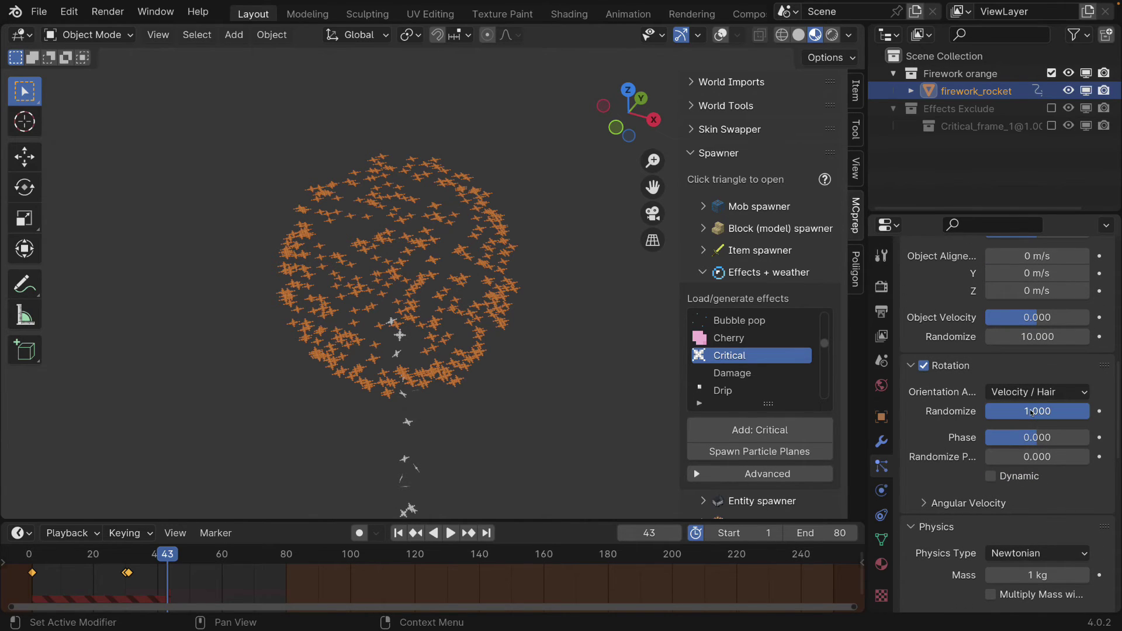
{"action": "left_click", "coordinate": [1017, 456]}
{"action": "type", "text": "1"}
{"action": "key", "text": "Return"}
- Set the explosion system's Damp force to 0.1 and replay the animation from the first frame
{"action": "scroll", "coordinate": [973, 467], "scroll_direction": "down", "scroll_amount": 8}
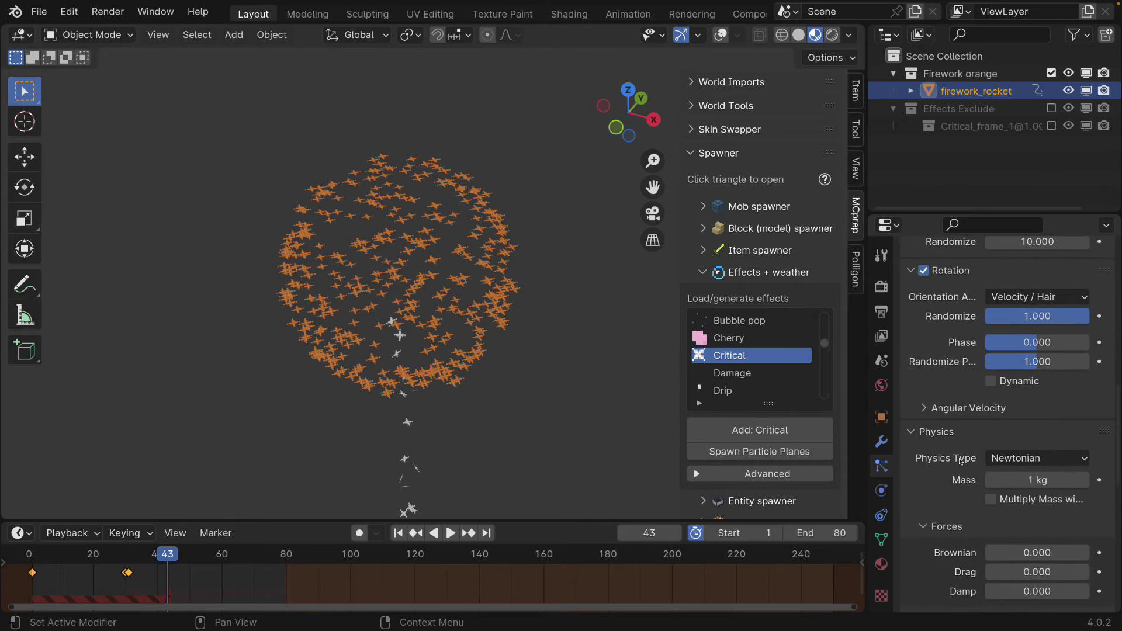
{"action": "scroll", "coordinate": [960, 470], "scroll_direction": "down", "scroll_amount": 2}
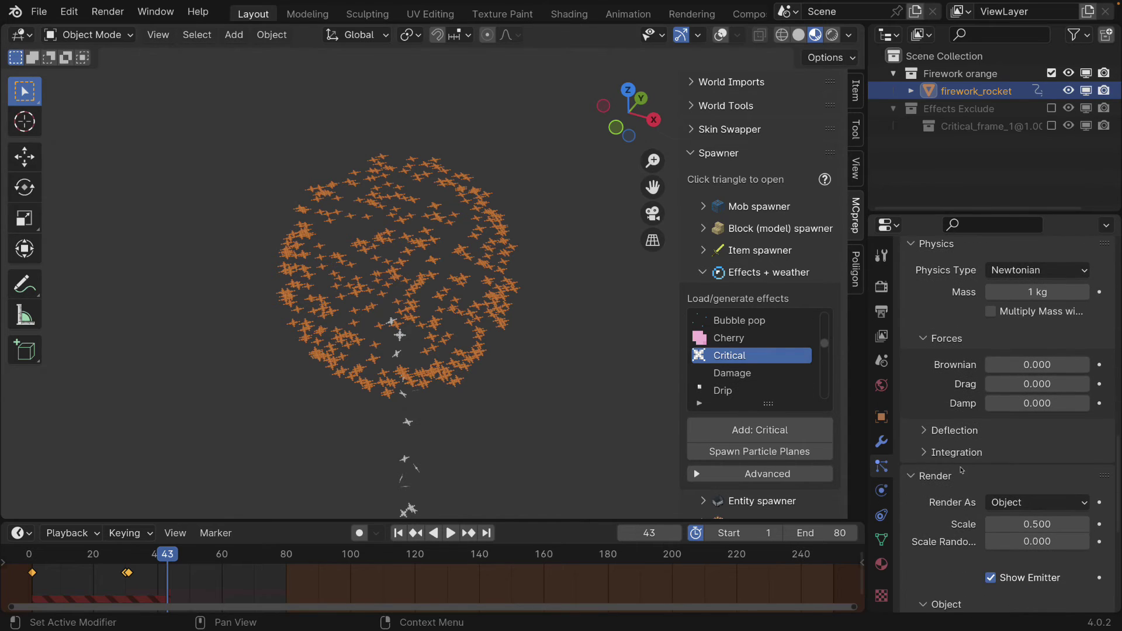
{"action": "left_click", "coordinate": [1036, 405]}
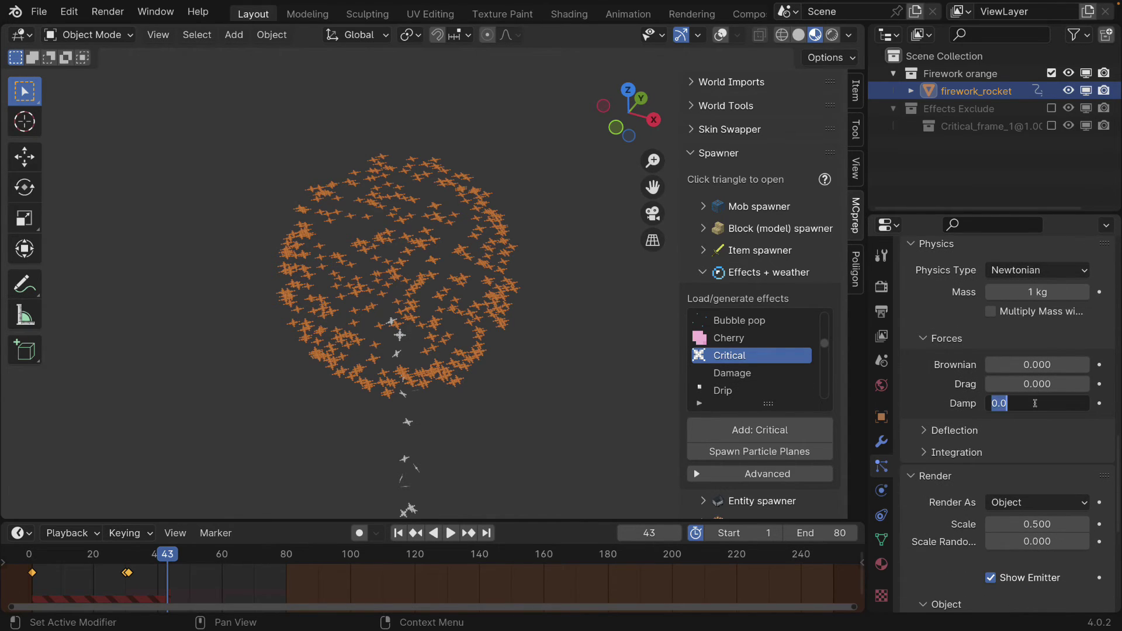
{"action": "type", "text": "0.1"}
{"action": "key", "text": "Return"}
{"action": "key", "text": "shift+Left"}
{"action": "key", "text": "space"}
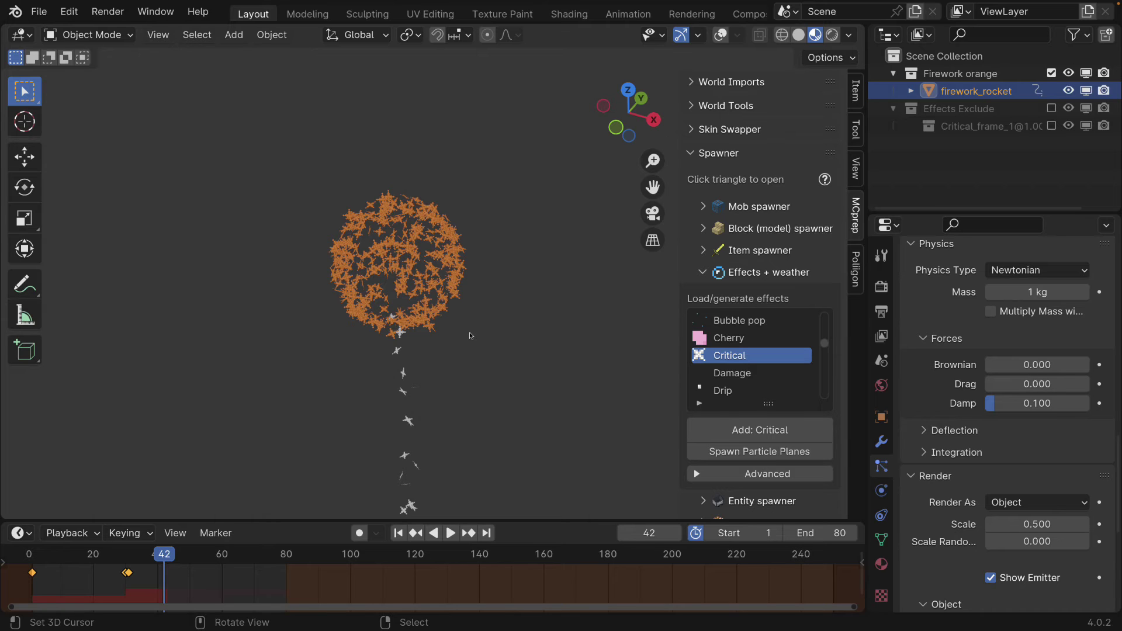
- Replay the burst twice from around frame 20 to check the damped explosion
{"action": "left_click", "coordinate": [95, 554]}
{"action": "key", "text": "space"}
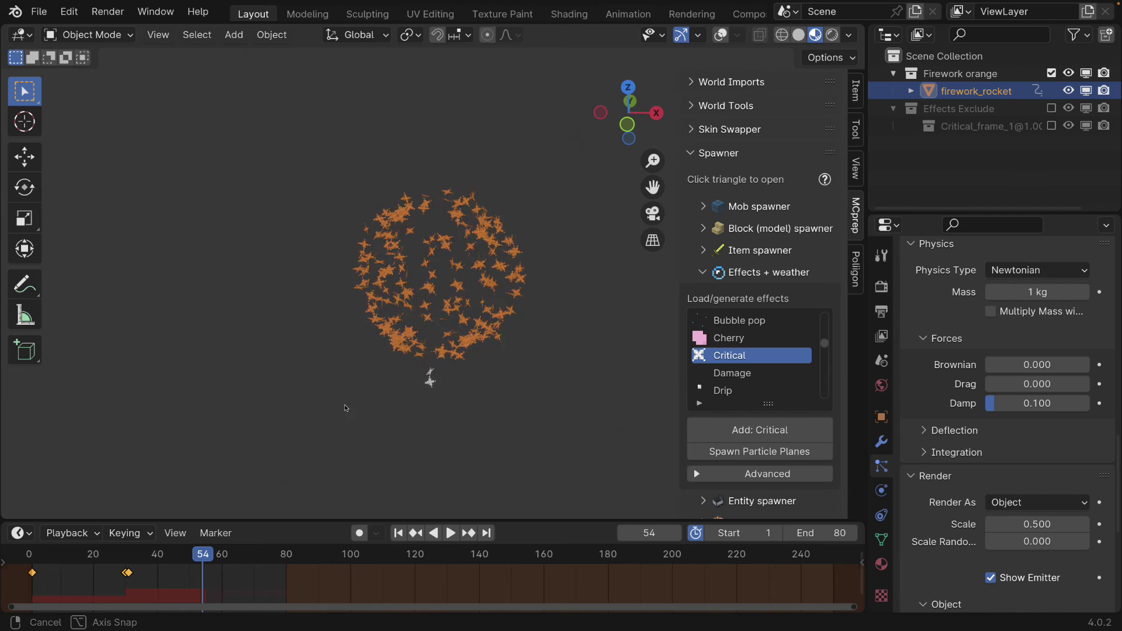
{"action": "key", "text": "space"}
{"action": "left_click", "coordinate": [98, 554]}
{"action": "key", "text": "space"}
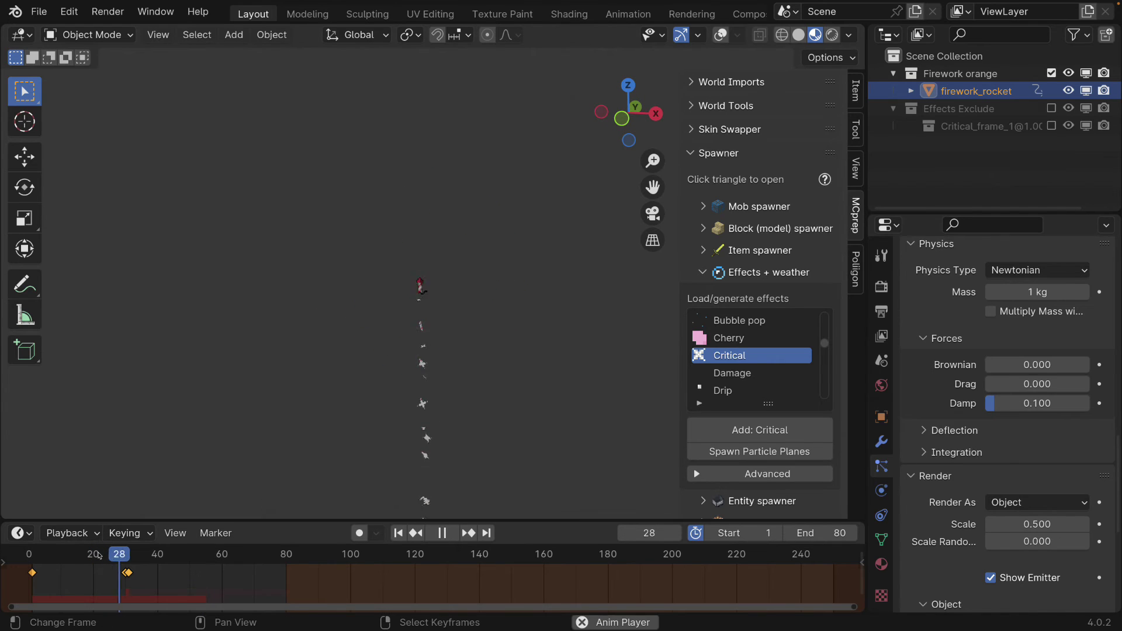
{"action": "key", "text": "space"}
- Set the explosion system's velocity Randomize value to 20
{"action": "scroll", "coordinate": [991, 459], "scroll_direction": "up", "scroll_amount": 15}
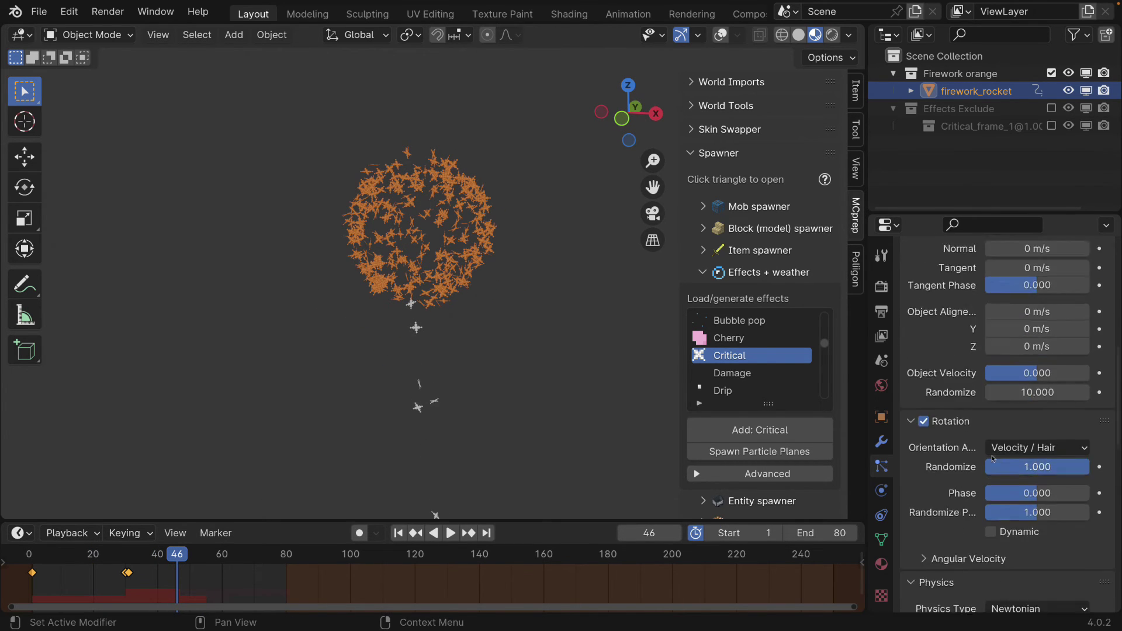
{"action": "scroll", "coordinate": [992, 459], "scroll_direction": "up", "scroll_amount": 2}
{"action": "scroll", "coordinate": [1012, 444], "scroll_direction": "down", "scroll_amount": 8}
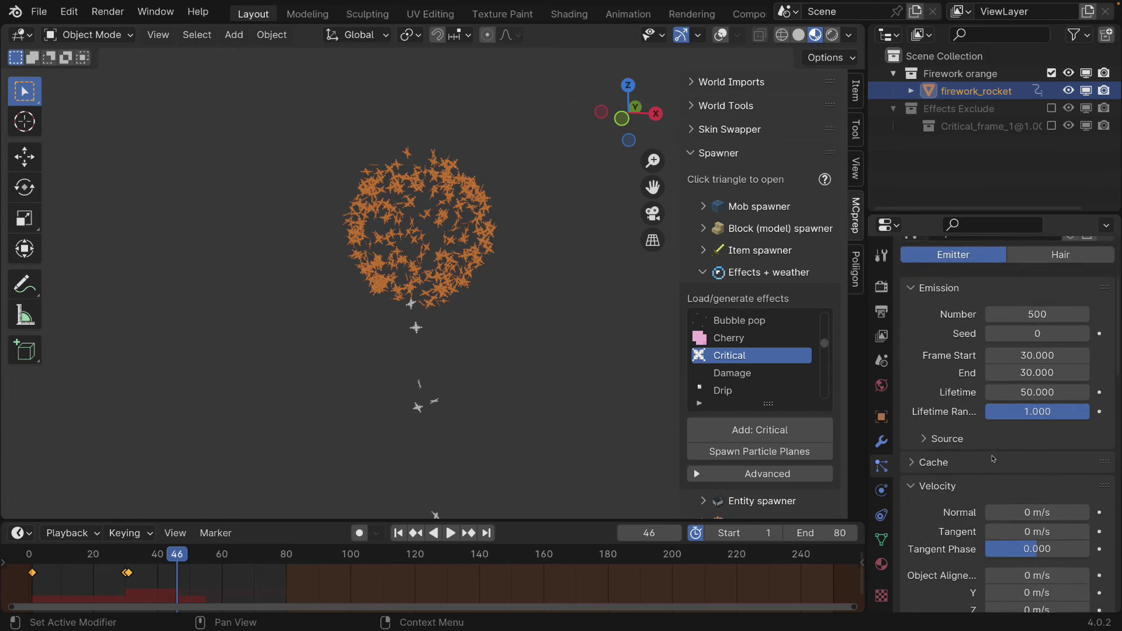
{"action": "left_click", "coordinate": [1030, 422]}
{"action": "type", "text": "20"}
{"action": "key", "text": "Return"}
- Replay the animation from just before the burst and from the first frame to judge the explosion's spread
{"action": "left_click", "coordinate": [113, 557]}
{"action": "key", "text": "space"}
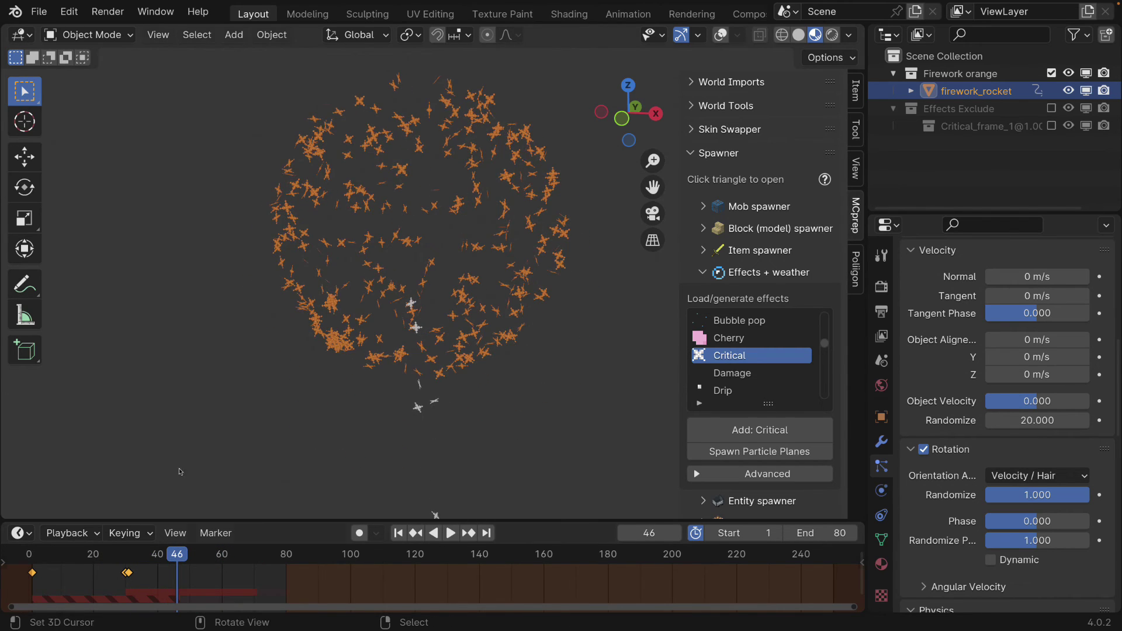
{"action": "key", "text": "space"}
{"action": "left_click", "coordinate": [32, 557]}
{"action": "key", "text": "space"}
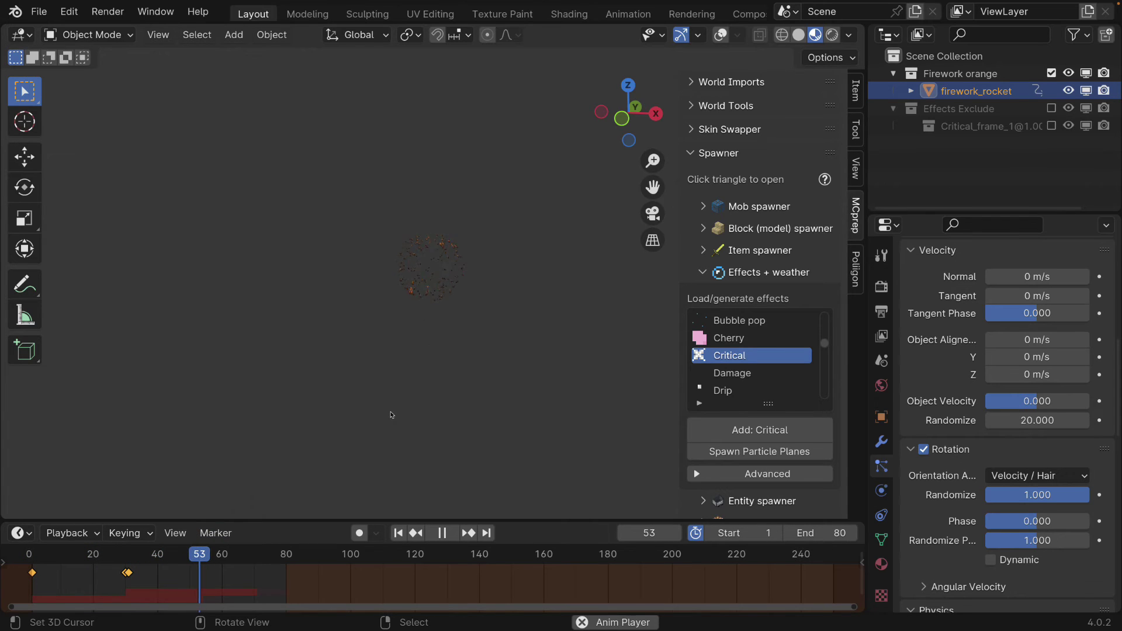
{"action": "key", "text": "space"}
- Try a velocity Randomize value of 15 for the explosion and replay the animation from the start
{"action": "left_click", "coordinate": [1038, 420]}
{"action": "type", "text": "15"}
{"action": "key", "text": "Return"}
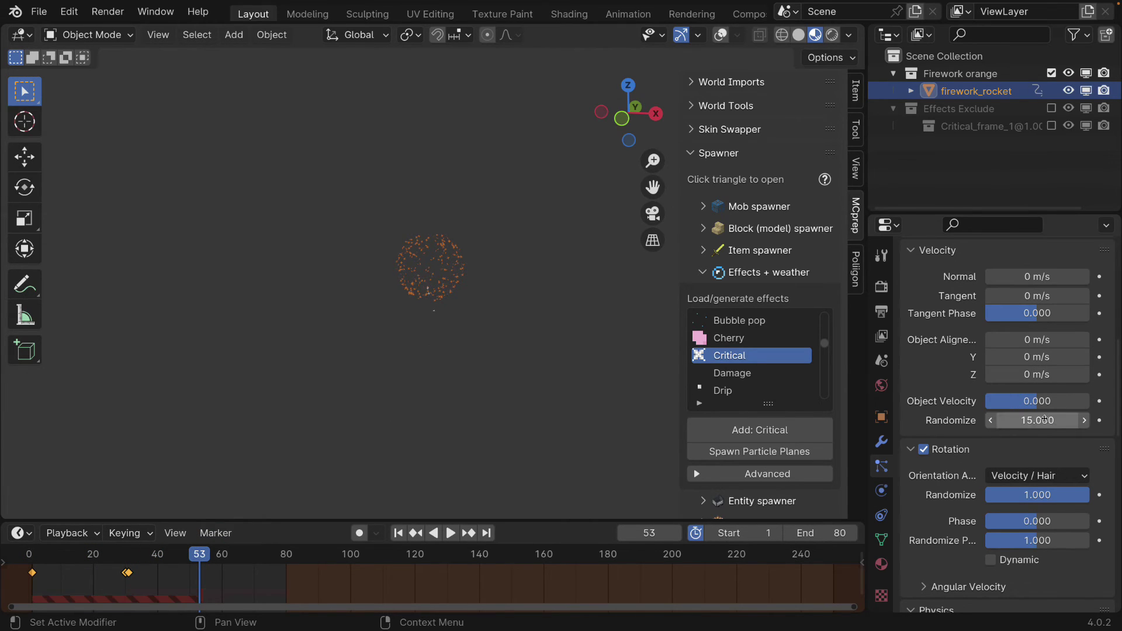
{"action": "key", "text": "shift+Left"}
{"action": "key", "text": "space"}
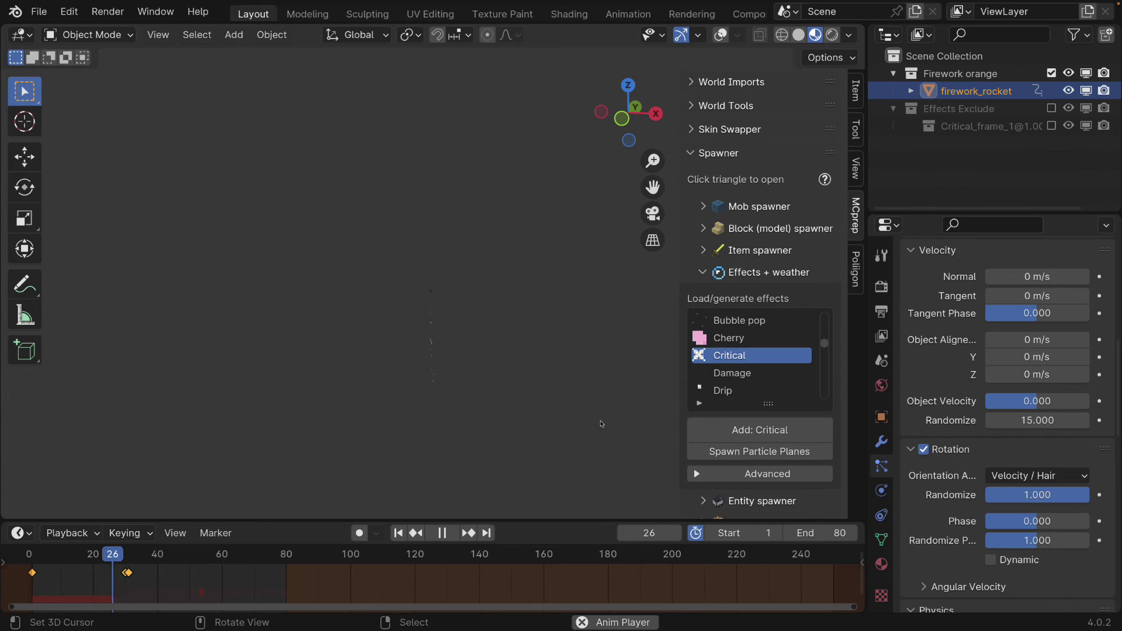
{"action": "key", "text": "space"}
- Set the explosion's velocity Randomize back to 20 and play the animation from the first frame
{"action": "left_click", "coordinate": [1018, 422]}
{"action": "type", "text": "20"}
{"action": "key", "text": "Return"}
{"action": "key", "text": "shift+Left"}
{"action": "key", "text": "space"}
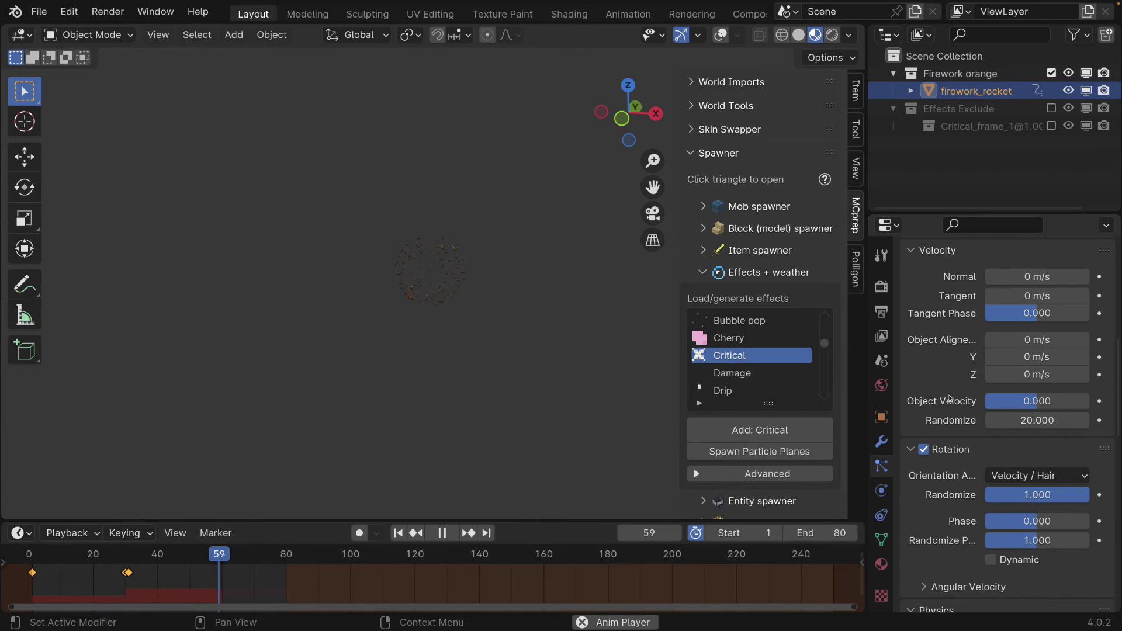
- Replay the explosion, scrub to frame 71, and review the explosion particle system's damping and render settings
{"action": "key", "text": "space"}
{"action": "key", "text": "space"}
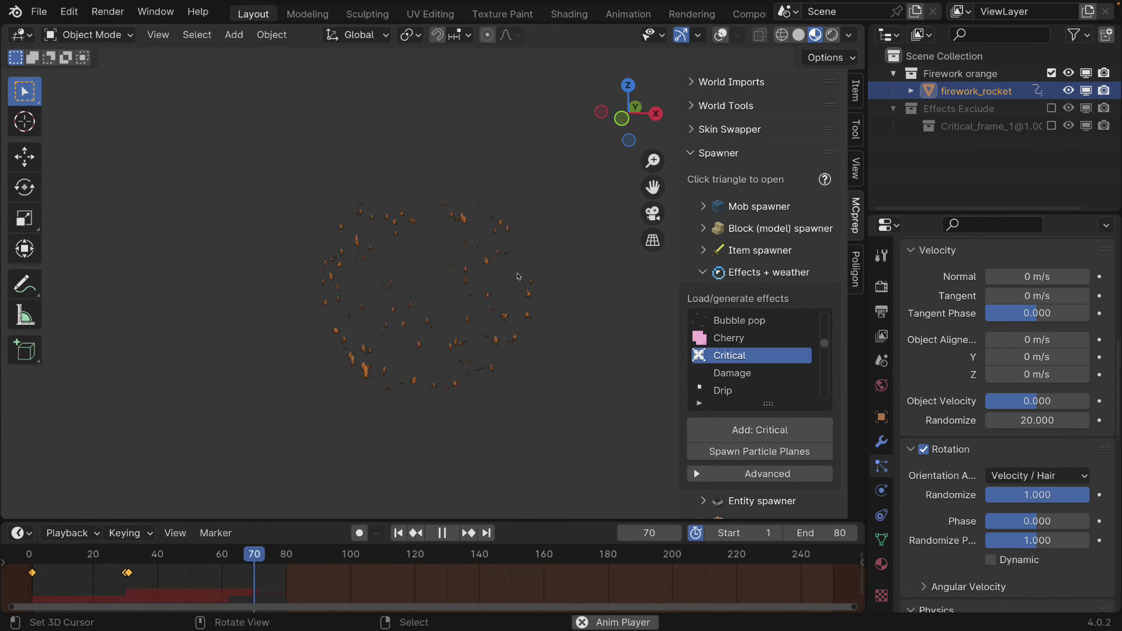
{"action": "key", "text": "space"}
{"action": "left_click_drag", "start_coordinate": [94, 566], "coordinate": [258, 566]}
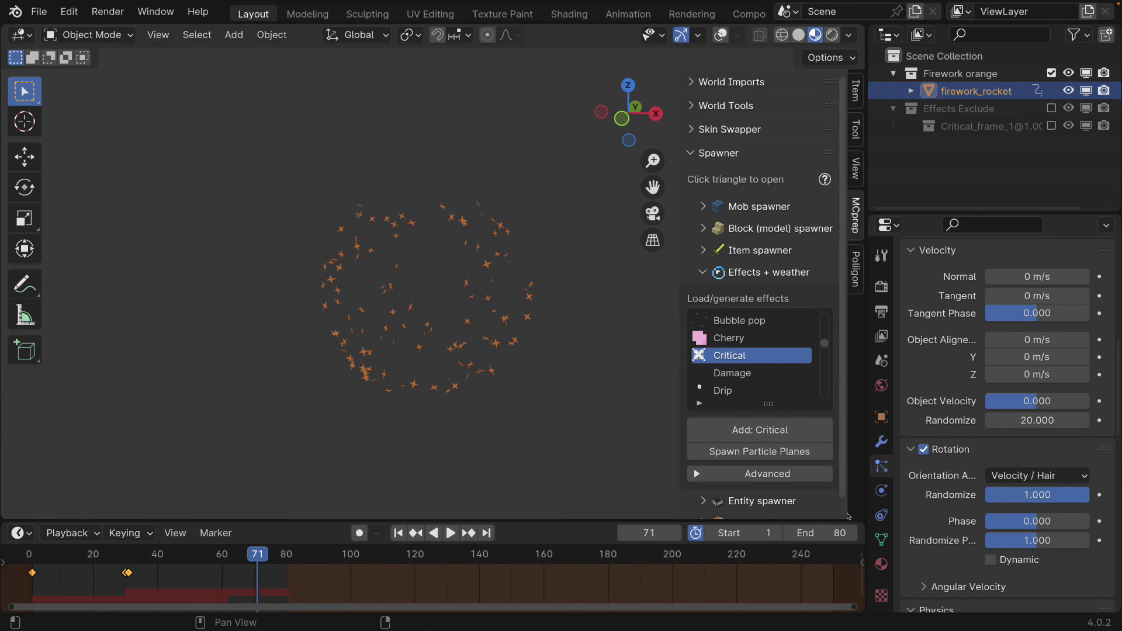
{"action": "scroll", "coordinate": [957, 502], "scroll_direction": "down", "scroll_amount": 8}
{"action": "scroll", "coordinate": [956, 502], "scroll_direction": "down", "scroll_amount": 10}
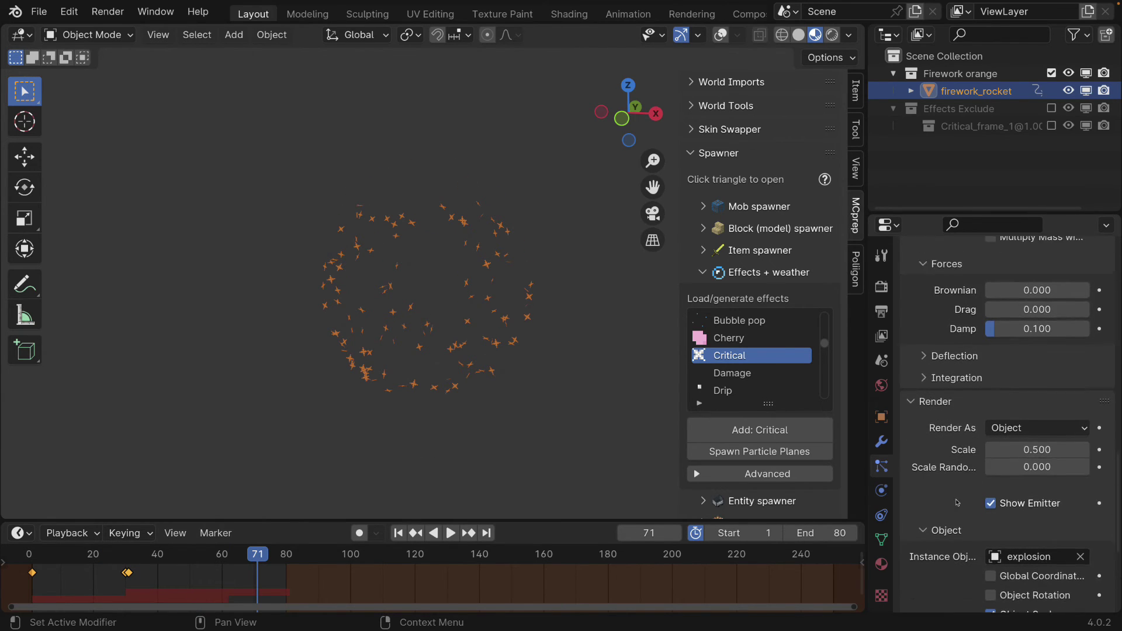
{"action": "scroll", "coordinate": [957, 503], "scroll_direction": "down", "scroll_amount": 4}
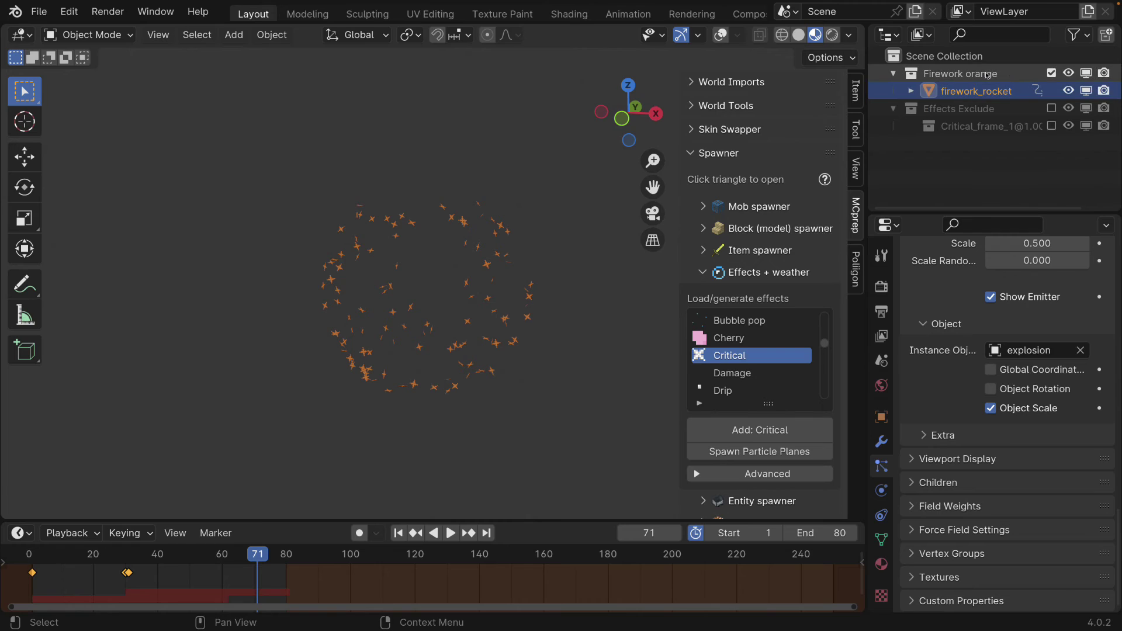
- Try appending "MCprep" to the Firework orange collection's name, and restore the name to Firework orange
{"action": "double_click", "coordinate": [960, 73]}
{"action": "key", "text": "End"}
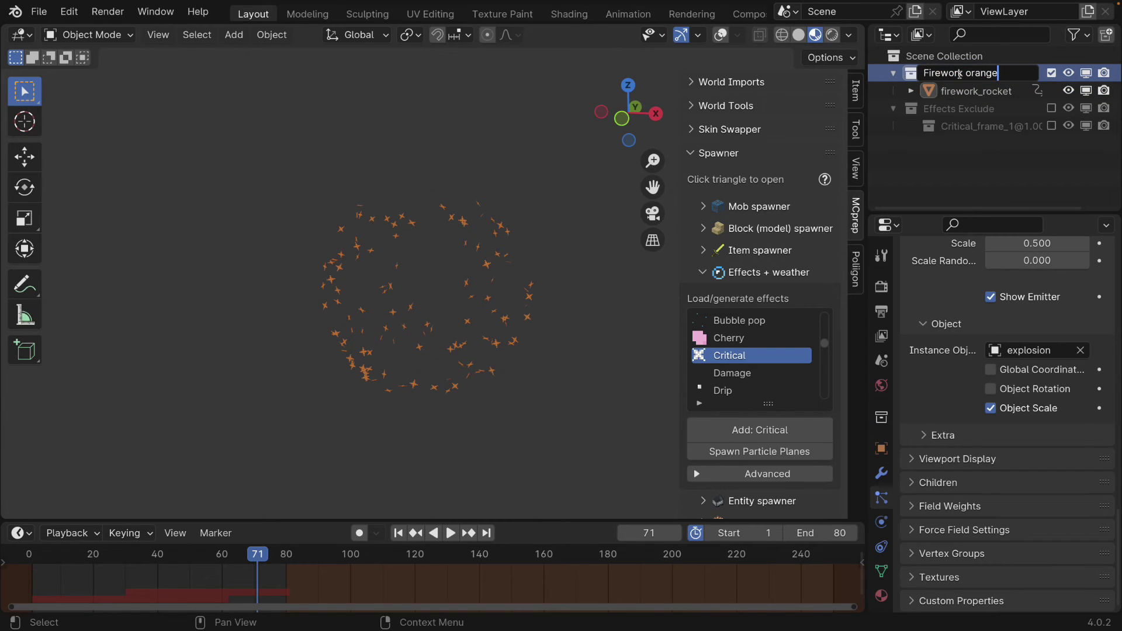
{"action": "type", "text": "MCprep"}
{"action": "key", "text": "Return"}
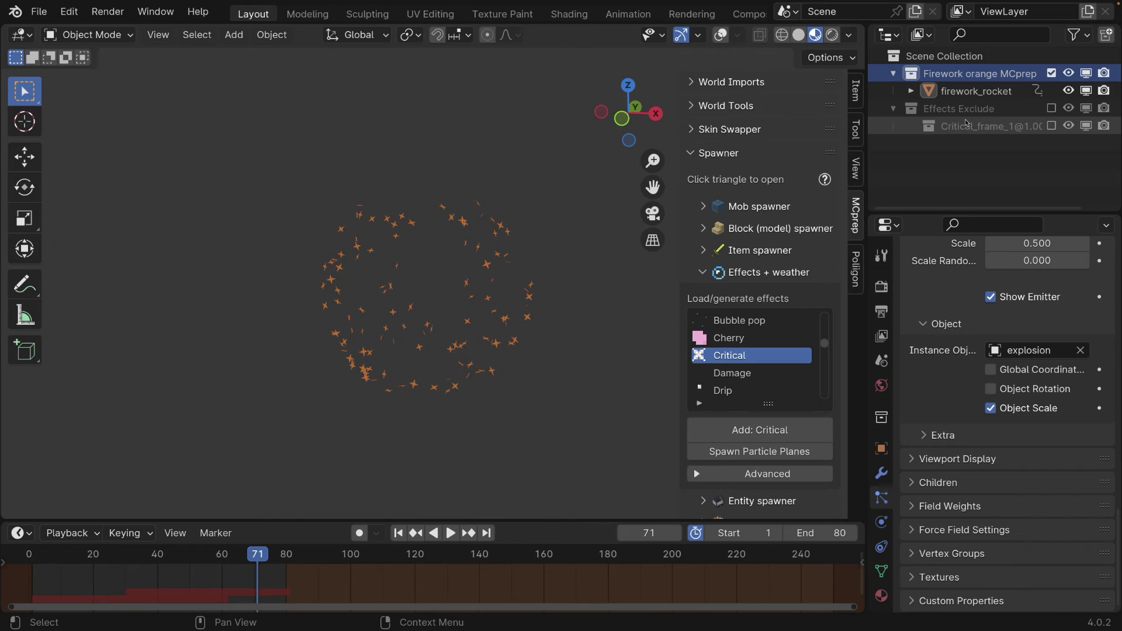
{"action": "double_click", "coordinate": [1011, 73]}
{"action": "double_click", "coordinate": [1011, 74]}
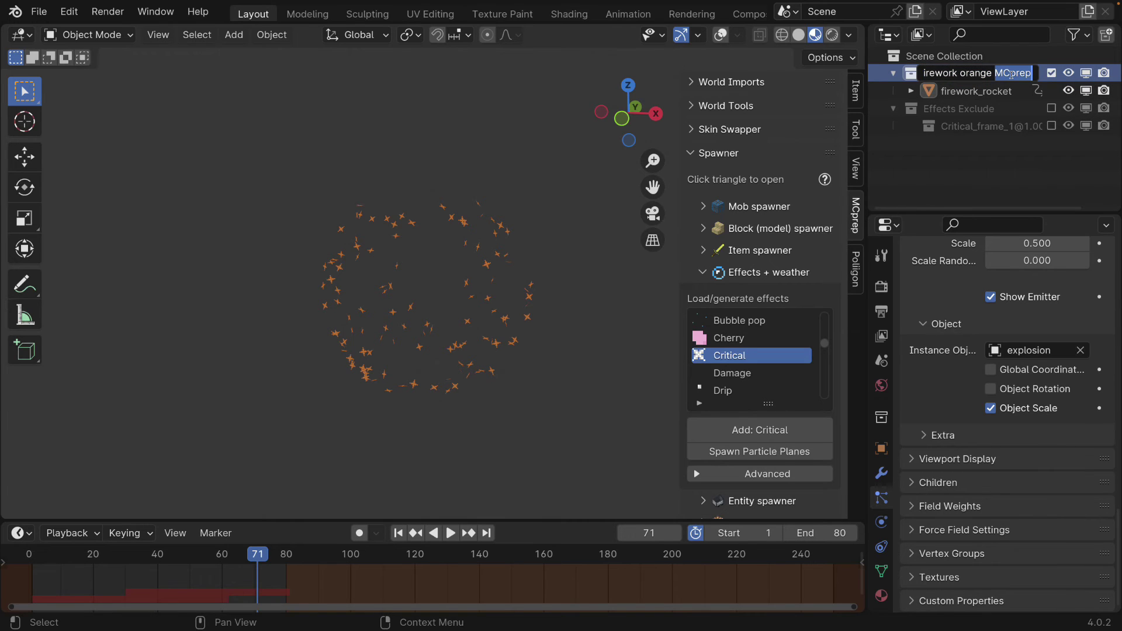
{"action": "key", "text": "BackSpace"}
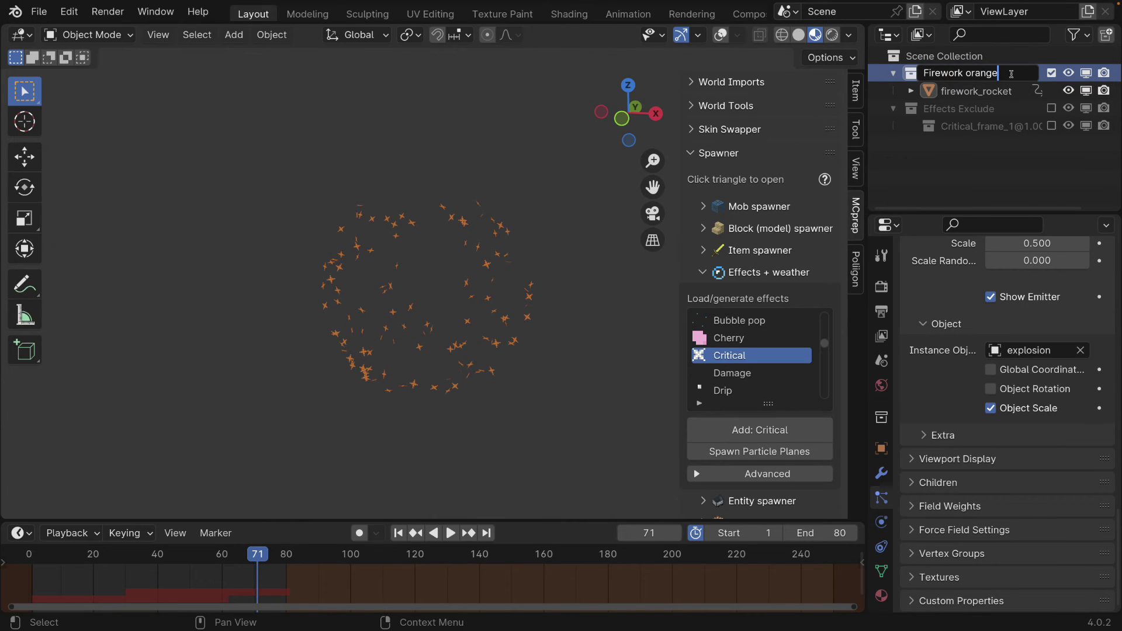
{"action": "key", "text": "Return"}
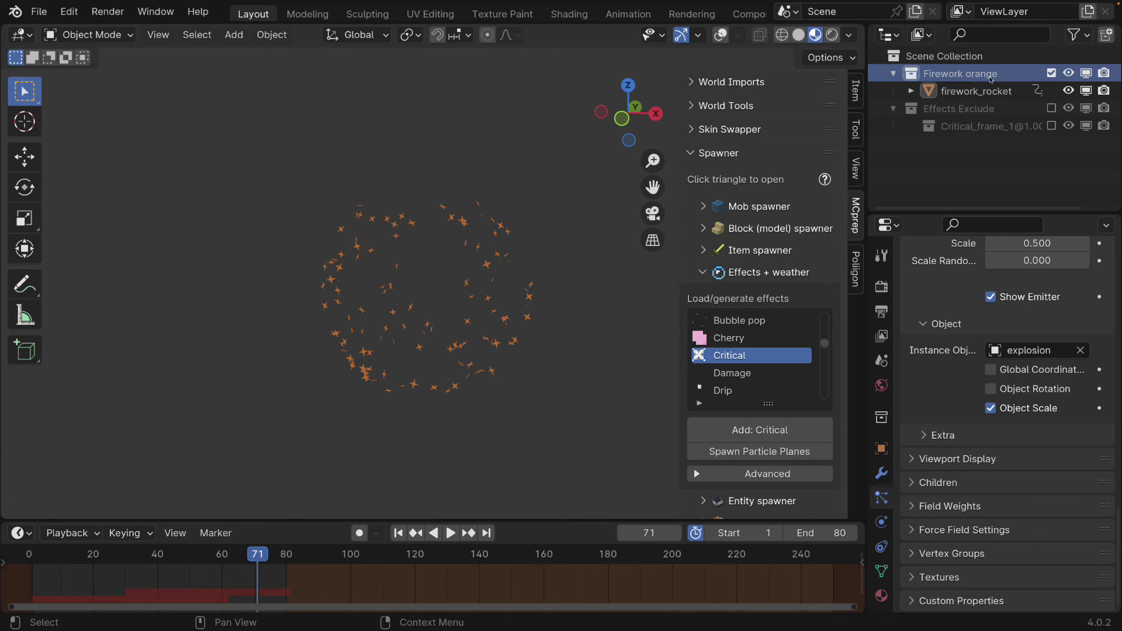
- Append "mcskip" to the names of the Effects Exclude collection and its nested Critical frame collection
{"action": "left_click", "coordinate": [981, 108]}
{"action": "double_click", "coordinate": [980, 109]}
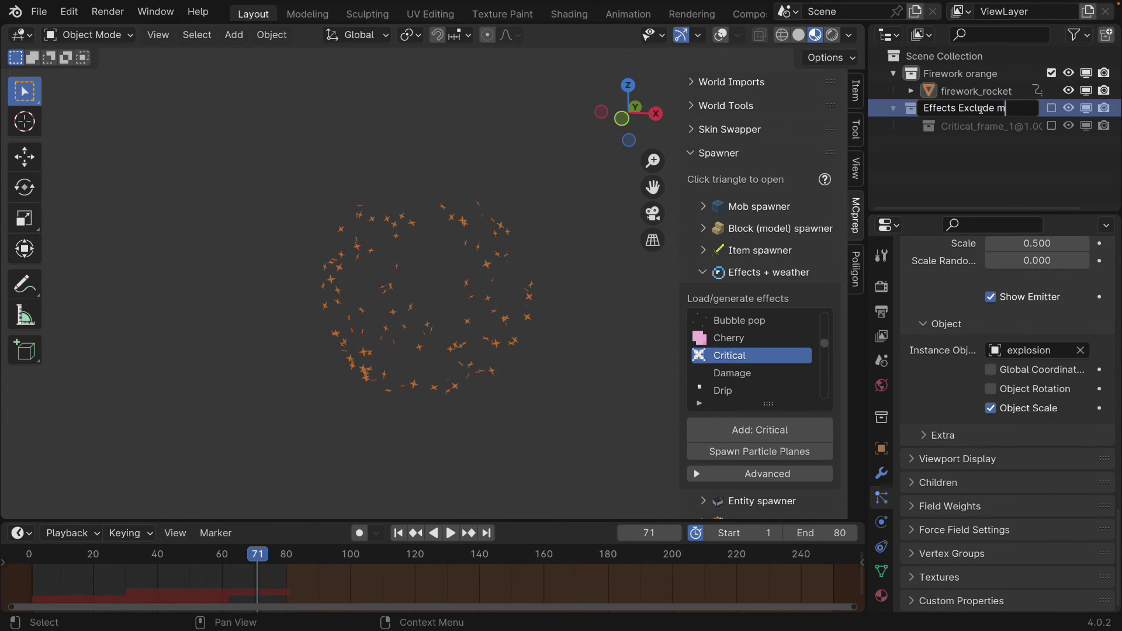
{"action": "key", "text": "Return"}
{"action": "double_click", "coordinate": [976, 128]}
{"action": "type", "text": "mcski"}
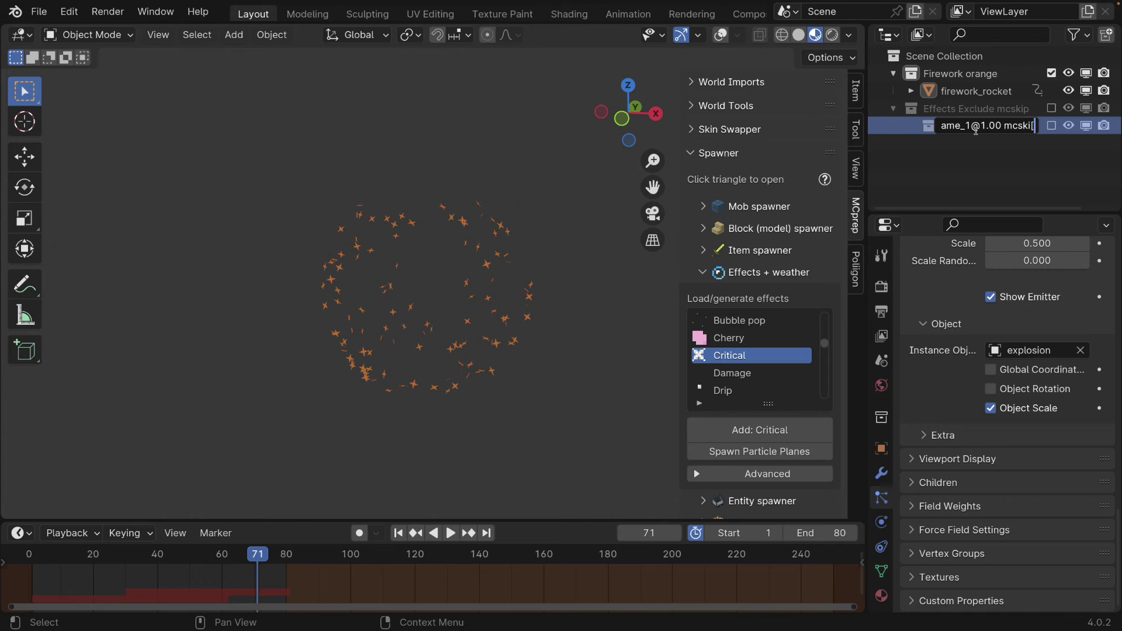
{"action": "type", "text": "p"}
{"action": "key", "text": "Return"}
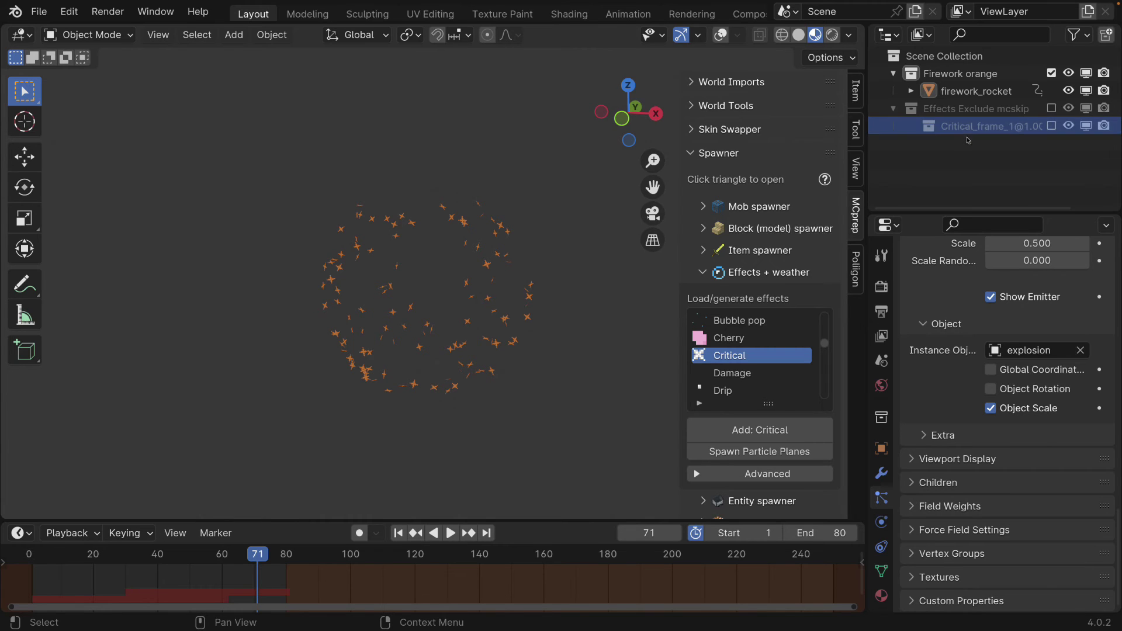
- Play the firework animation from the first frame and return to frame 1
{"action": "key", "text": "shift+Left"}
{"action": "key", "text": "space"}
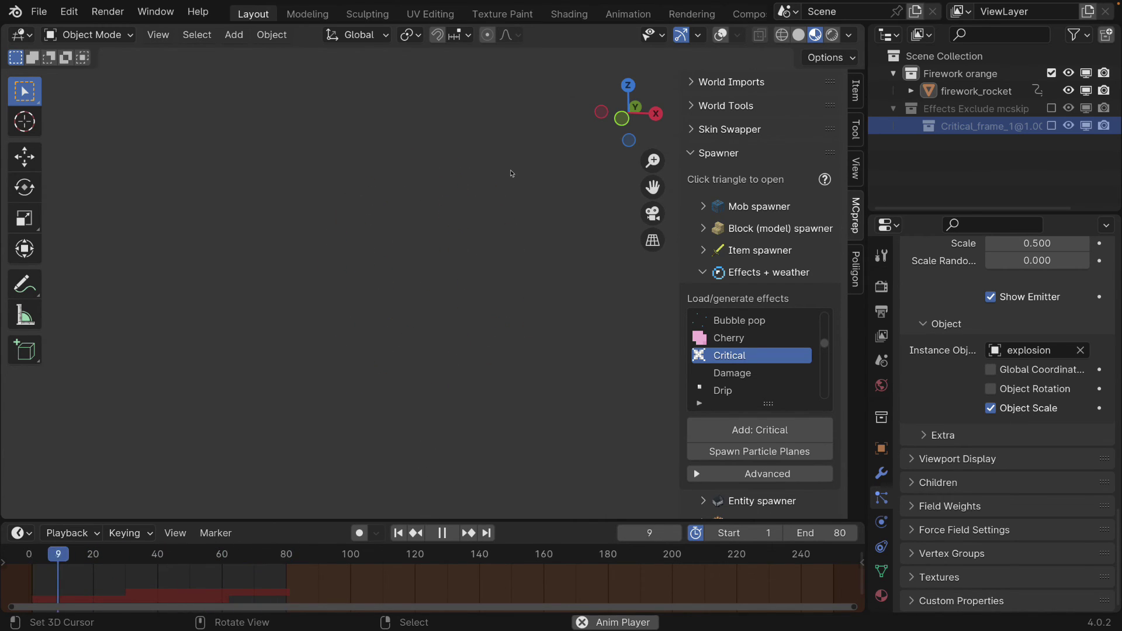
{"action": "key", "text": "shift+Left"}
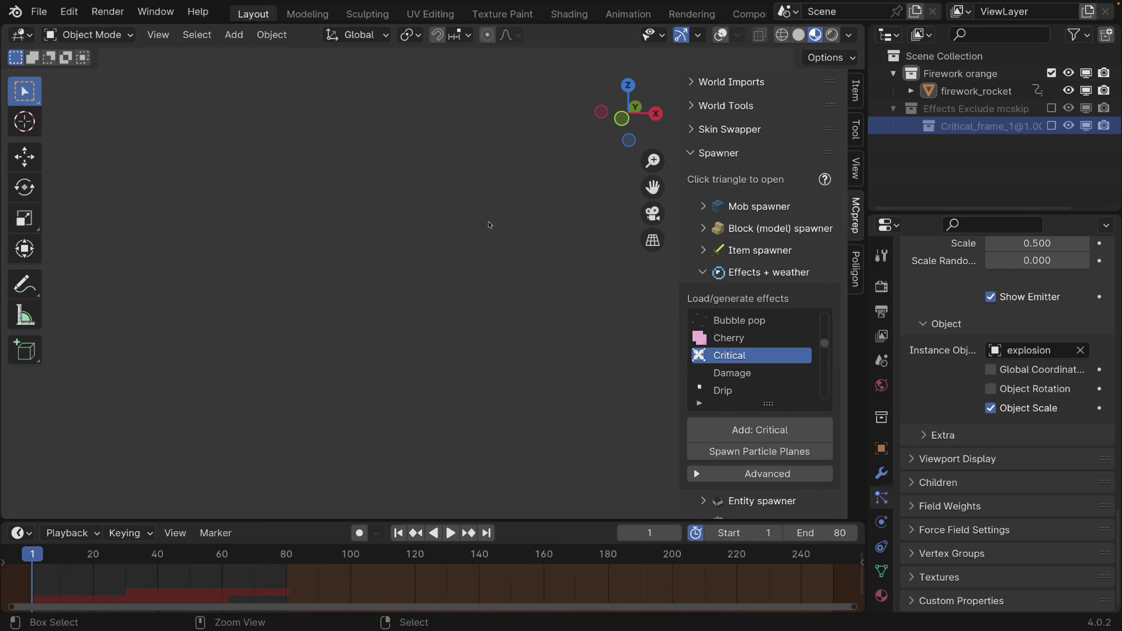
- Reveal the effects spawner's advanced settings to check the effects folder and texture pack folder paths
{"action": "scroll", "coordinate": [772, 467], "scroll_direction": "down", "scroll_amount": 1}
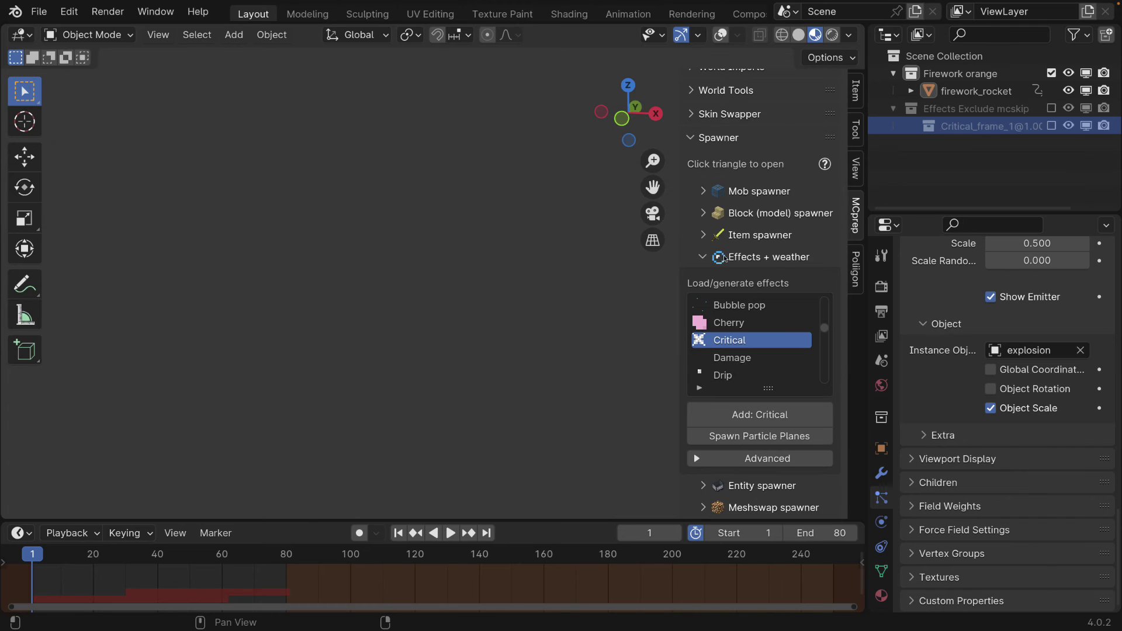
{"action": "left_click", "coordinate": [730, 459]}
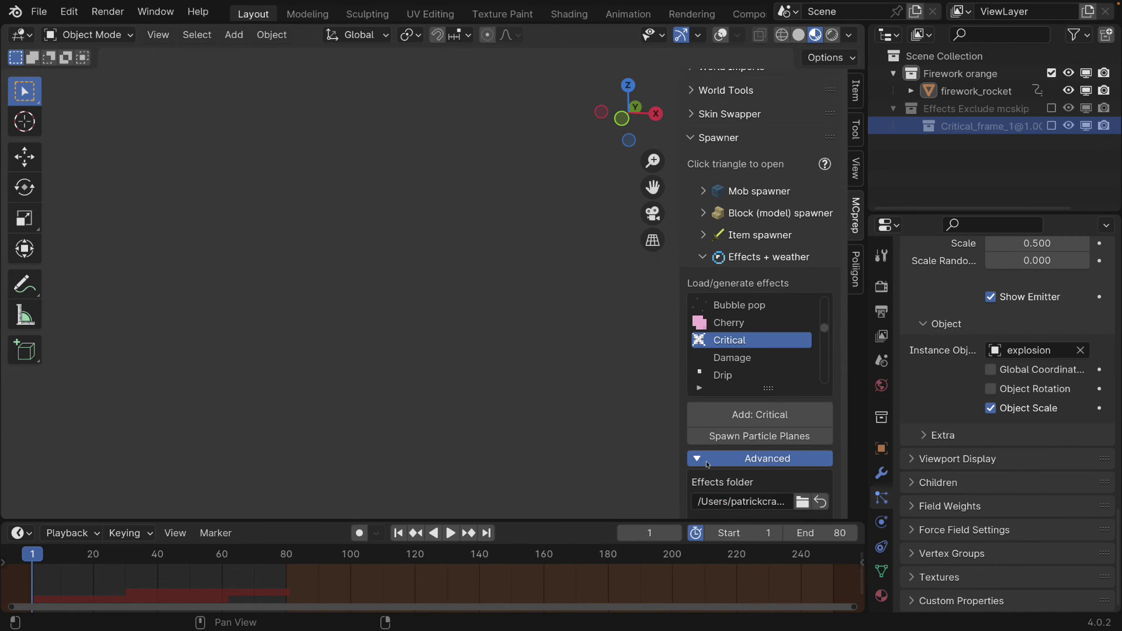
{"action": "scroll", "coordinate": [708, 463], "scroll_direction": "down", "scroll_amount": 5}
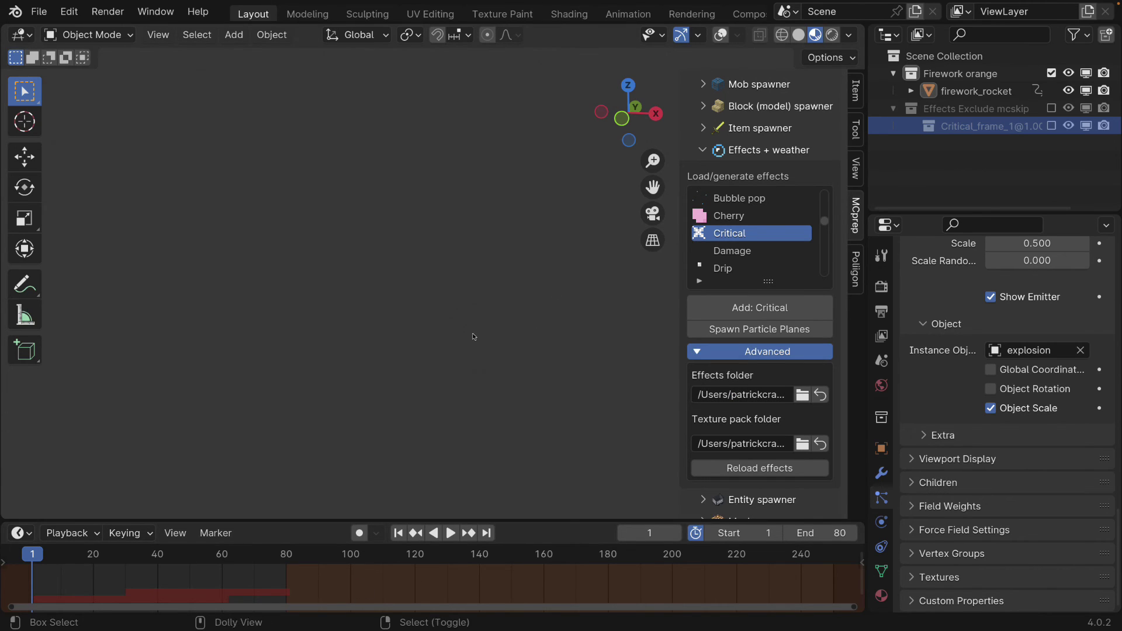
- Start saving the file under a new name in the collection folder inside MCprep_resources/effects
{"action": "key", "text": "shift+super+s"}
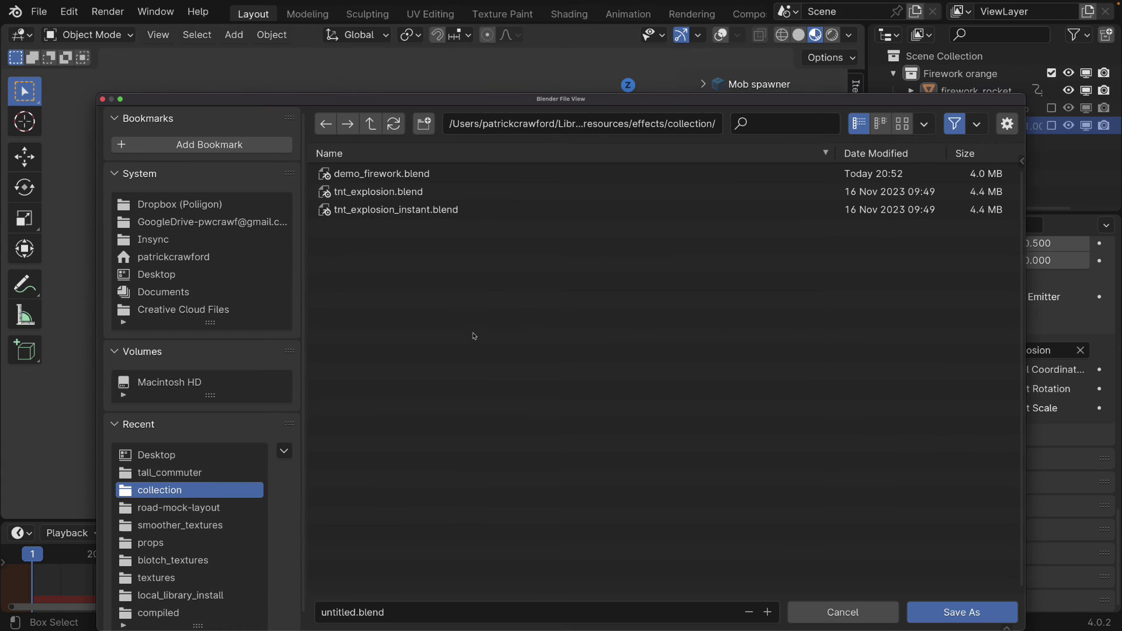
{"action": "left_click", "coordinate": [519, 128]}
{"action": "key", "text": "End"}
{"action": "key", "text": "alt+BackSpace"}
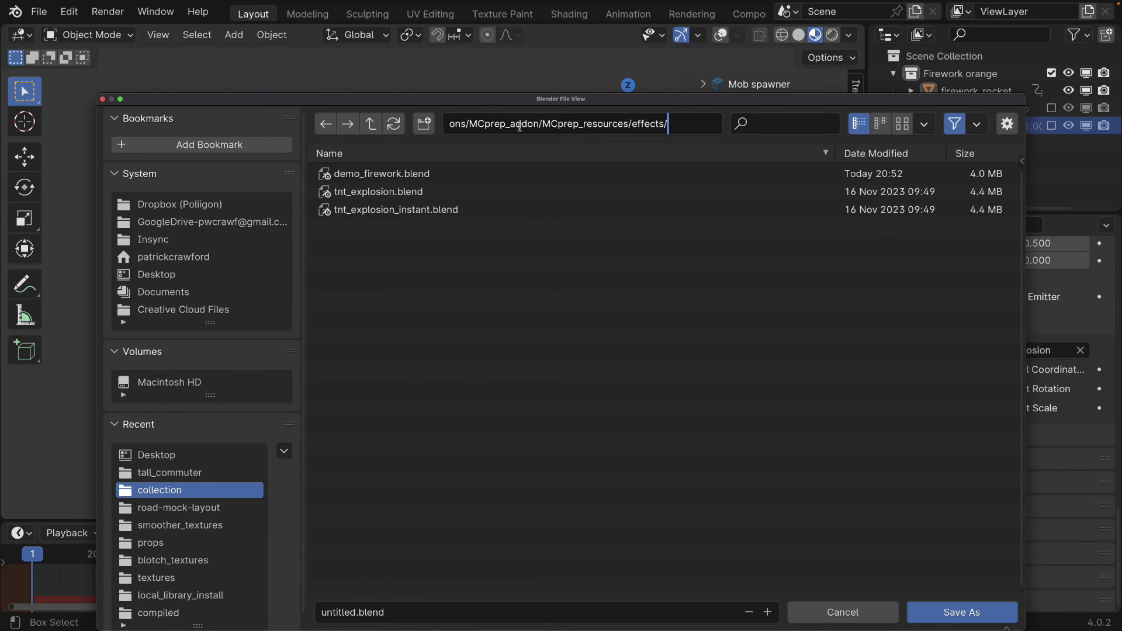
{"action": "key", "text": "Return"}
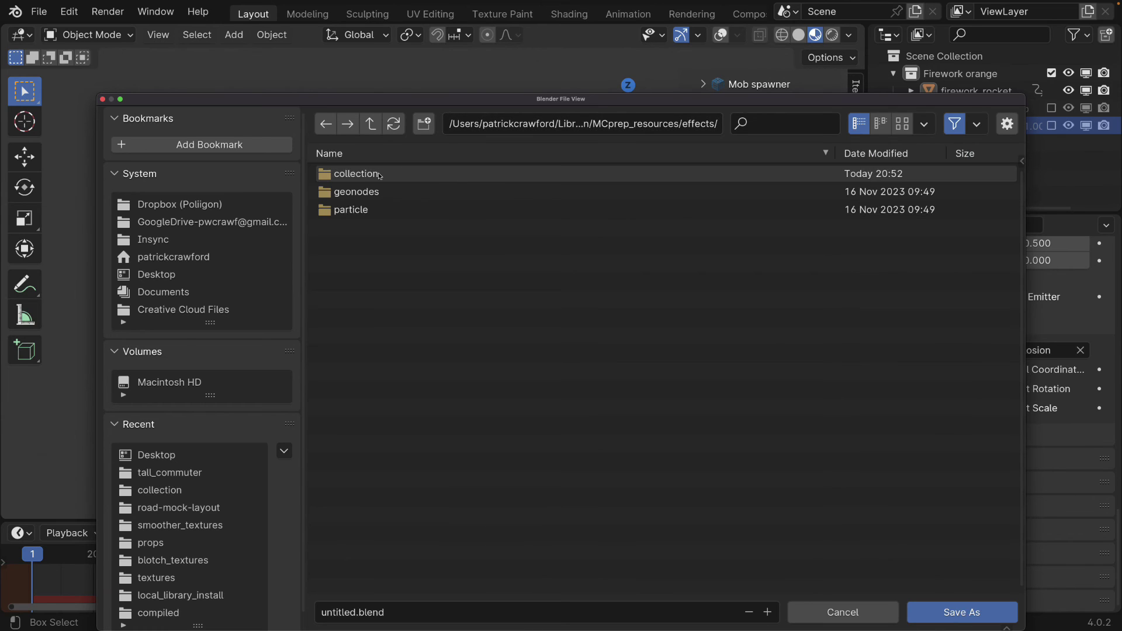
{"action": "double_click", "coordinate": [356, 174]}
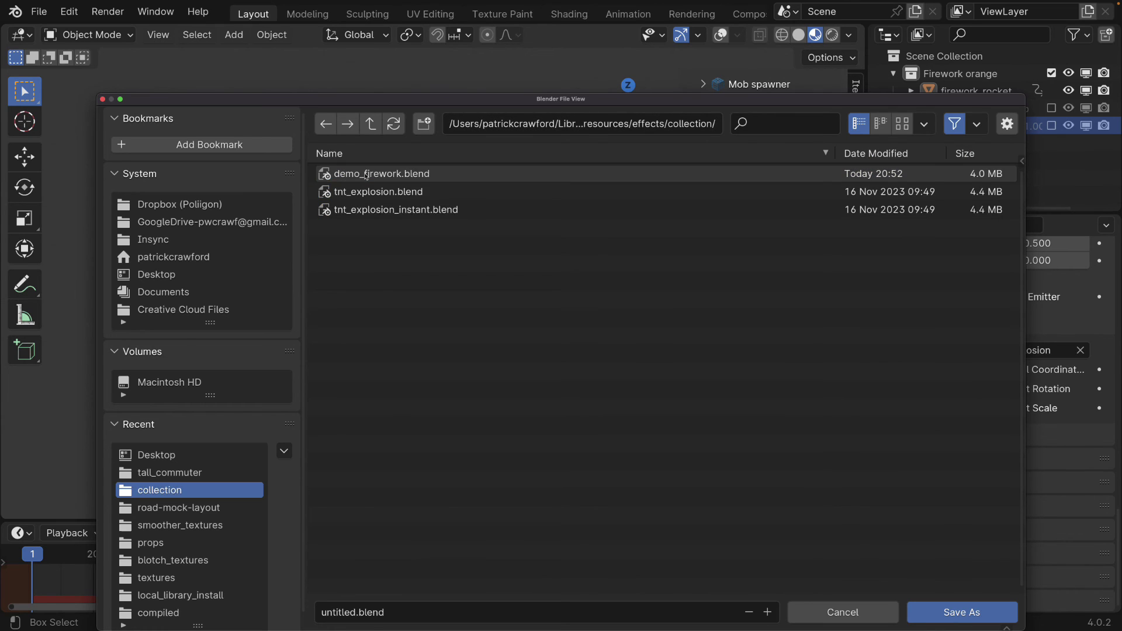
- Name the file demo_orange_firework.blend and save it
{"action": "left_click", "coordinate": [340, 613]}
{"action": "double_click", "coordinate": [340, 612]}
{"action": "type", "text": "demo_"}
{"action": "type", "text": "orange_firework"}
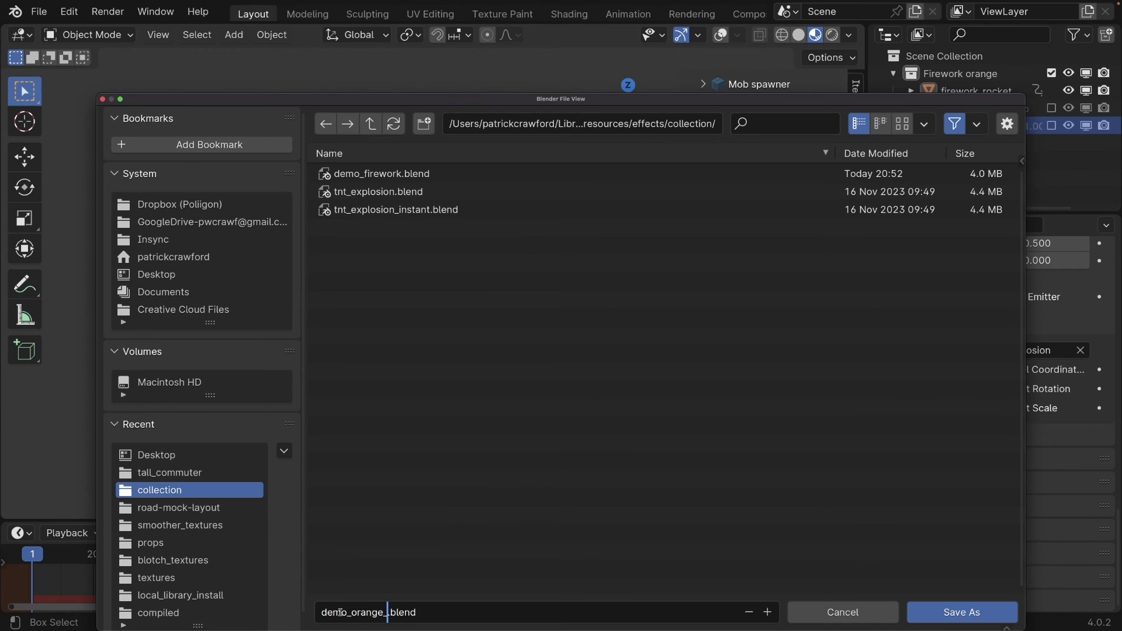
{"action": "left_click", "coordinate": [406, 564]}
{"action": "left_click", "coordinate": [962, 612]}
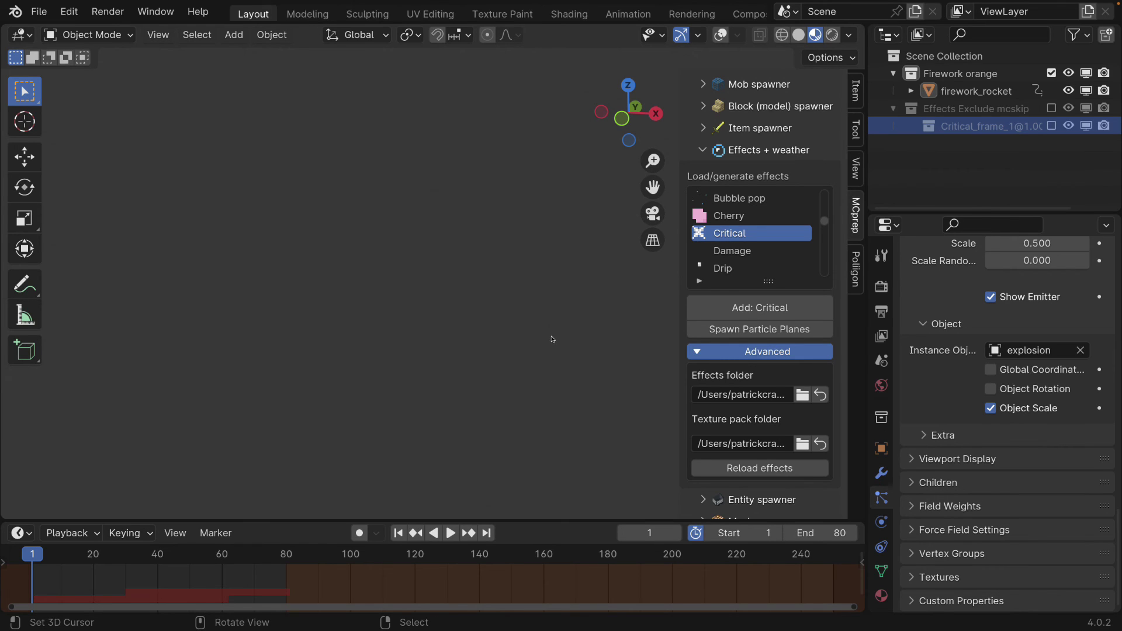
- Create a new General file, delete the default cube and show the viewport sidebar
{"action": "key", "text": "ctrl+n"}
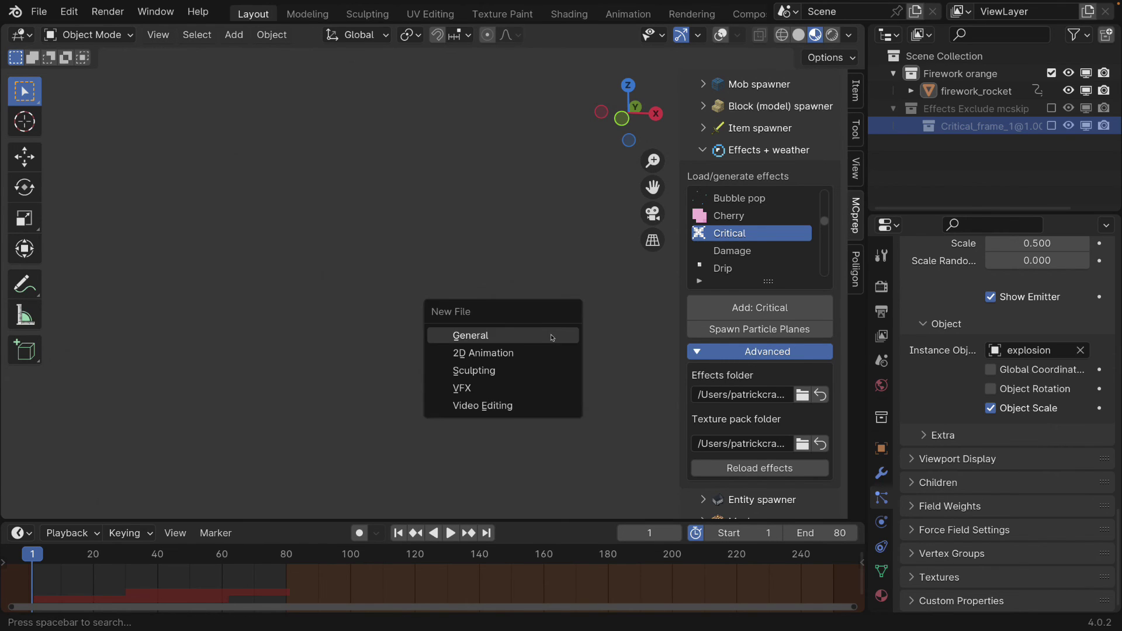
{"action": "left_click", "coordinate": [551, 338]}
{"action": "key", "text": "x"}
{"action": "left_click", "coordinate": [531, 315]}
{"action": "key", "text": "n"}
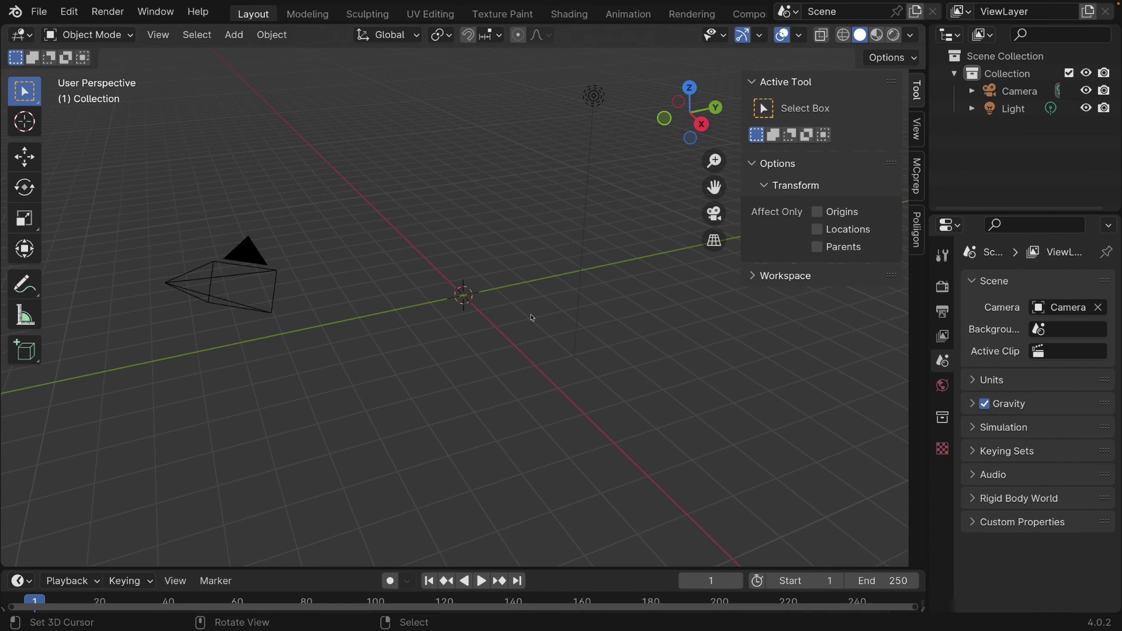
- Open MCprep's Effects + weather spawner and reload its assets
{"action": "left_click", "coordinate": [917, 175]}
{"action": "left_click_drag", "start_coordinate": [765, 80], "coordinate": [754, 270]}
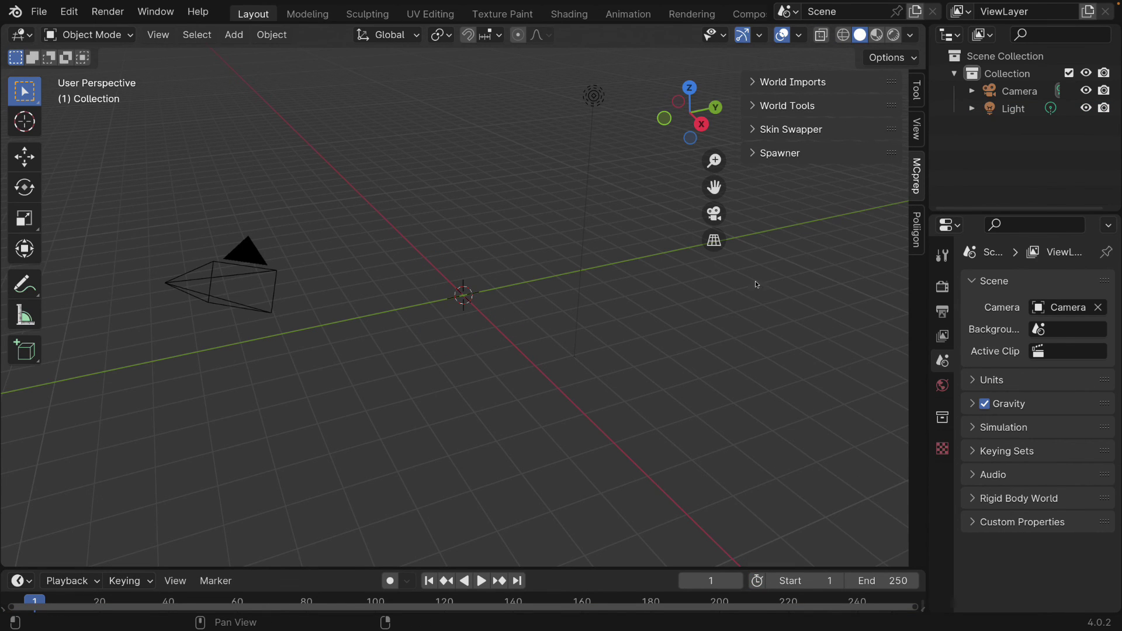
{"action": "left_click", "coordinate": [754, 154]}
{"action": "left_click", "coordinate": [766, 272]}
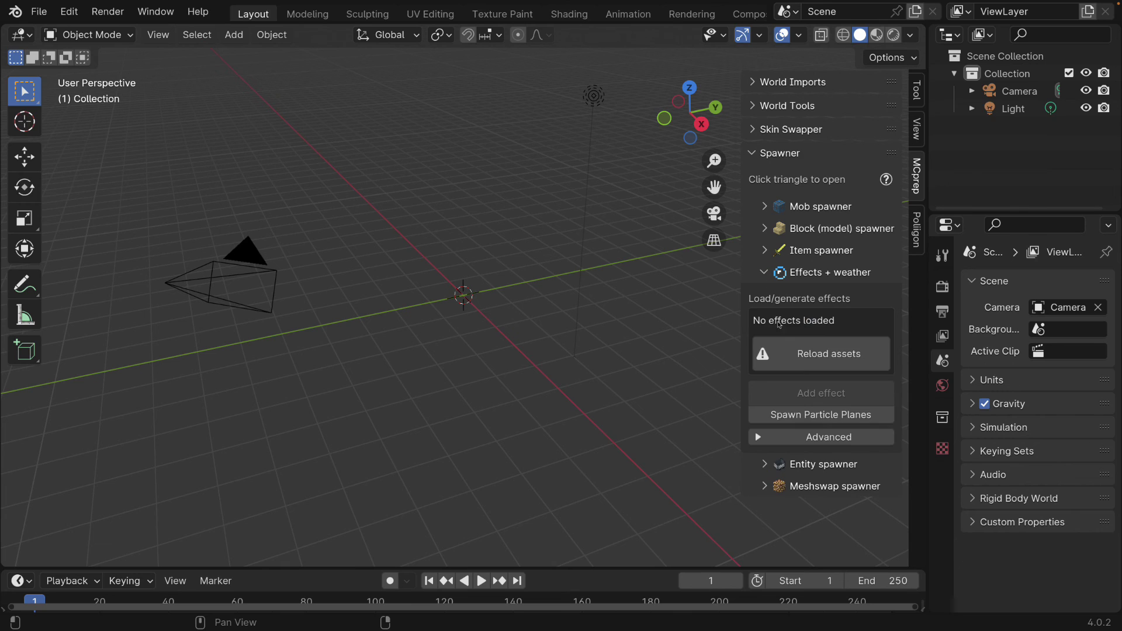
{"action": "left_click", "coordinate": [793, 358]}
- Add the Firework orange effect at the world origin starting at frame 1, and play the animation up to frame 51
{"action": "scroll", "coordinate": [821, 372], "scroll_direction": "down", "scroll_amount": 8}
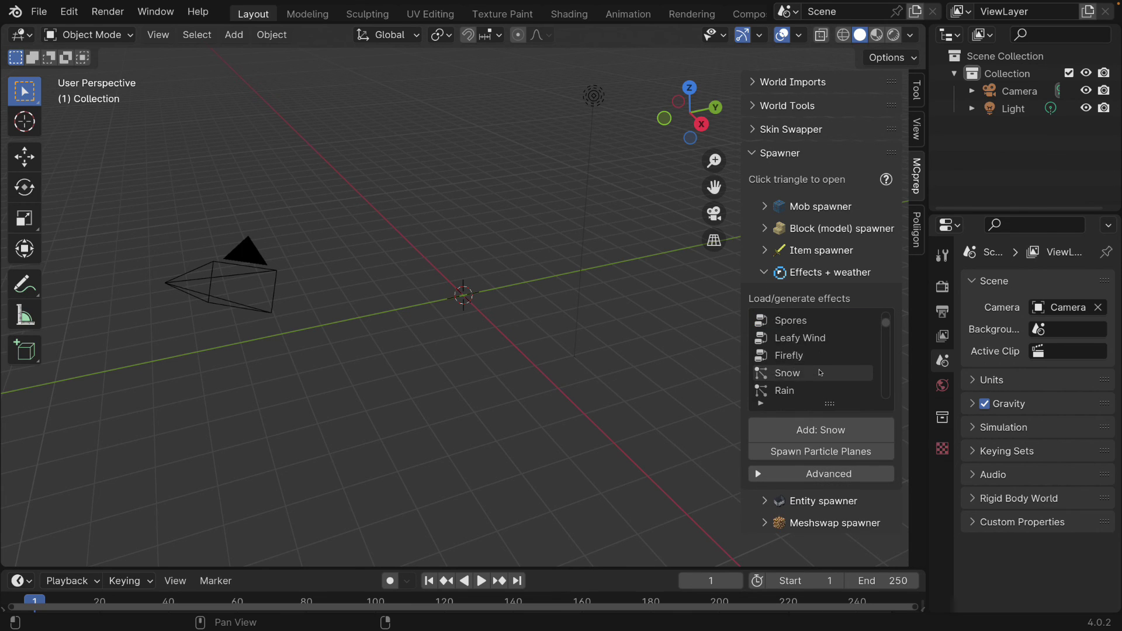
{"action": "scroll", "coordinate": [809, 356], "scroll_direction": "up", "scroll_amount": 1}
{"action": "left_click", "coordinate": [800, 339]}
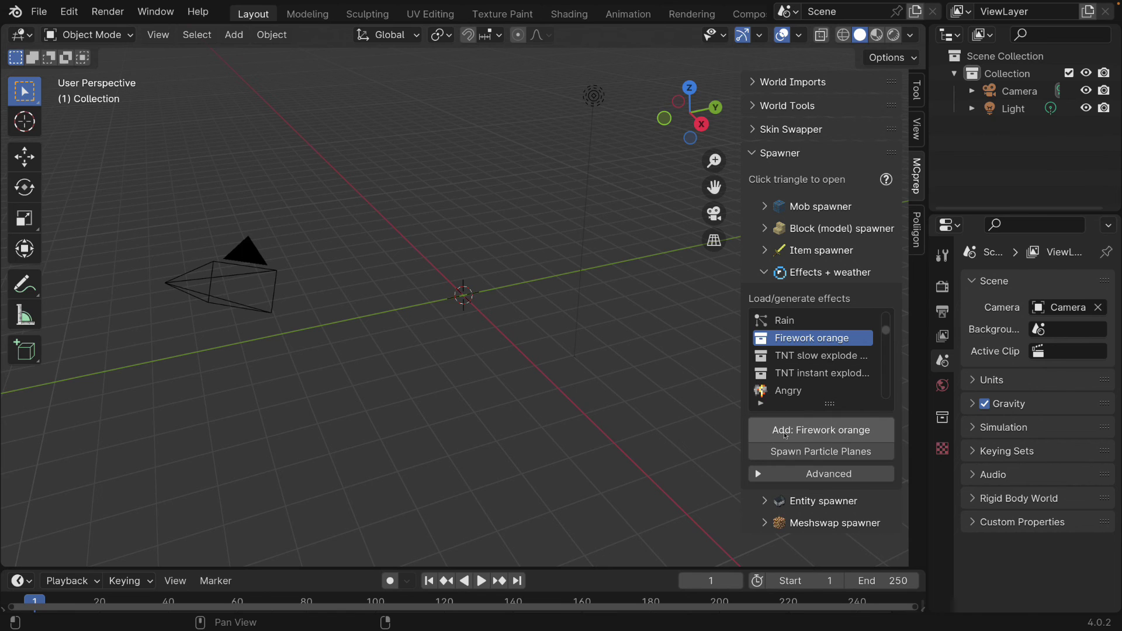
{"action": "left_click", "coordinate": [821, 429]}
{"action": "middle_click_drag", "start_coordinate": [585, 374], "coordinate": [595, 349]}
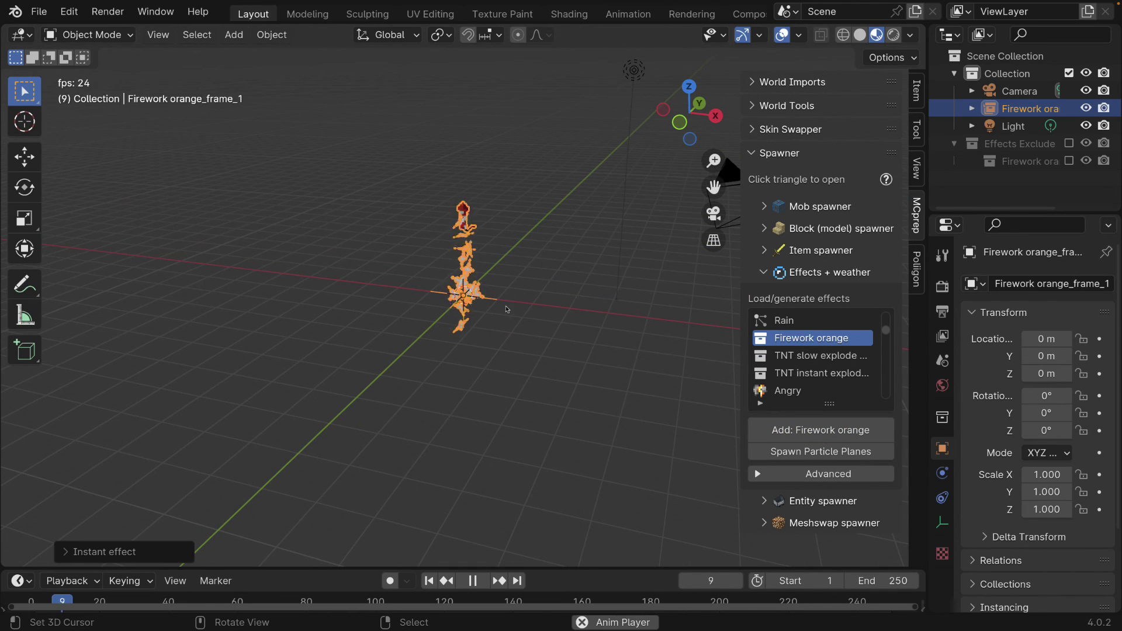
{"action": "key", "text": "space"}
{"action": "middle_click_drag", "start_coordinate": [507, 309], "coordinate": [473, 320]}
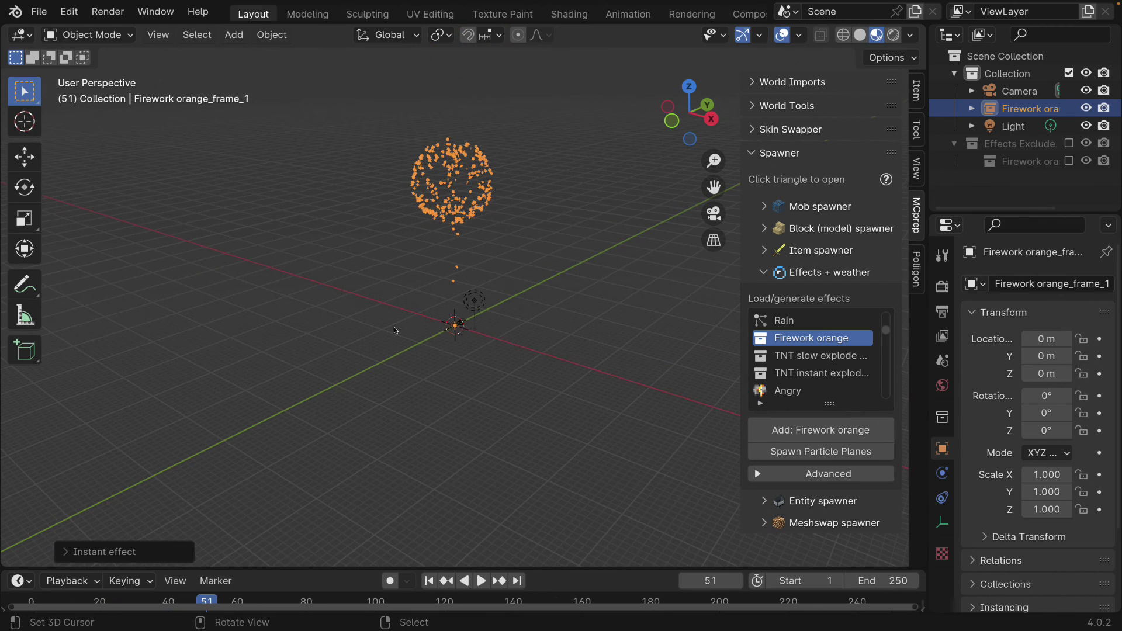
- Add a second Firework orange effect starting at frame 51, rotate it to about -9°, 10°, -6°, and play the animation
{"action": "left_click", "coordinate": [783, 431]}
{"action": "key", "text": "r"}
{"action": "left_click", "coordinate": [530, 326]}
{"action": "left_click_drag", "start_coordinate": [239, 566], "coordinate": [242, 489]}
{"action": "key", "text": "space"}
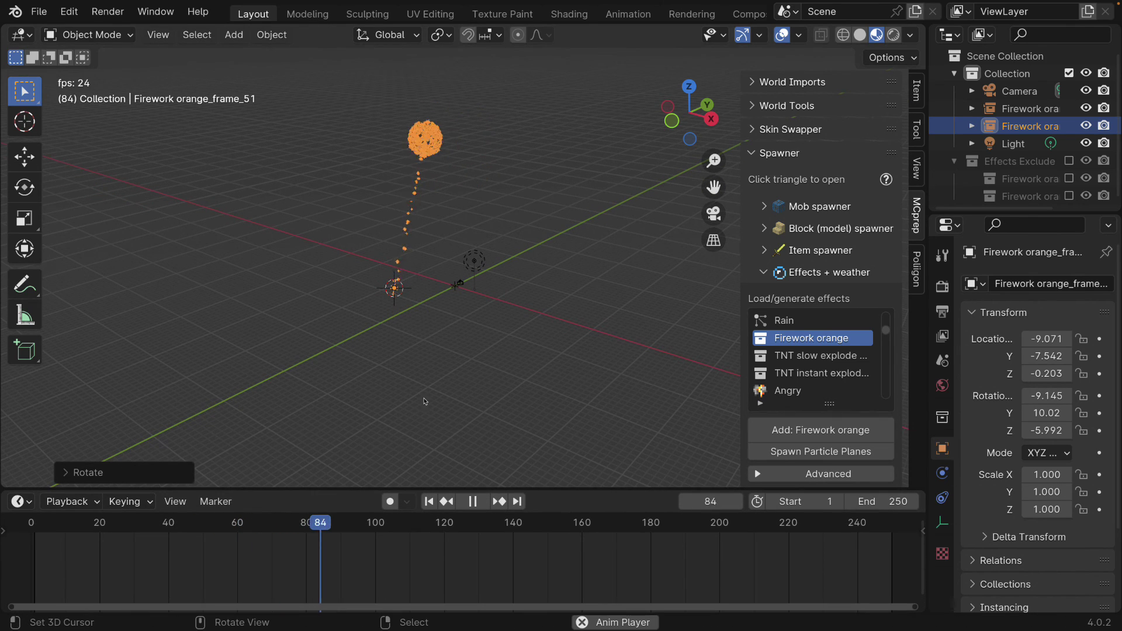
- Stop playback at frame 29, add a third Firework orange effect there, tilt it freehand and play the animation
{"action": "key", "text": "space"}
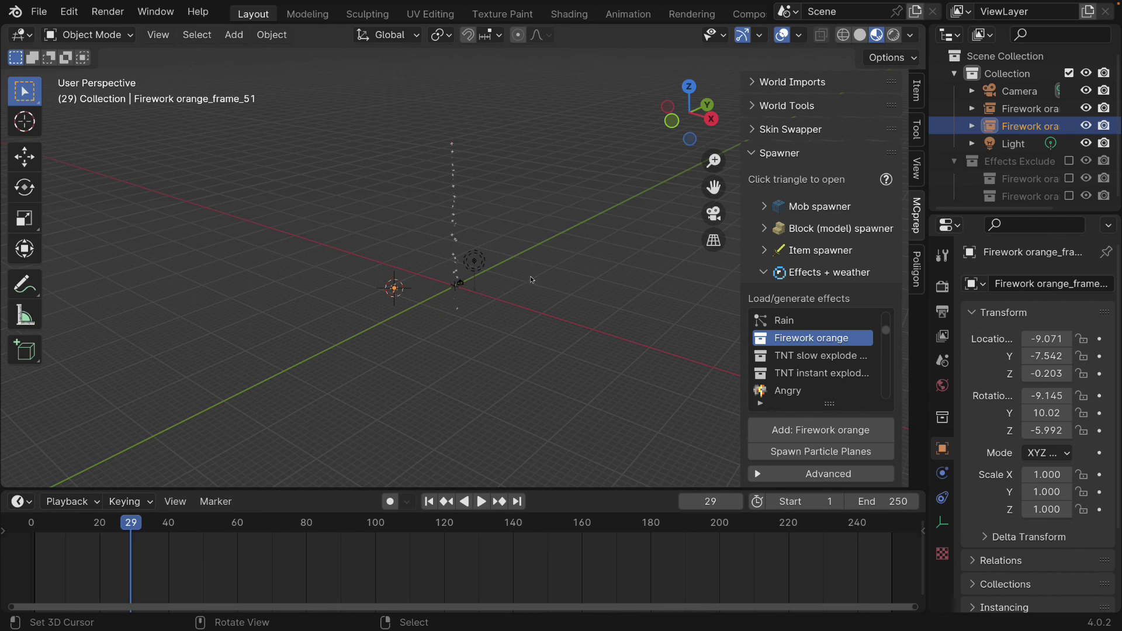
{"action": "left_click", "coordinate": [797, 430]}
{"action": "key", "text": "r"}
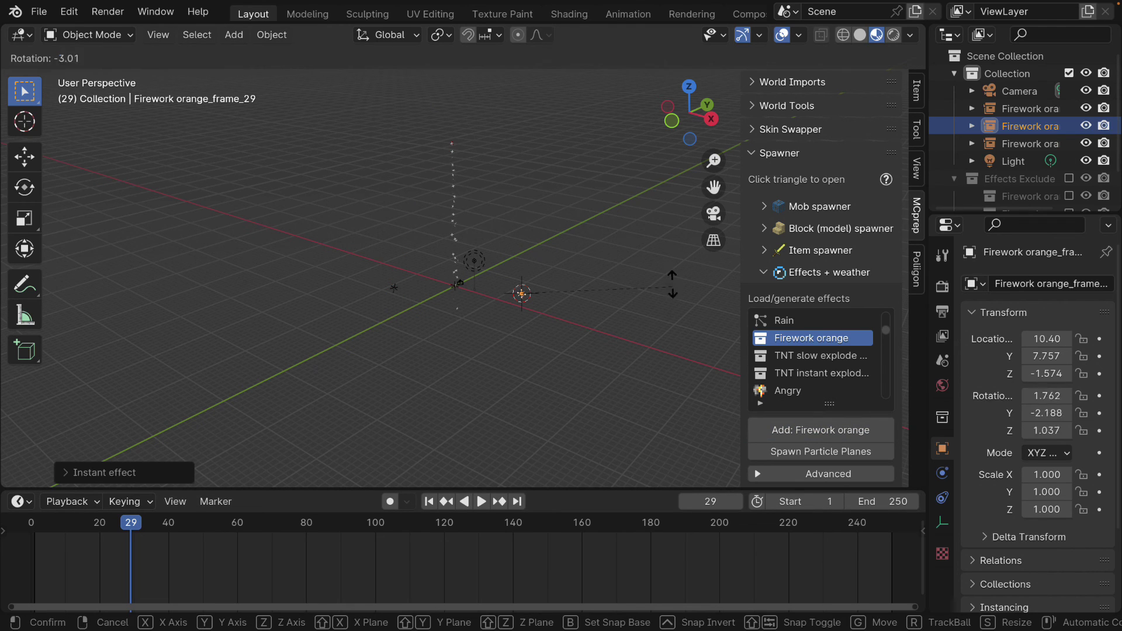
{"action": "left_click", "coordinate": [617, 215]}
{"action": "key", "text": "space"}
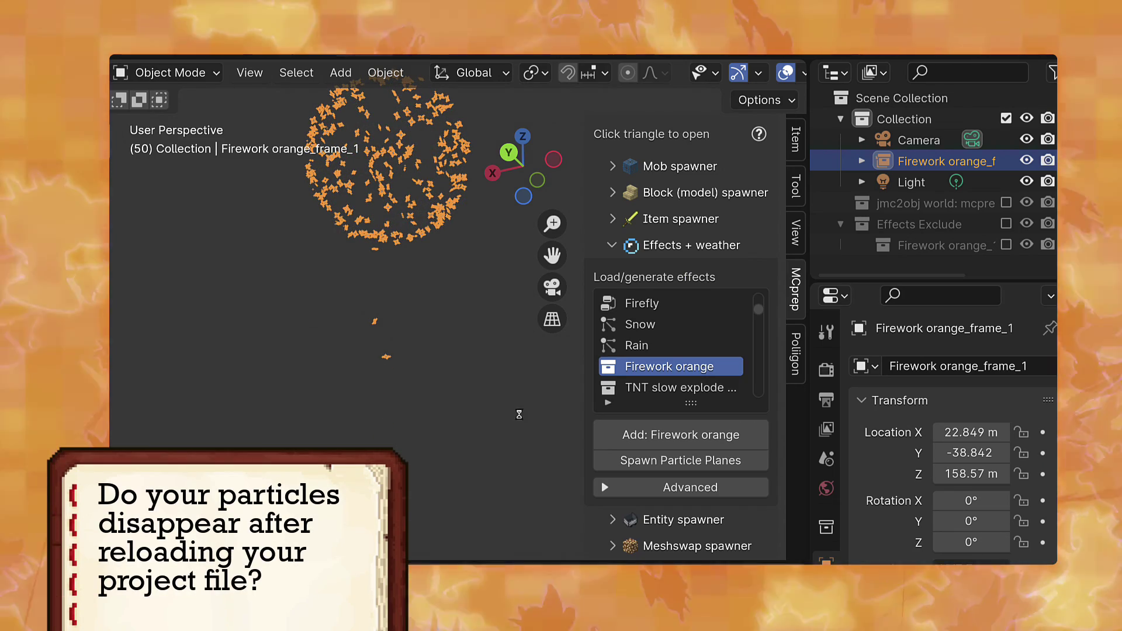
- Reopen the firework project from the recently used files
{"action": "left_click", "coordinate": [123, 47]}
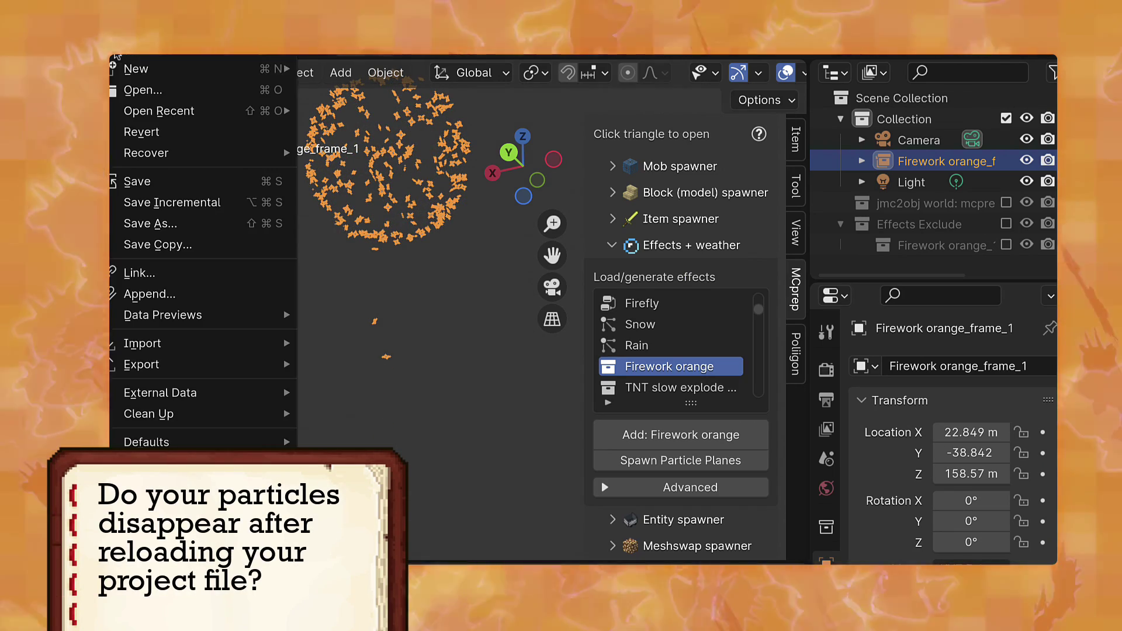
{"action": "mouse_move", "coordinate": [127, 111]}
{"action": "left_click", "coordinate": [366, 106]}
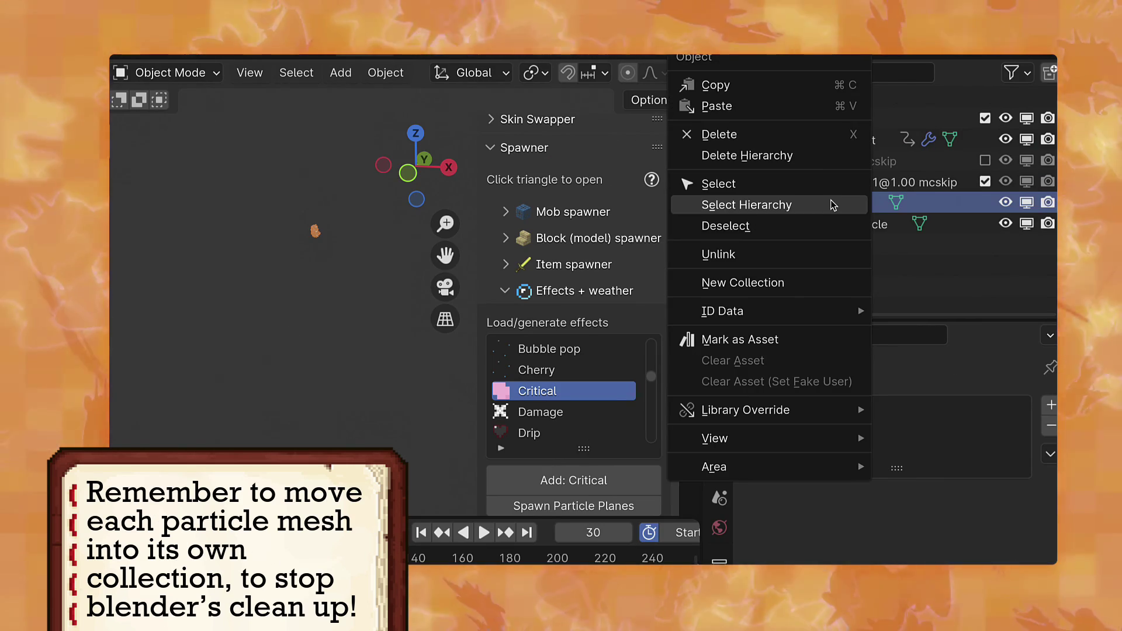
- Move the explosion particle mesh out of the Critical effect collection into a new collection named explosion
{"action": "left_click", "coordinate": [833, 205]}
{"action": "key", "text": "m"}
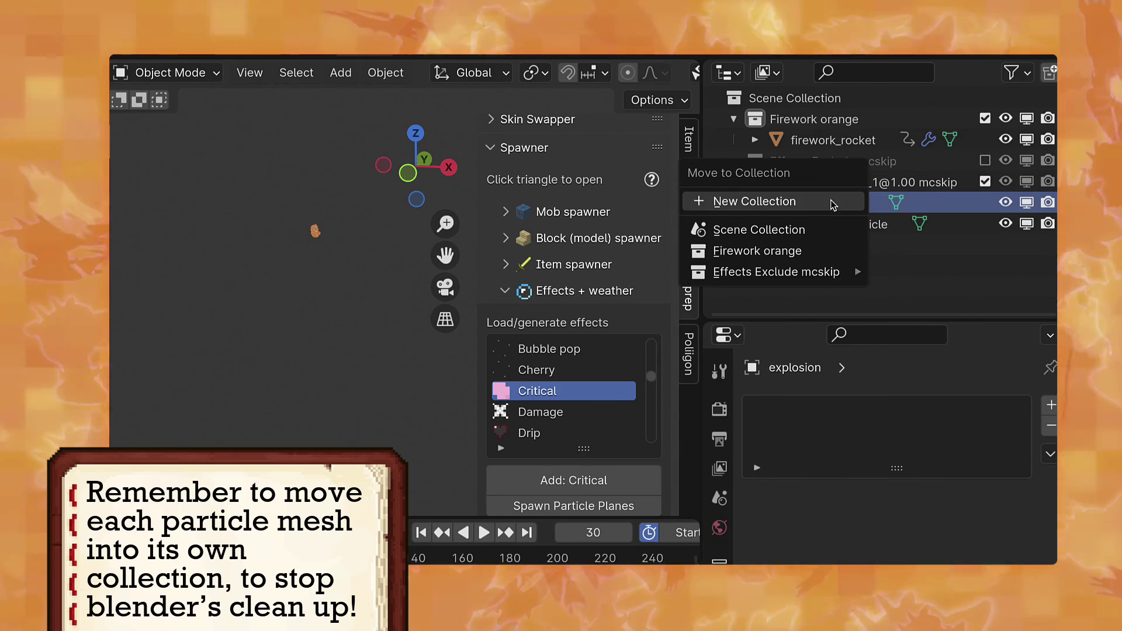
{"action": "left_click", "coordinate": [833, 198]}
{"action": "key", "text": "Return"}
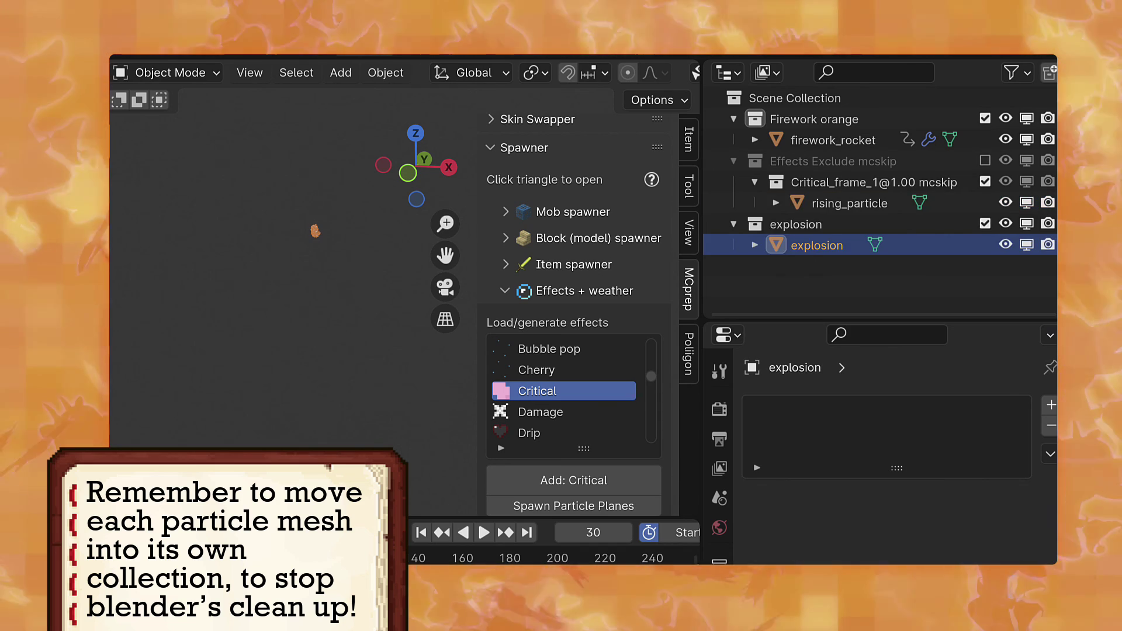
- Move the rising_particle mesh into a new collection named rising_particle
{"action": "left_click", "coordinate": [834, 201]}
{"action": "key", "text": "m"}
{"action": "left_click", "coordinate": [837, 205]}
{"action": "type", "text": "rising_particle"}
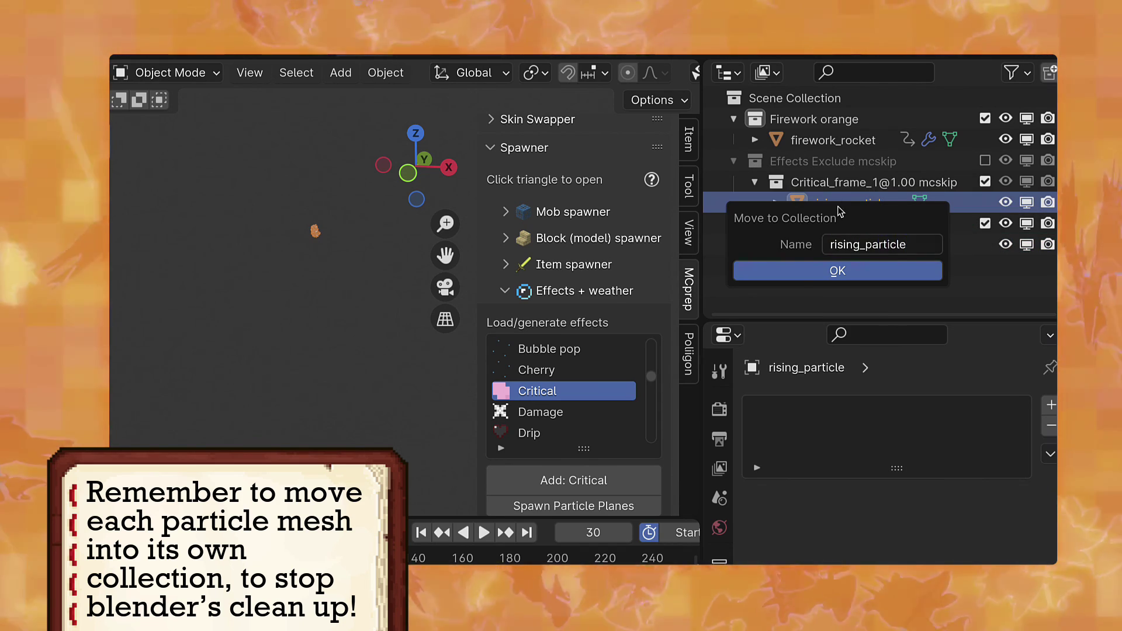
{"action": "key", "text": "Return"}
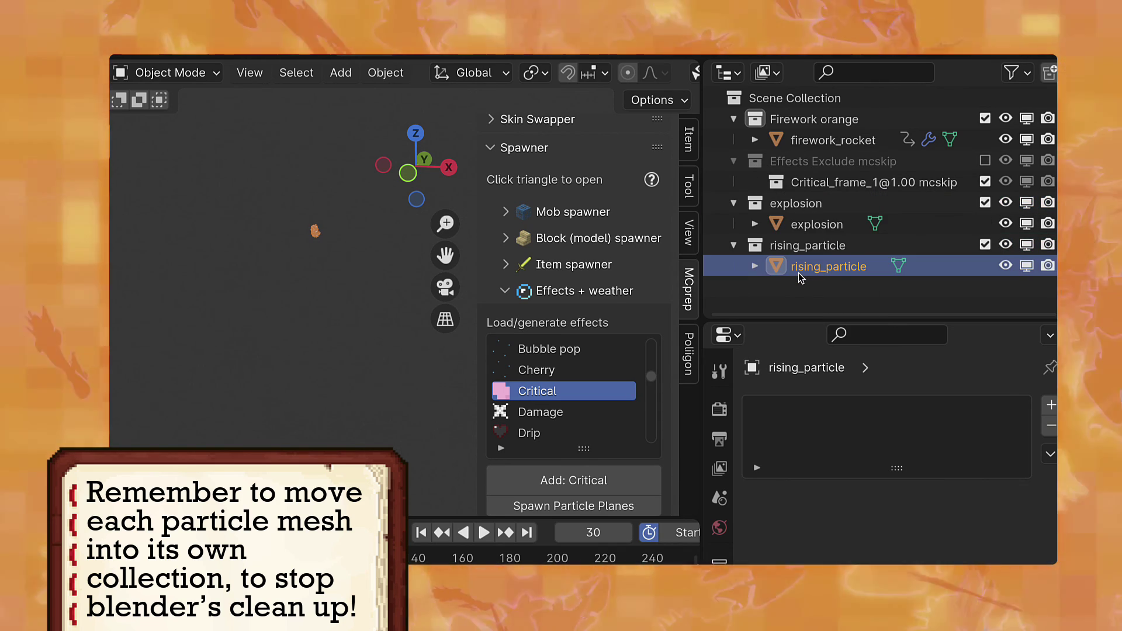
- Render firework_rocket's explosion particle system as a collection, with the explosion collection as its instance
{"action": "left_click", "coordinate": [780, 140]}
{"action": "scroll", "coordinate": [810, 526], "scroll_direction": "down", "scroll_amount": 10}
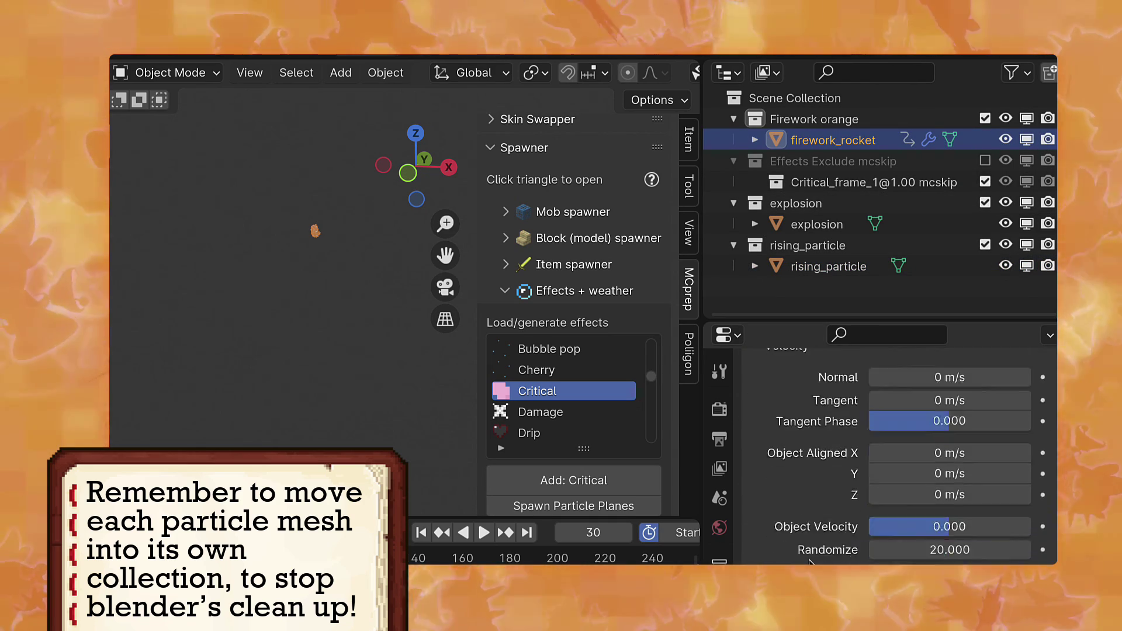
{"action": "scroll", "coordinate": [810, 562], "scroll_direction": "down", "scroll_amount": 15}
{"action": "scroll", "coordinate": [817, 556], "scroll_direction": "up", "scroll_amount": 4}
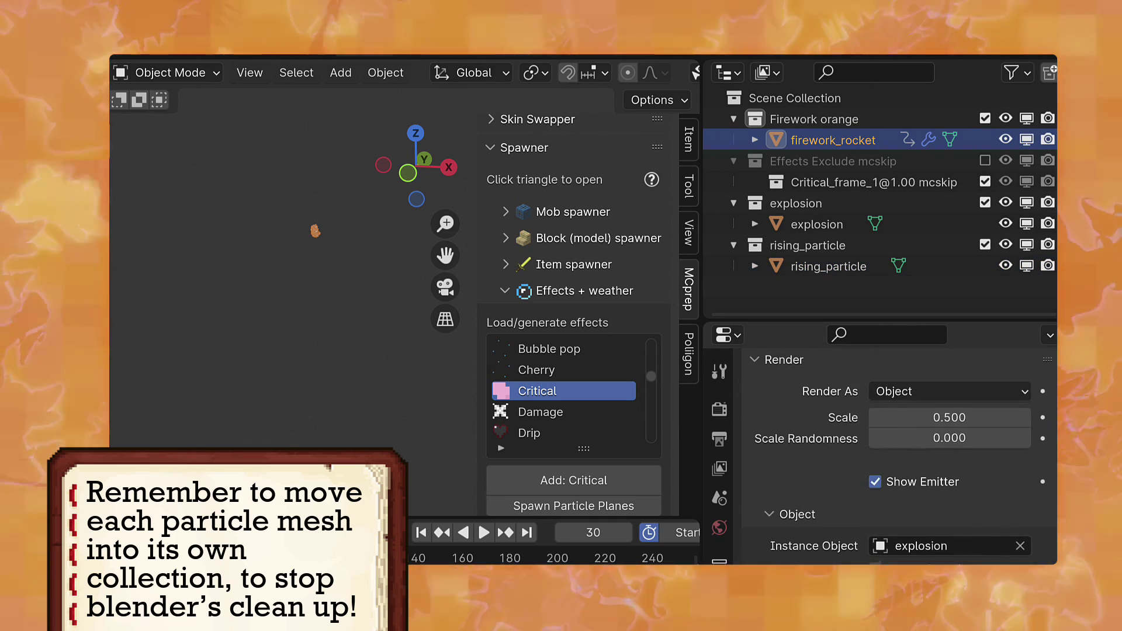
{"action": "left_click", "coordinate": [950, 389]}
{"action": "left_click", "coordinate": [922, 534]}
{"action": "left_click", "coordinate": [910, 550]}
{"action": "type", "text": "expl"}
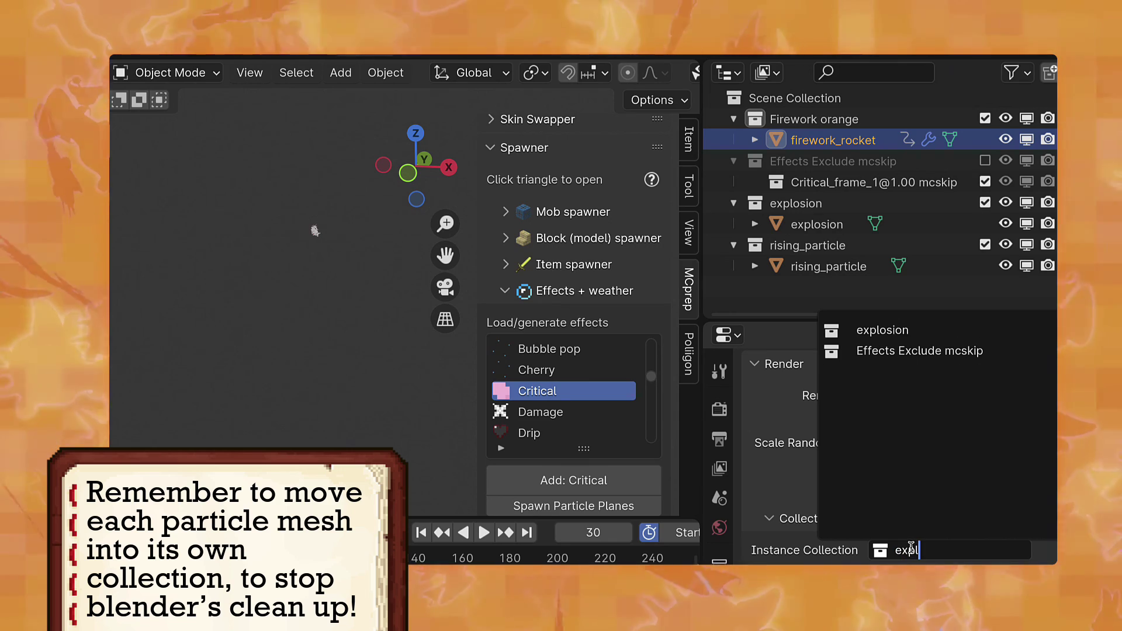
{"action": "key", "text": "Return"}
- Render firework_rocket's rising particle system as a collection and choose its instance collection
{"action": "scroll", "coordinate": [818, 467], "scroll_direction": "up", "scroll_amount": 20}
{"action": "left_click", "coordinate": [789, 406]}
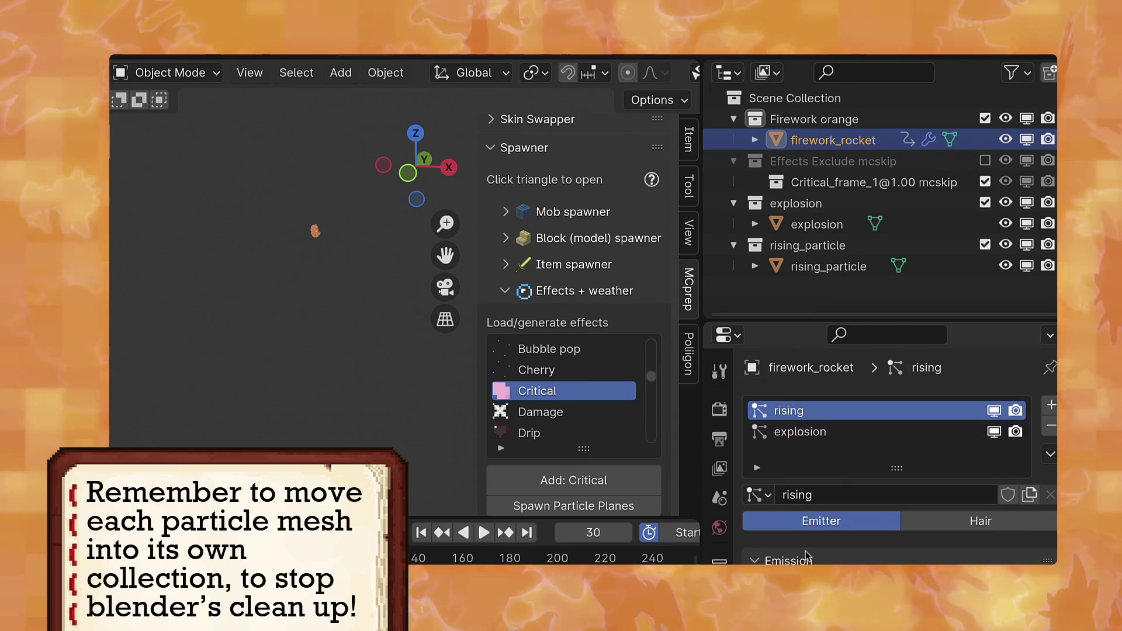
{"action": "scroll", "coordinate": [808, 549], "scroll_direction": "down", "scroll_amount": 20}
{"action": "scroll", "coordinate": [807, 556], "scroll_direction": "up", "scroll_amount": 8}
{"action": "left_click", "coordinate": [894, 405]}
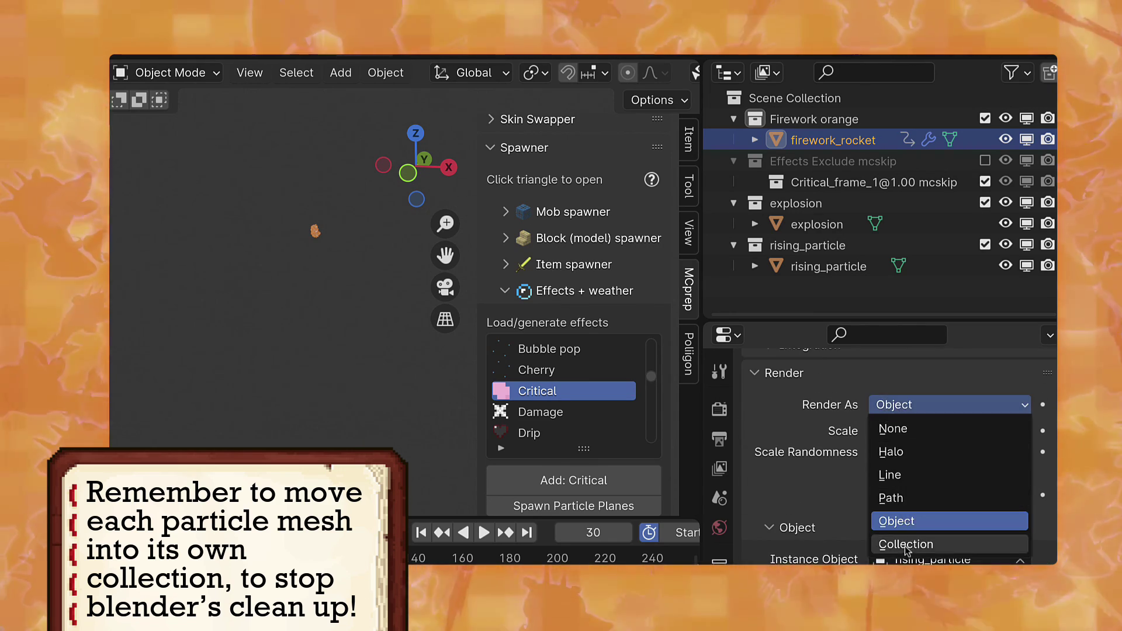
{"action": "left_click", "coordinate": [900, 542]}
{"action": "left_click", "coordinate": [919, 560]}
{"action": "left_click", "coordinate": [877, 334]}
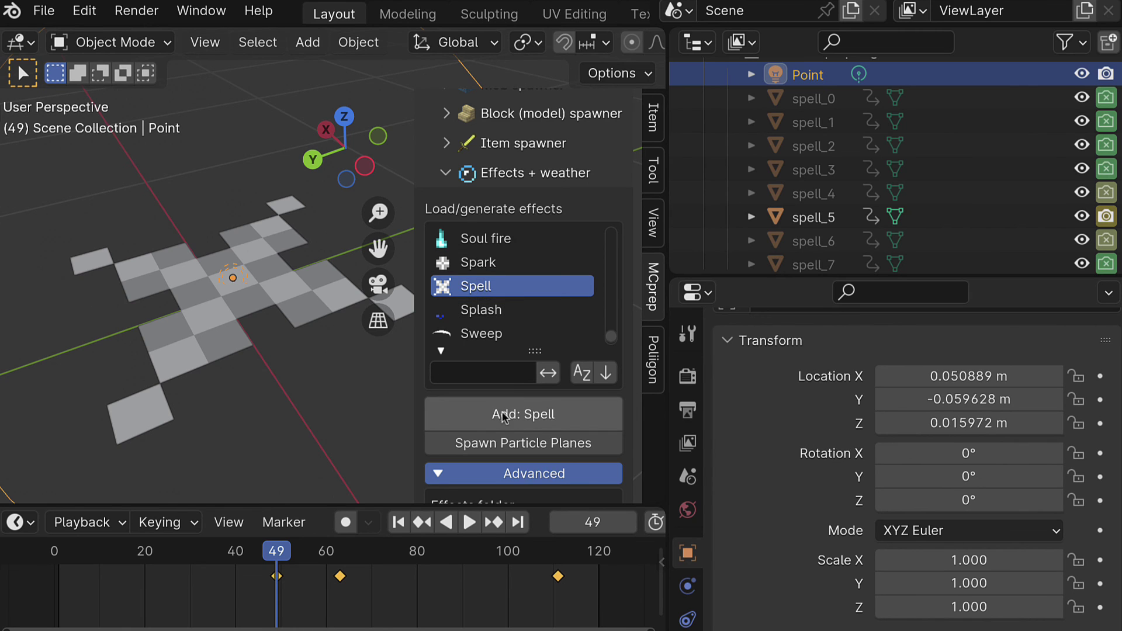
- Scrub the timeline to about frame 102 to examine how the Spell effect animates
{"action": "left_click_drag", "start_coordinate": [281, 552], "coordinate": [357, 556]}
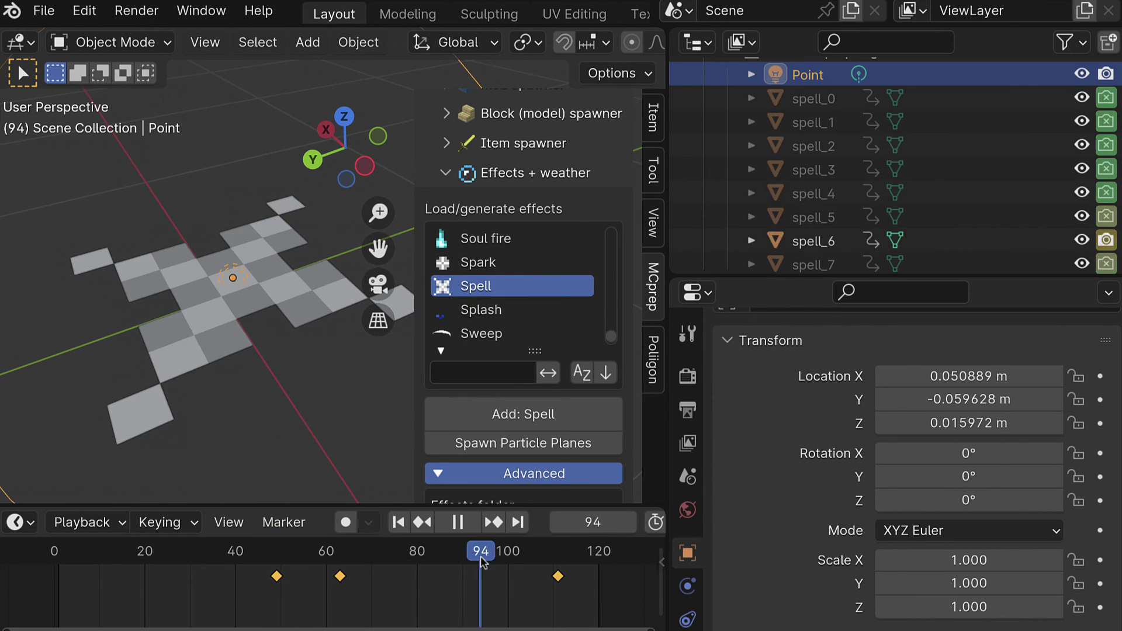
{"action": "left_click_drag", "start_coordinate": [478, 562], "coordinate": [515, 556]}
- Render the particle system of firework_rocket.purple as a collection
{"action": "scroll", "coordinate": [1061, 194], "scroll_direction": "up", "scroll_amount": 6}
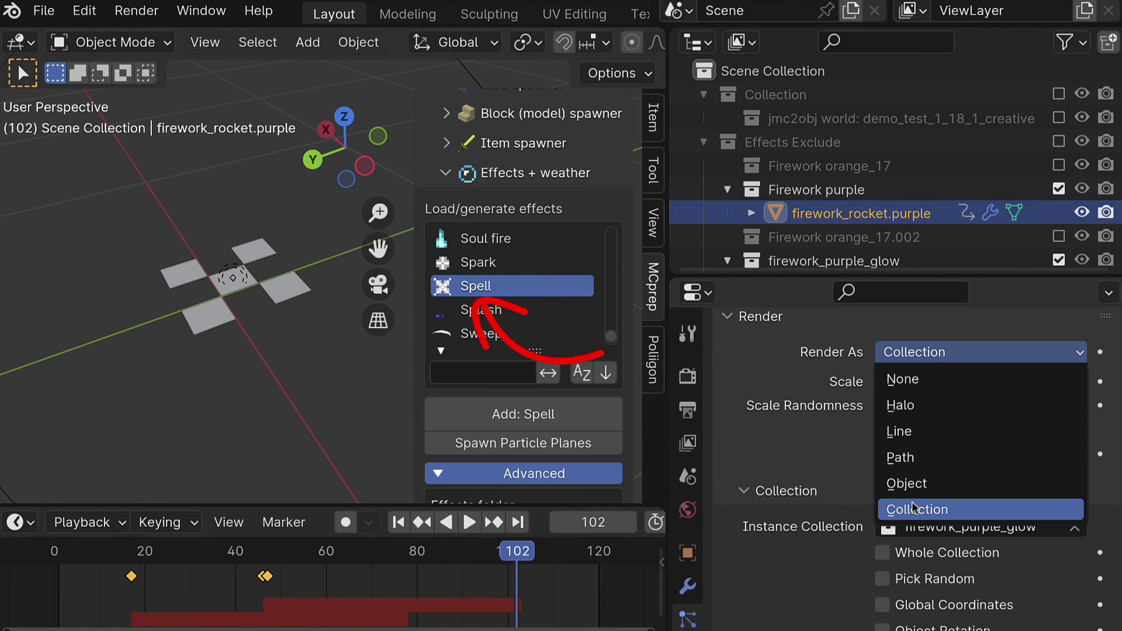
{"action": "left_click", "coordinate": [915, 507]}
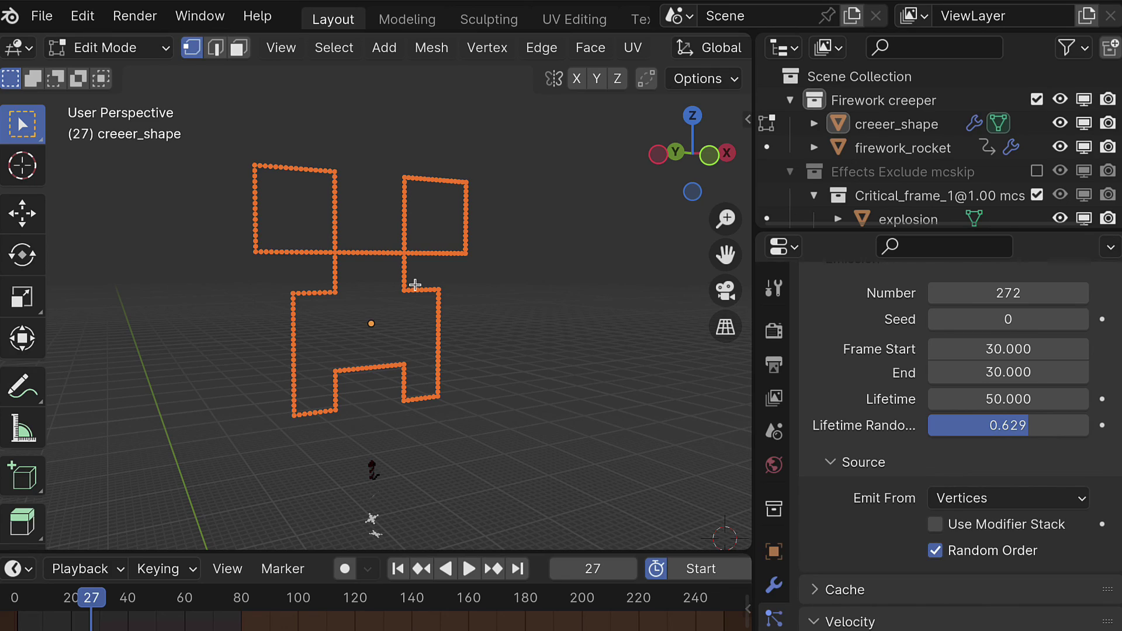
- Leave Edit Mode on the creeer_shape emitter mesh
{"action": "key", "text": "Tab"}
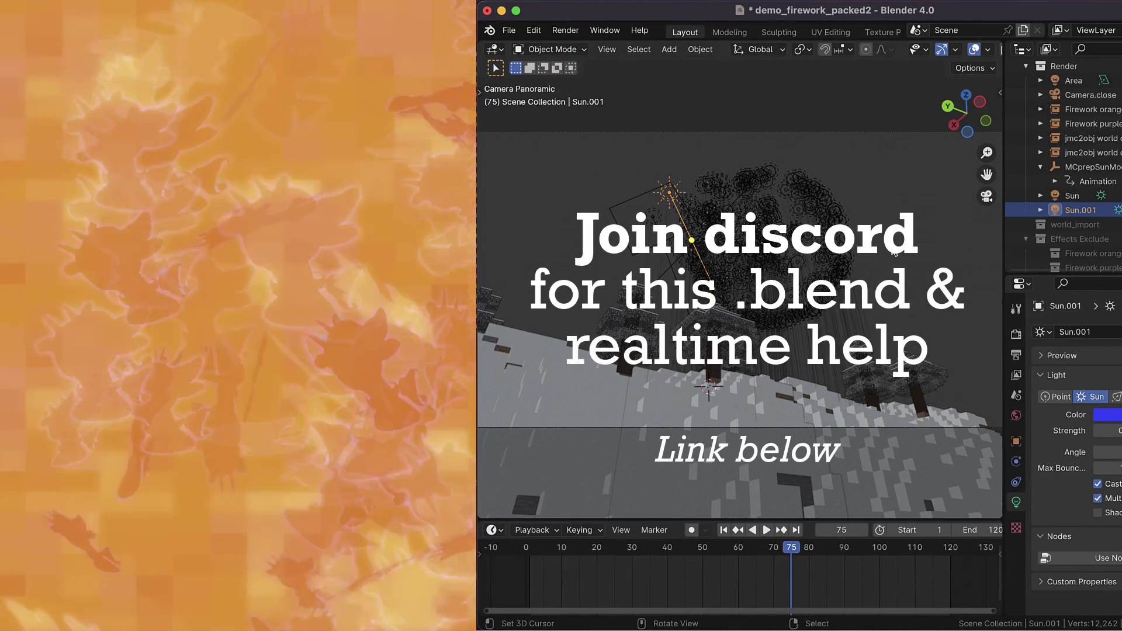
- Leave the camera view, select the orange firework effect and frame it in the viewport
{"action": "key", "text": "space"}
{"action": "middle_click_drag", "start_coordinate": [894, 253], "coordinate": [972, 206]}
{"action": "left_click", "coordinate": [809, 120]}
{"action": "key", "text": "KP_Decimal"}
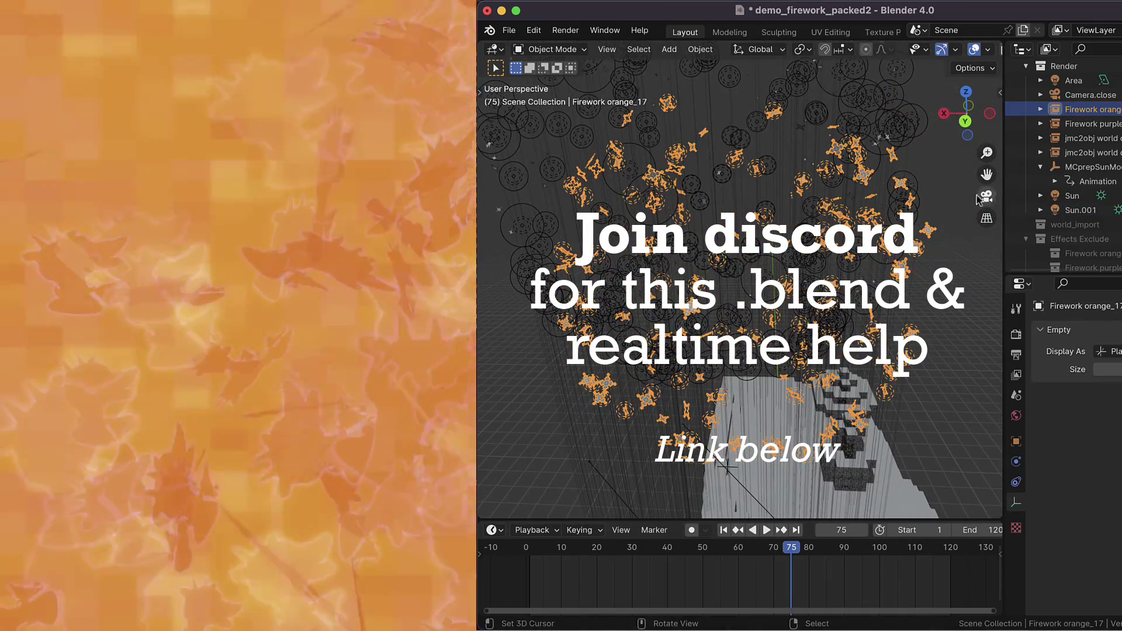